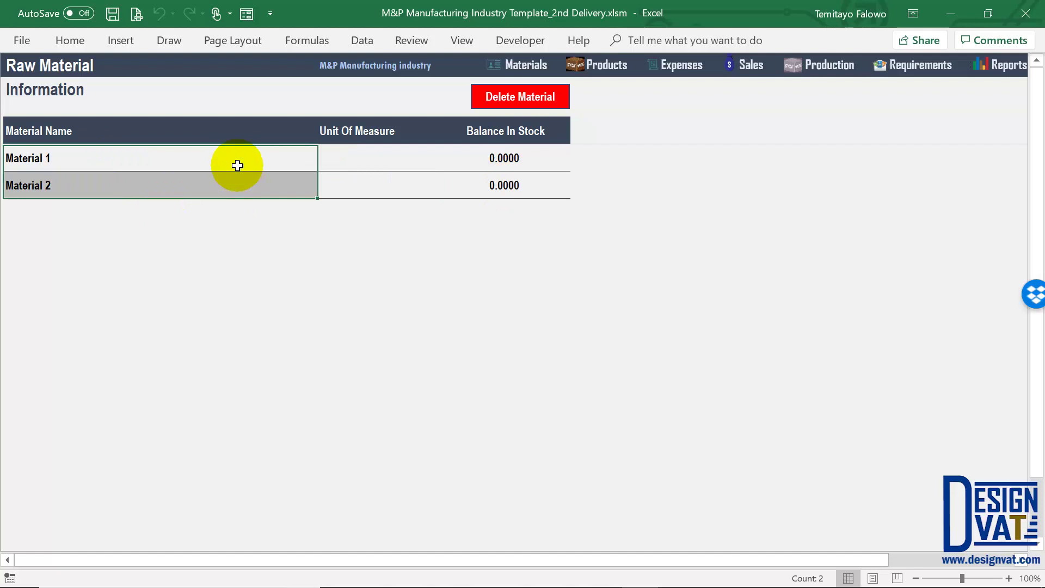
# Switch to the Product information sheet with the Product Name, Balance in Stock and Average Selling Price columns
pyautogui.click(609, 71)
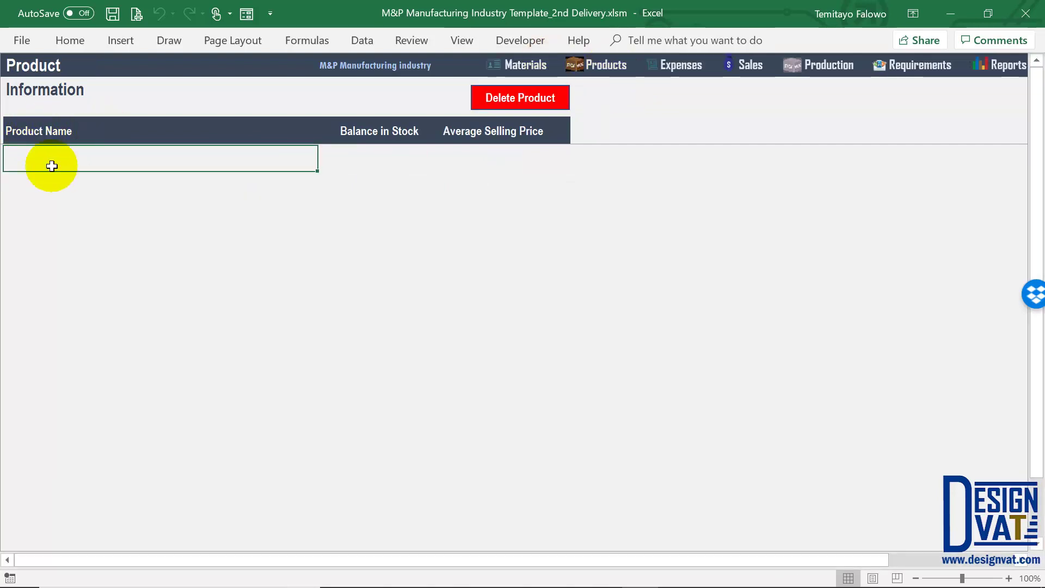
# Enter Product 1 and Product 2 as product names, refresh the list, and open Production Requirements
pyautogui.click(52, 164)
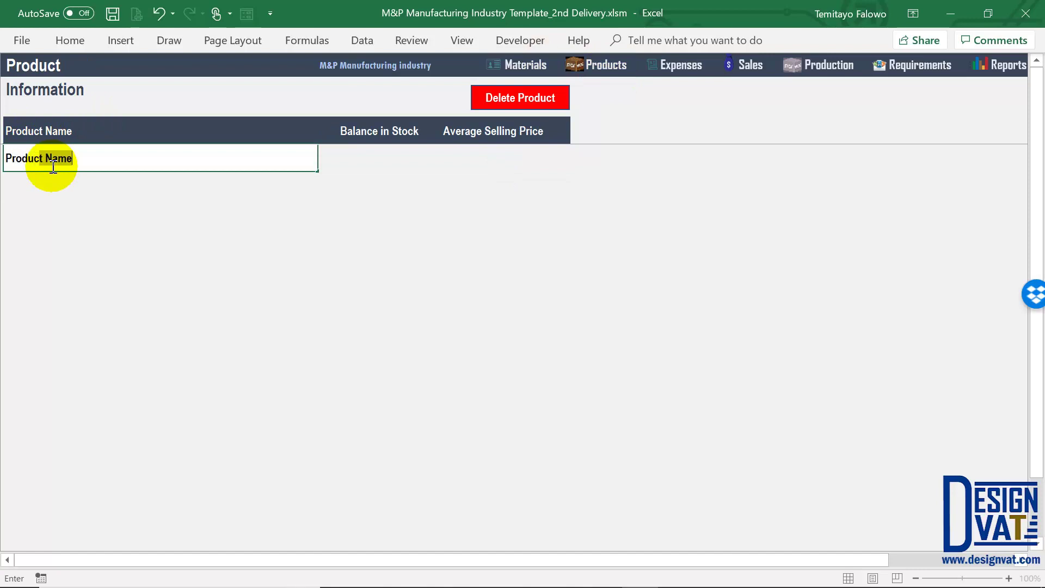
pyautogui.write('1')
pyautogui.press('Return')
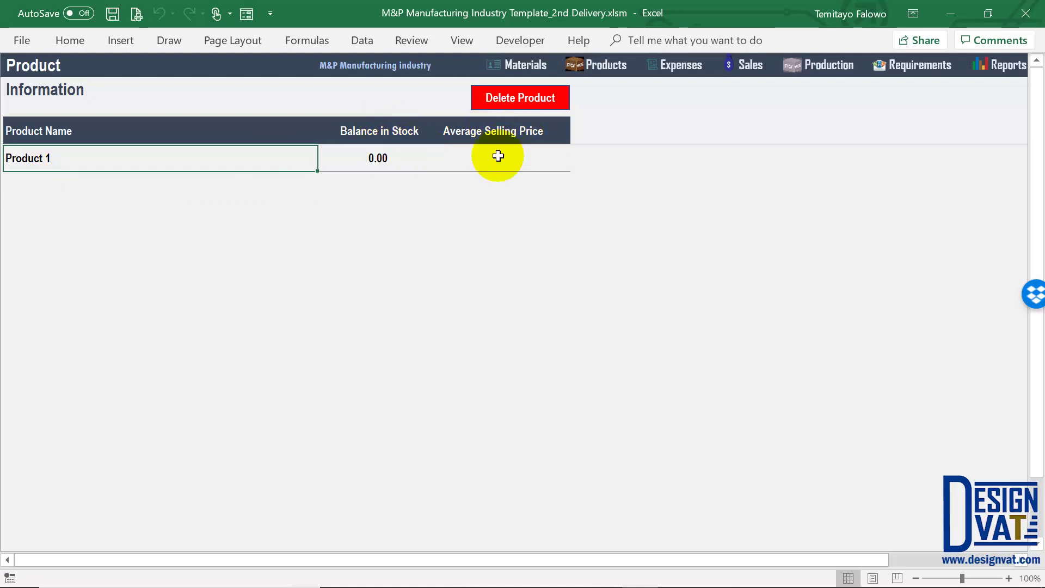
pyautogui.click(97, 184)
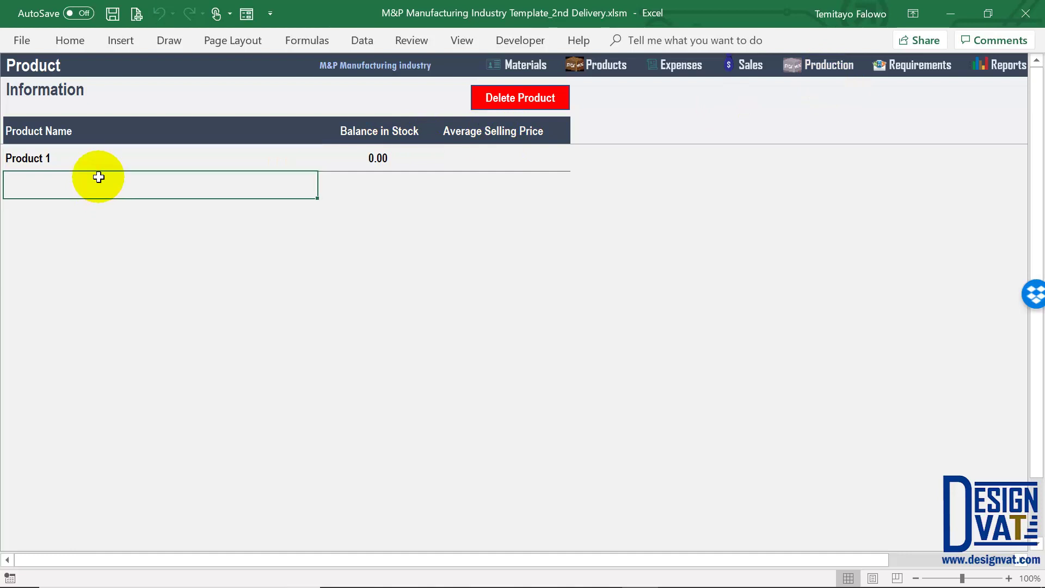
pyautogui.write('Product 12')
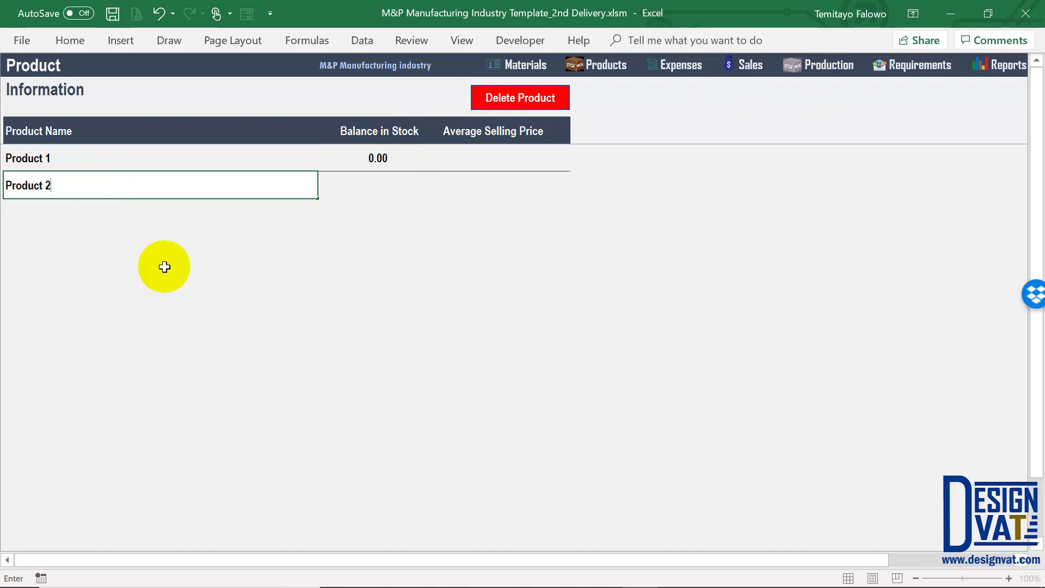
pyautogui.press('Return')
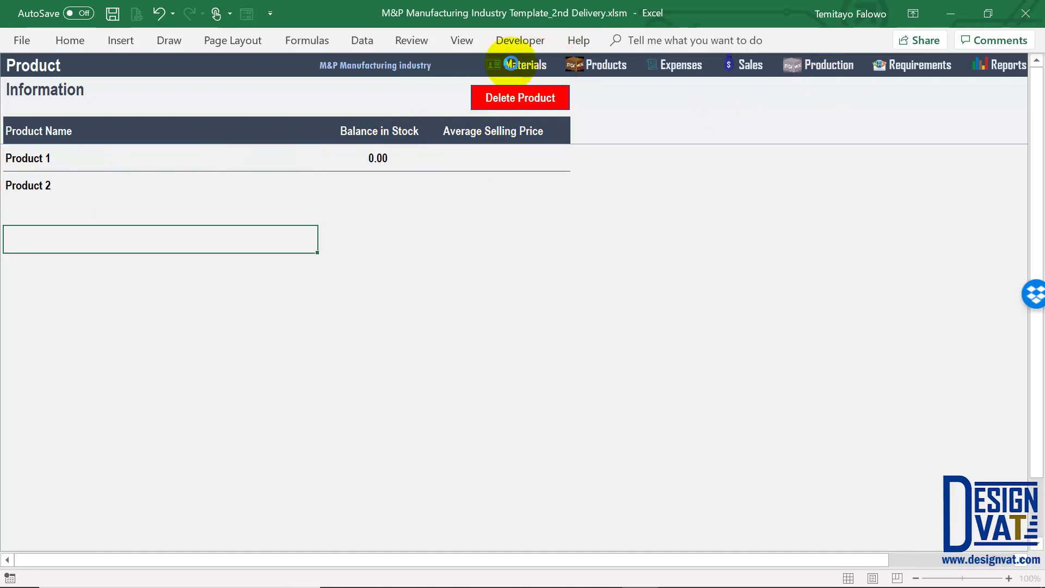
pyautogui.click(605, 68)
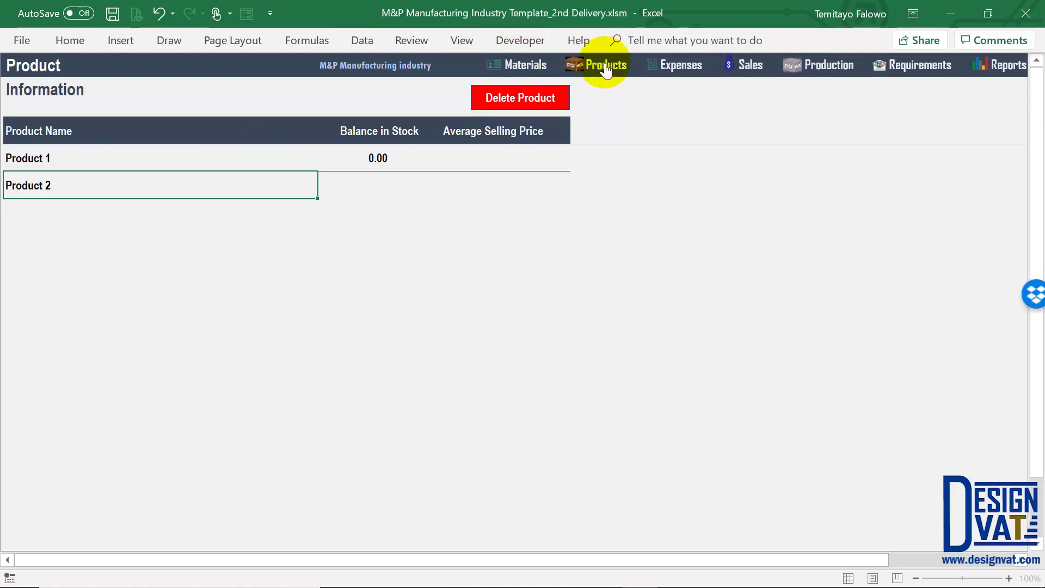
pyautogui.click(913, 77)
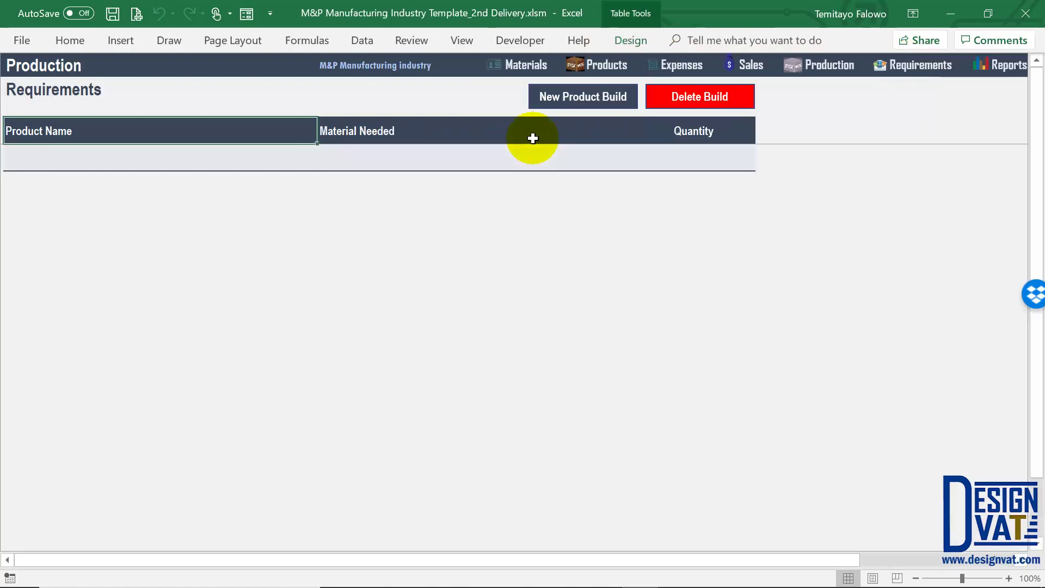
# Start a new product build for Product 1 with 2 materials
pyautogui.click(572, 99)
pyautogui.click(730, 267)
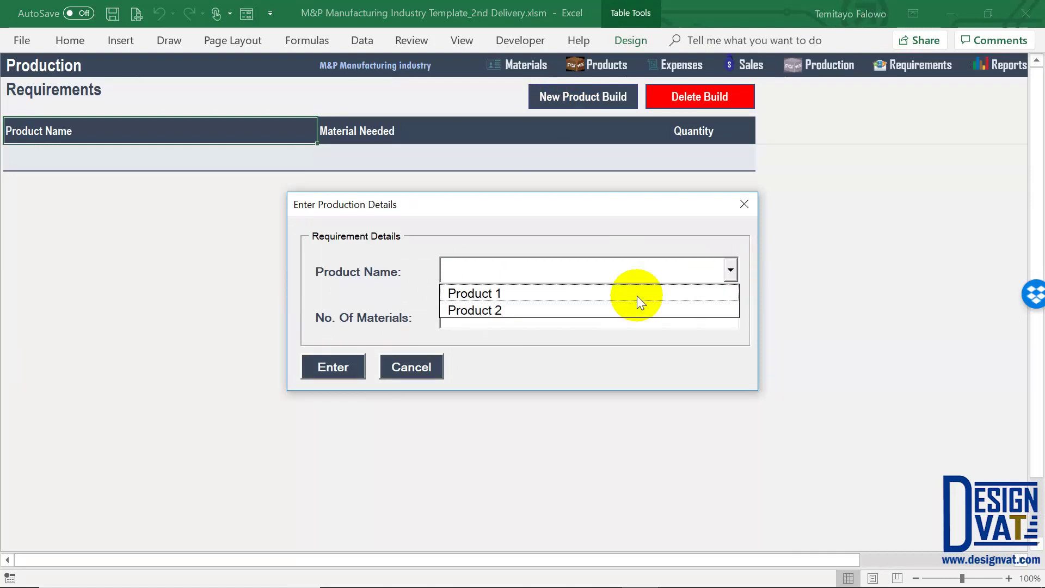
pyautogui.click(637, 296)
pyautogui.click(446, 315)
pyautogui.write('2')
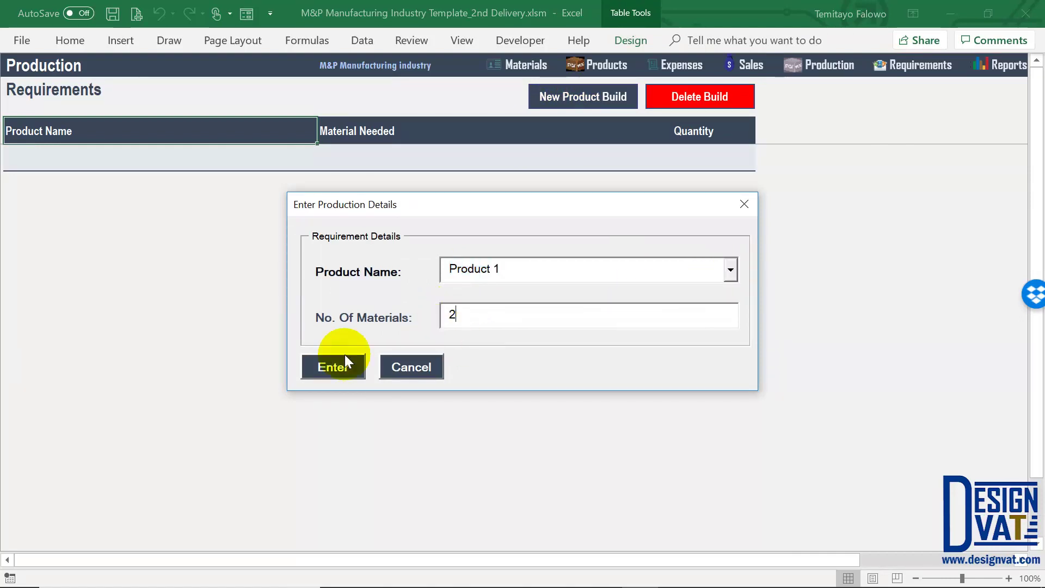
pyautogui.click(346, 364)
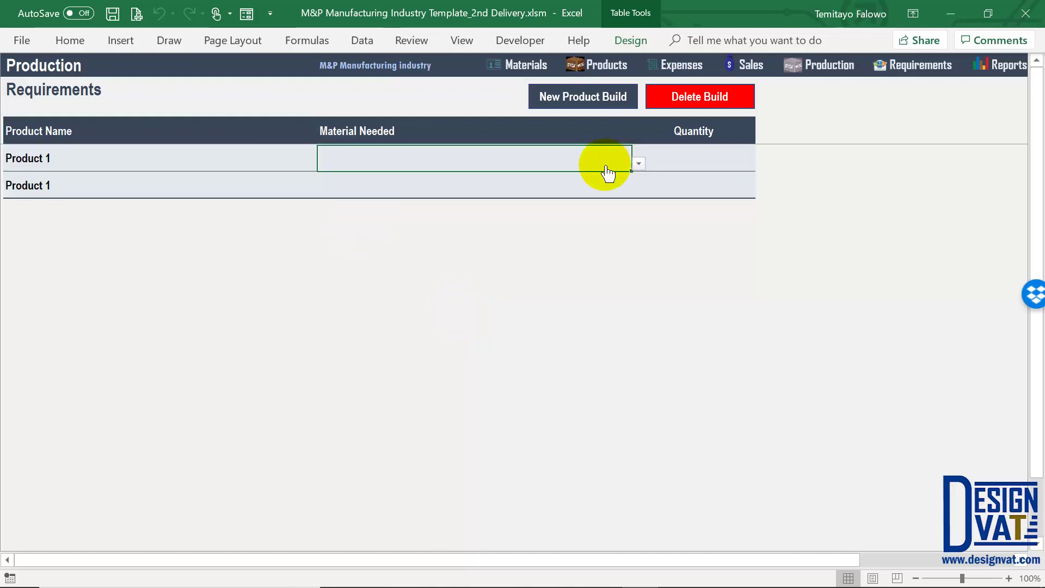
# Set the first build row to Material 1 with quantity 1
pyautogui.click(637, 163)
pyautogui.click(631, 178)
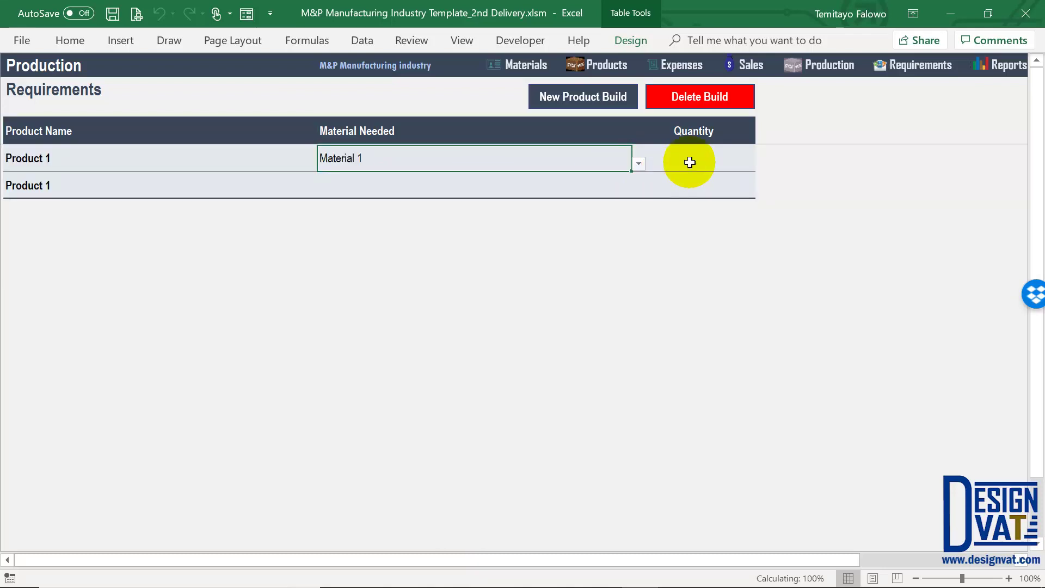
pyautogui.click(689, 160)
pyautogui.click(82, 153)
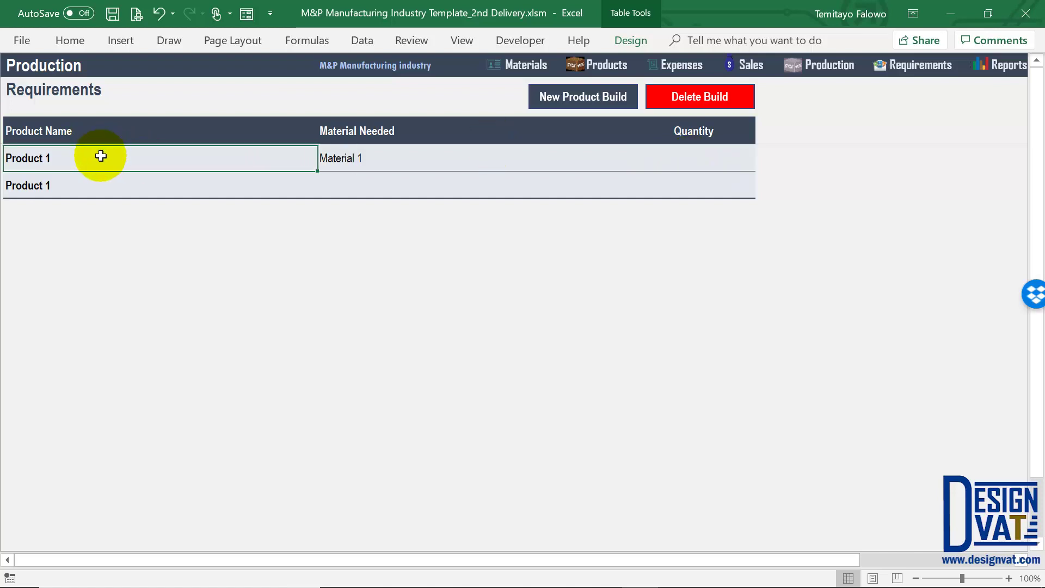
pyautogui.click(692, 159)
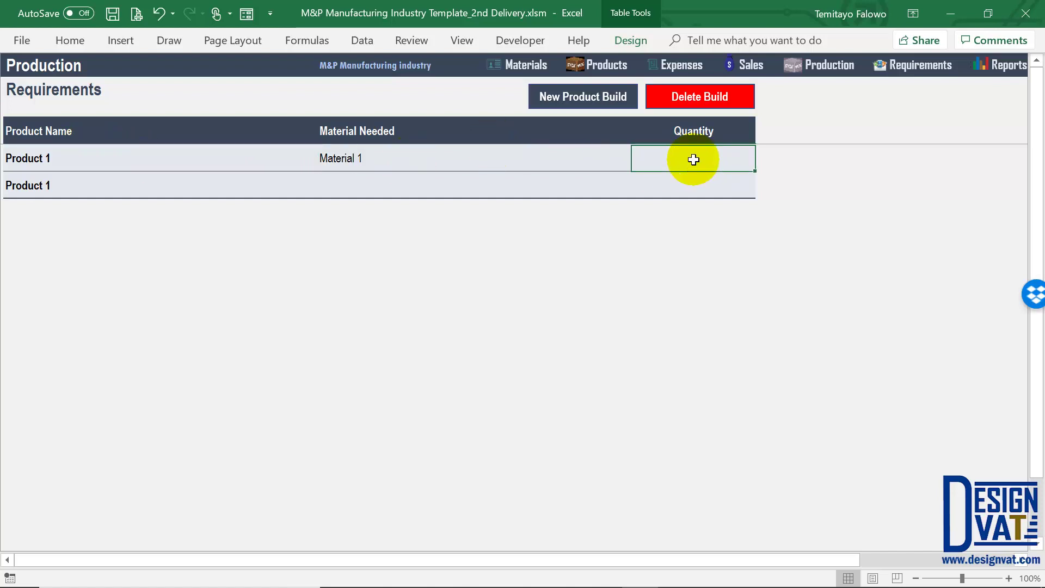
pyautogui.write('1')
pyautogui.click(535, 182)
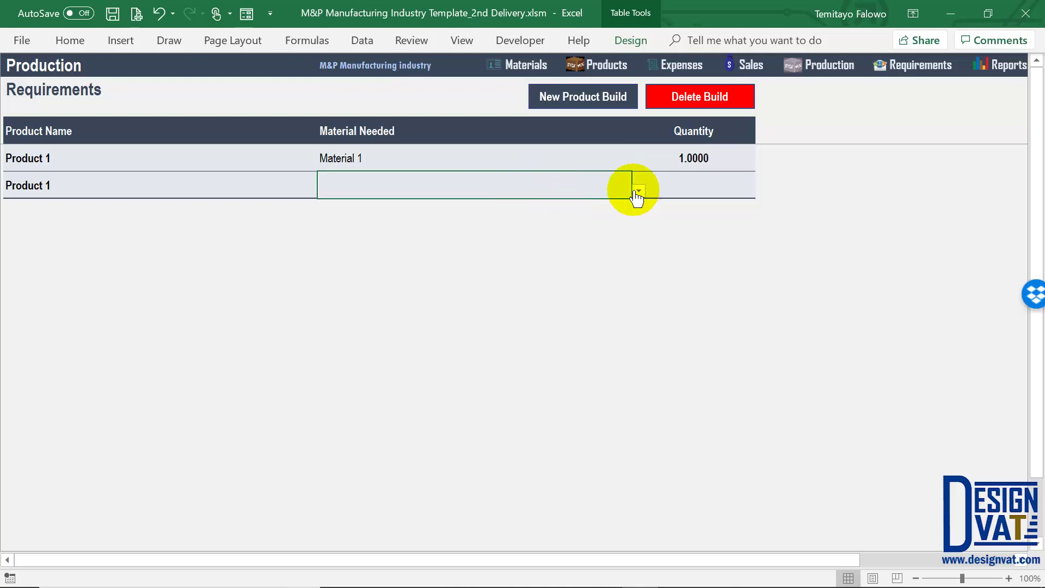
# Set the second build row to Material 2 with quantity 2
pyautogui.click(638, 190)
pyautogui.click(545, 214)
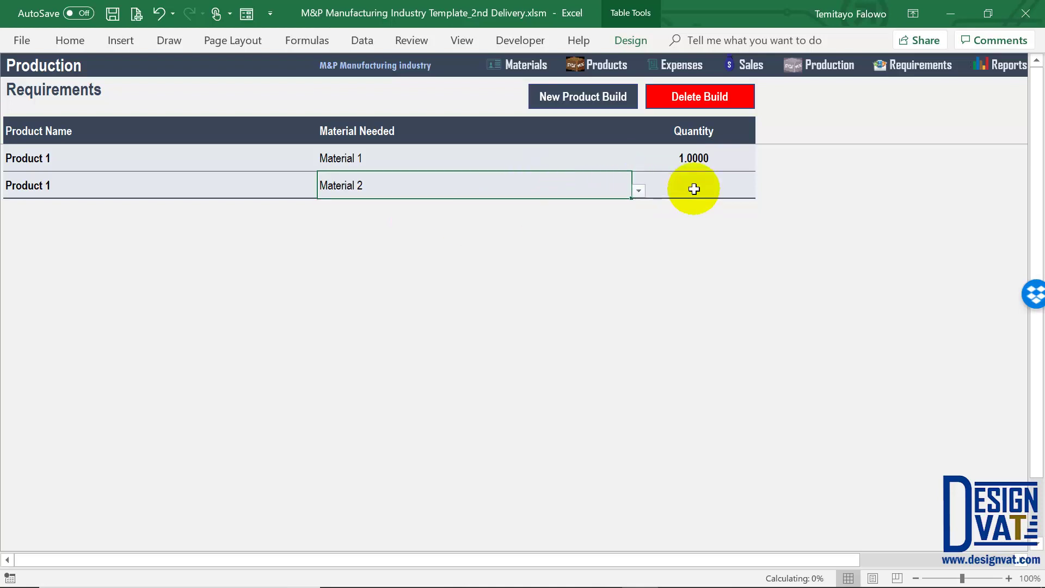
pyautogui.click(692, 186)
pyautogui.write('2')
pyautogui.press('Return')
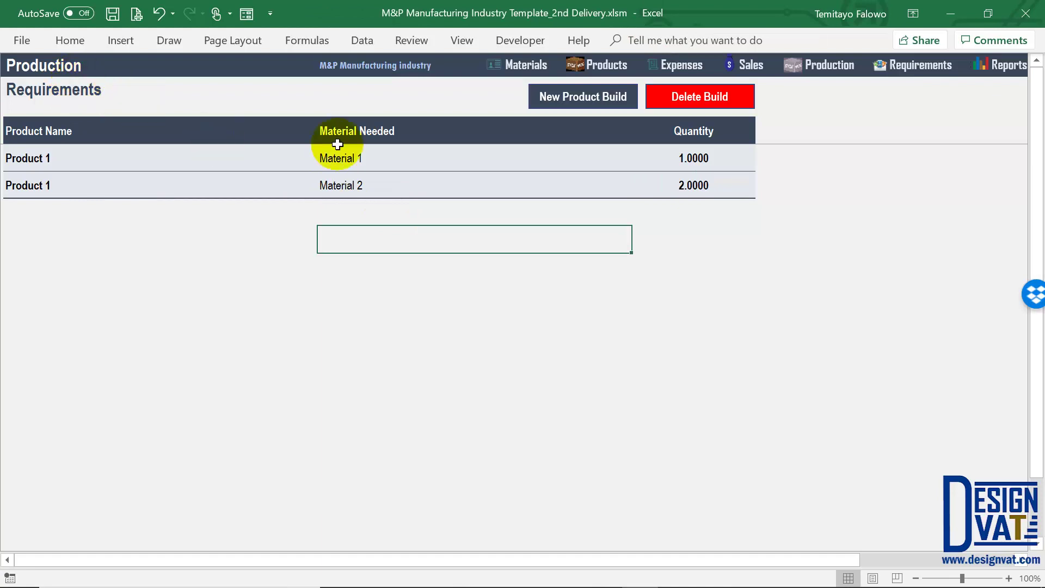
pyautogui.click(370, 158)
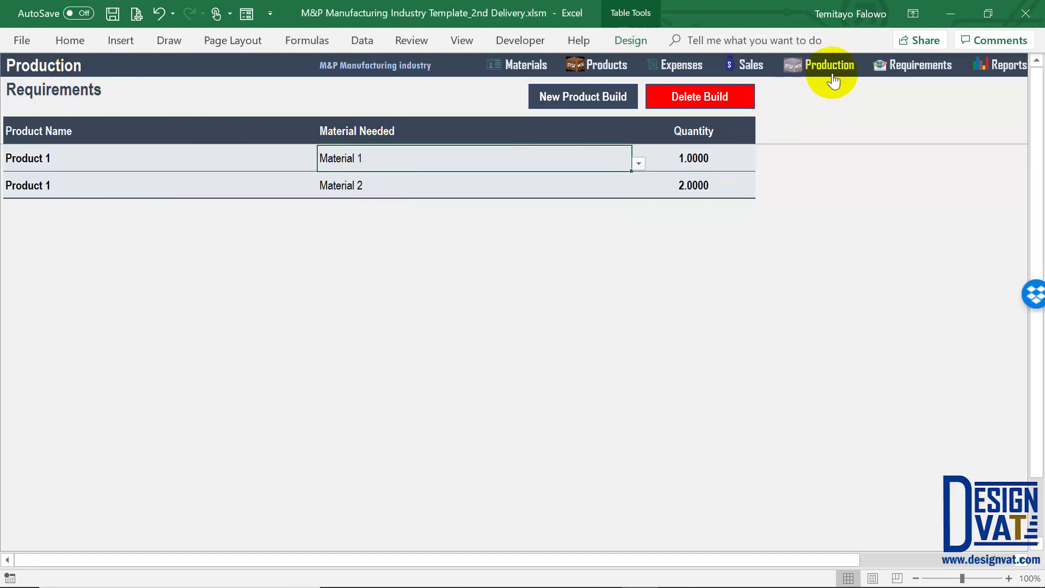
# On the Expense sheet, start a material restock dated 03-03-2019 with status Paid
pyautogui.click(678, 68)
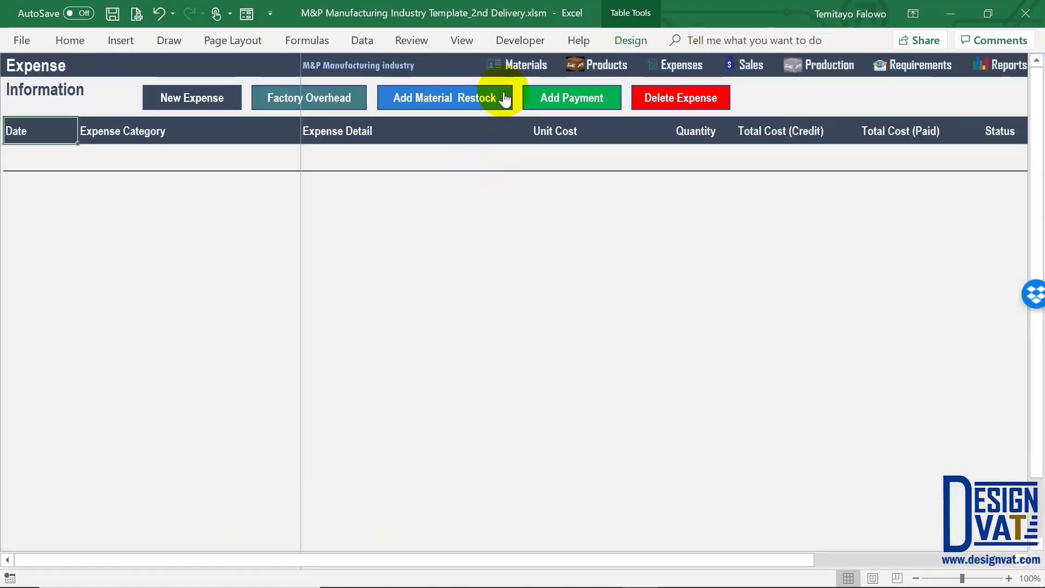
pyautogui.click(440, 99)
pyautogui.click(478, 187)
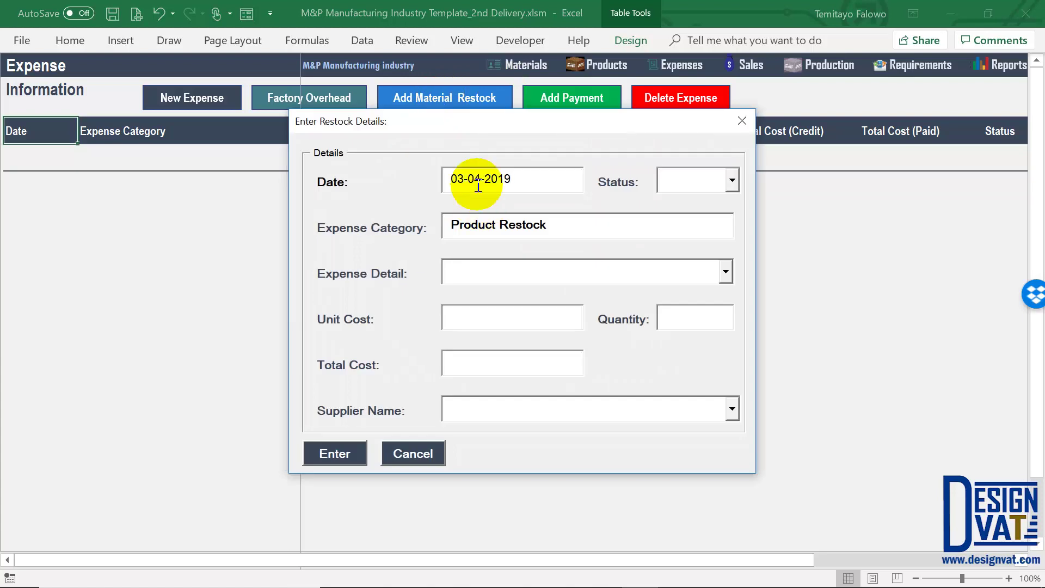
pyautogui.press('BackSpace')
pyautogui.write('3')
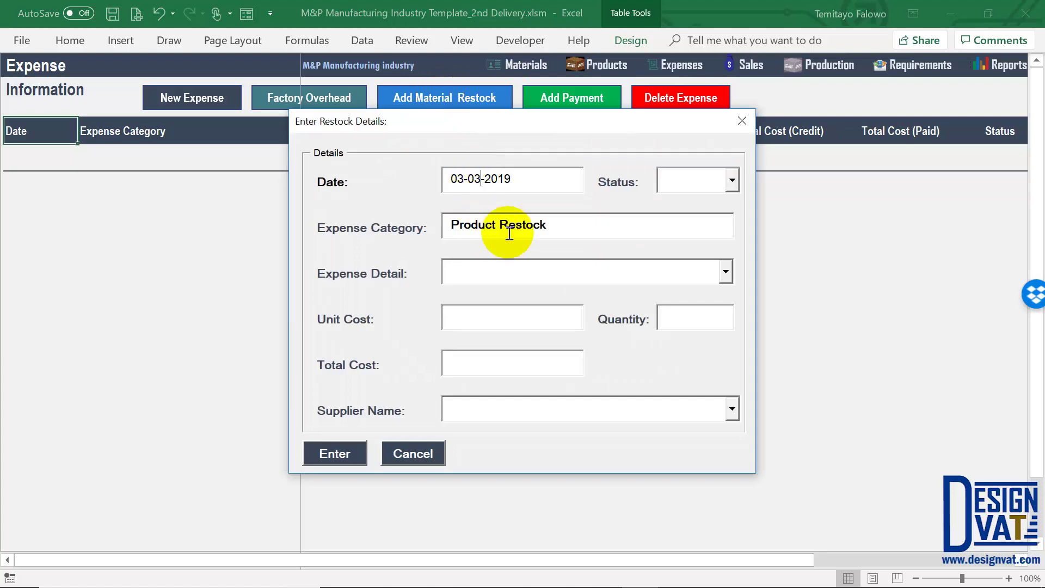
pyautogui.click(732, 182)
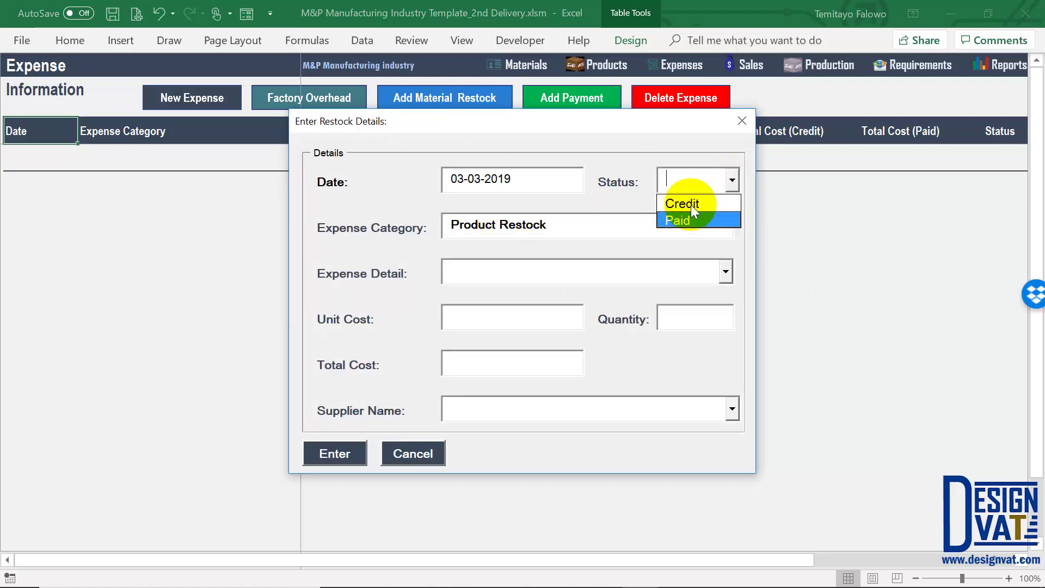
pyautogui.click(684, 219)
# Restock Material 1 at unit cost 100, quantity 10, and confirm the entry
pyautogui.click(710, 275)
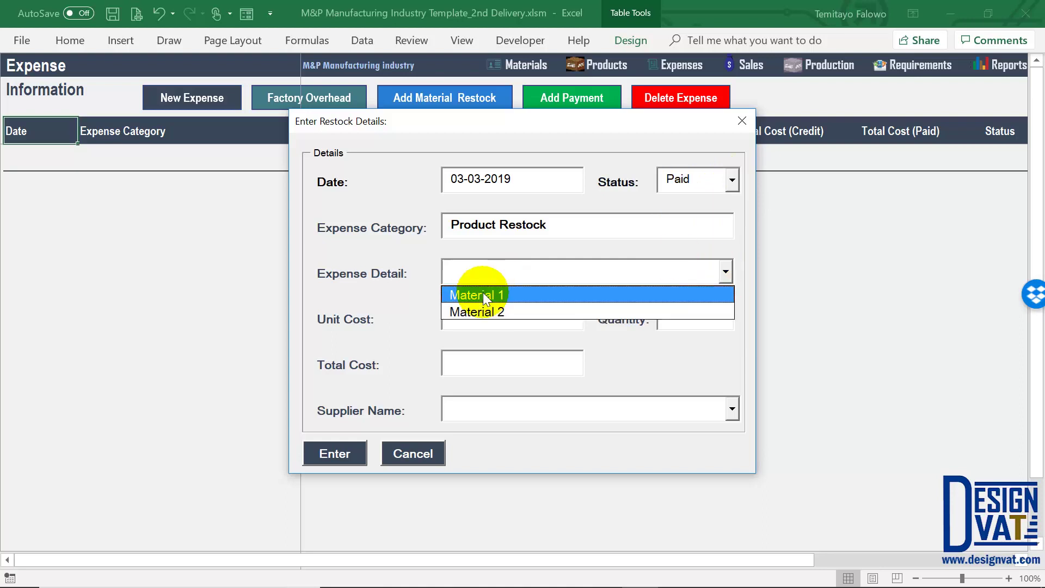
pyautogui.click(483, 292)
pyautogui.press('Tab')
pyautogui.write('100')
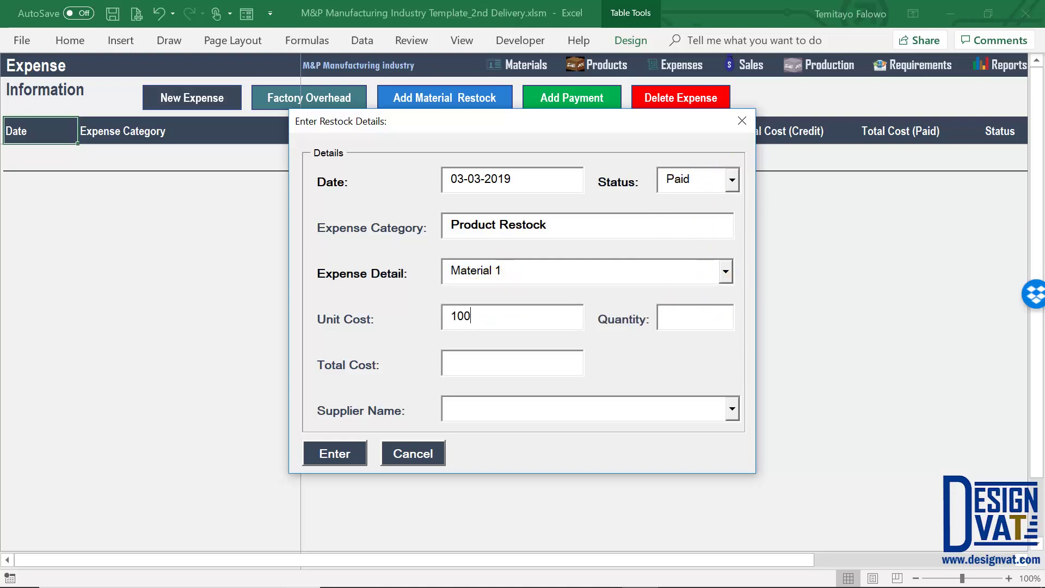
pyautogui.press('Tab')
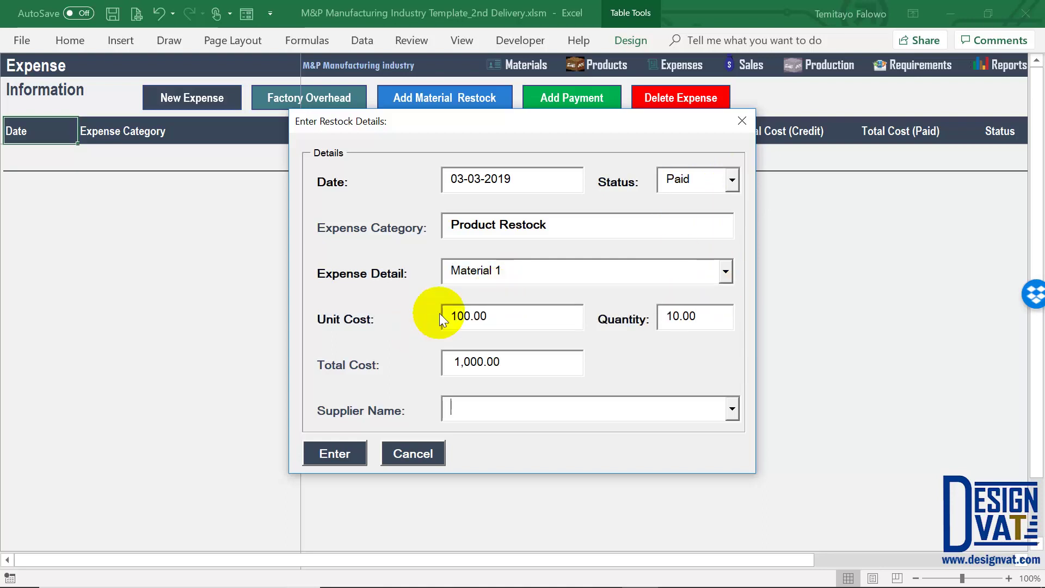
pyautogui.click(358, 456)
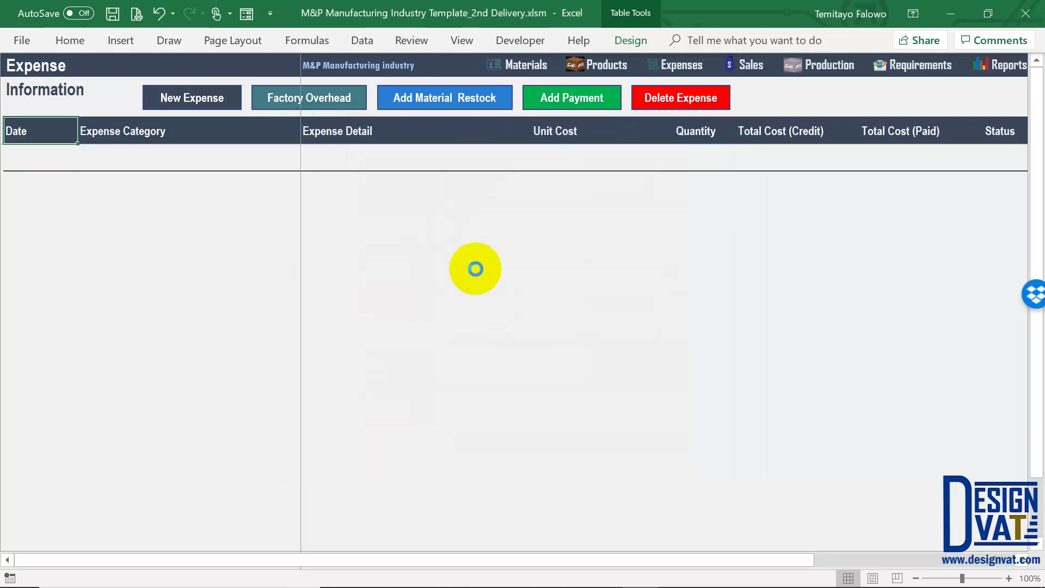
pyautogui.click(531, 354)
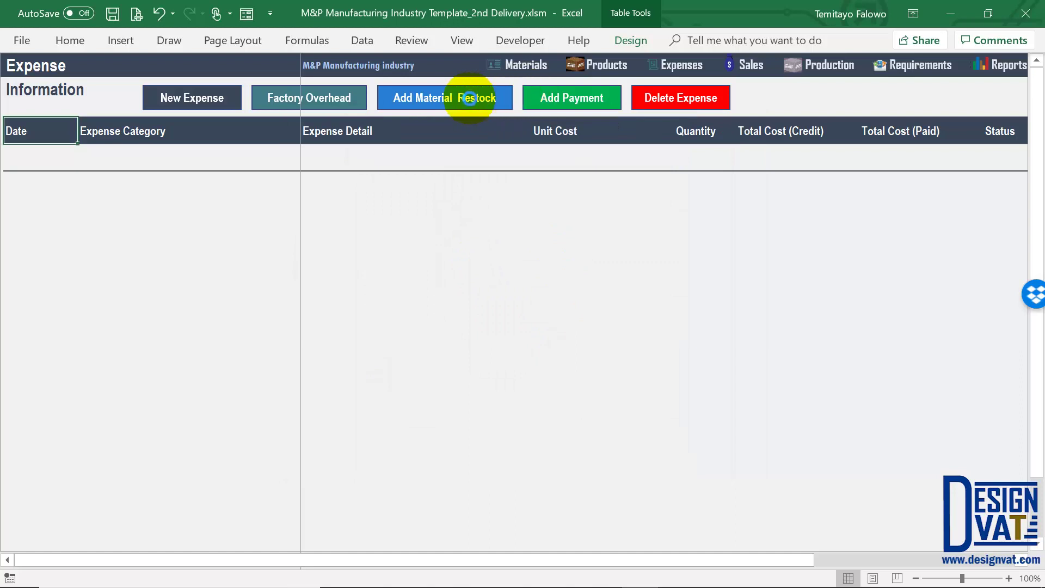
# Log a second paid restock, for Material 2, dated 03-03-2019
pyautogui.click(453, 101)
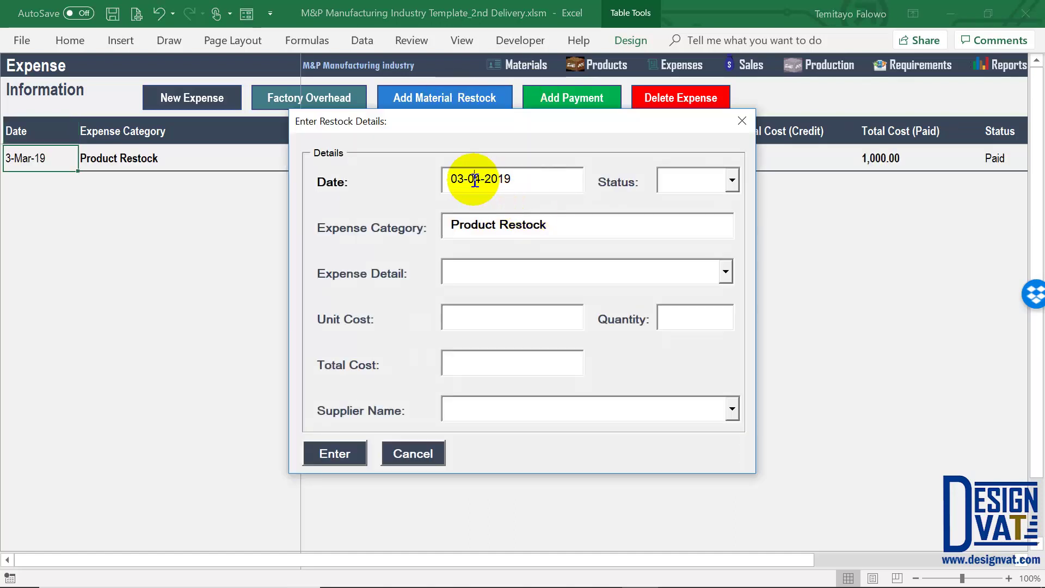
pyautogui.press('BackSpace')
pyautogui.write('3')
pyautogui.click(731, 180)
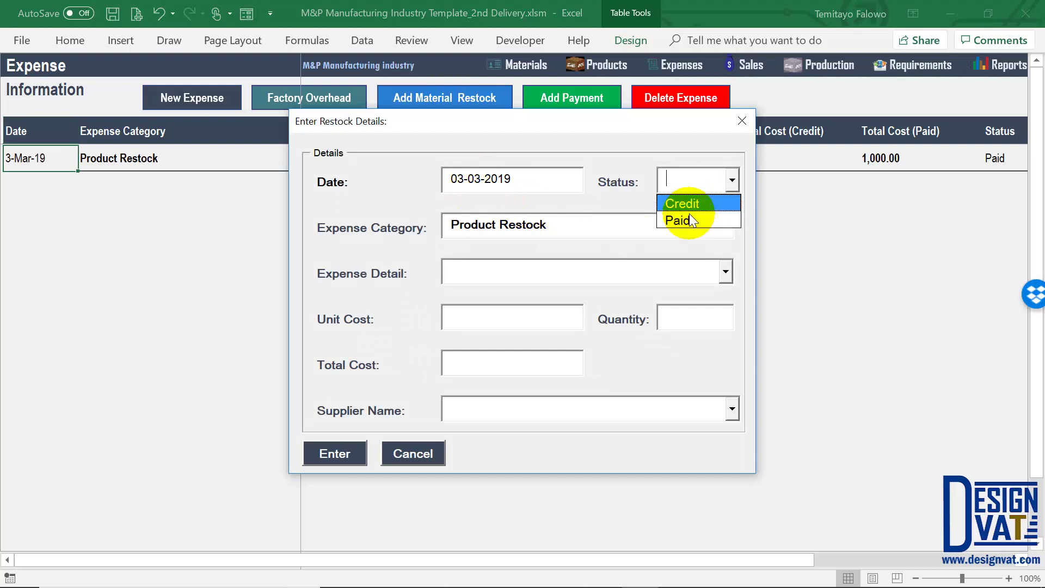
pyautogui.press('Return')
pyautogui.click(712, 272)
pyautogui.click(643, 311)
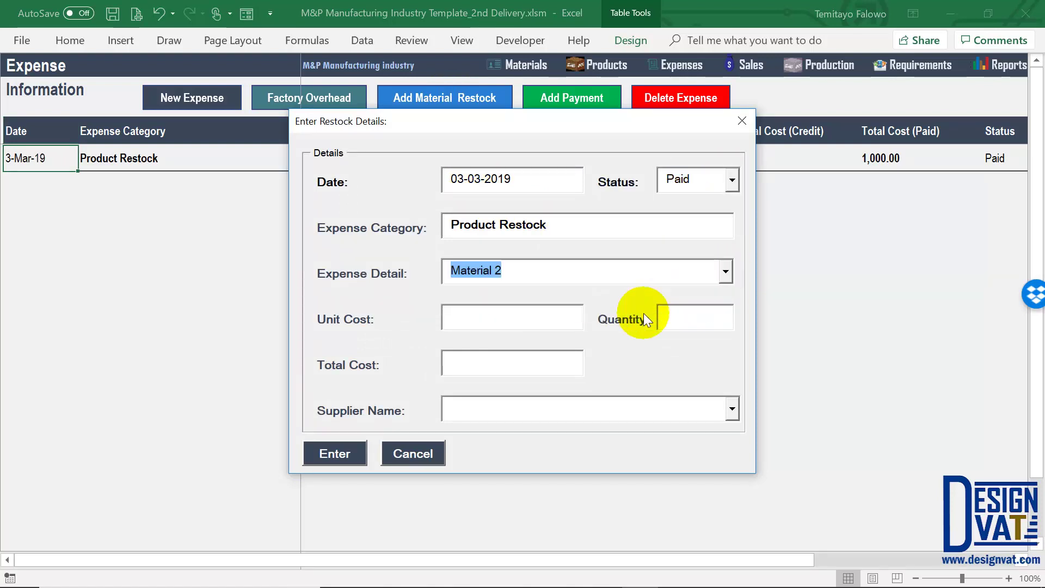
pyautogui.press('Tab')
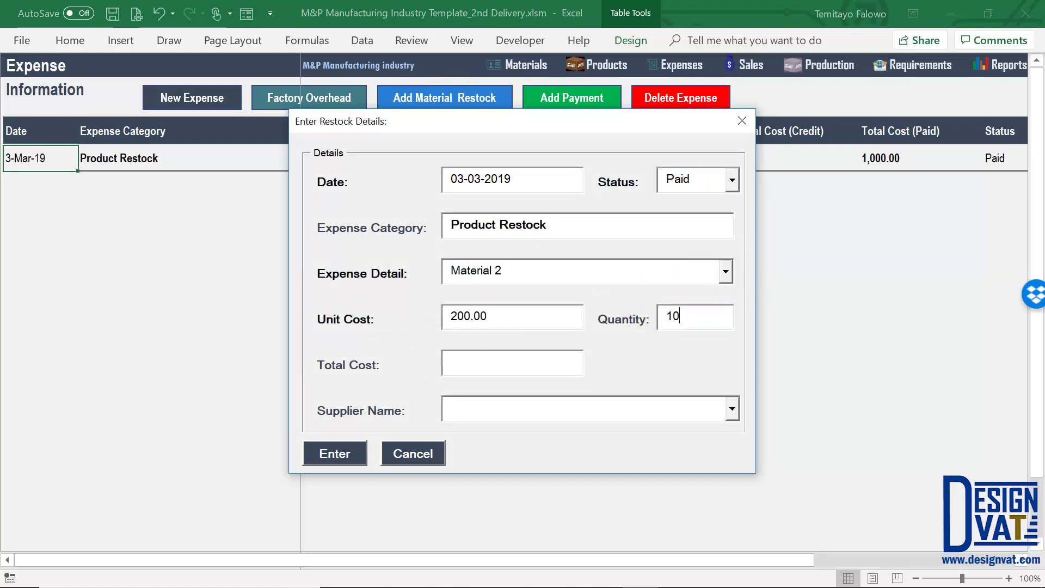
pyautogui.press('Tab')
pyautogui.click(345, 455)
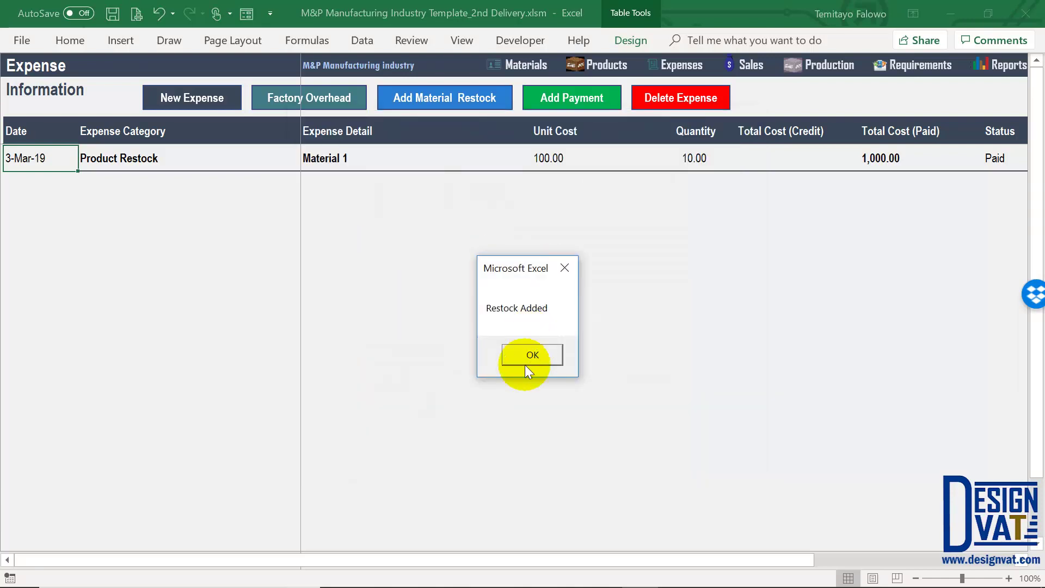
pyautogui.click(532, 355)
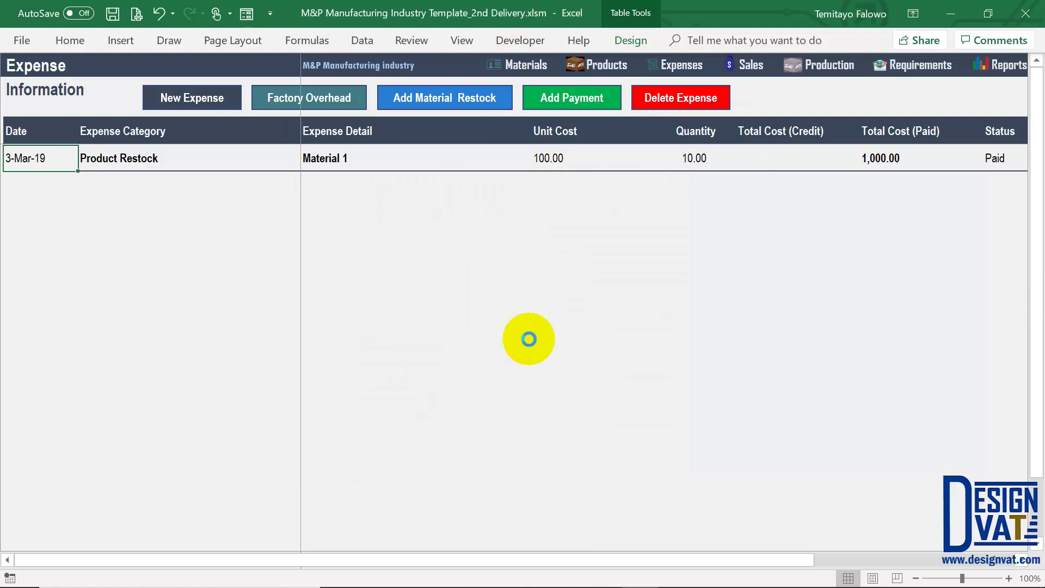
# Verify both materials show 10.0000 in stock, then start a new Production entry
pyautogui.click(527, 65)
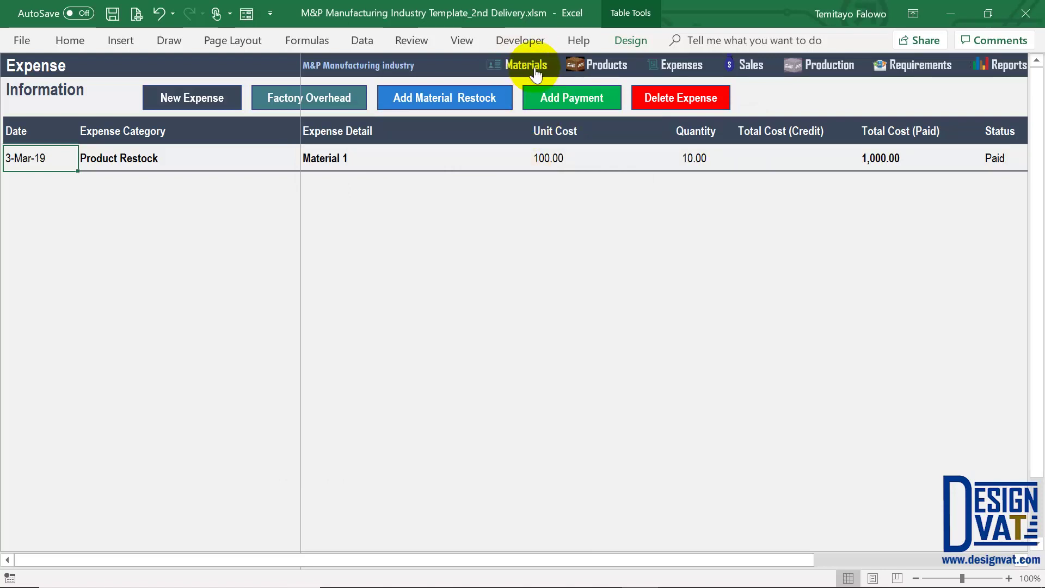
pyautogui.moveTo(708, 159); pyautogui.dragTo(702, 184)
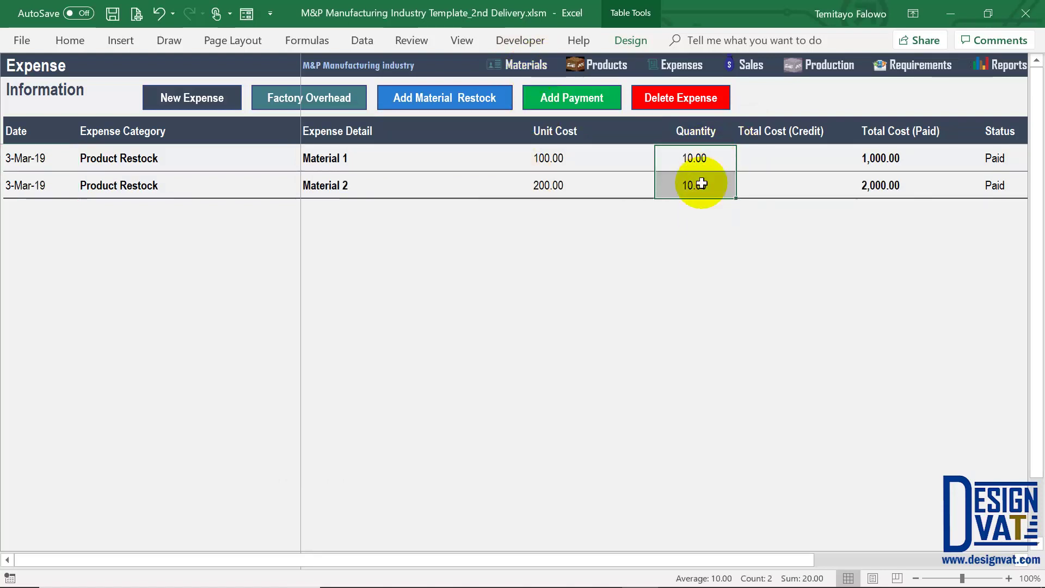
pyautogui.click(522, 66)
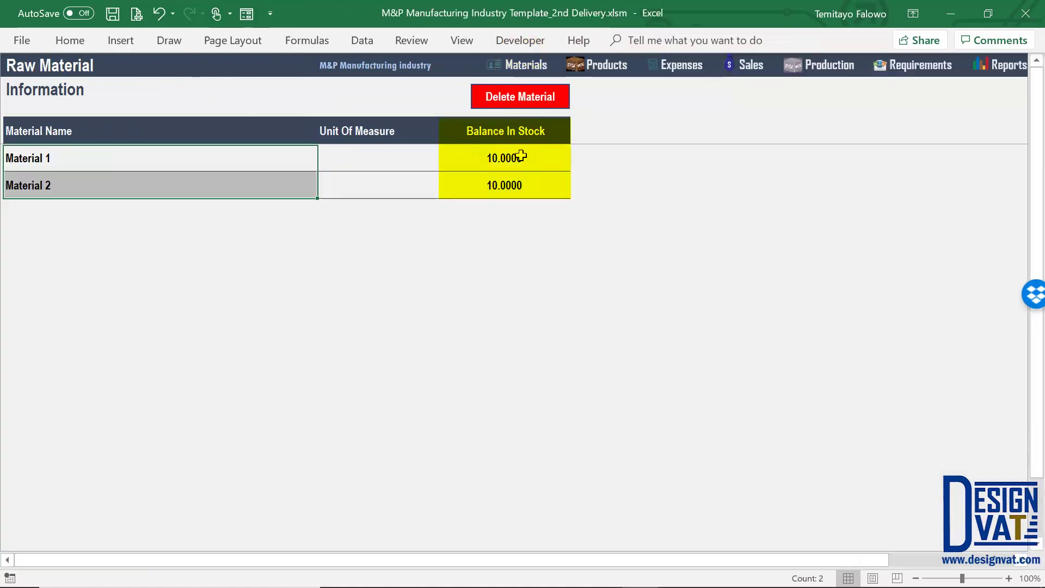
pyautogui.click(514, 158)
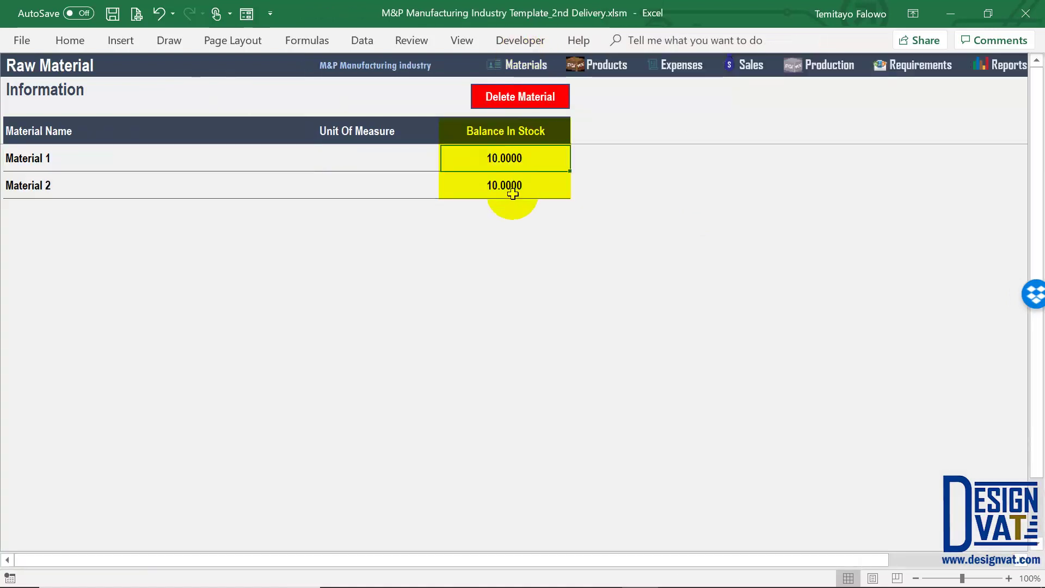
pyautogui.click(887, 66)
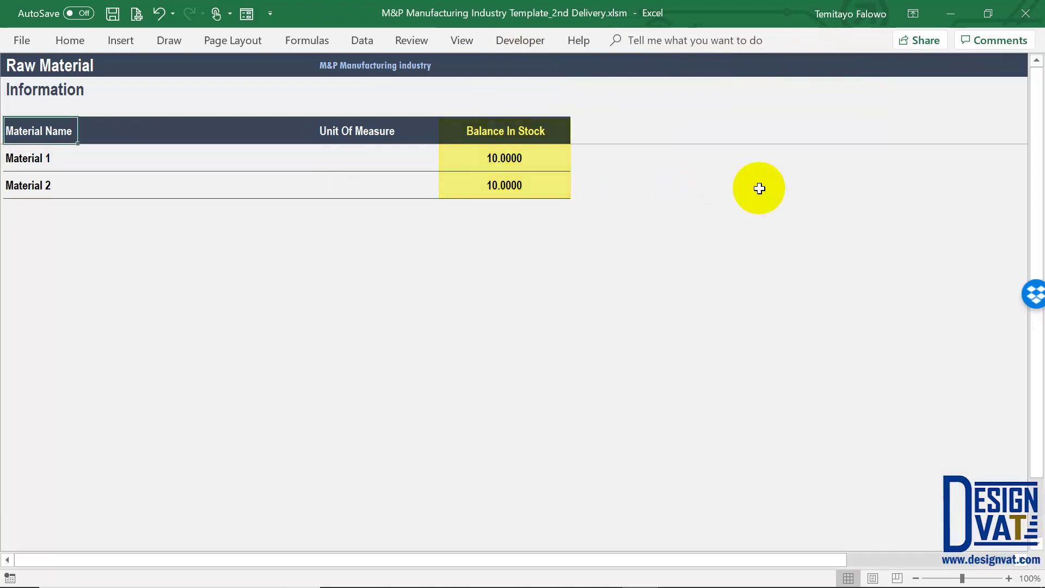
pyautogui.click(262, 104)
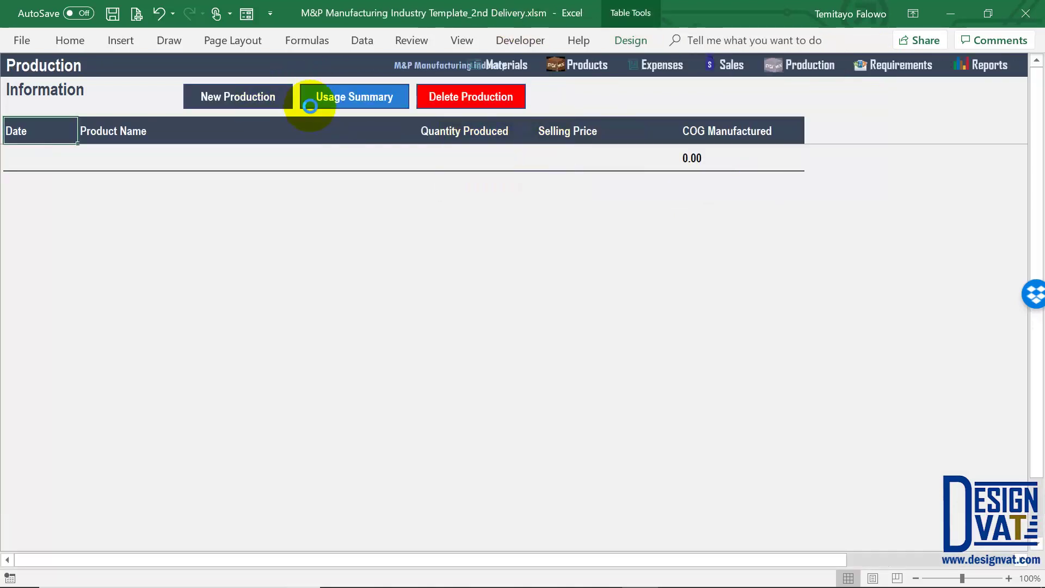
# Date the production entry 5-03-2019 and select Product 1
pyautogui.moveTo(443, 245); pyautogui.dragTo(406, 247)
pyautogui.write('5-04-2019')
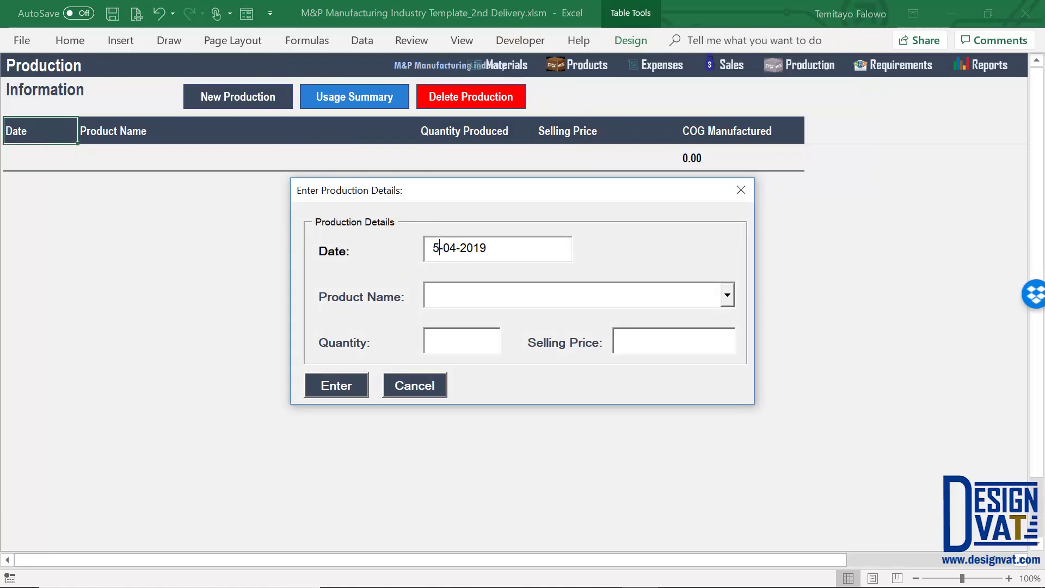
pyautogui.click(454, 244)
pyautogui.press('BackSpace')
pyautogui.write('3')
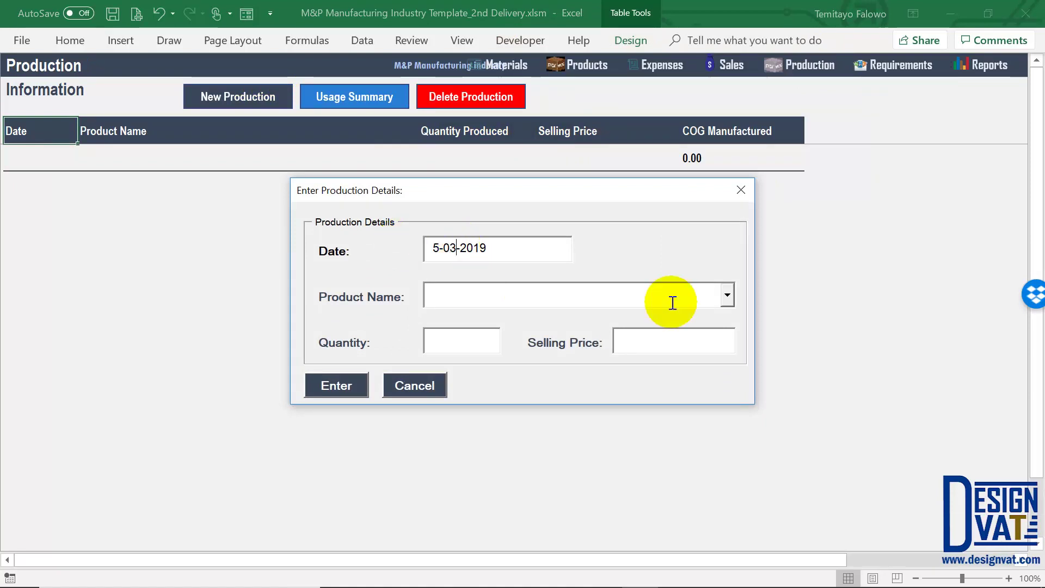
pyautogui.click(657, 294)
pyautogui.click(479, 318)
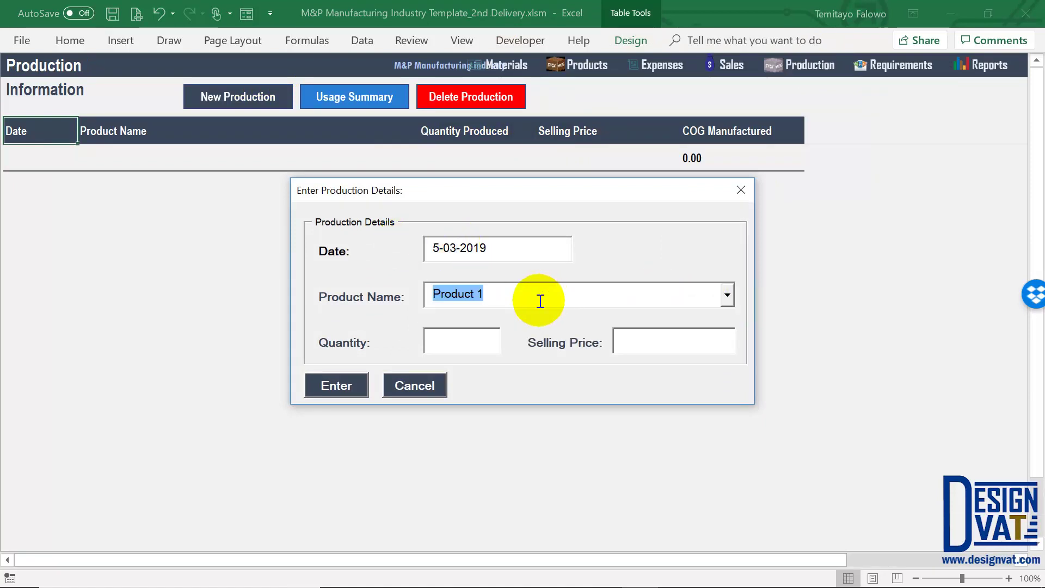
pyautogui.click(454, 348)
pyautogui.write('1')
# Enter quantity 2 and selling price 500, submit, and check the 1,000.00 manufactured cost
pyautogui.doubleClick(450, 346)
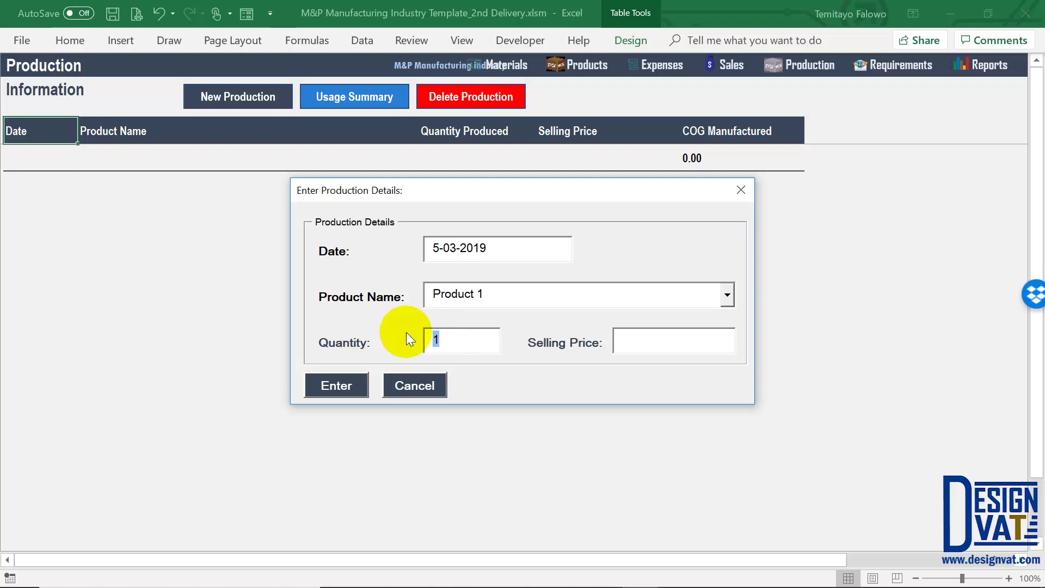
pyautogui.write('2')
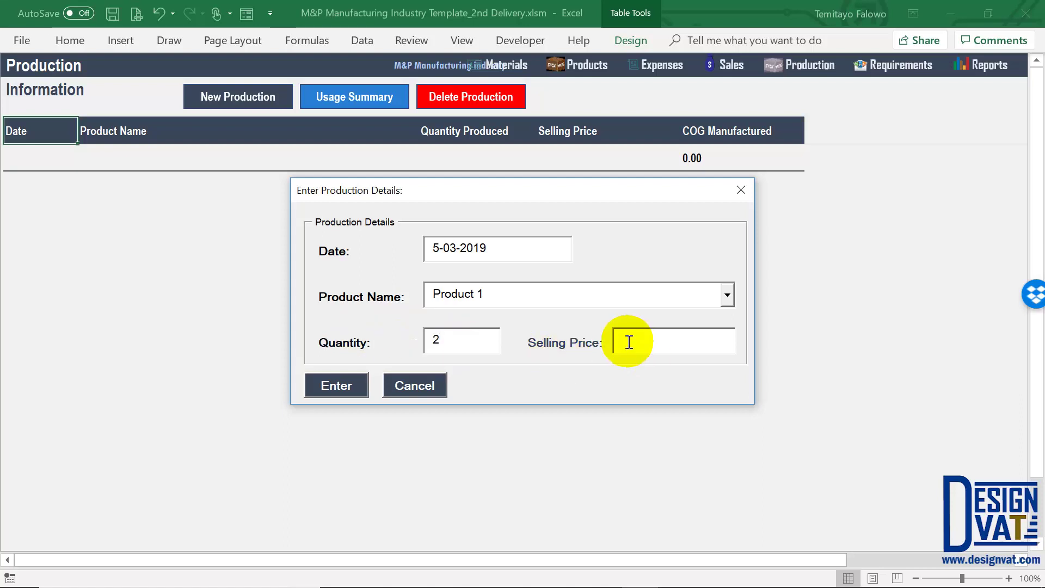
pyautogui.write('500')
pyautogui.click(337, 385)
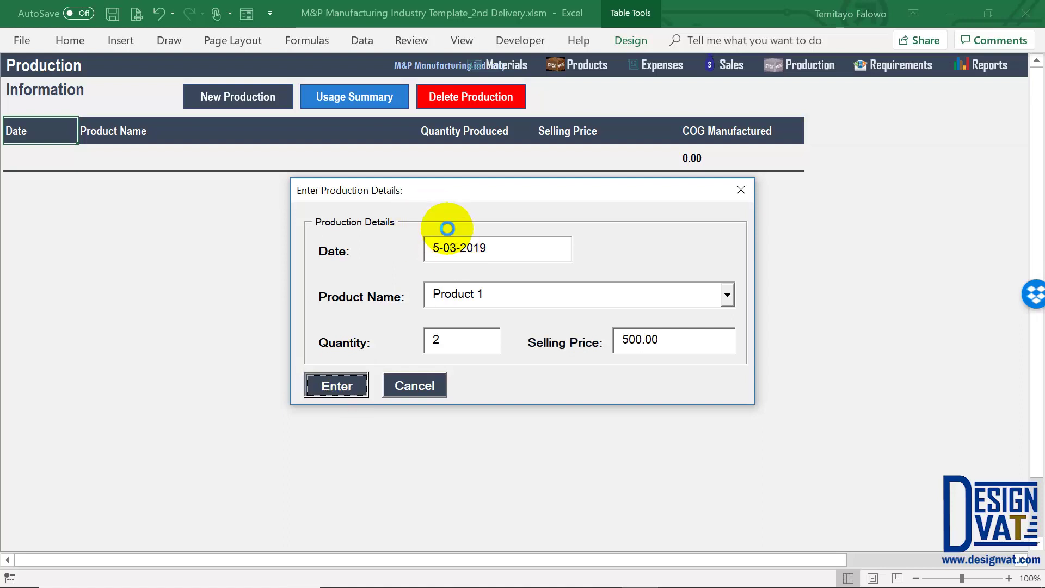
pyautogui.click(545, 354)
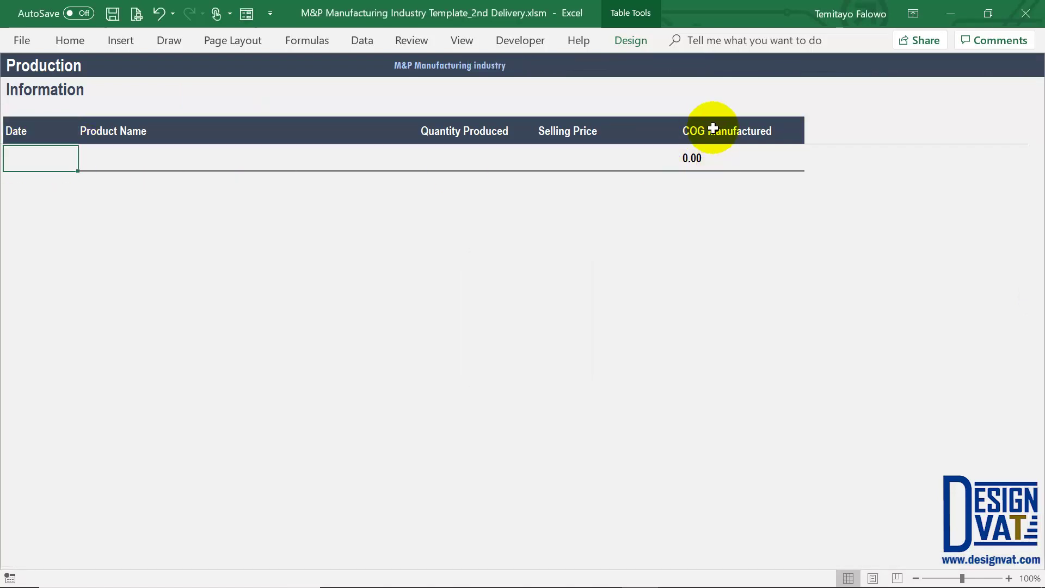
pyautogui.click(705, 162)
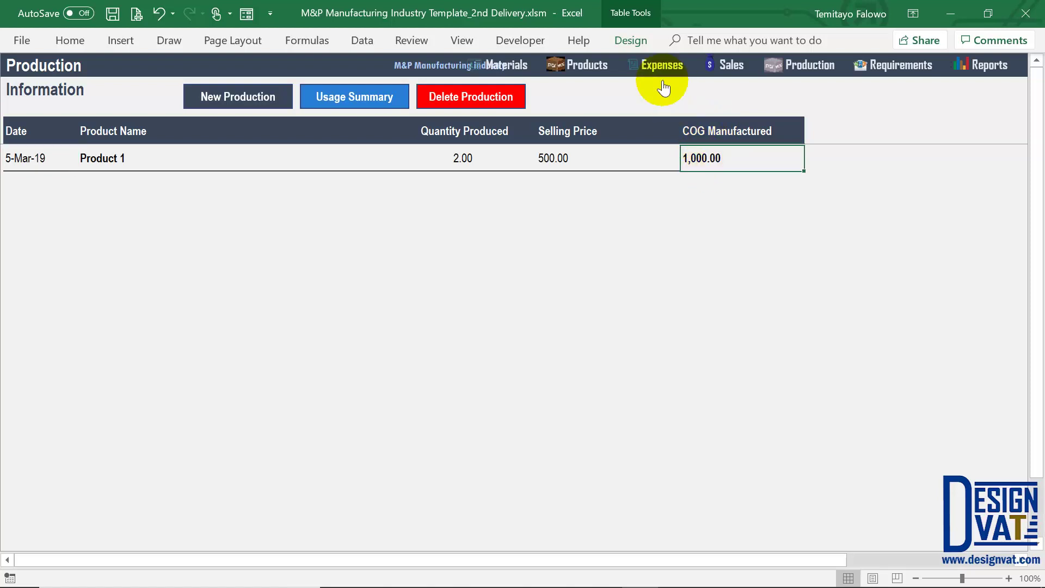
pyautogui.click(465, 160)
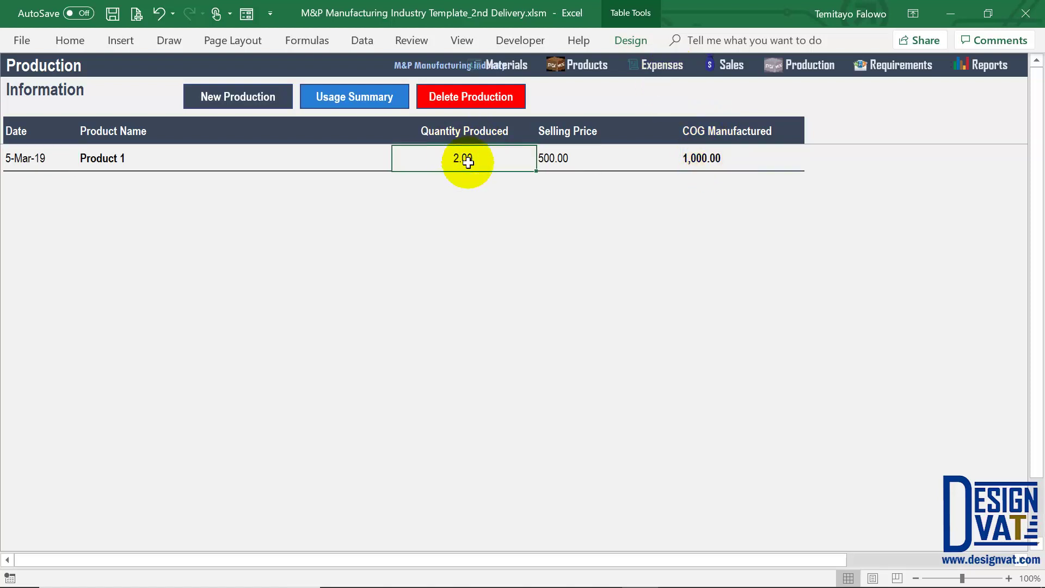
pyautogui.click(360, 98)
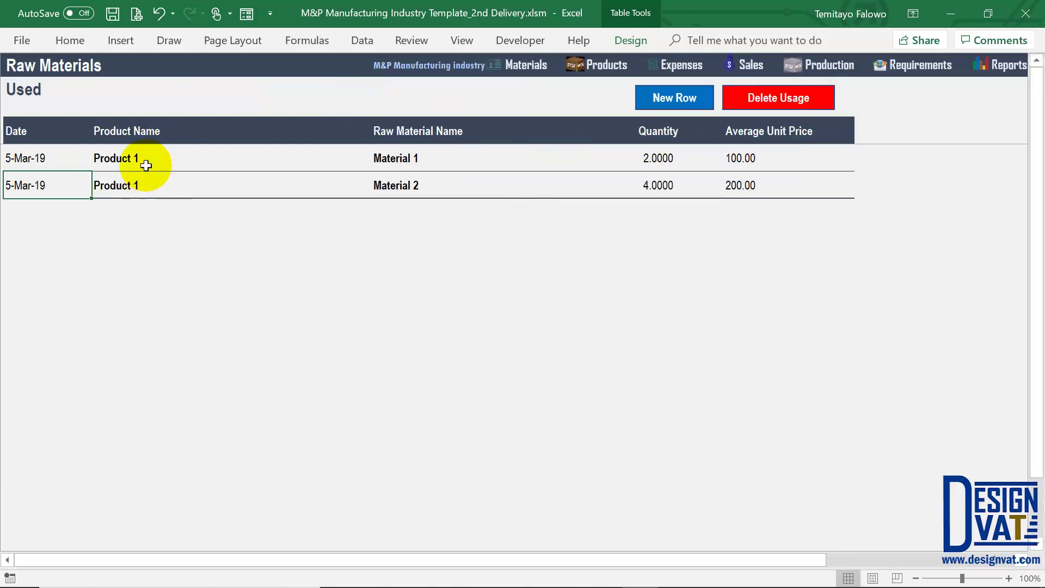
pyautogui.click(115, 158)
pyautogui.moveTo(63, 158); pyautogui.dragTo(56, 187)
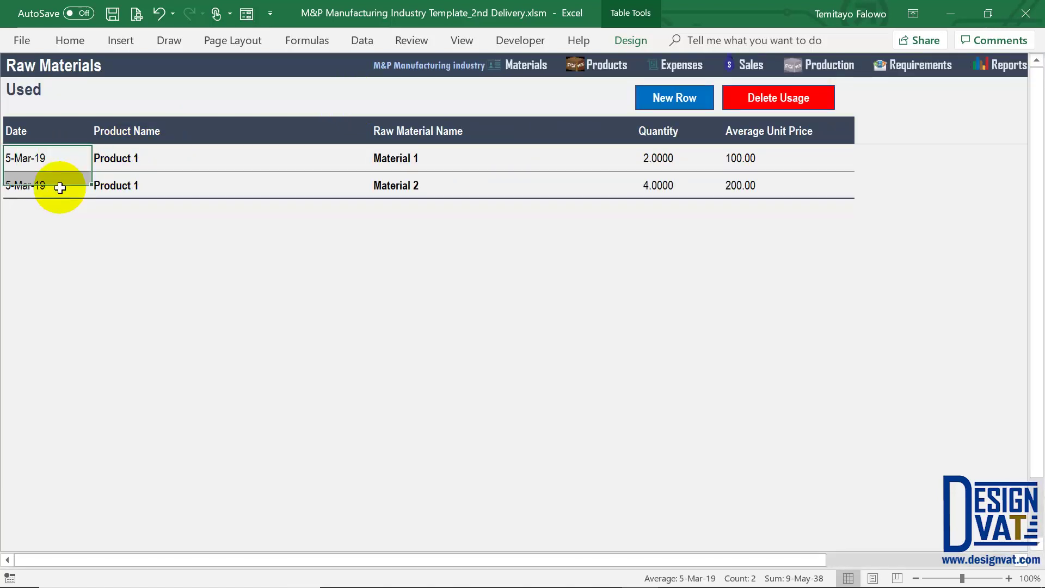
pyautogui.moveTo(423, 170); pyautogui.dragTo(420, 182)
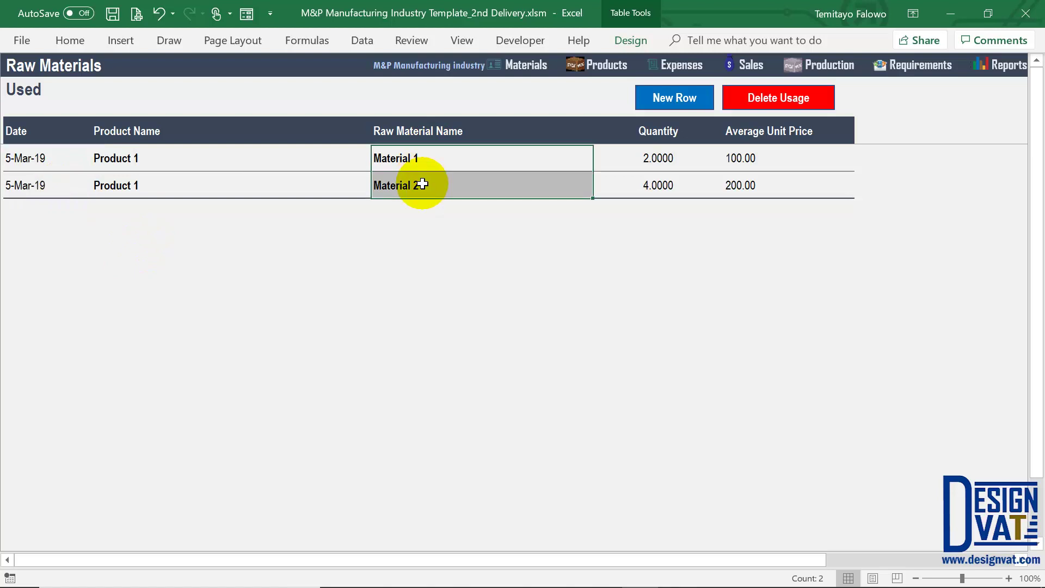
pyautogui.click(668, 165)
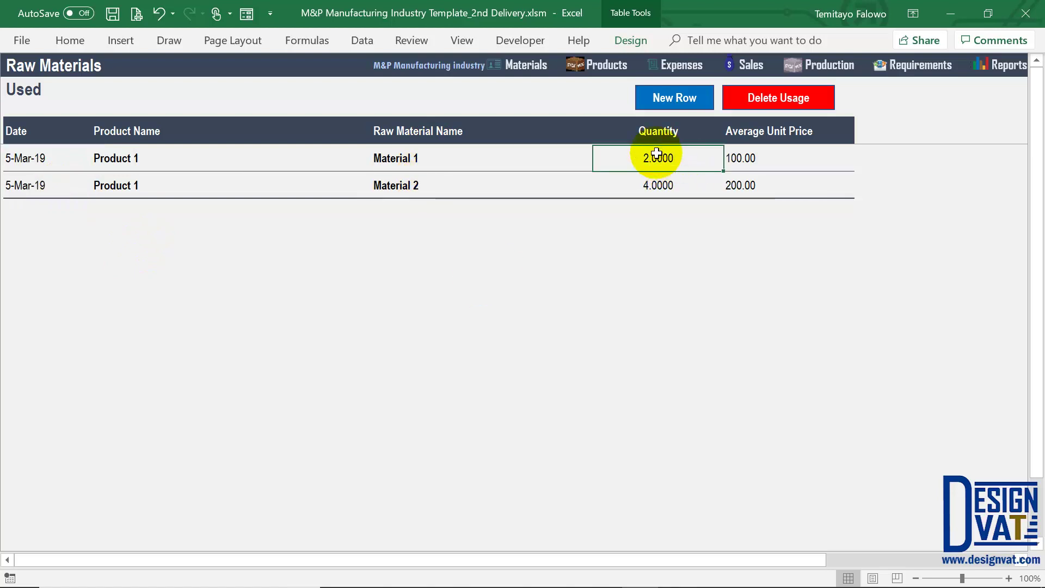
pyautogui.click(656, 194)
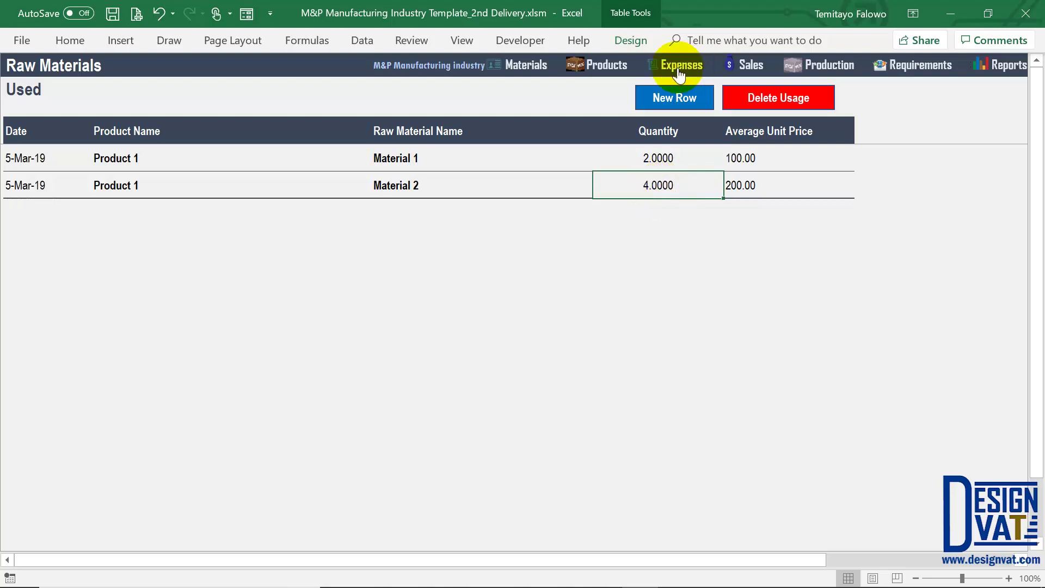
pyautogui.click(655, 158)
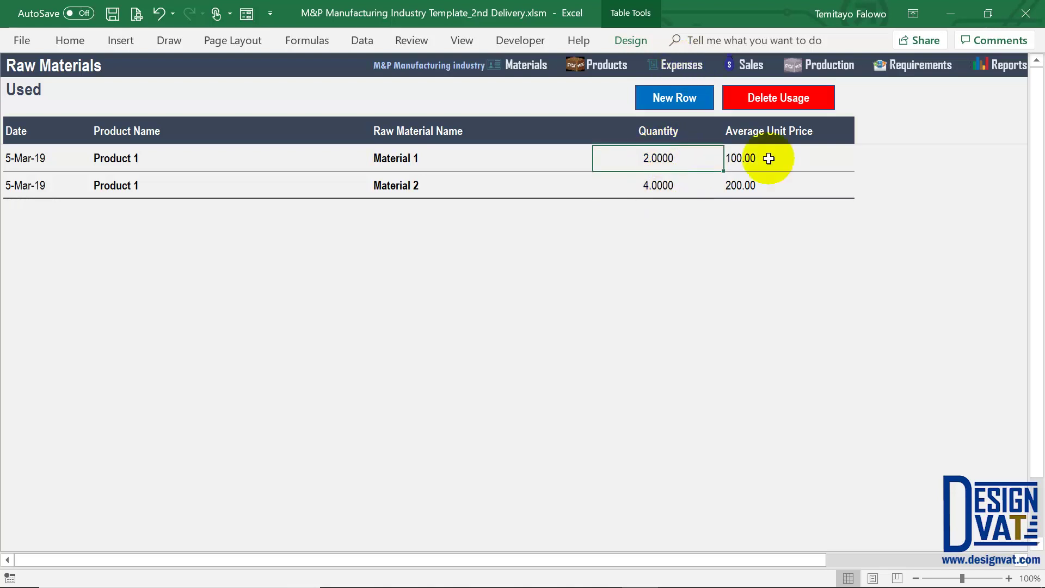
pyautogui.click(751, 164)
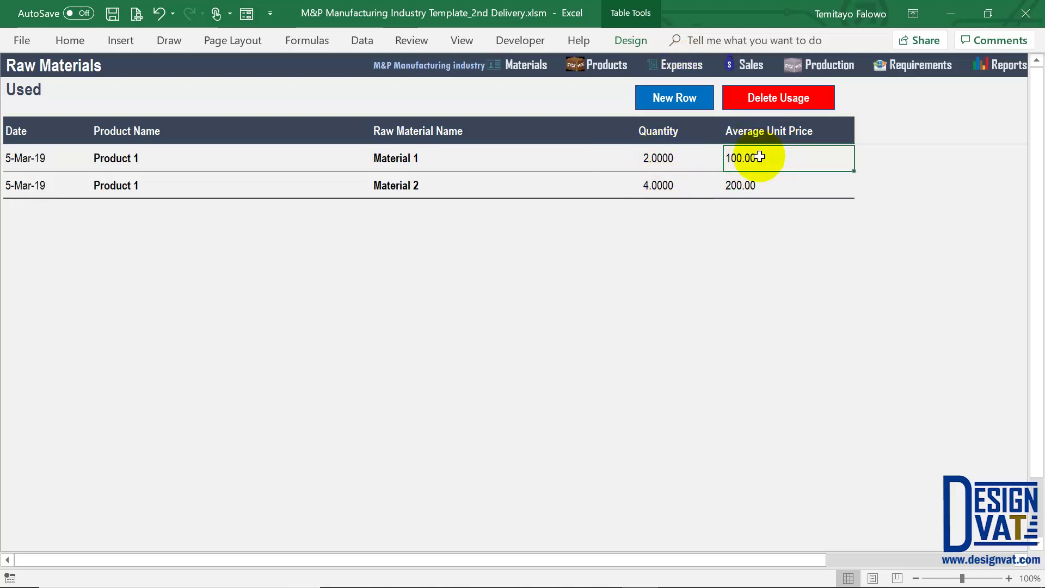
pyautogui.click(741, 190)
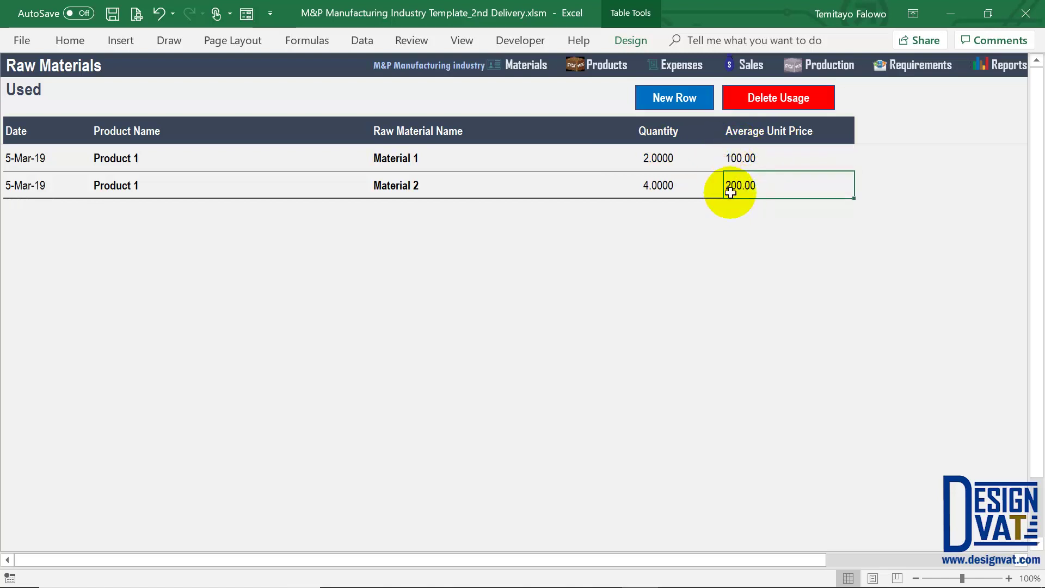
pyautogui.moveTo(750, 158); pyautogui.dragTo(667, 161)
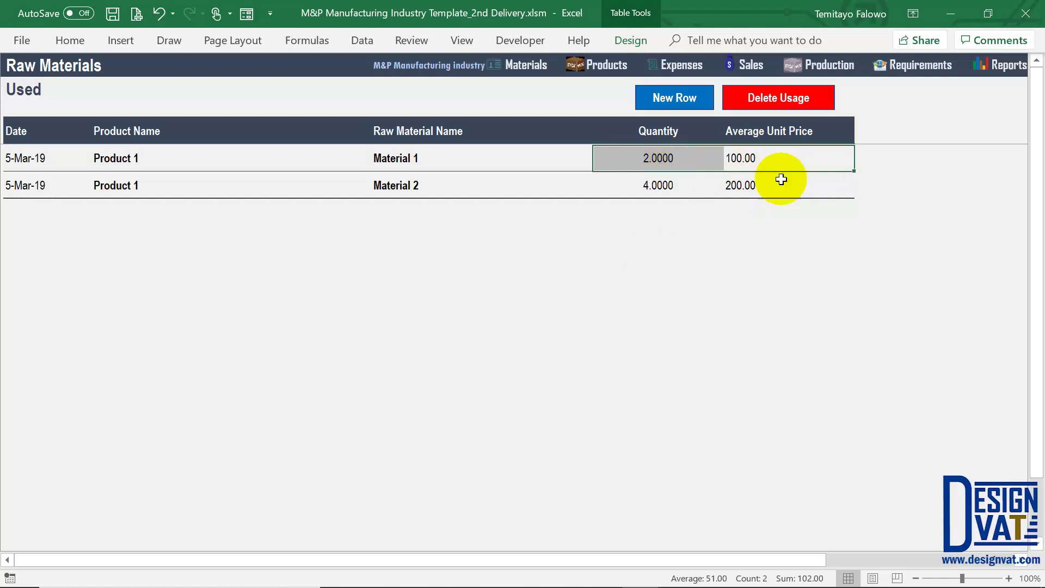
pyautogui.moveTo(758, 187); pyautogui.dragTo(692, 184)
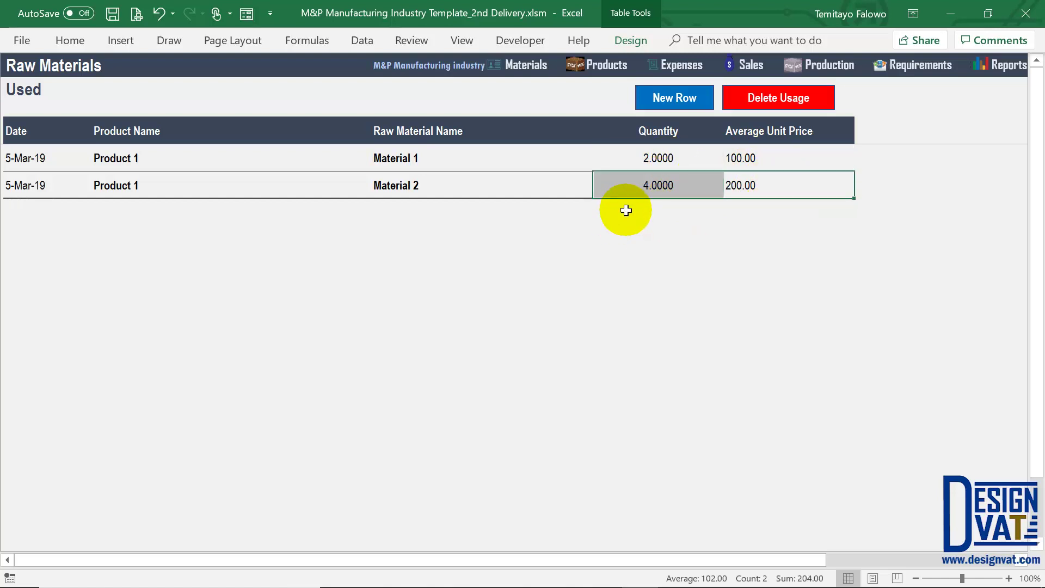
pyautogui.click(831, 59)
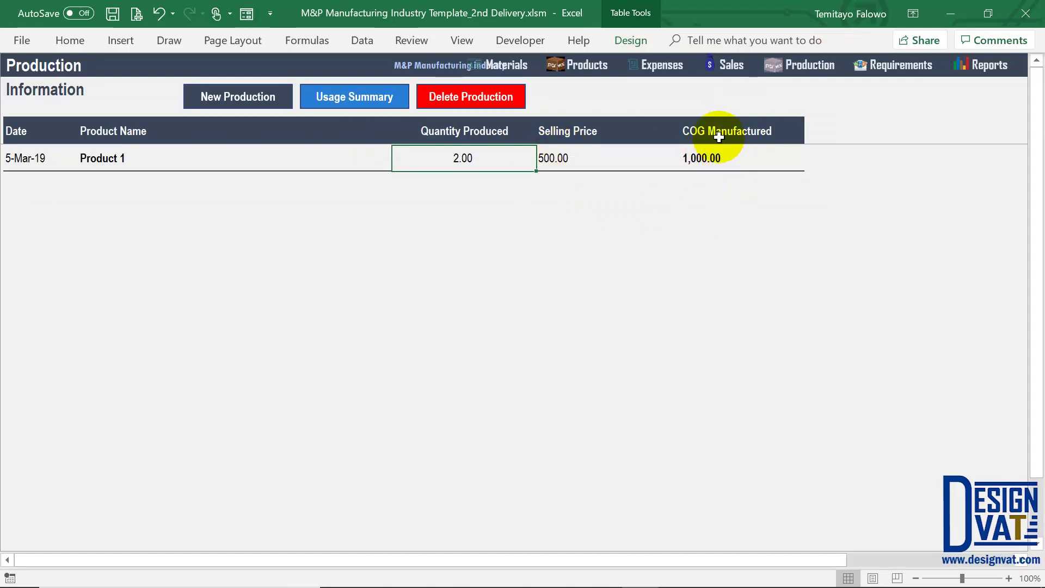
pyautogui.moveTo(699, 132); pyautogui.dragTo(710, 158)
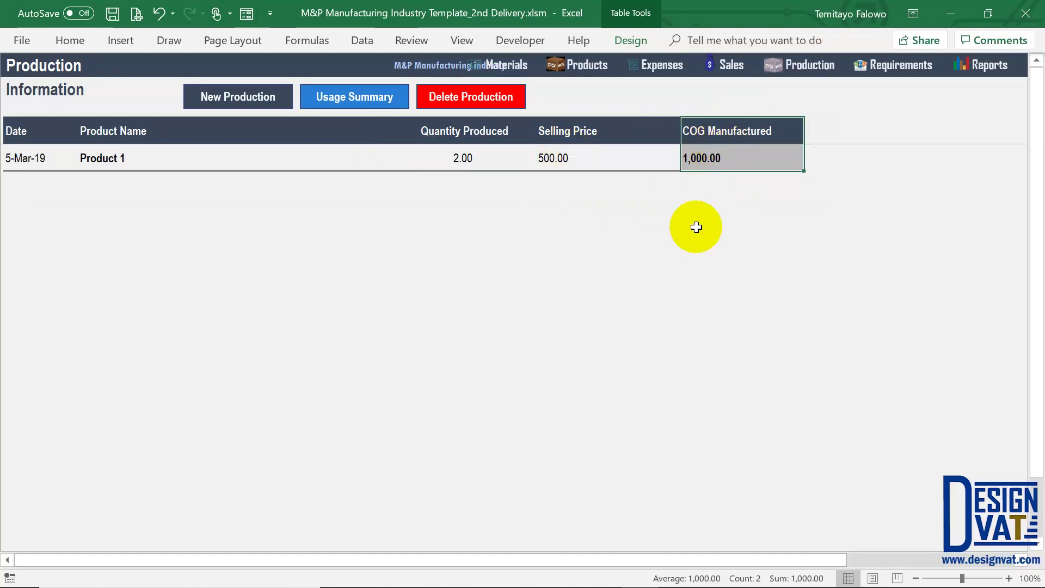
pyautogui.click(699, 157)
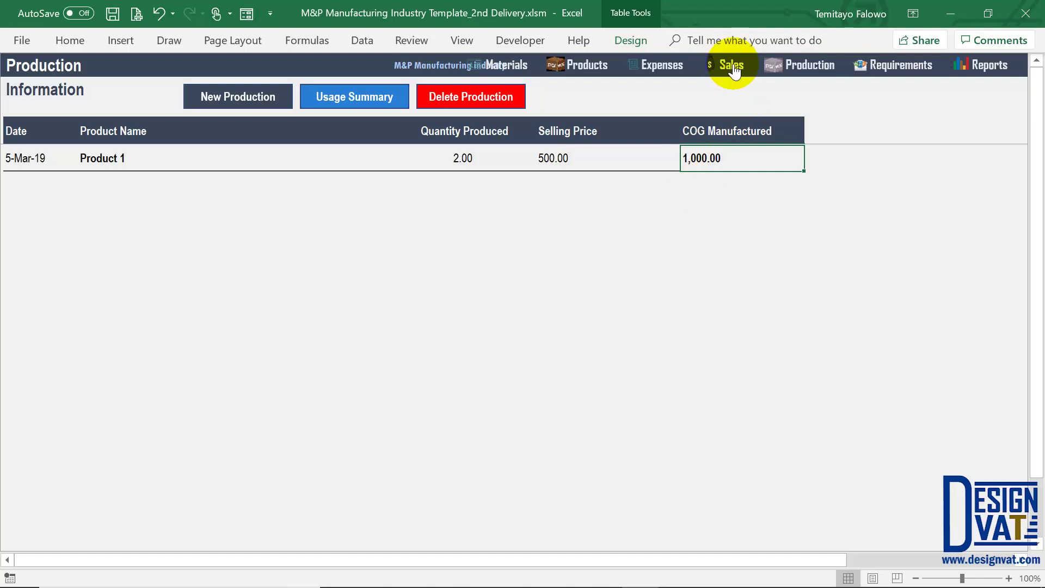
# Record a new customer's name, phone number and e-mail in the Customers table
pyautogui.click(982, 72)
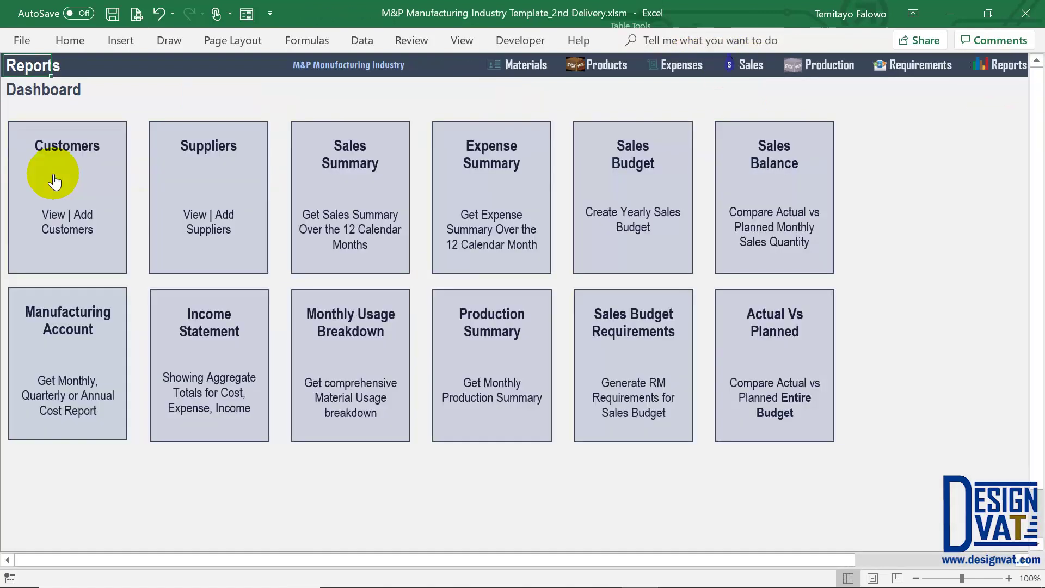
pyautogui.click(65, 147)
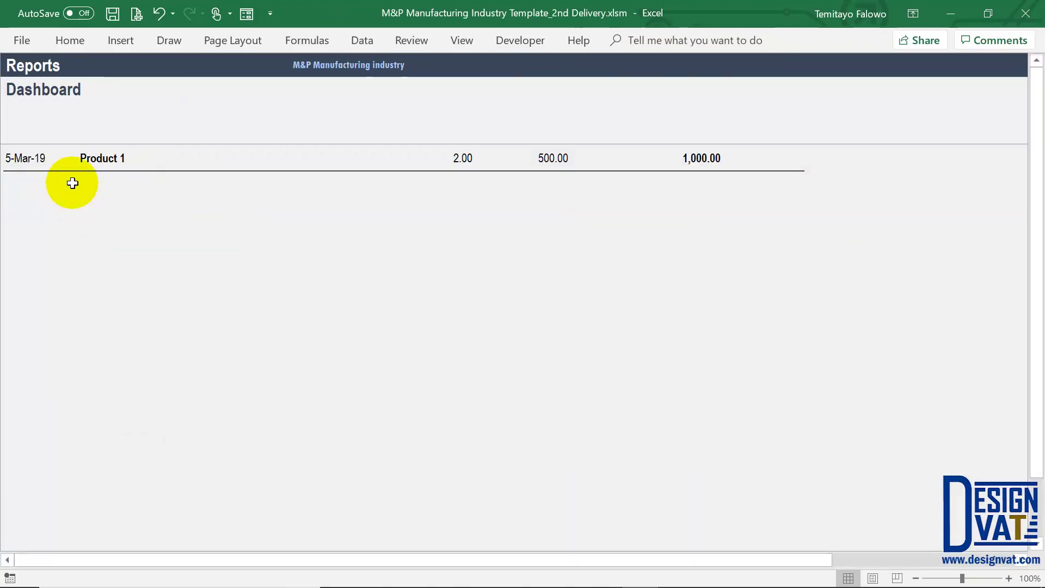
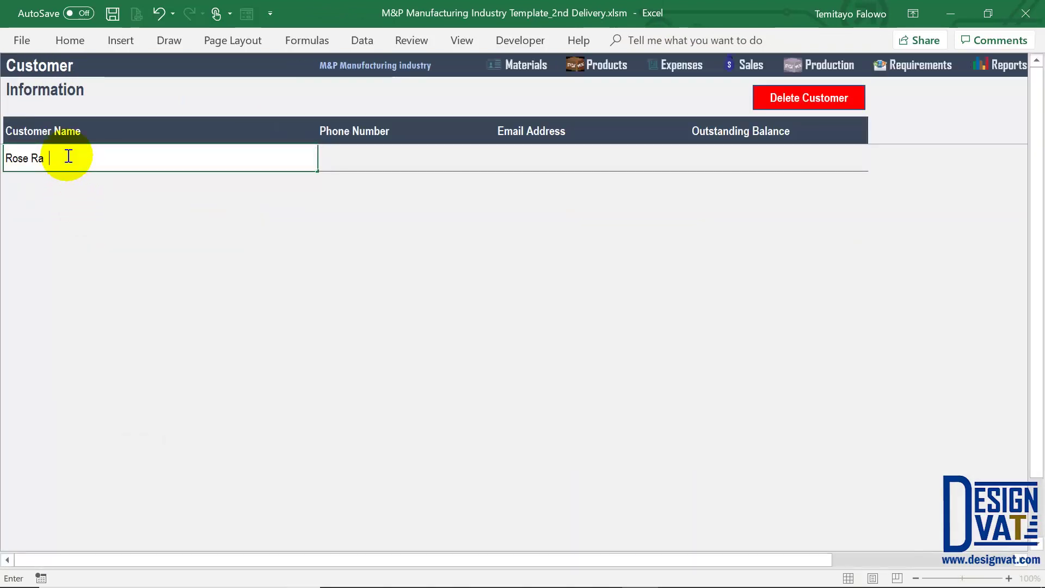
pyautogui.press('Tab')
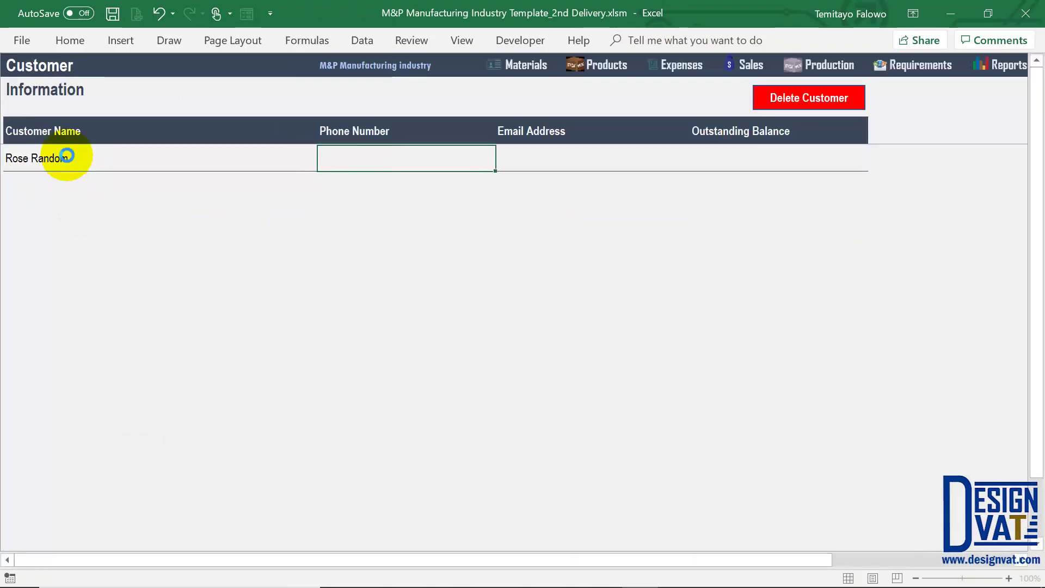
pyautogui.press('Tab')
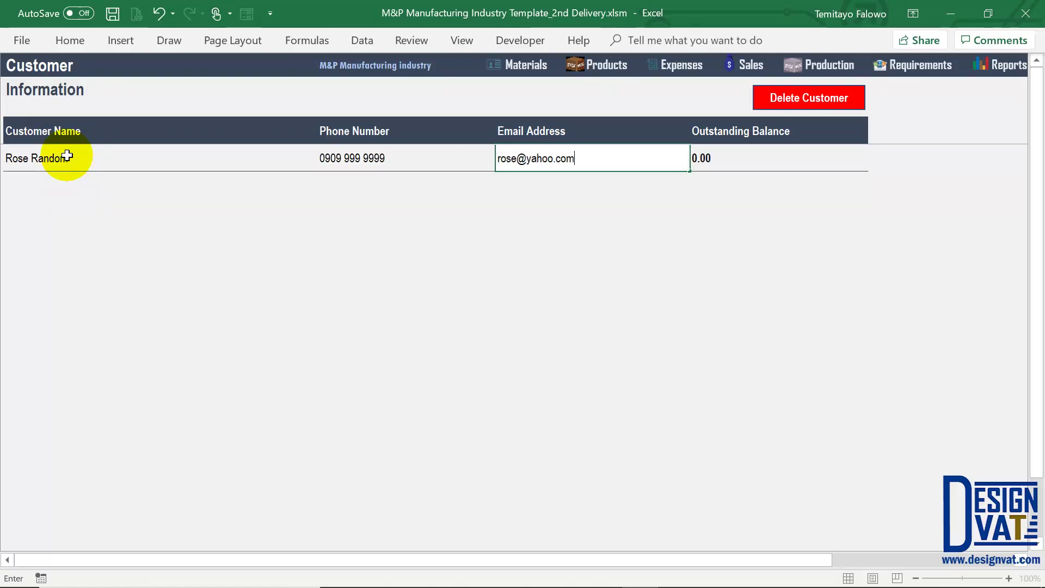
pyautogui.press('Return')
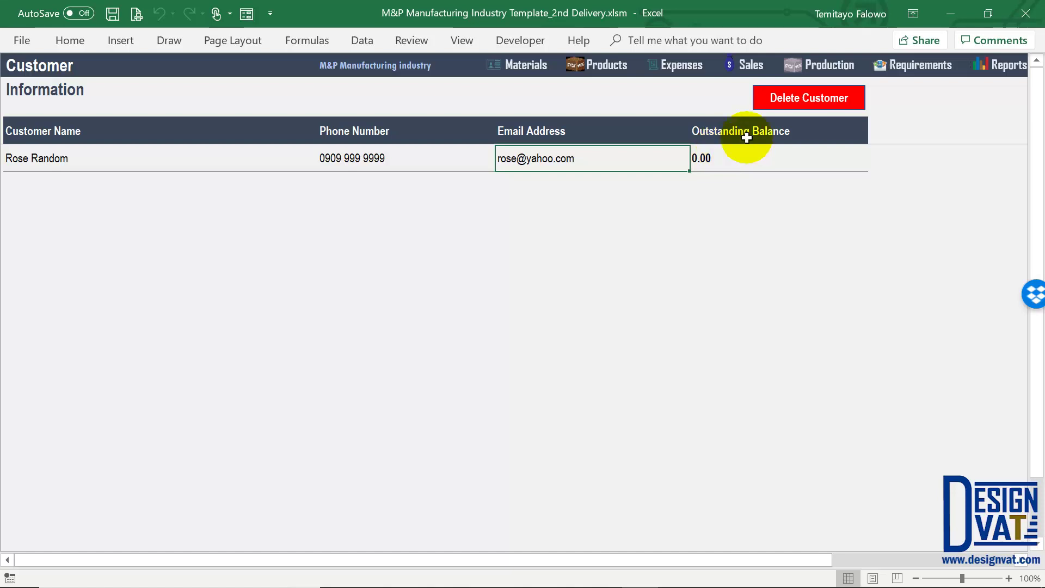
pyautogui.click(749, 63)
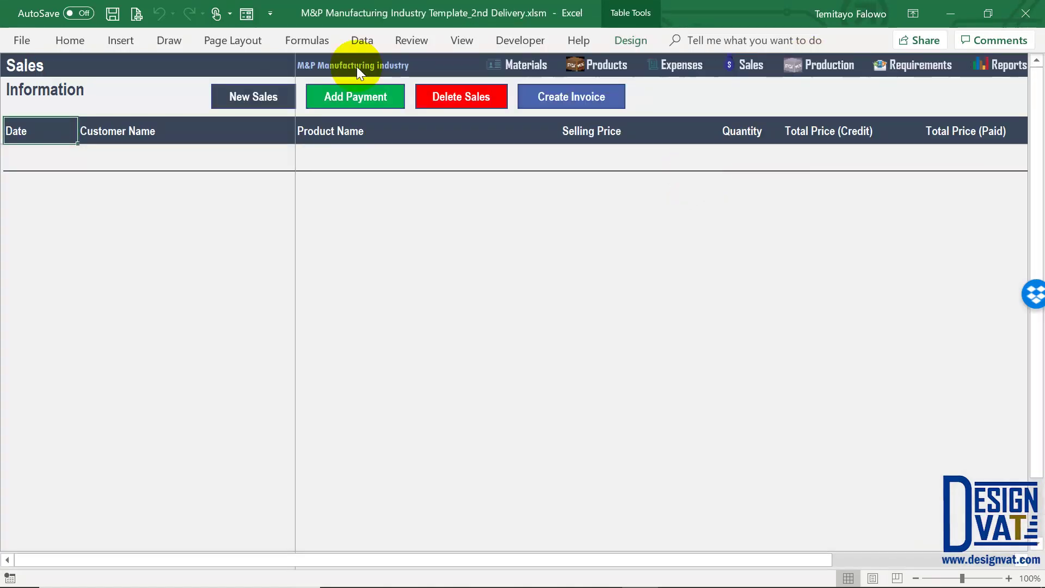
# Start a new sale, cancel the sales details form, and return to the Reports dashboard
pyautogui.click(259, 102)
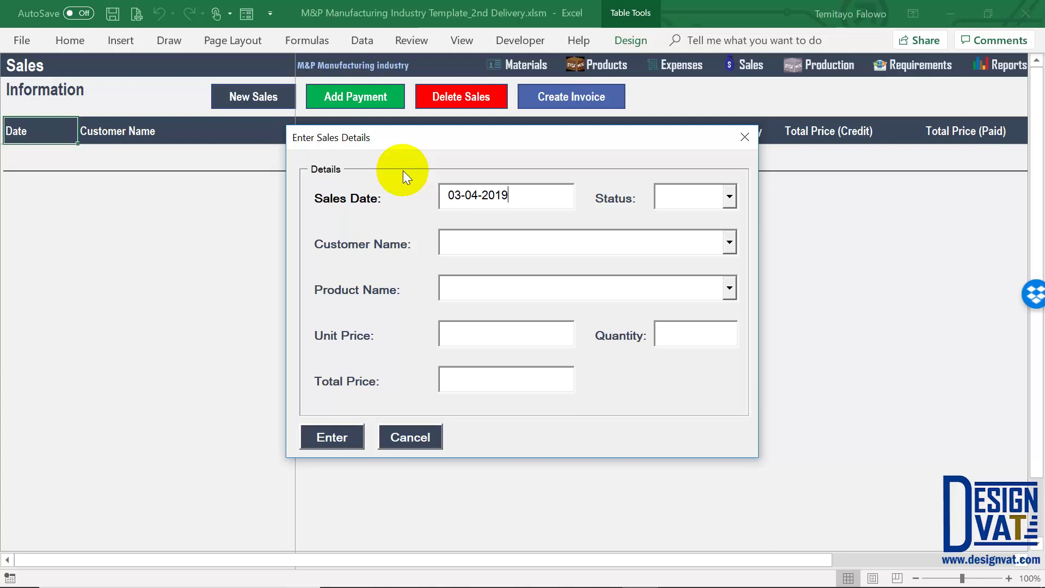
pyautogui.click(413, 435)
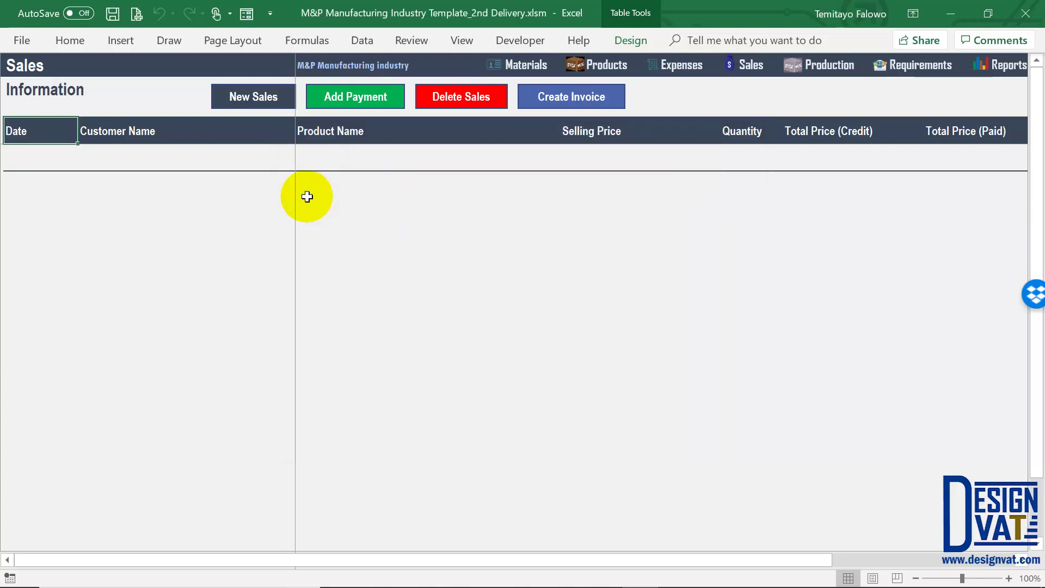
pyautogui.click(1009, 64)
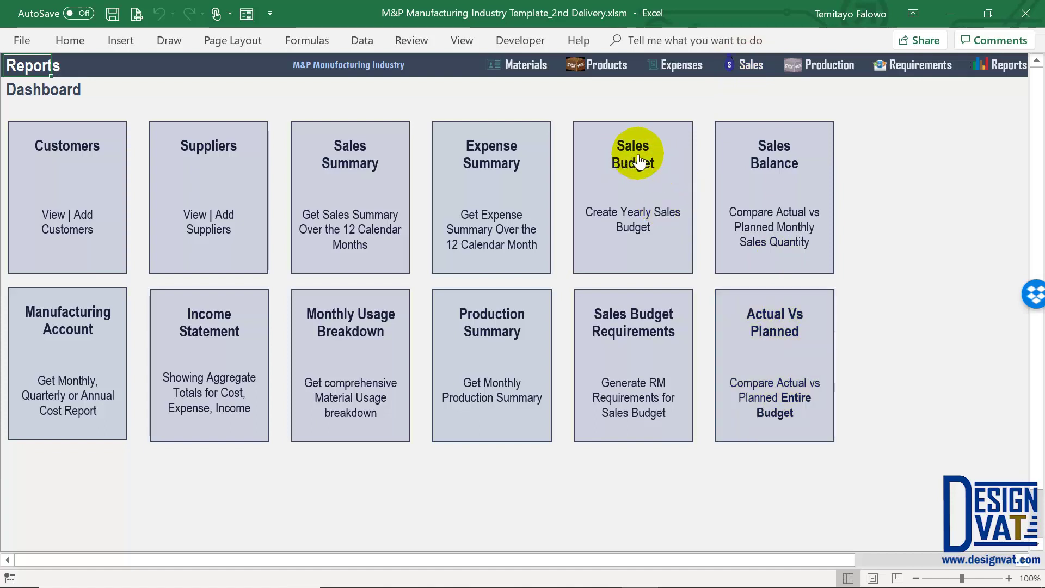
# Open the Sales Budget and switch it to 2019, listing Product 1 and Product 2 by month
pyautogui.click(636, 175)
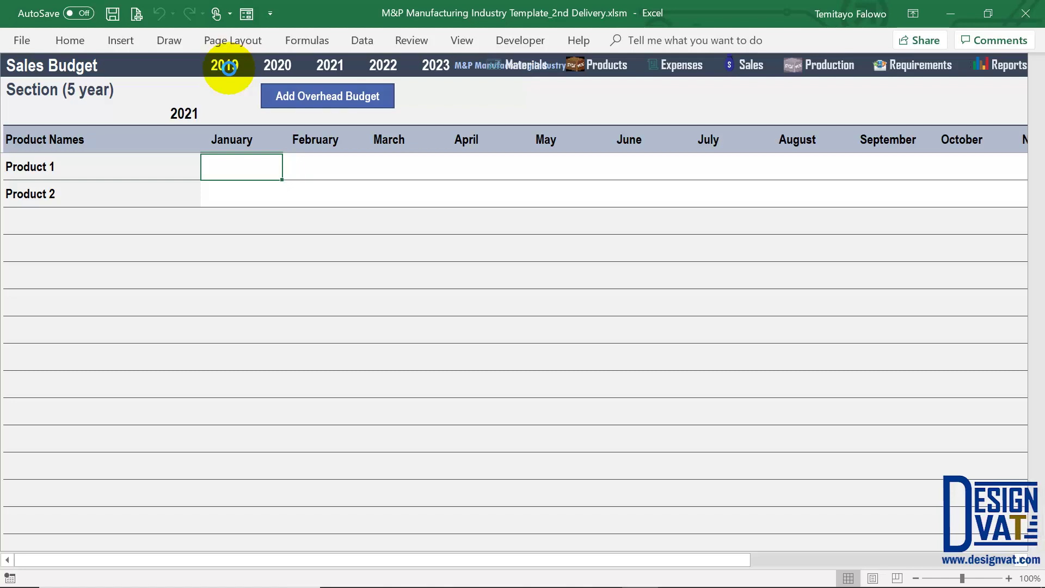
pyautogui.click(229, 67)
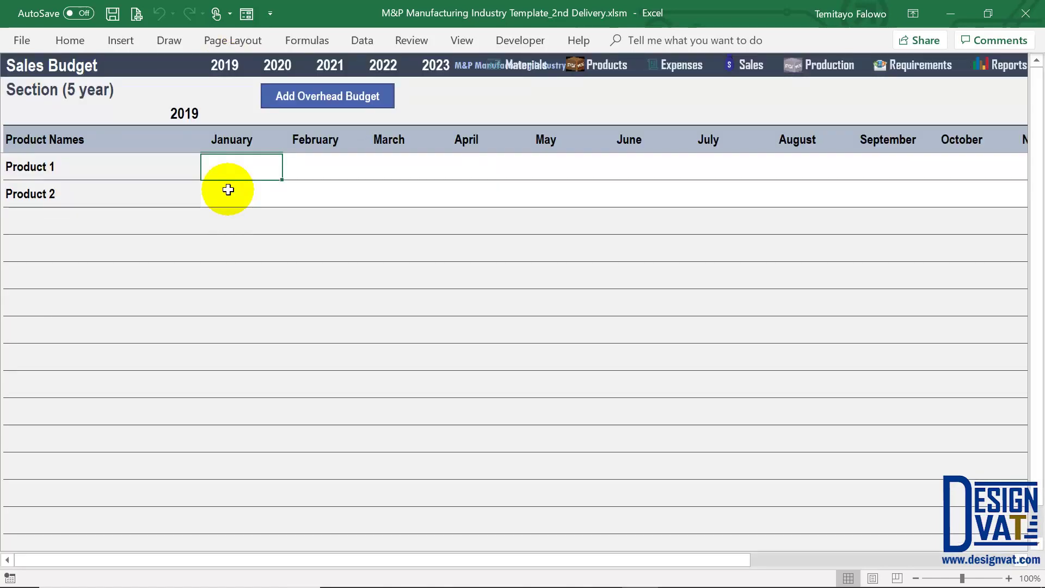
pyautogui.click(148, 176)
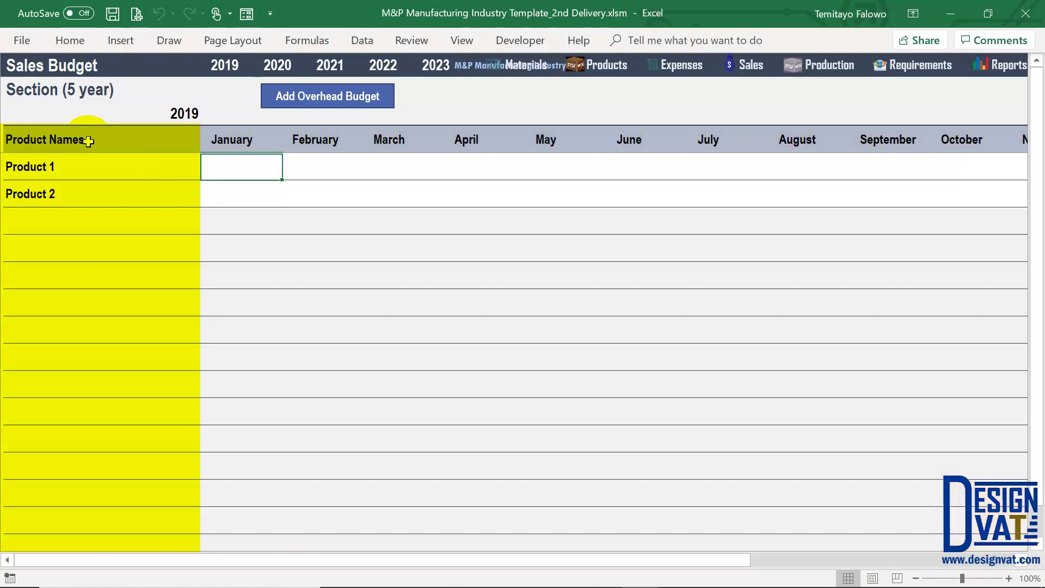
pyautogui.click(88, 140)
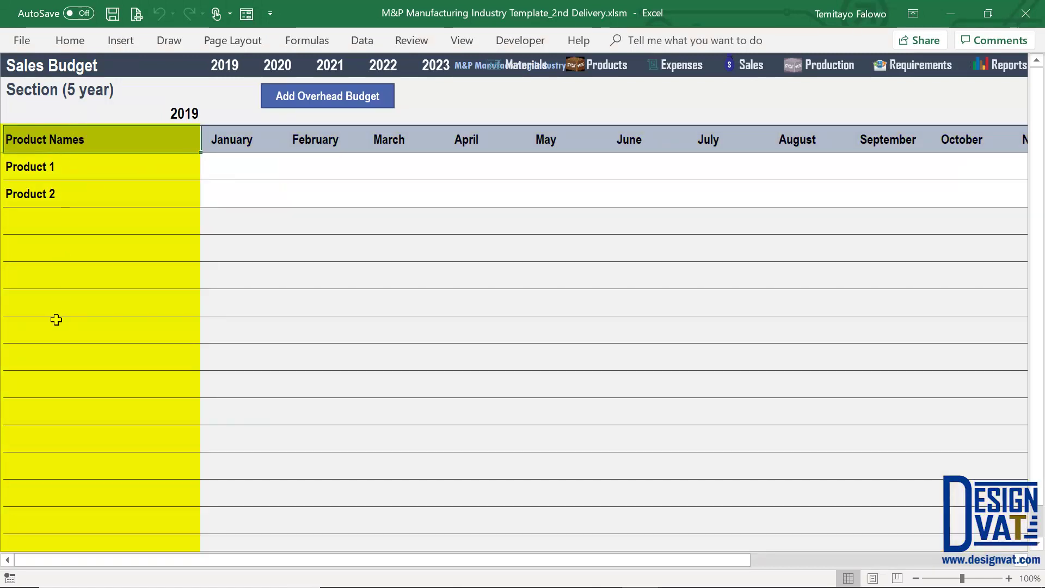
# Check Product 1 and Product 2 on the Products sheet, then reopen the 2019 Sales Budget
pyautogui.click(613, 68)
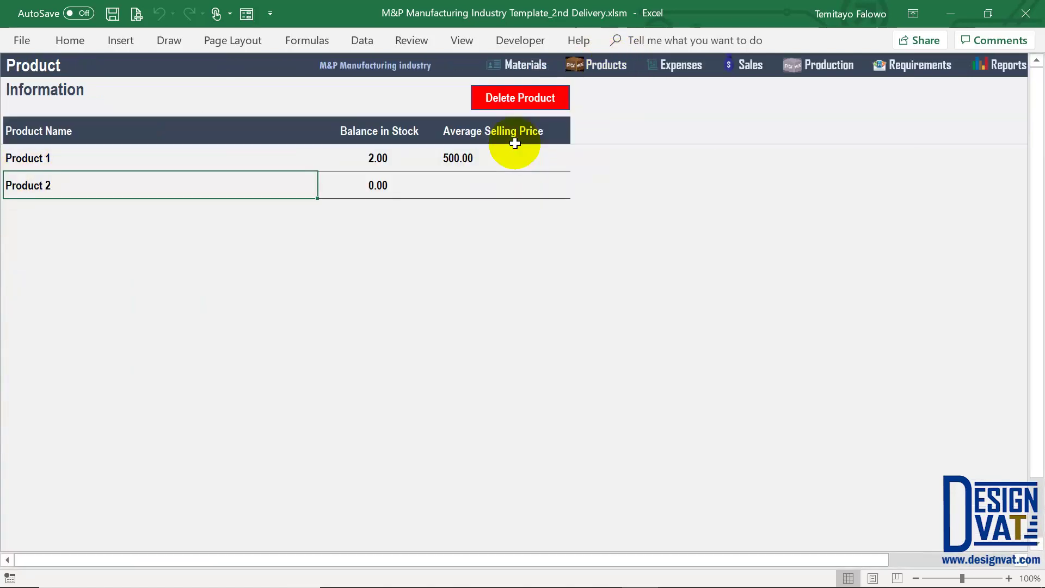
pyautogui.click(174, 156)
pyautogui.moveTo(172, 178); pyautogui.dragTo(233, 191)
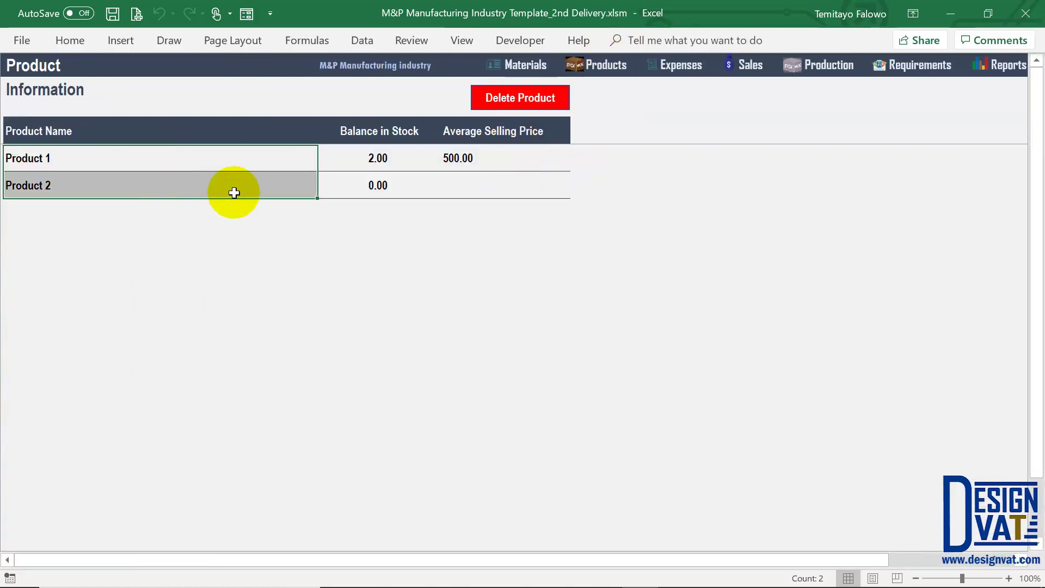
pyautogui.click(1007, 66)
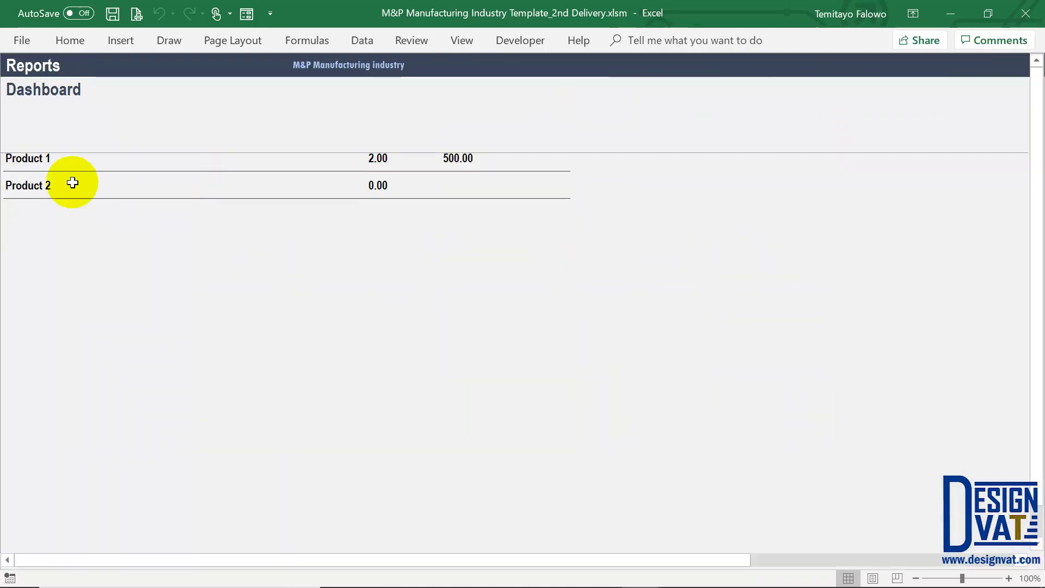
pyautogui.click(72, 183)
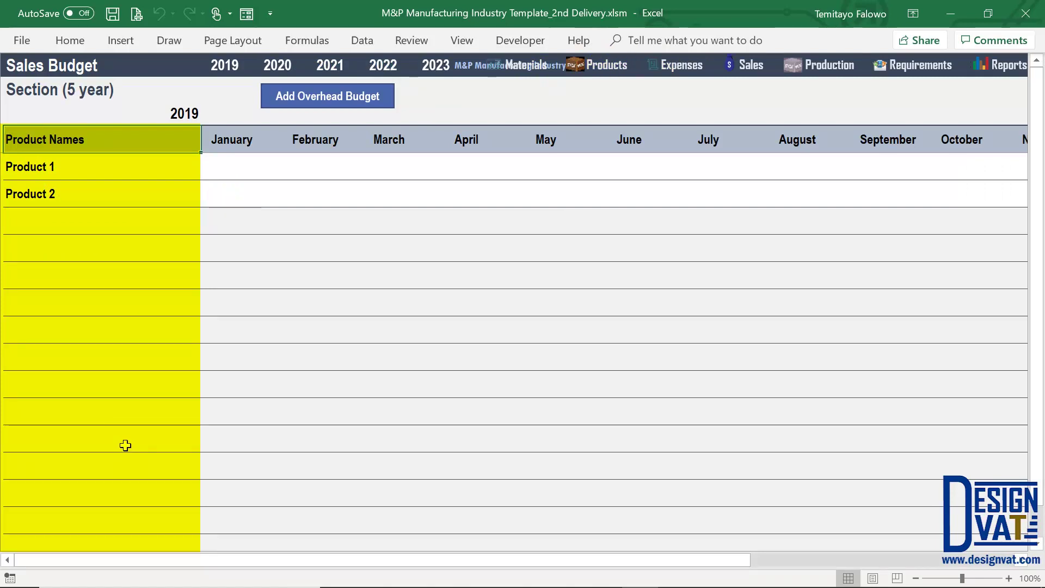
pyautogui.click(250, 171)
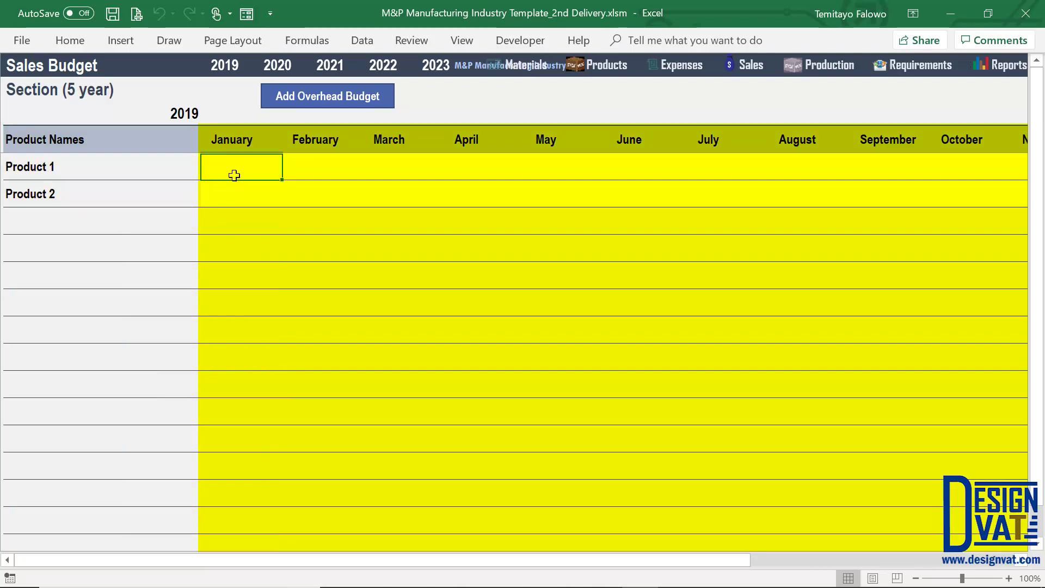
pyautogui.click(237, 143)
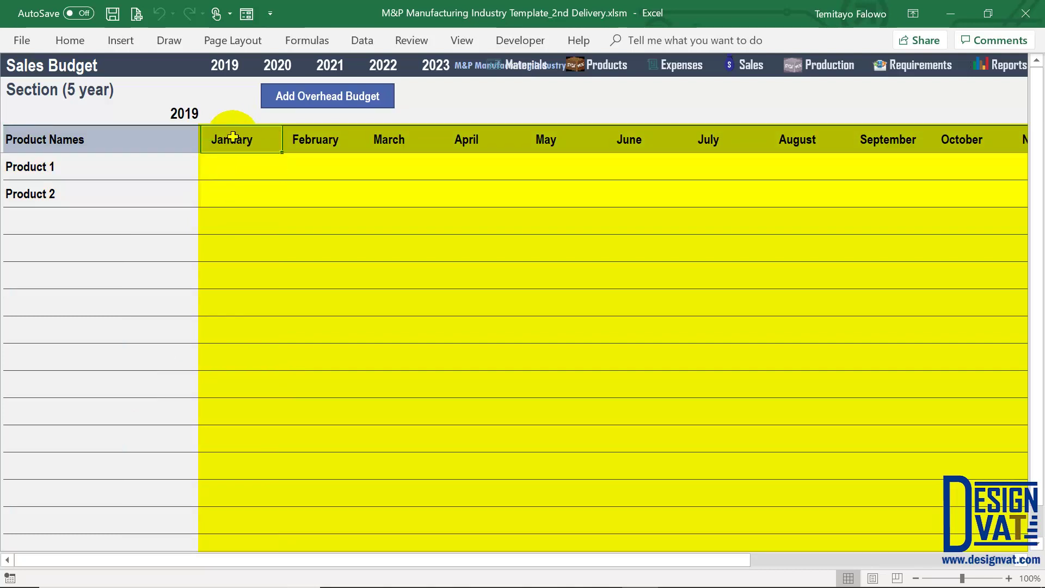
pyautogui.click(182, 111)
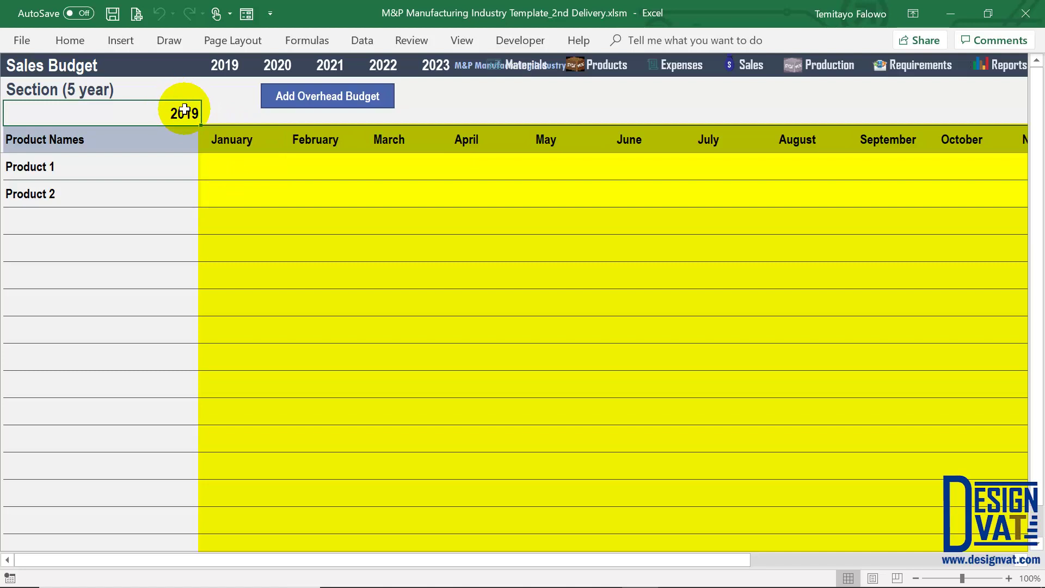
# Enter March budgets of 10 for Product 1 and 12 for Product 2
pyautogui.click(390, 175)
pyautogui.click(388, 135)
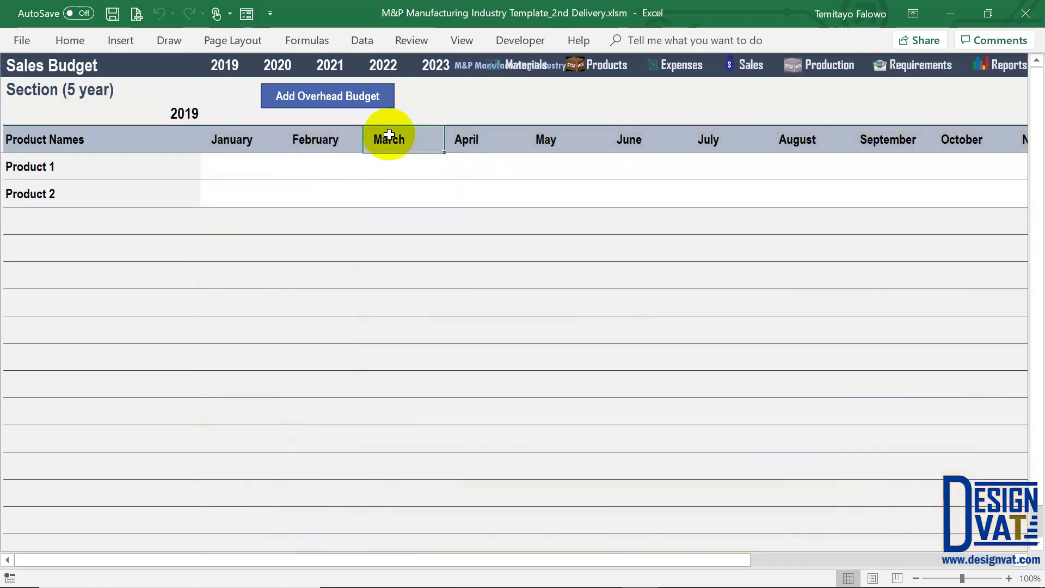
pyautogui.click(402, 167)
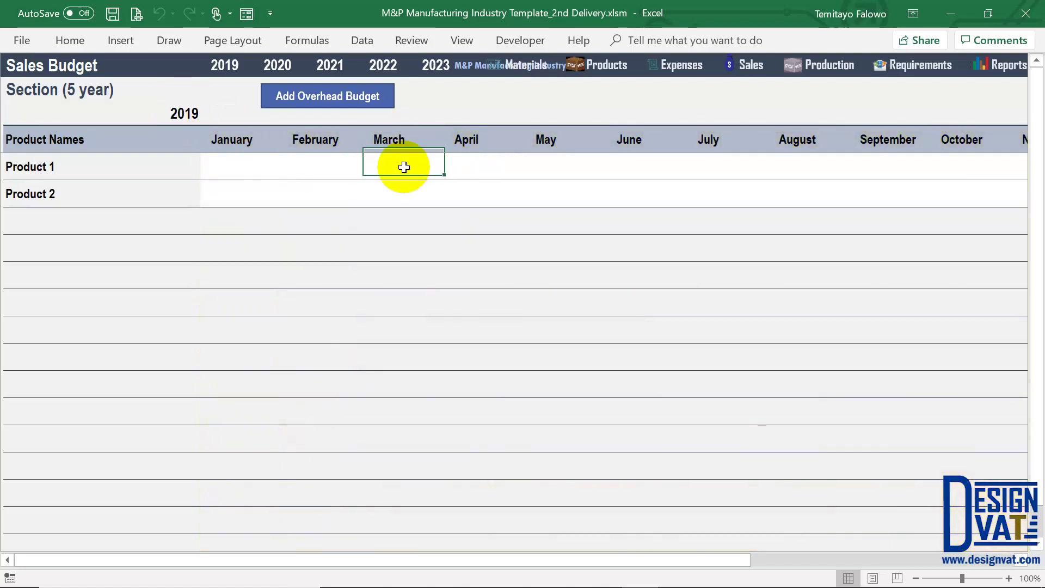
pyautogui.write('10')
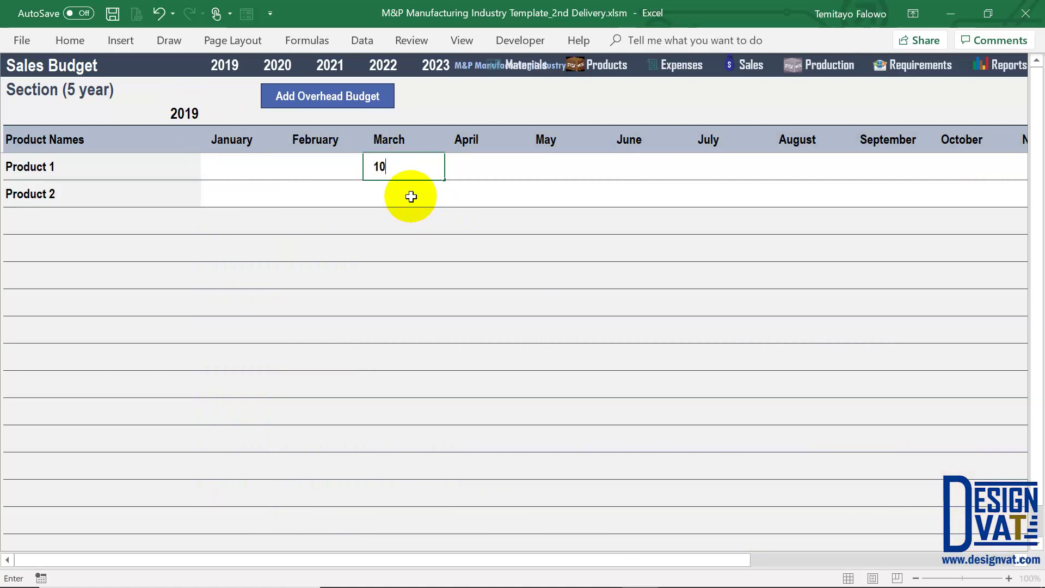
pyautogui.click(411, 197)
pyautogui.doubleClick(411, 196)
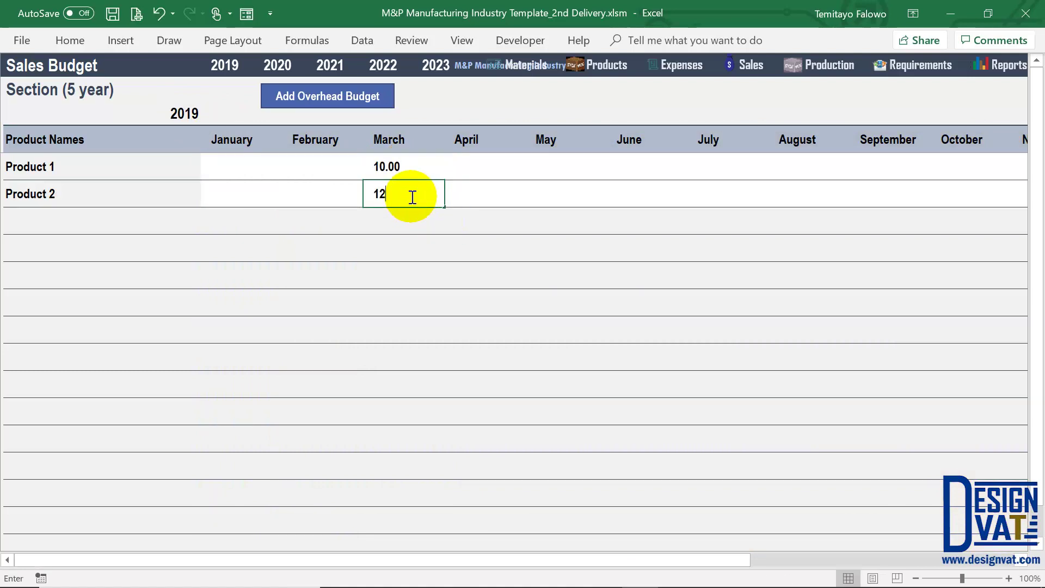
pyautogui.press('Return')
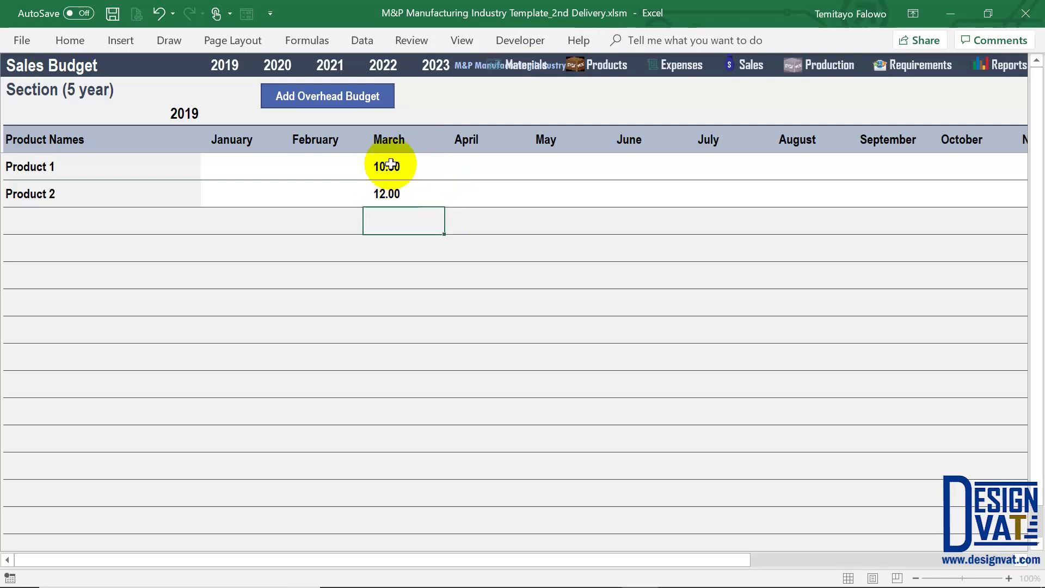
pyautogui.moveTo(387, 167); pyautogui.dragTo(390, 192)
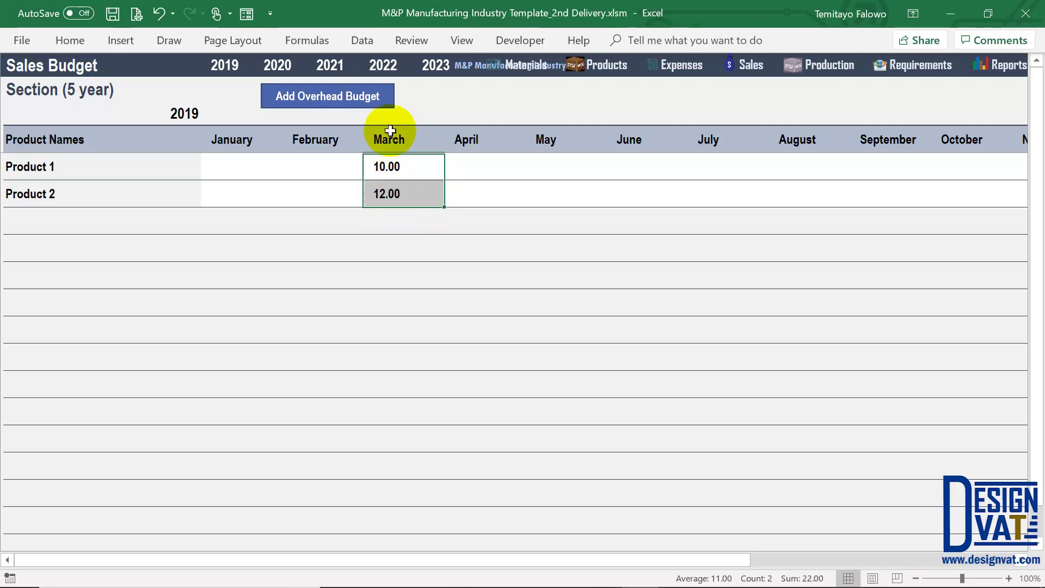
pyautogui.click(182, 112)
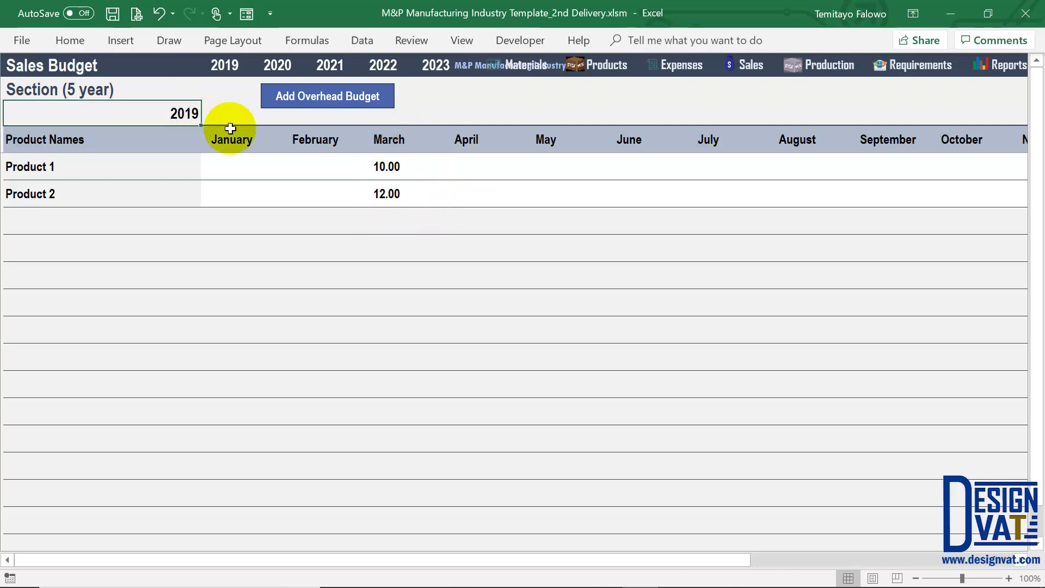
pyautogui.click(754, 74)
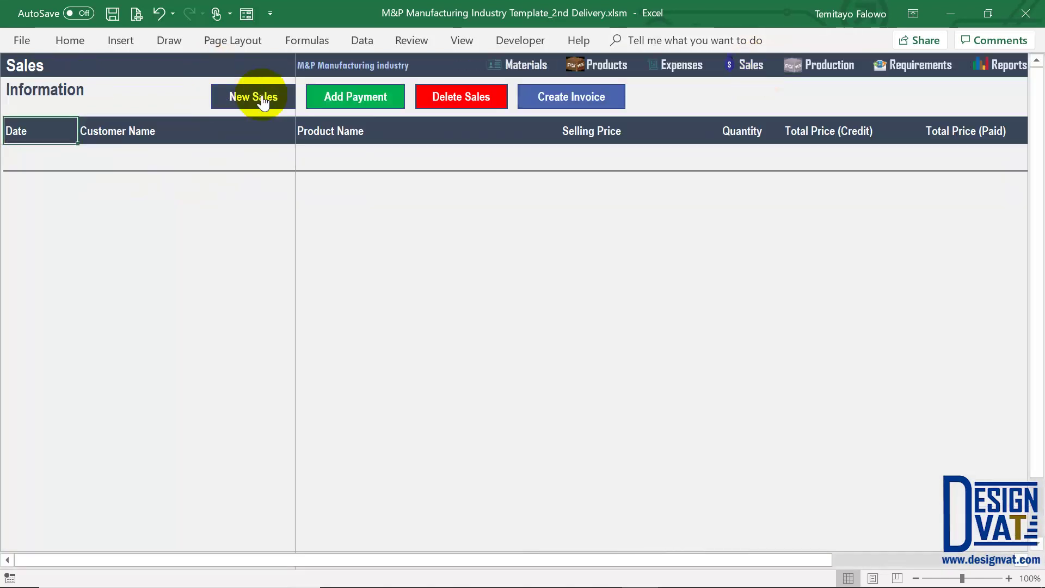
# Start a new sale dated 10-03-2019, marked Paid, for the new customer and Product 1
pyautogui.click(262, 97)
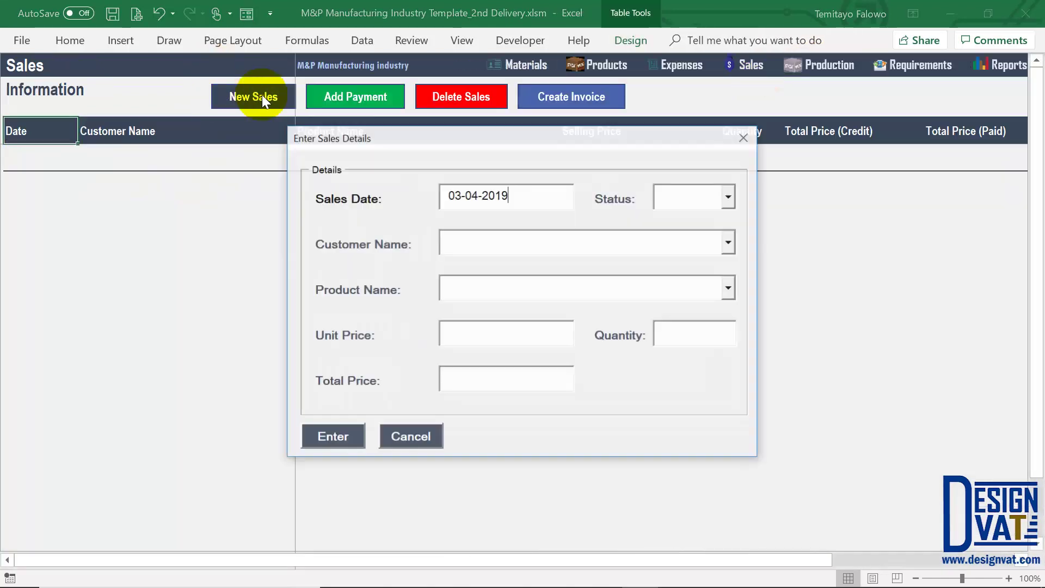
pyautogui.press('BackSpace')
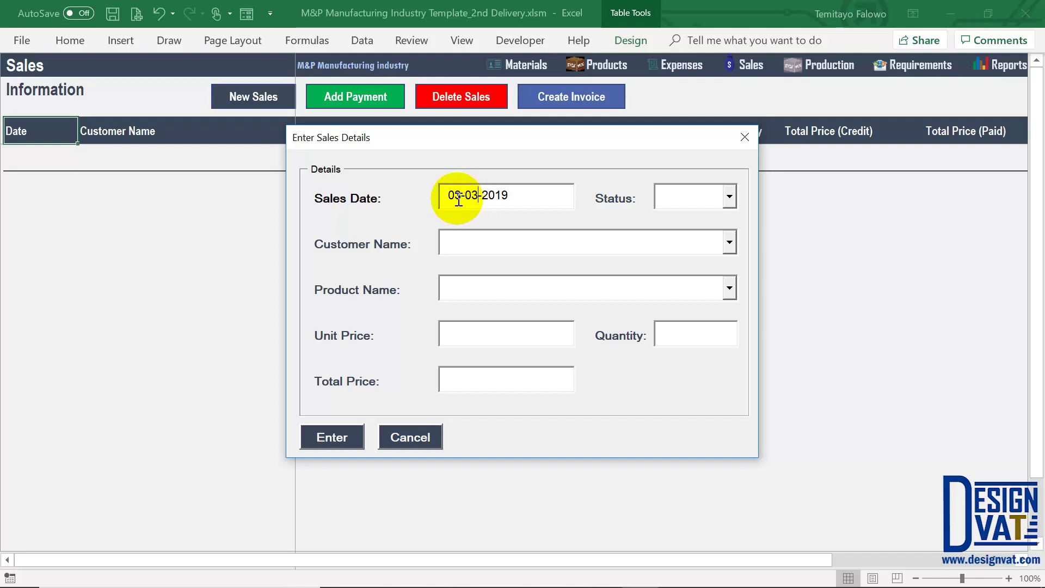
pyautogui.press('Delete')
pyautogui.write('4')
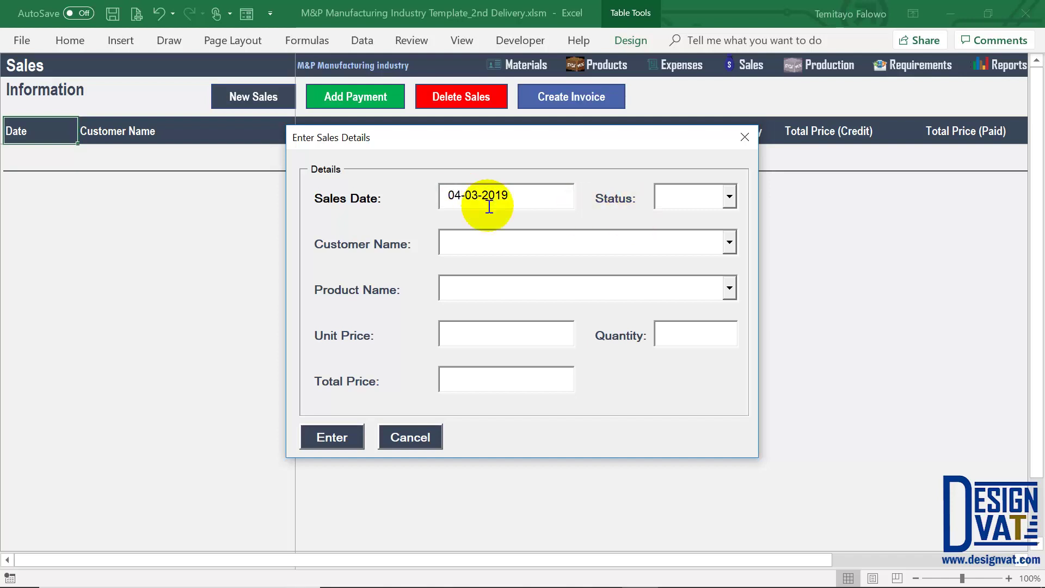
pyautogui.press('BackSpace')
pyautogui.press('BackSpace')
pyautogui.write('10')
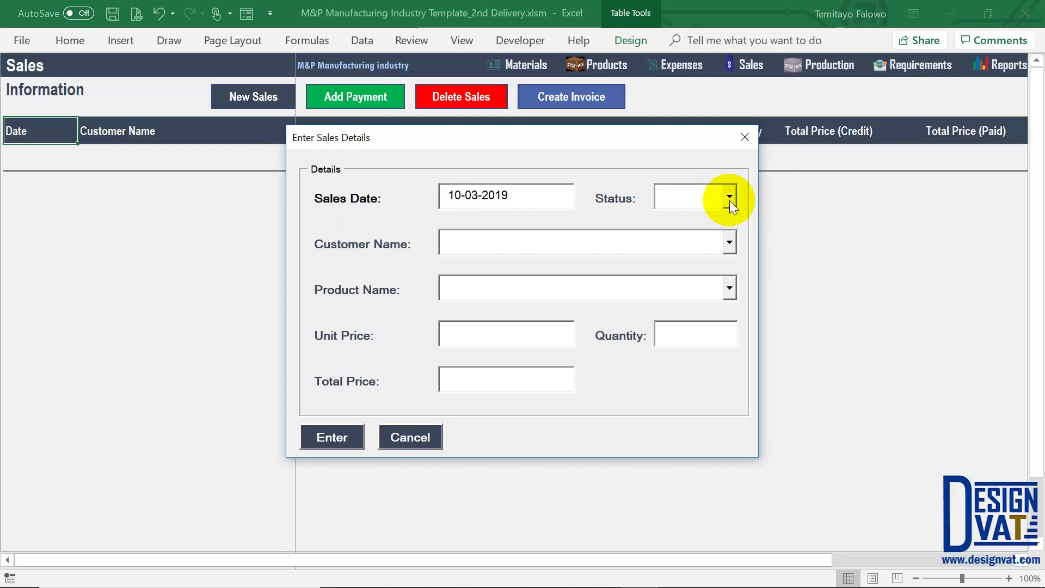
pyautogui.click(729, 197)
pyautogui.click(701, 236)
pyautogui.click(730, 243)
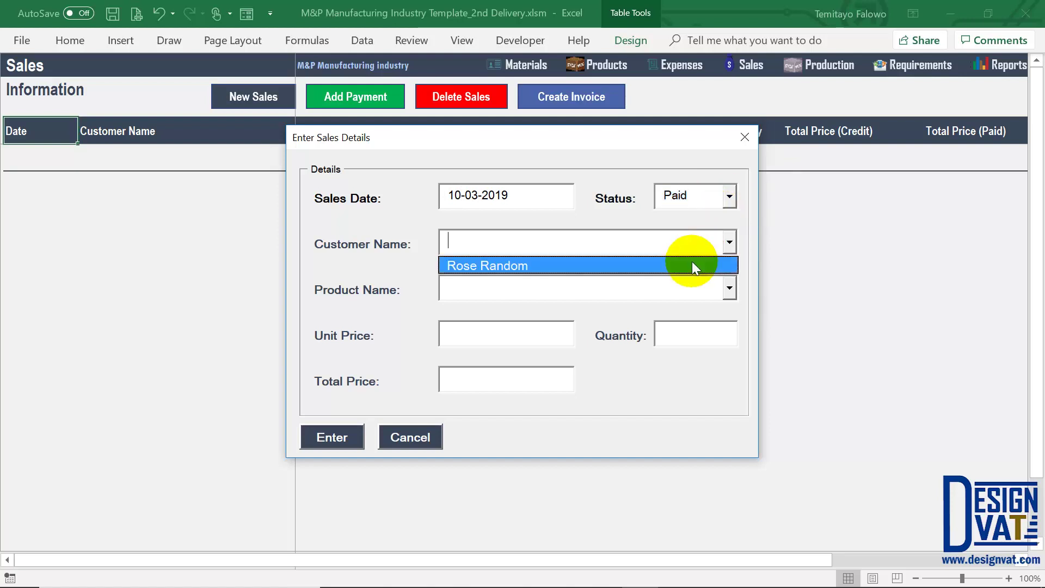
pyautogui.click(691, 263)
pyautogui.click(729, 288)
pyautogui.click(629, 308)
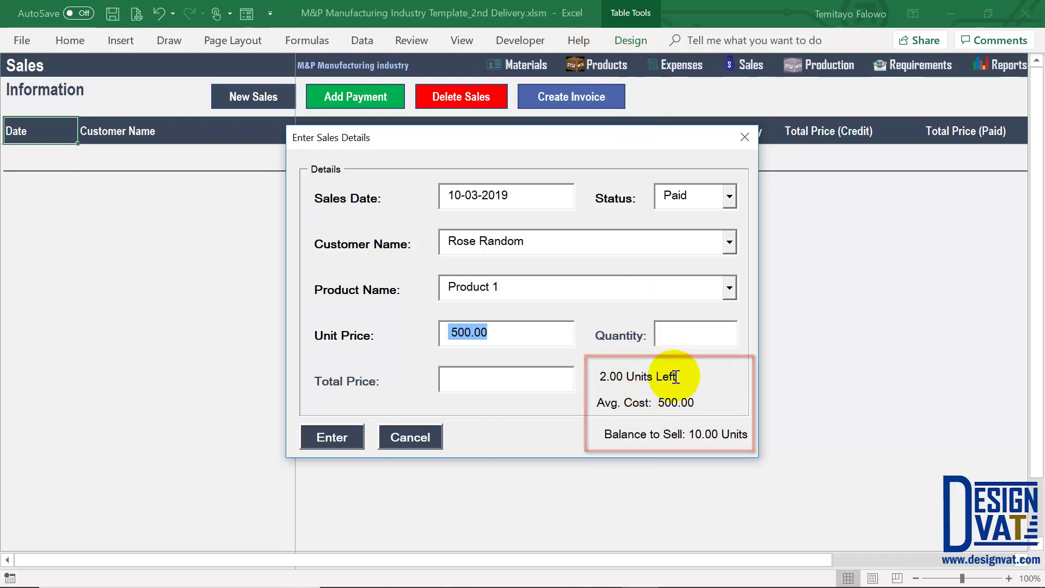
# Review Product 1's units left, 500.00 average cost and 10.00 balance to sell
pyautogui.moveTo(676, 376); pyautogui.dragTo(598, 376)
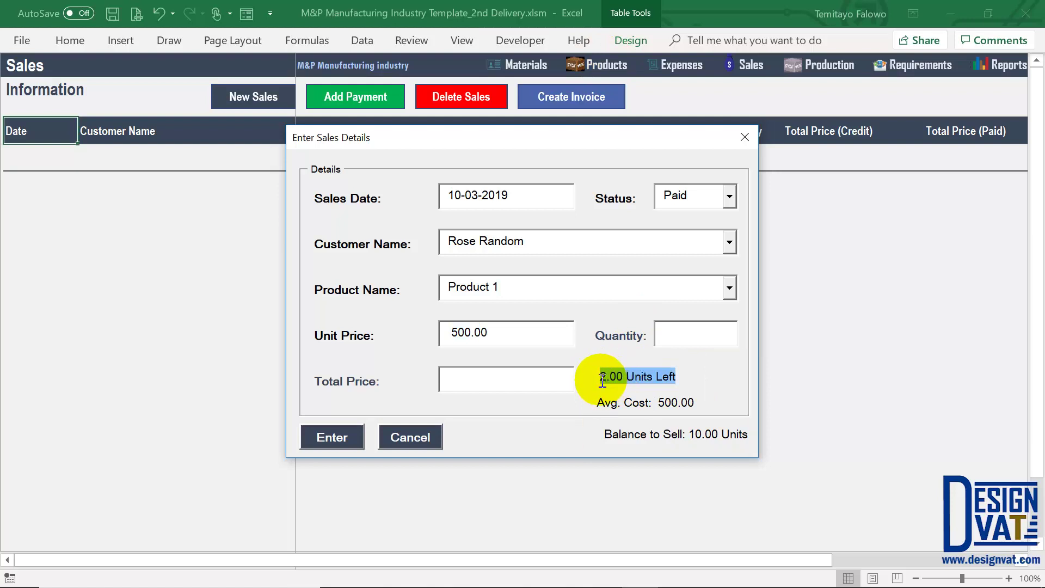
pyautogui.click(629, 404)
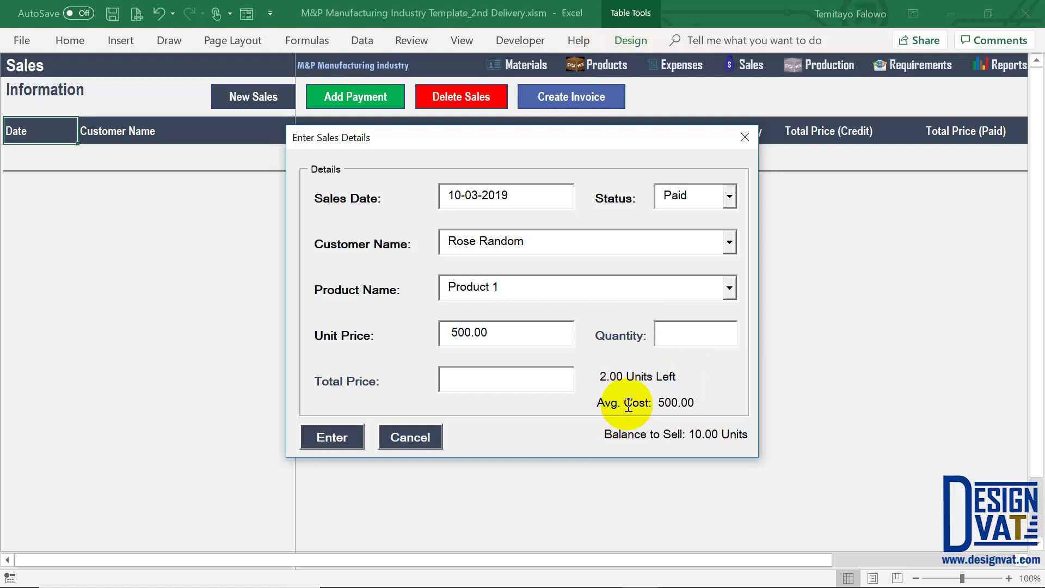
pyautogui.click(665, 403)
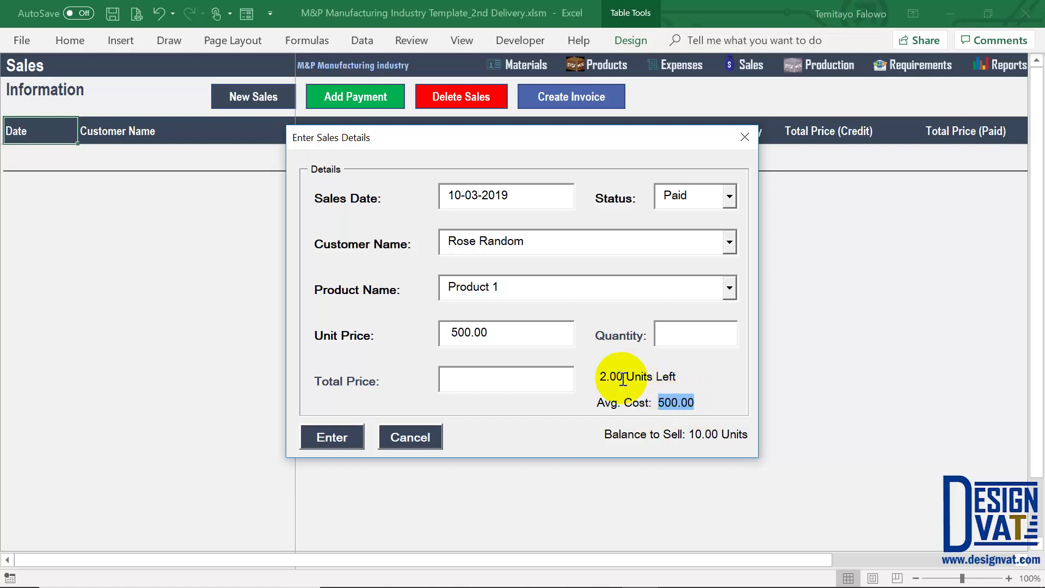
pyautogui.moveTo(497, 288); pyautogui.dragTo(438, 290)
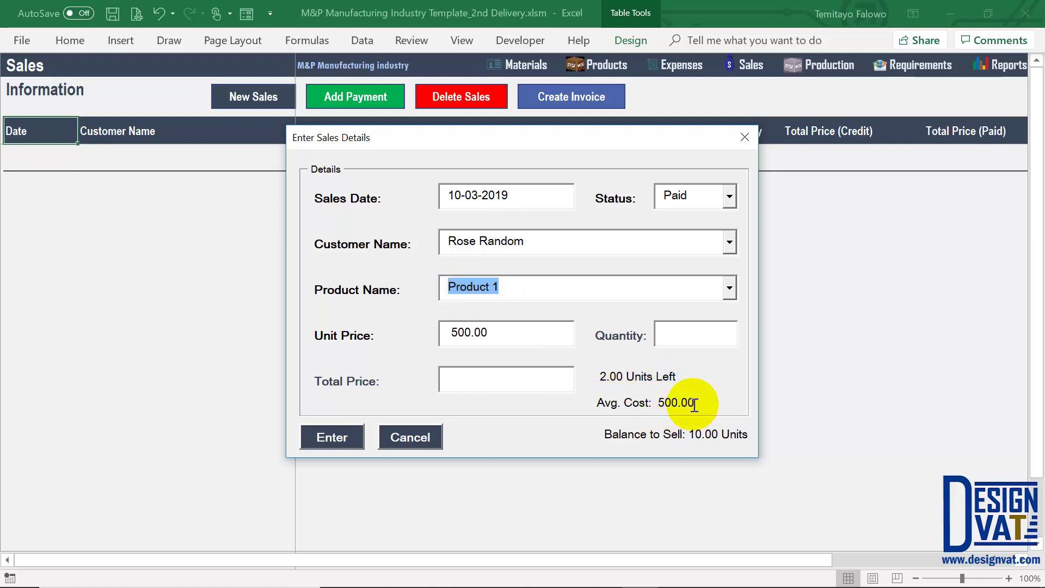
pyautogui.click(664, 403)
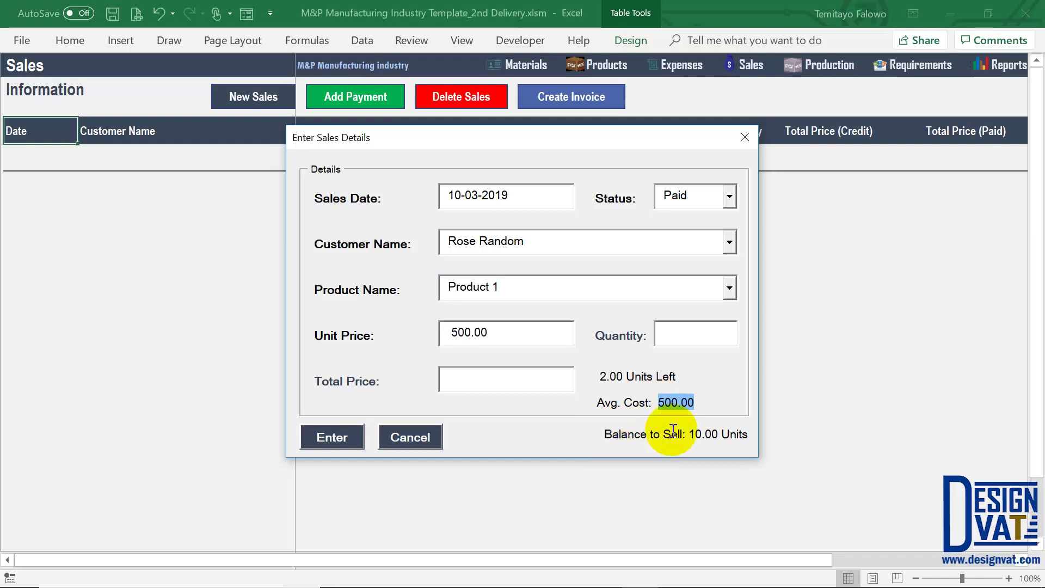
pyautogui.doubleClick(701, 433)
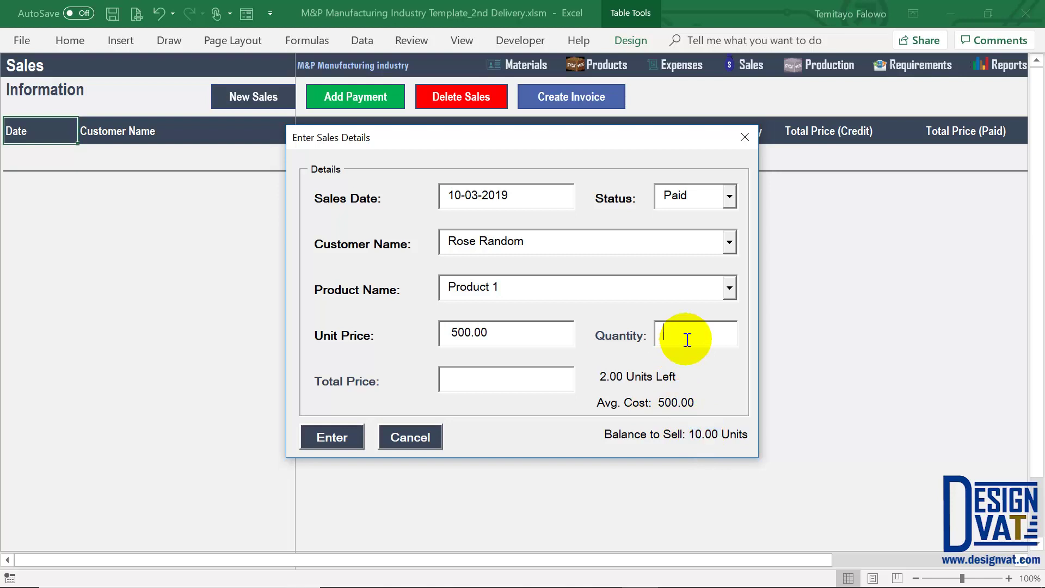
# Enter a quantity of 1, submit the sale and dismiss the Sales Added message
pyautogui.write('1')
pyautogui.press('Tab')
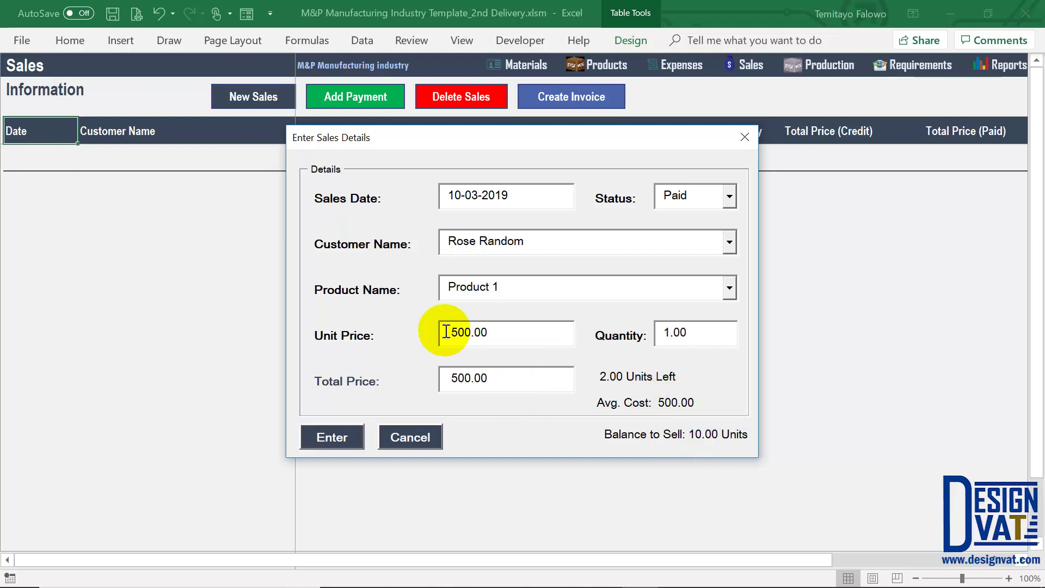
pyautogui.doubleClick(445, 331)
pyautogui.click(343, 435)
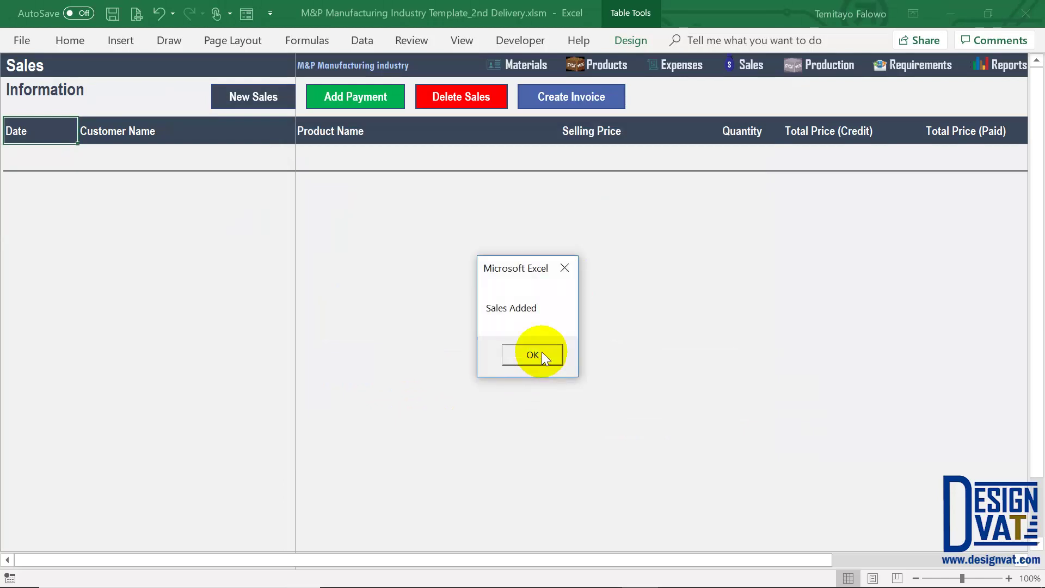
pyautogui.click(541, 352)
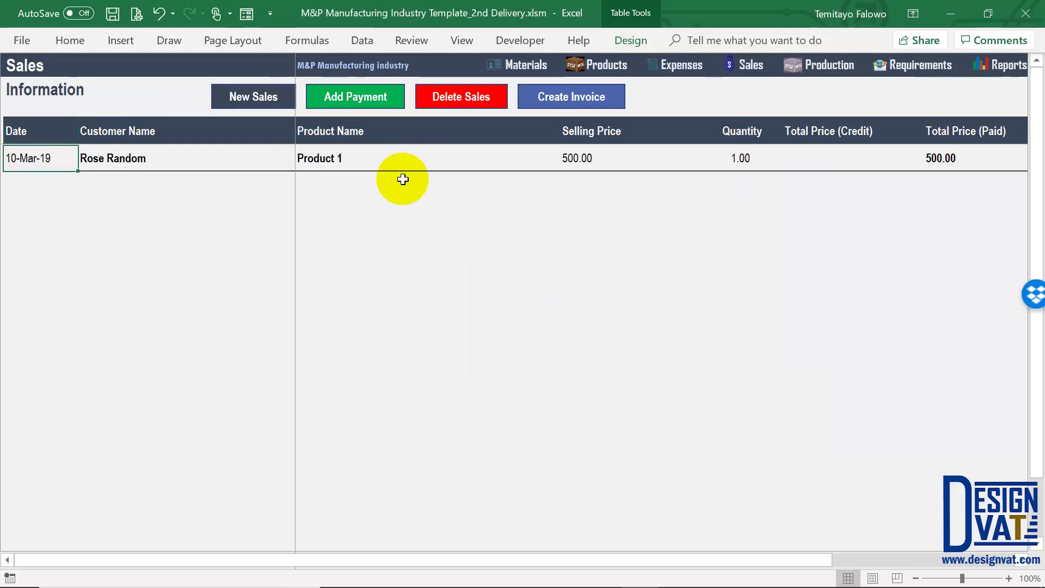
pyautogui.click(266, 95)
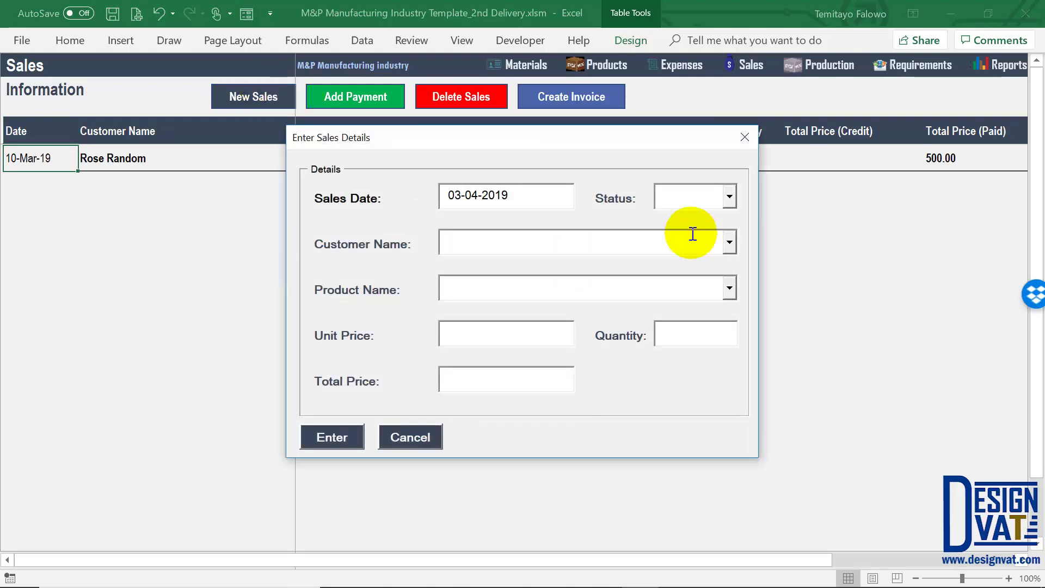
pyautogui.click(727, 241)
pyautogui.click(710, 266)
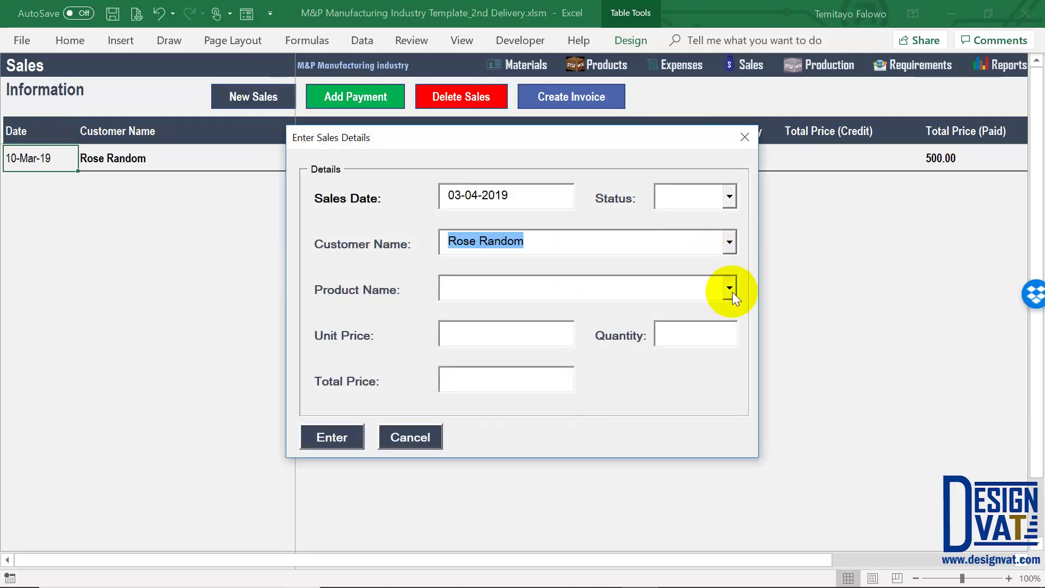
pyautogui.click(729, 288)
pyautogui.click(474, 194)
pyautogui.press('BackSpace')
pyautogui.write('3')
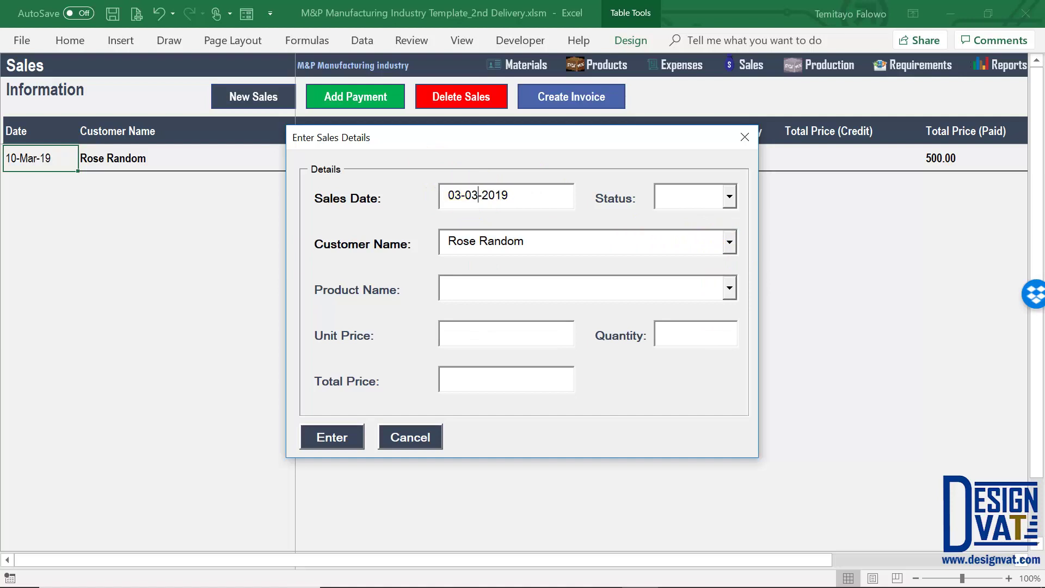
pyautogui.press('BackSpace')
pyautogui.press('BackSpace')
pyautogui.write('10')
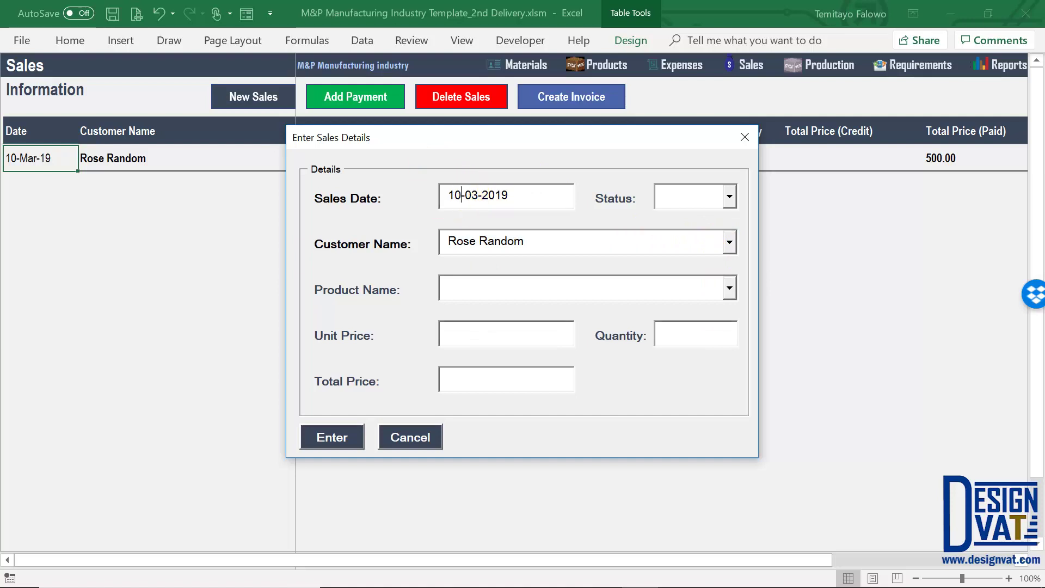
pyautogui.click(566, 248)
pyautogui.click(729, 289)
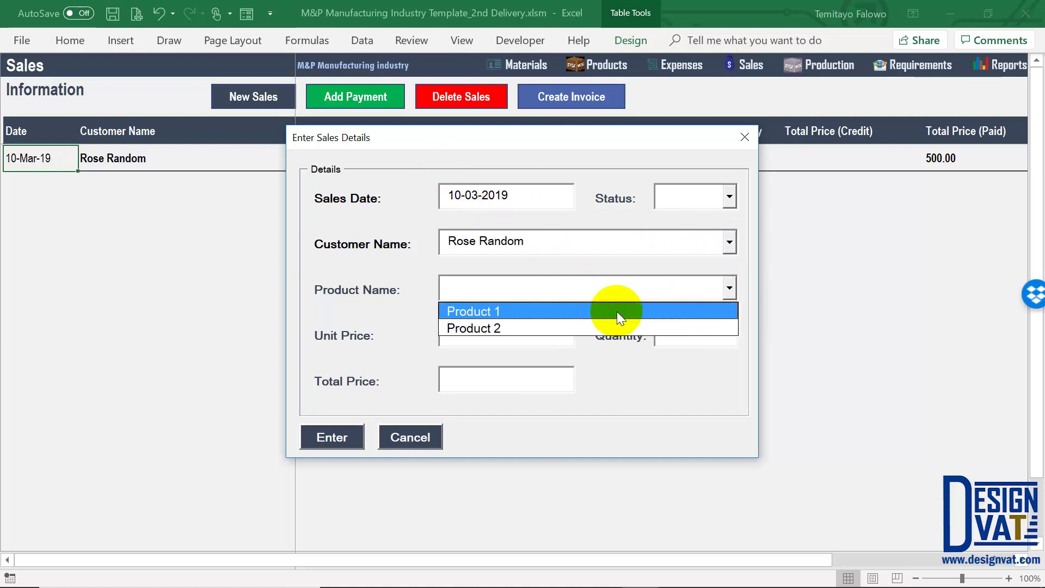
pyautogui.click(616, 309)
pyautogui.press('Tab')
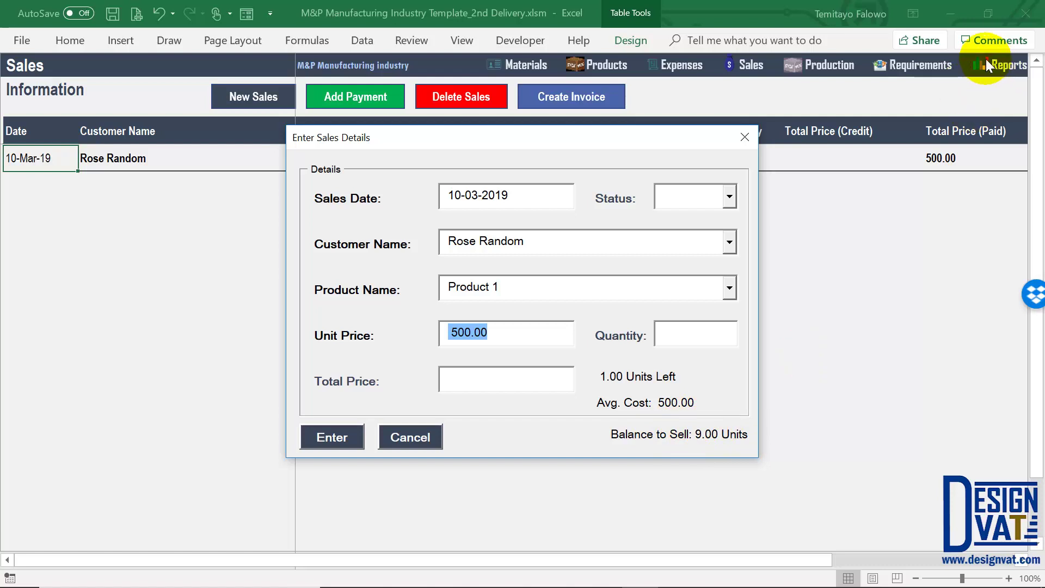
pyautogui.moveTo(719, 435); pyautogui.dragTo(564, 446)
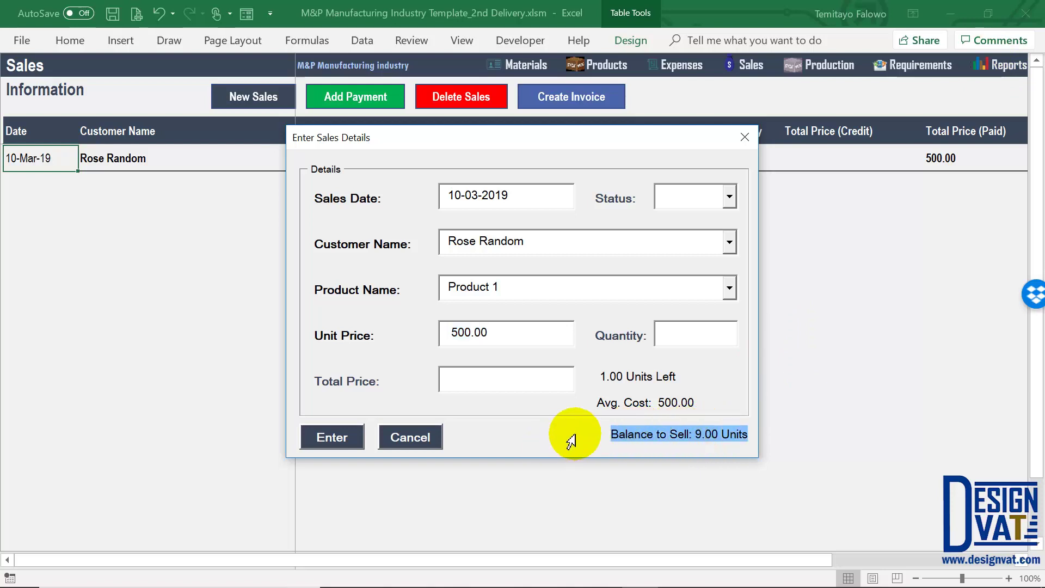
pyautogui.click(676, 439)
pyautogui.click(407, 440)
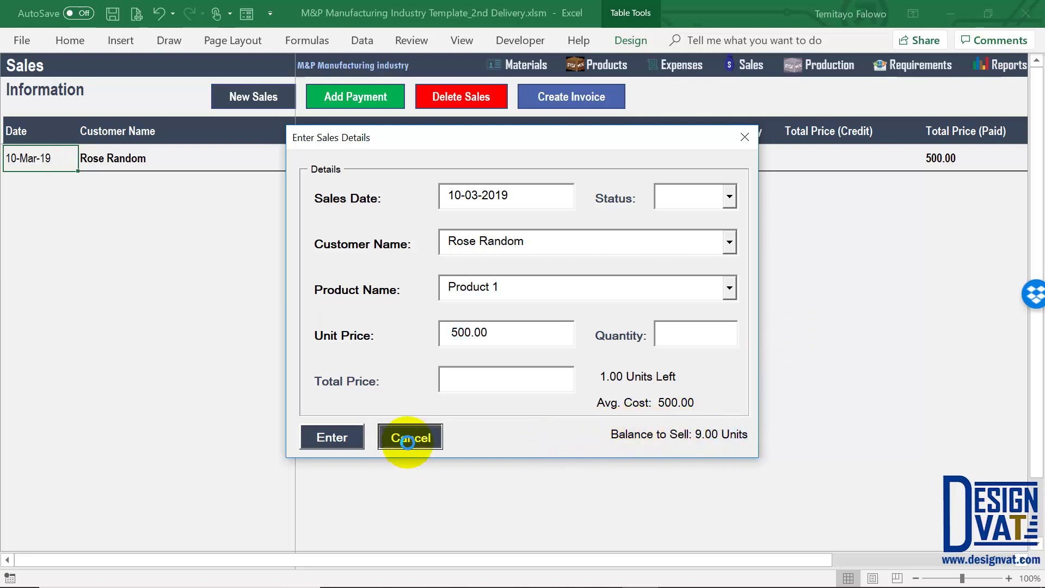
pyautogui.click(273, 99)
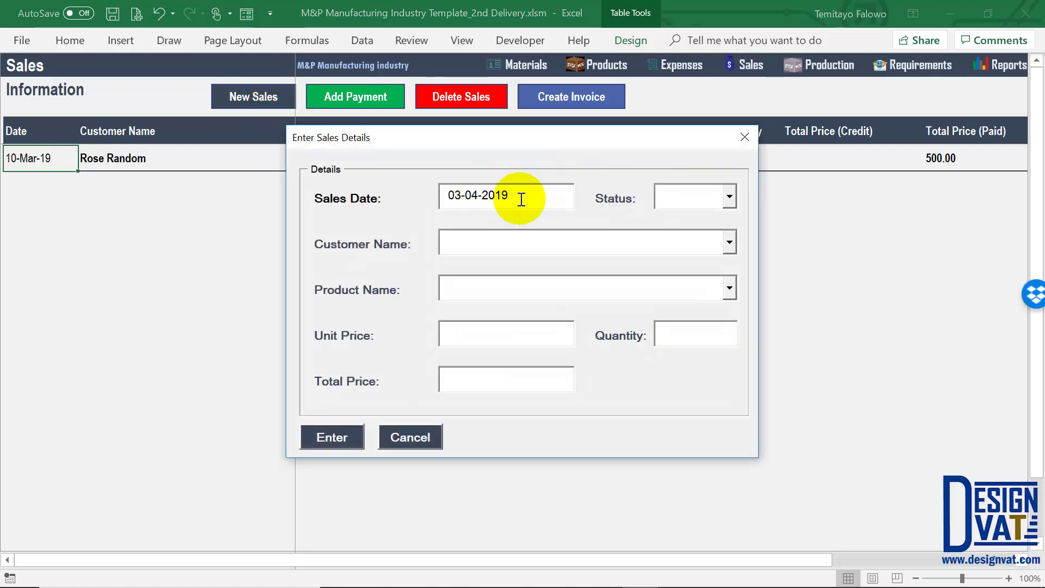
pyautogui.click(729, 243)
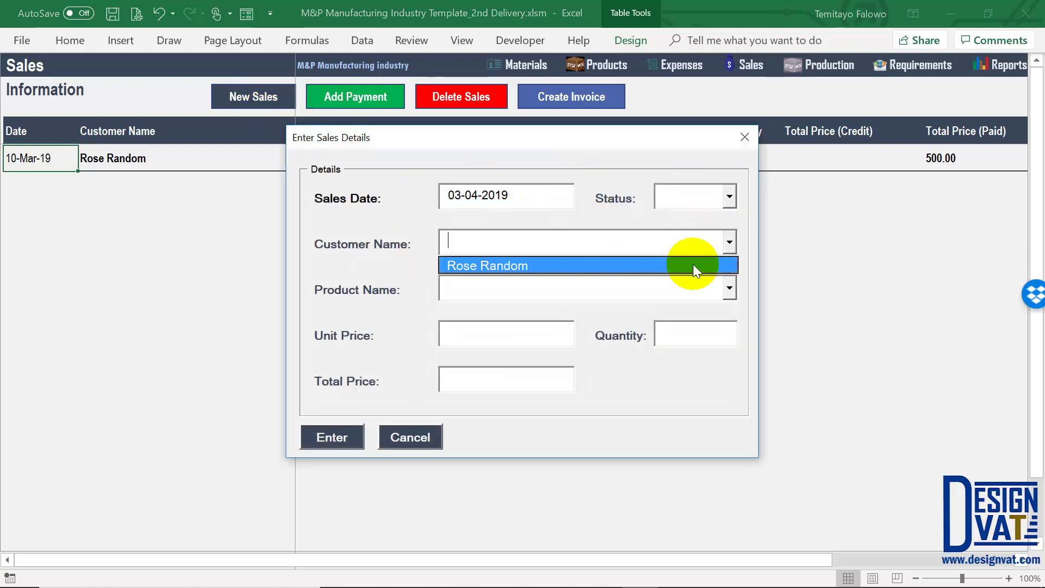
pyautogui.click(693, 264)
pyautogui.click(729, 289)
pyautogui.click(712, 314)
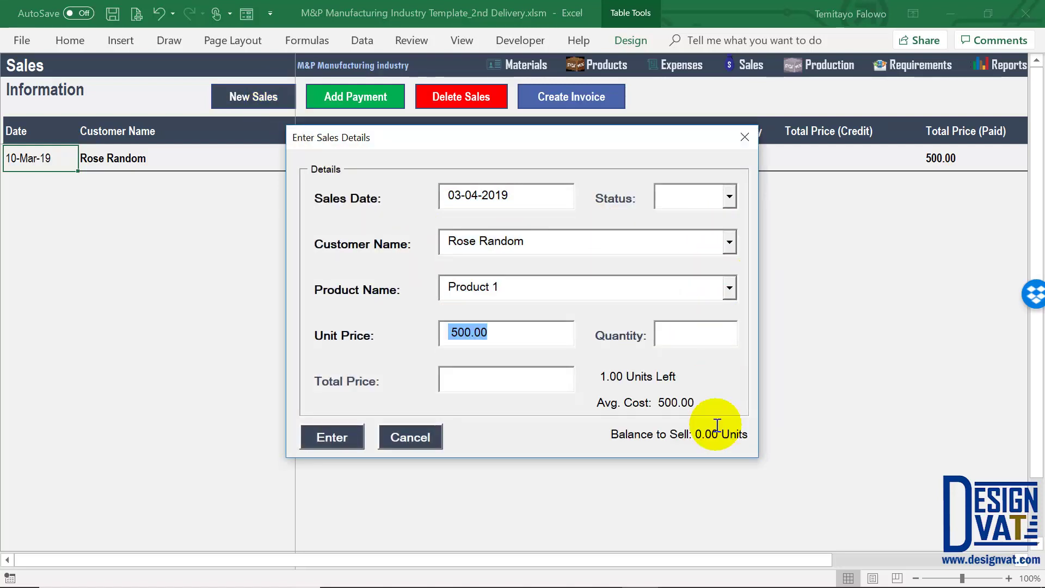
pyautogui.moveTo(743, 434); pyautogui.dragTo(652, 429)
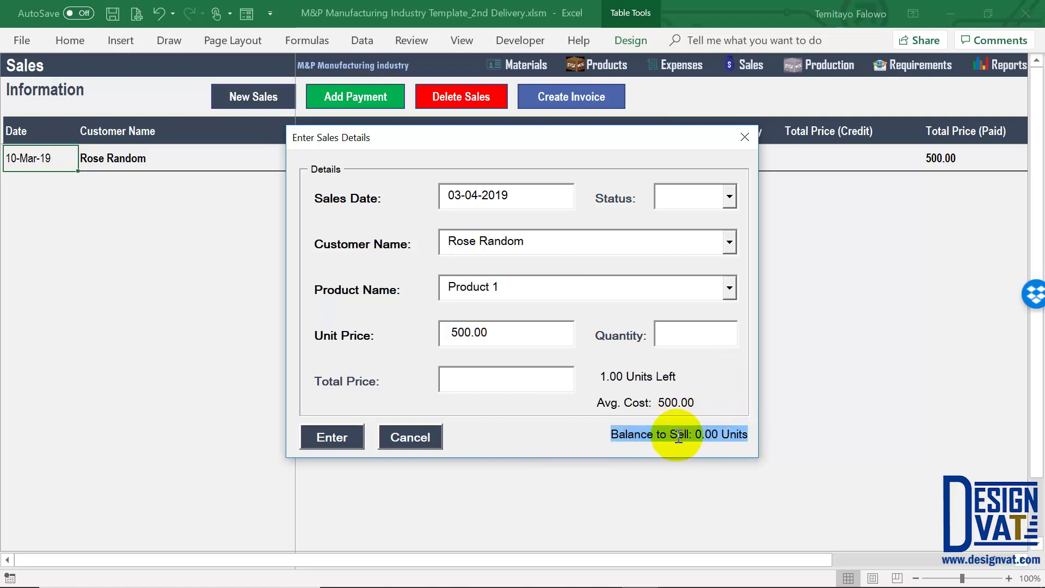
pyautogui.doubleClick(475, 197)
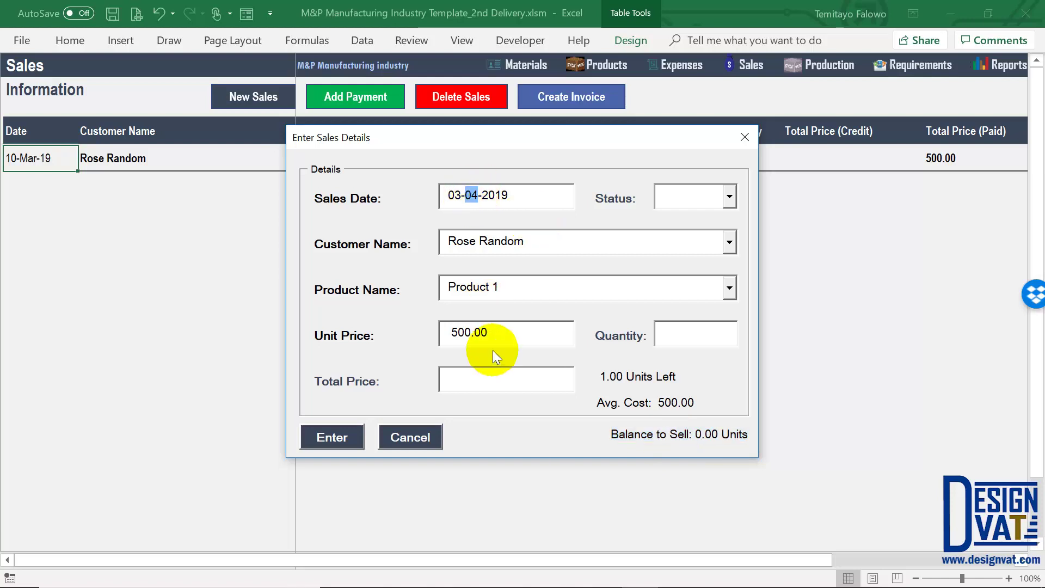
pyautogui.click(427, 431)
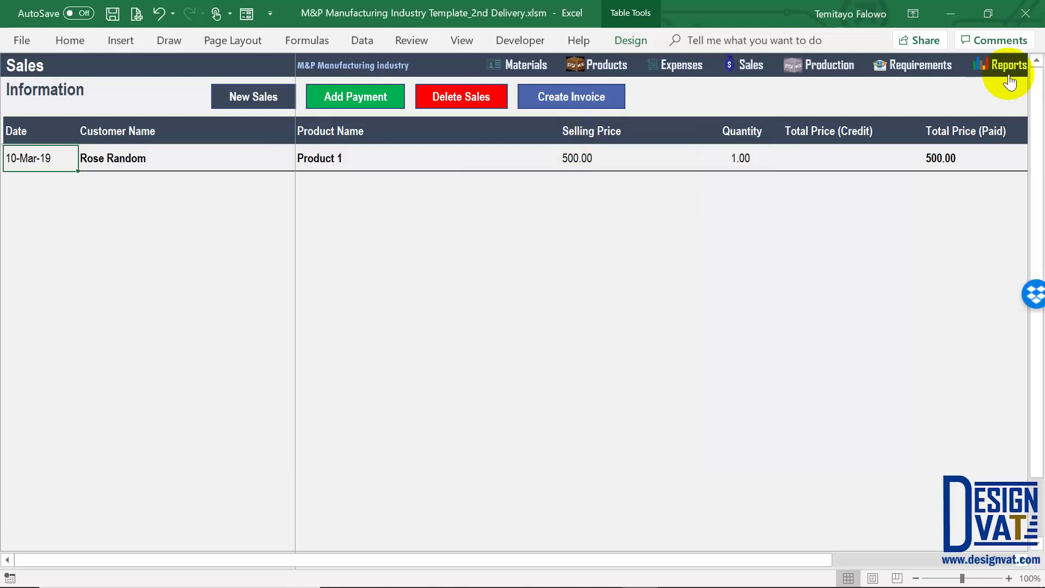
# Check Product 1's April budget and the 2019 year in the Sales Budget, then return to Sales
pyautogui.click(1009, 82)
pyautogui.click(635, 190)
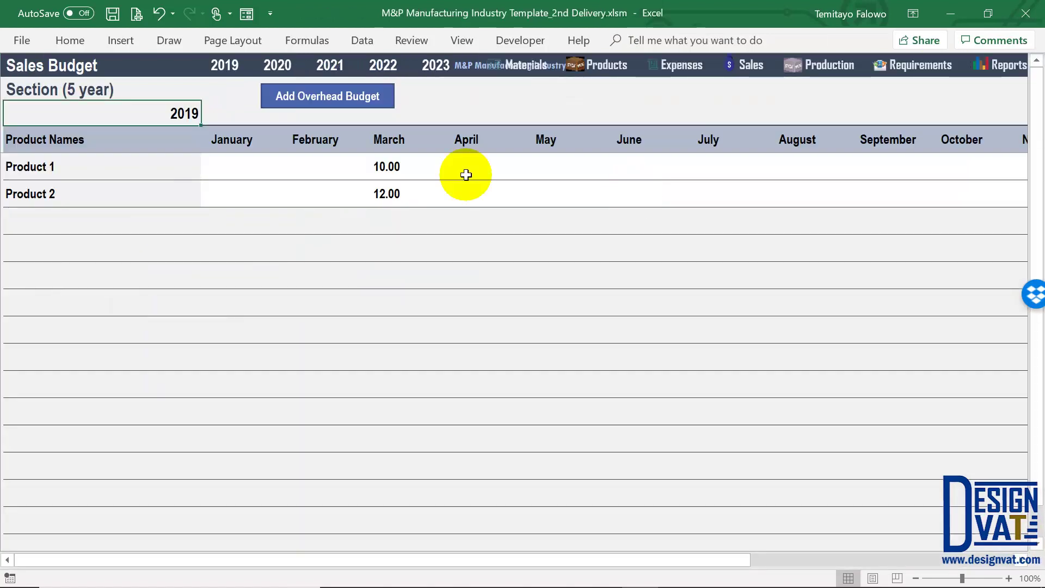
pyautogui.click(478, 164)
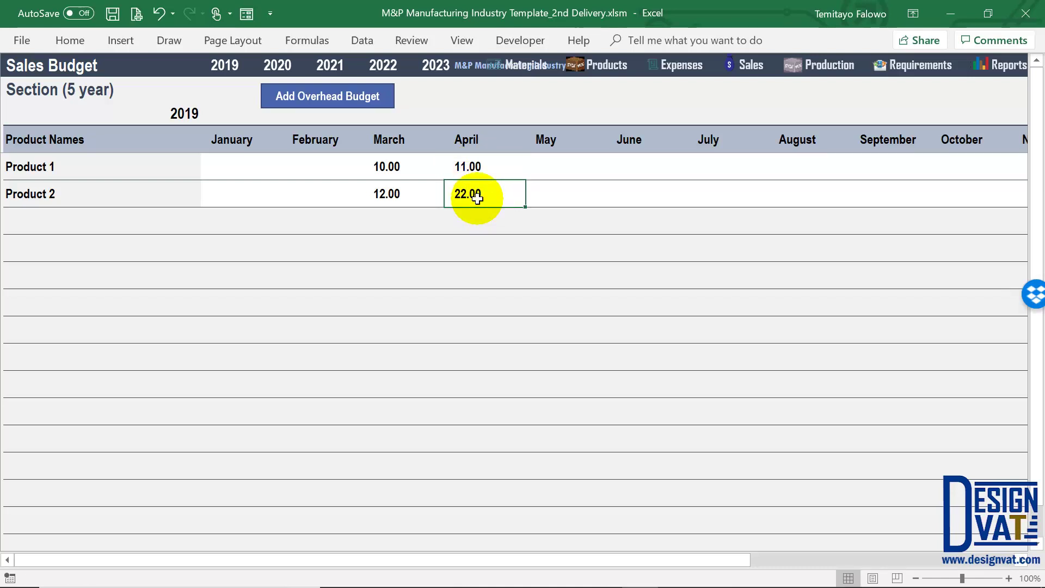
pyautogui.click(183, 112)
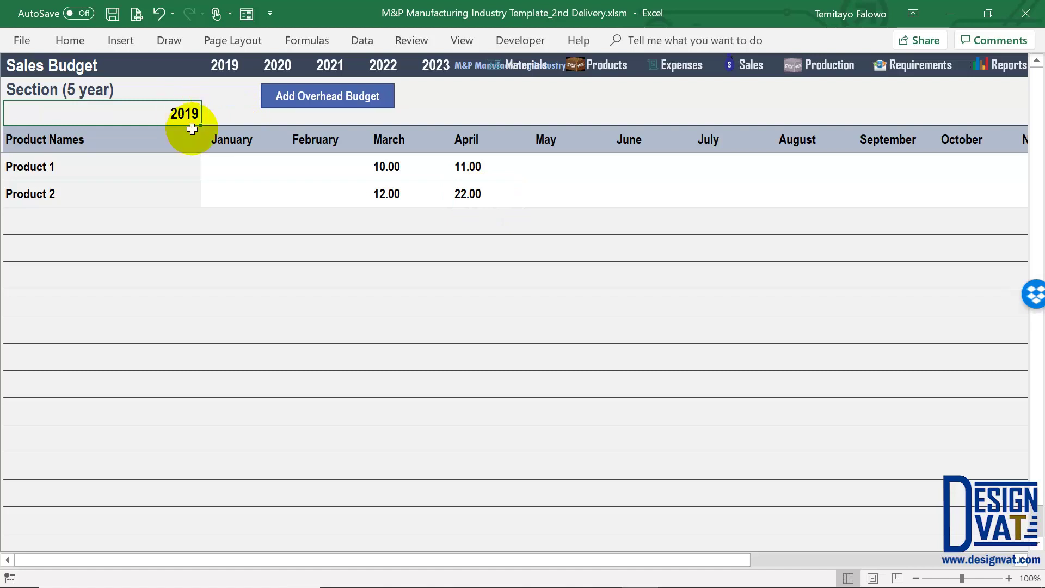
pyautogui.click(755, 69)
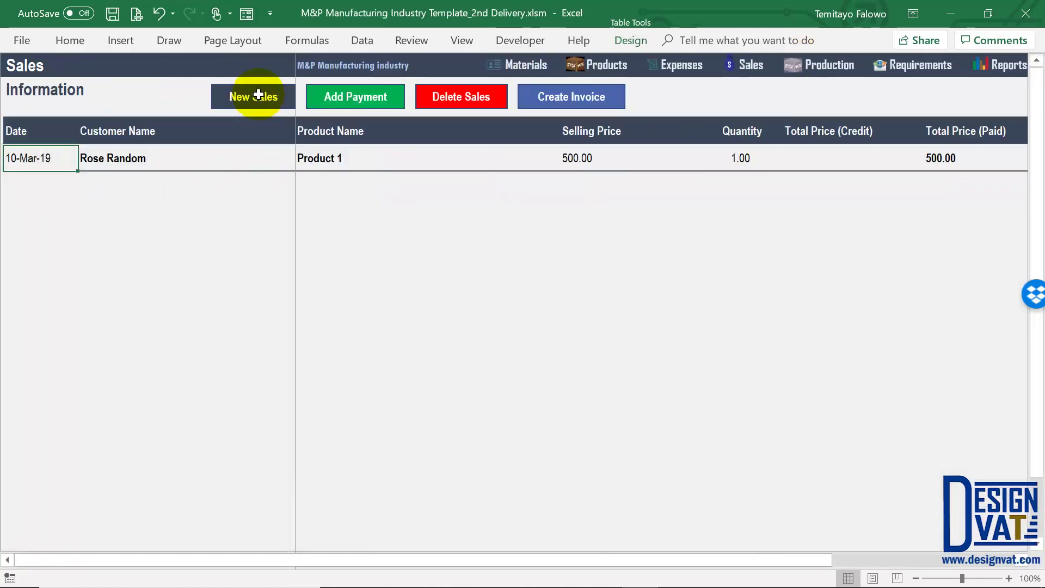
# Start a sale for the existing customer and Product 1, check the 11.00 balance, then cancel
pyautogui.click(254, 96)
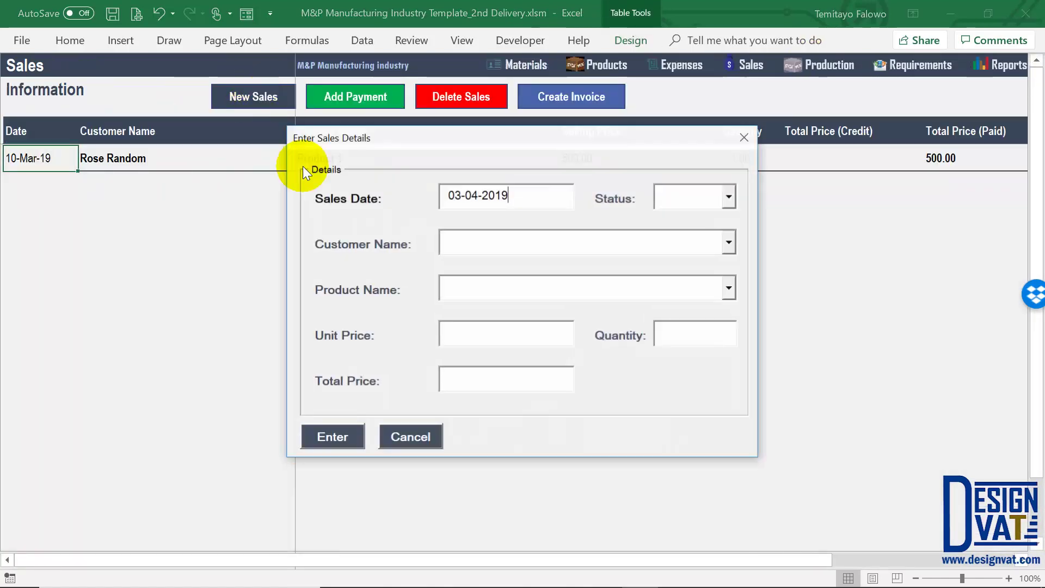
pyautogui.doubleClick(469, 196)
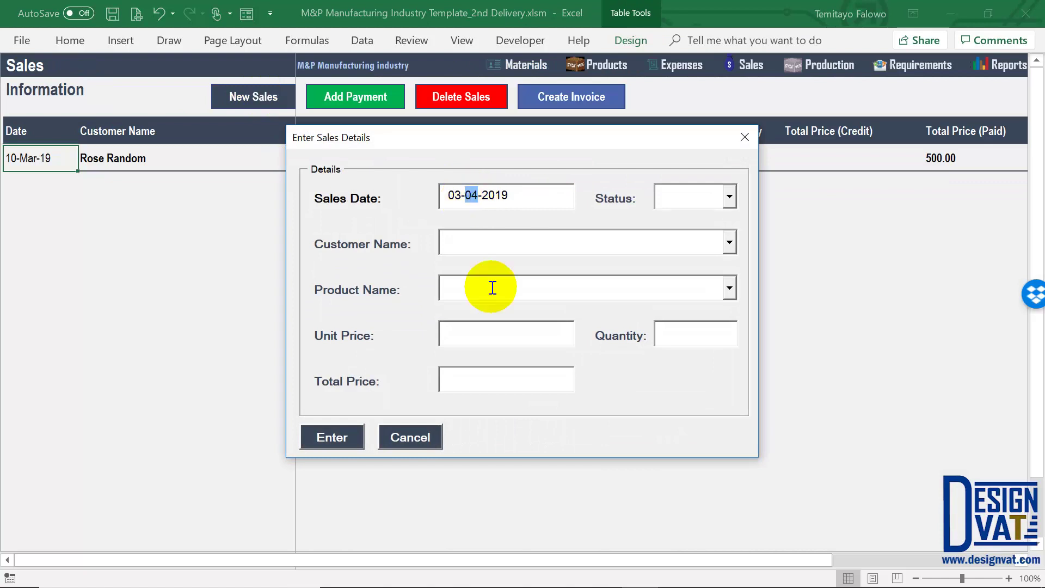
pyautogui.click(718, 250)
pyautogui.click(714, 263)
pyautogui.click(728, 287)
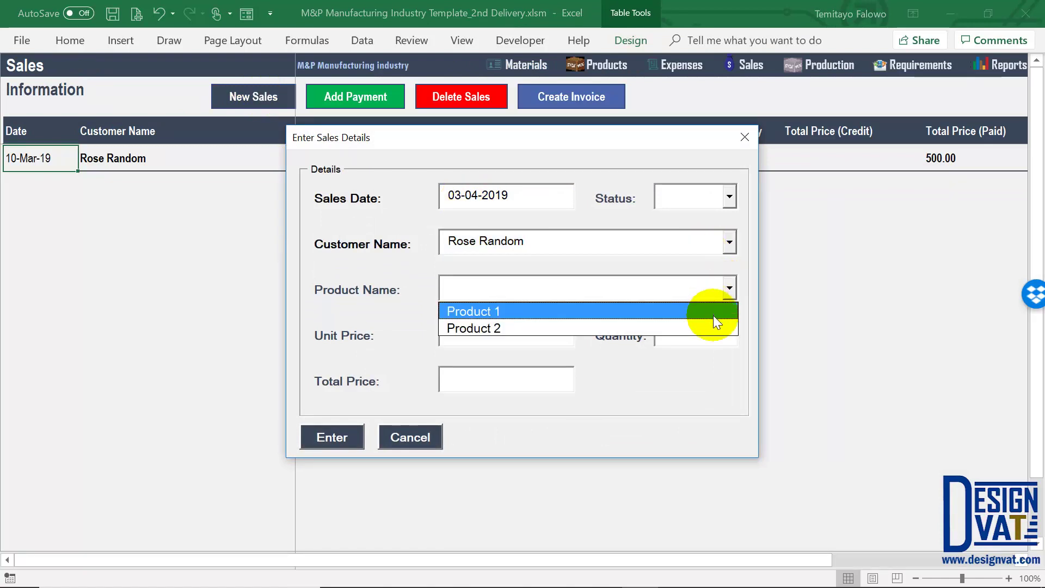
pyautogui.click(714, 316)
pyautogui.moveTo(724, 433); pyautogui.dragTo(683, 434)
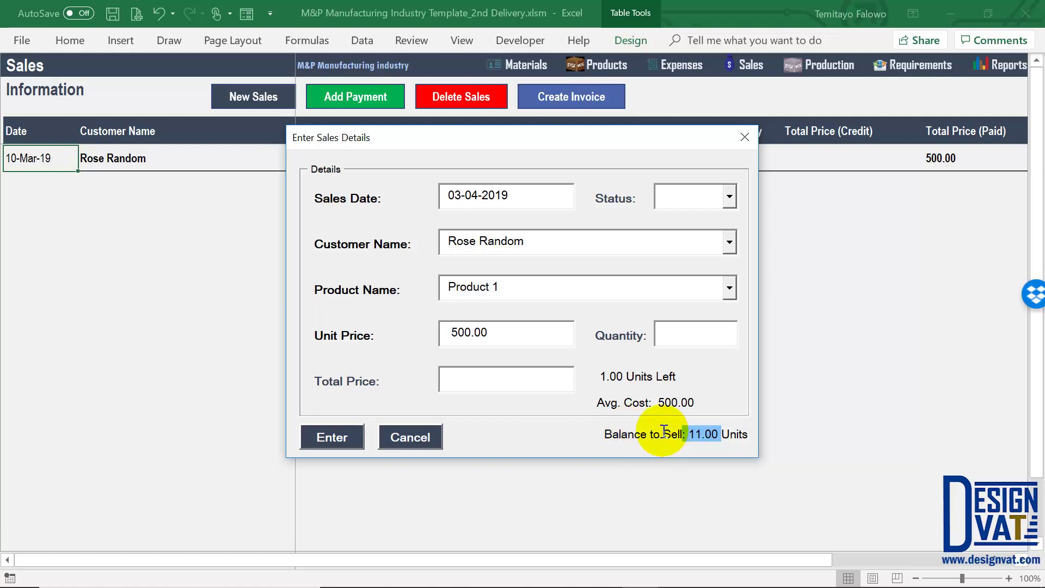
pyautogui.click(426, 442)
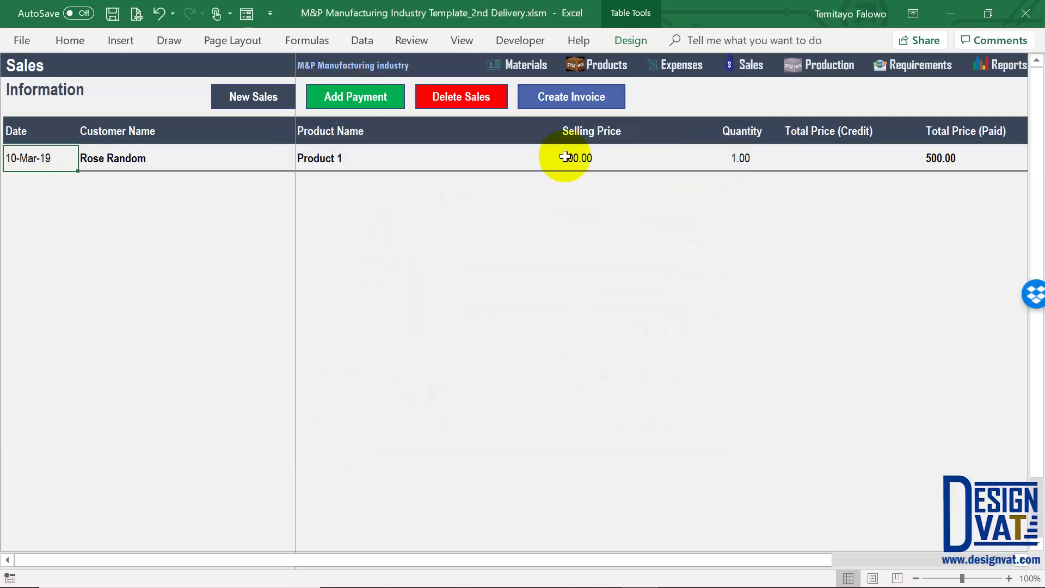
pyautogui.click(543, 157)
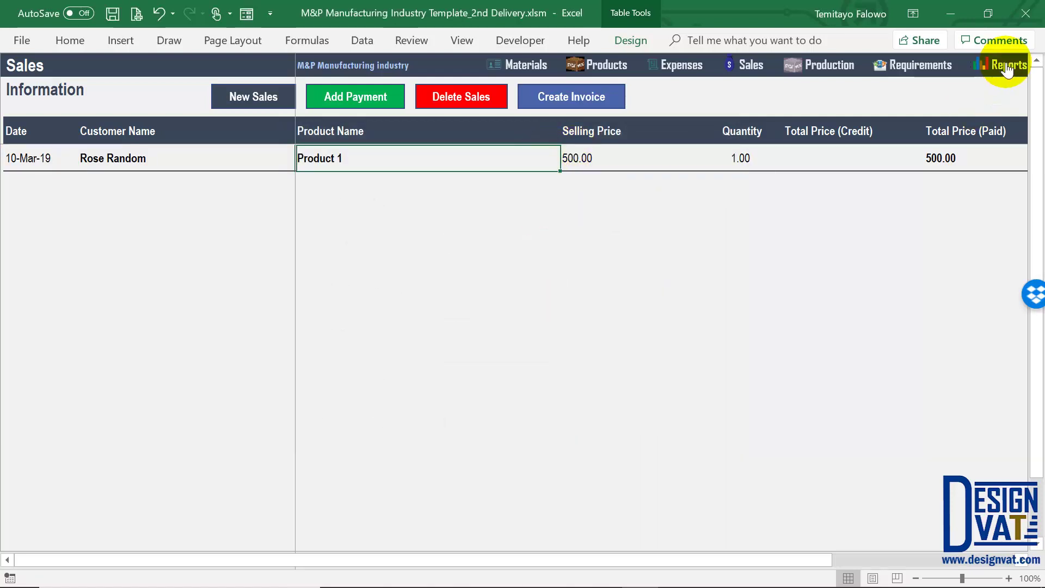
# Open the Sales Budget from Reports and select the Product 1 and Product 2 names
pyautogui.click(1007, 67)
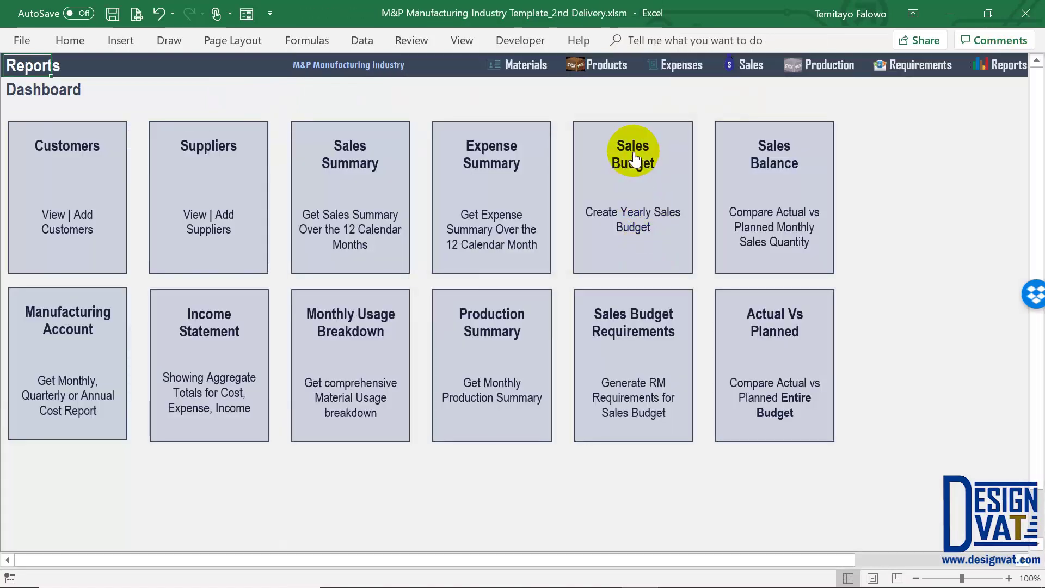
pyautogui.click(635, 158)
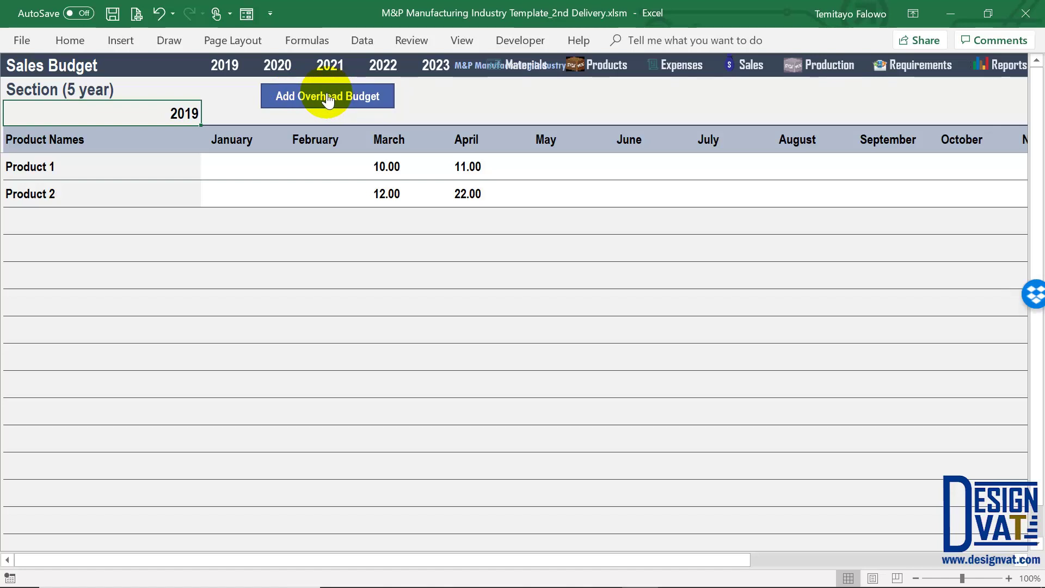
pyautogui.moveTo(81, 166); pyautogui.dragTo(168, 186)
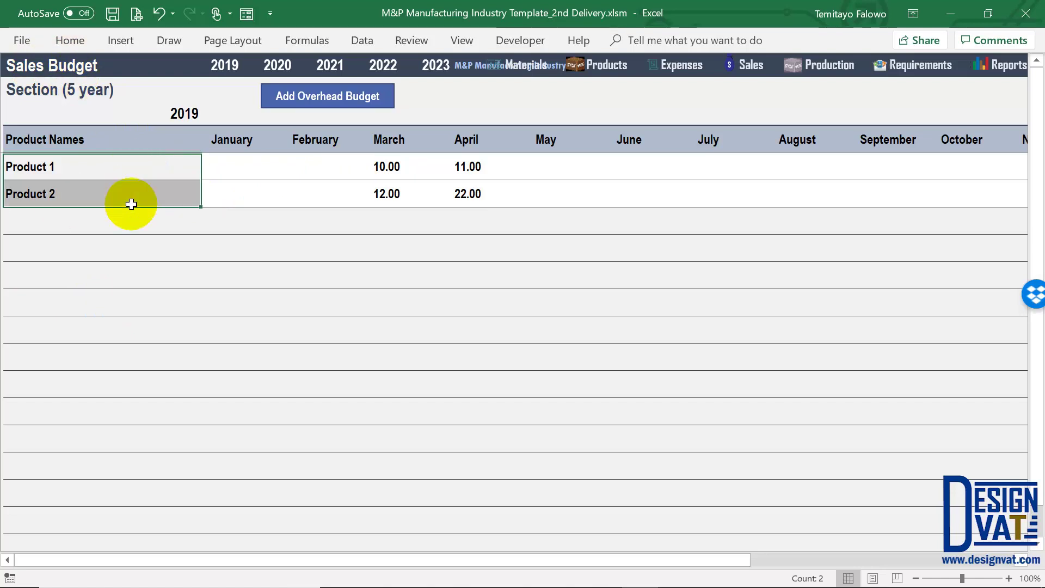
# Inspect the Overhead Budget's direct factory categories and indirect ones, Advertising | Marketing to Utilities
pyautogui.click(325, 97)
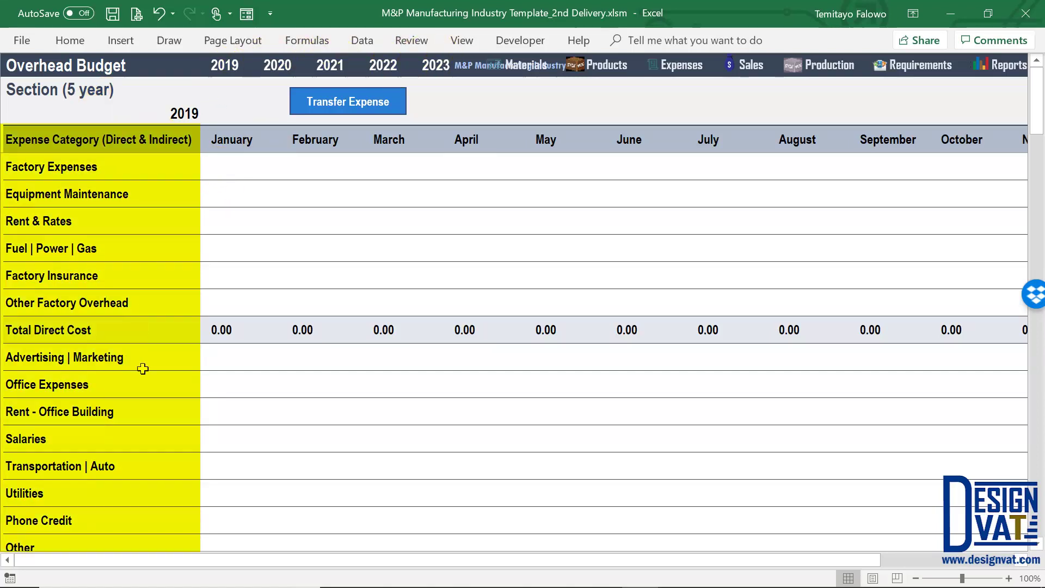
pyautogui.click(118, 140)
pyautogui.moveTo(71, 172); pyautogui.dragTo(109, 303)
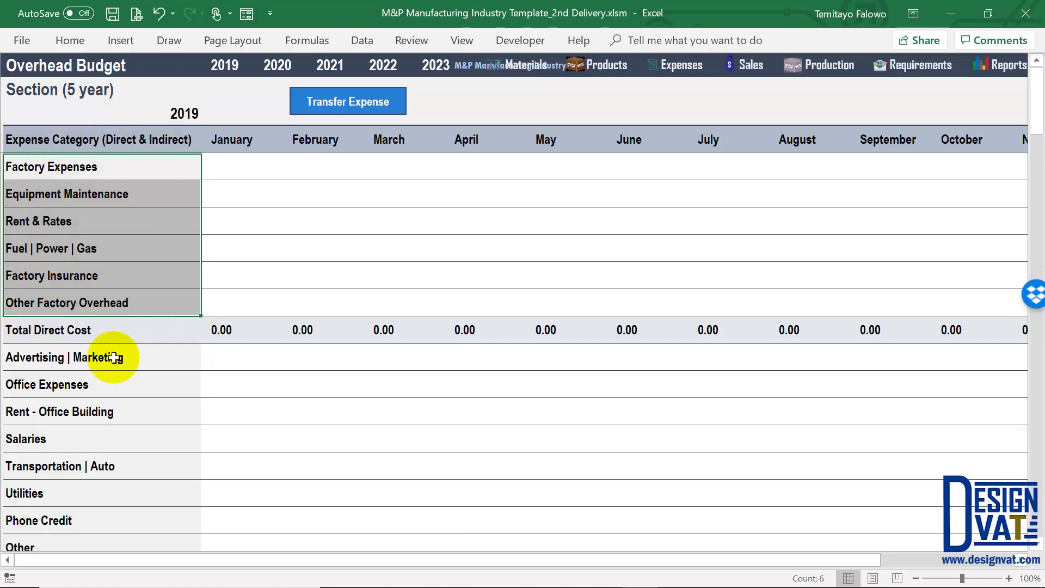
pyautogui.click(154, 361)
pyautogui.scroll(-1, 136, 305)
pyautogui.moveTo(121, 304); pyautogui.dragTo(198, 392)
pyautogui.scroll(1, 196, 381)
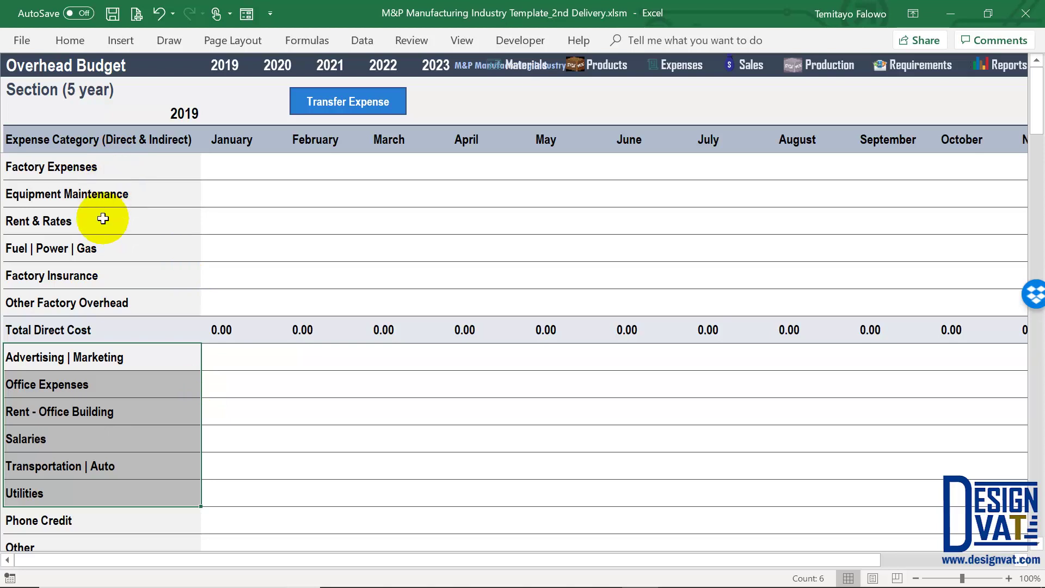
pyautogui.click(69, 168)
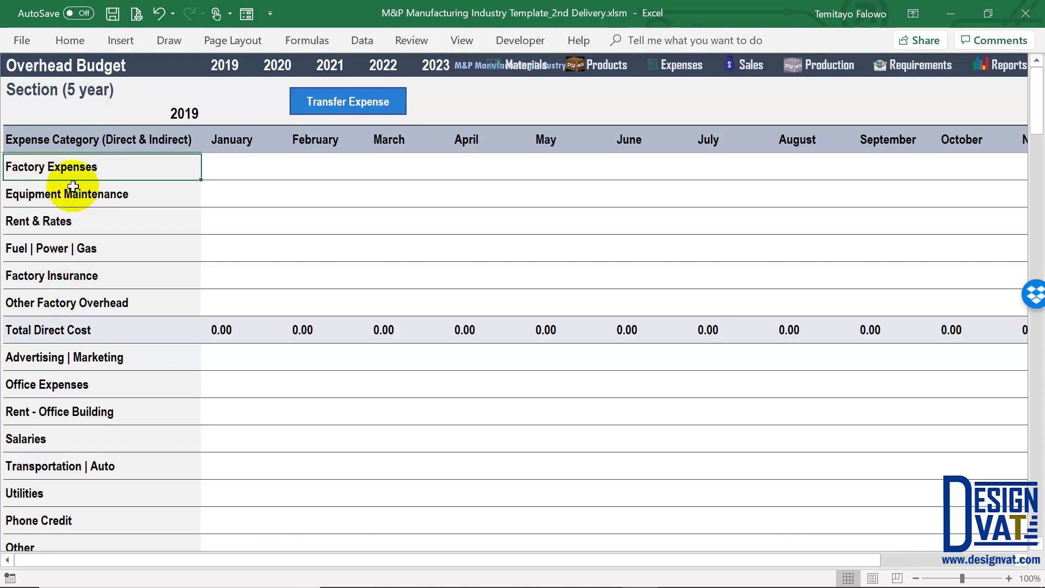
pyautogui.click(1006, 65)
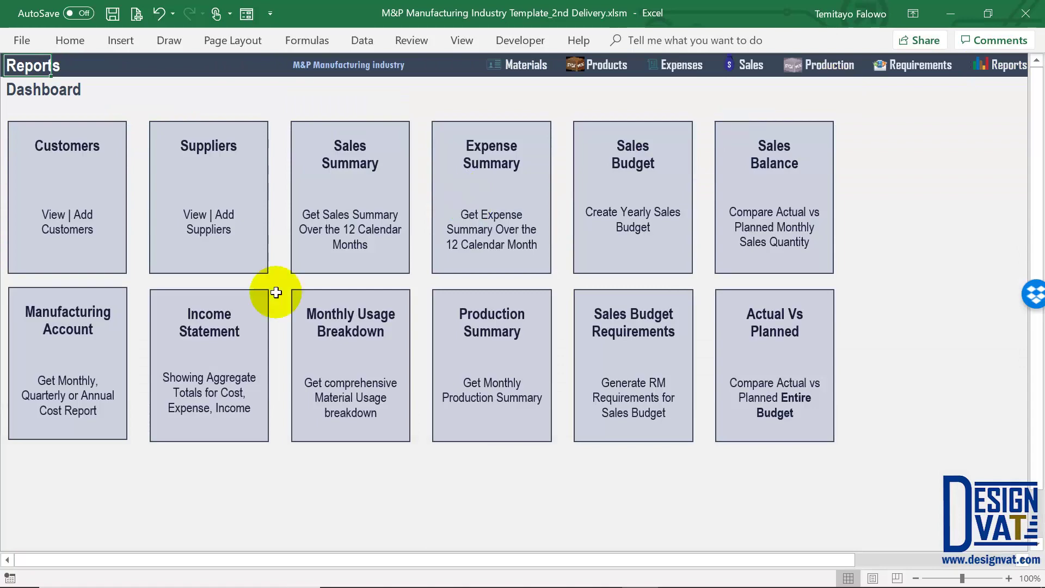
# Rename the Manufacturing Account's Factory Expenses overhead line to 'Random'
pyautogui.click(94, 331)
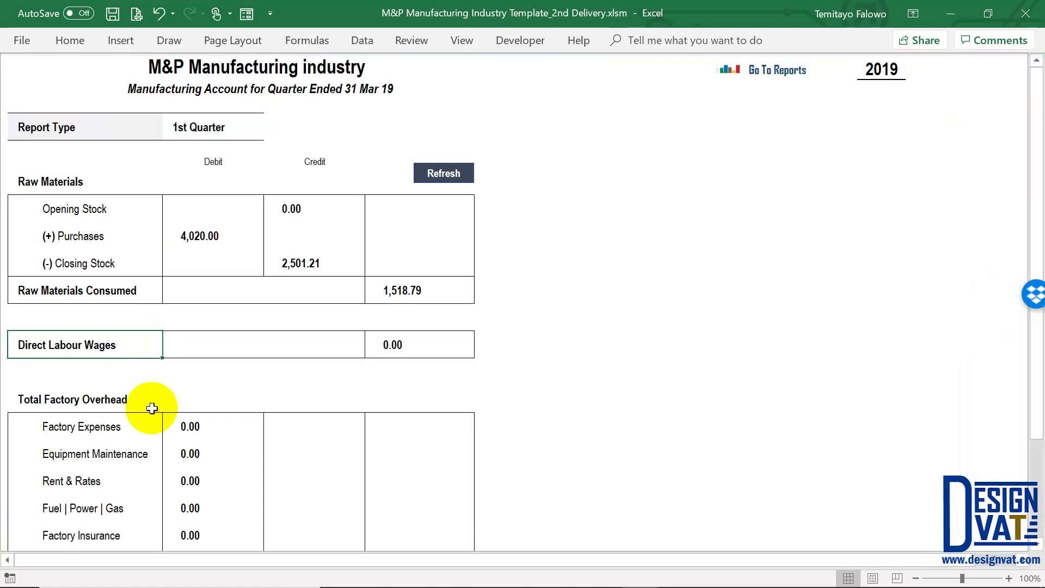
pyautogui.scroll(-1, 142, 387)
pyautogui.moveTo(125, 338); pyautogui.dragTo(119, 474)
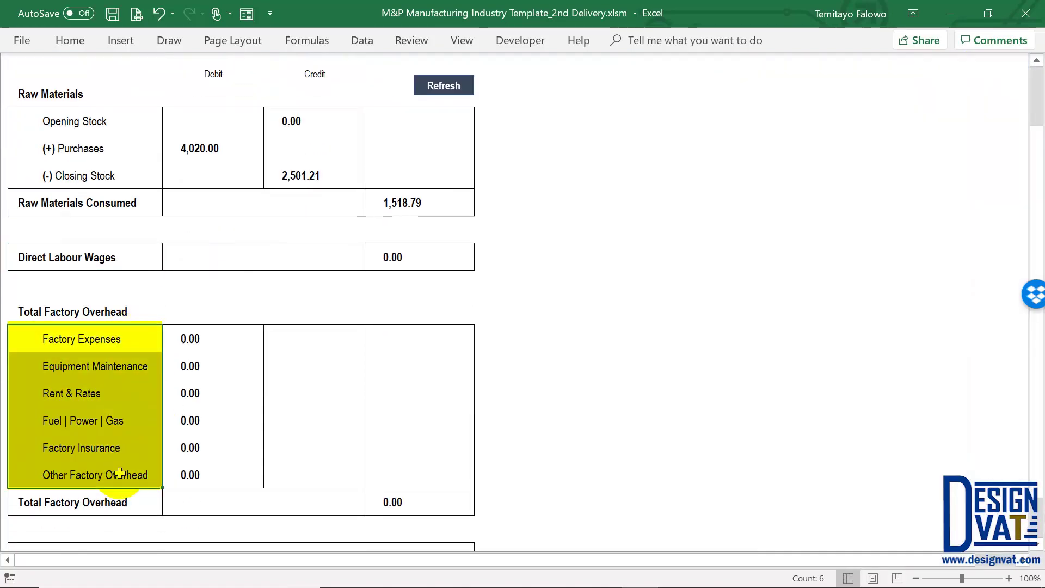
pyautogui.click(114, 340)
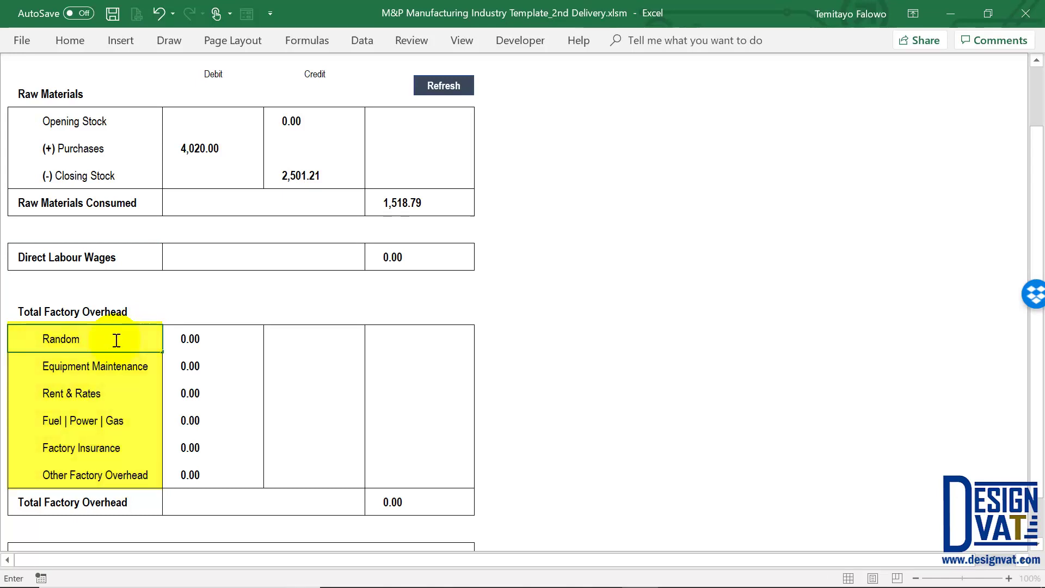
pyautogui.press('Return')
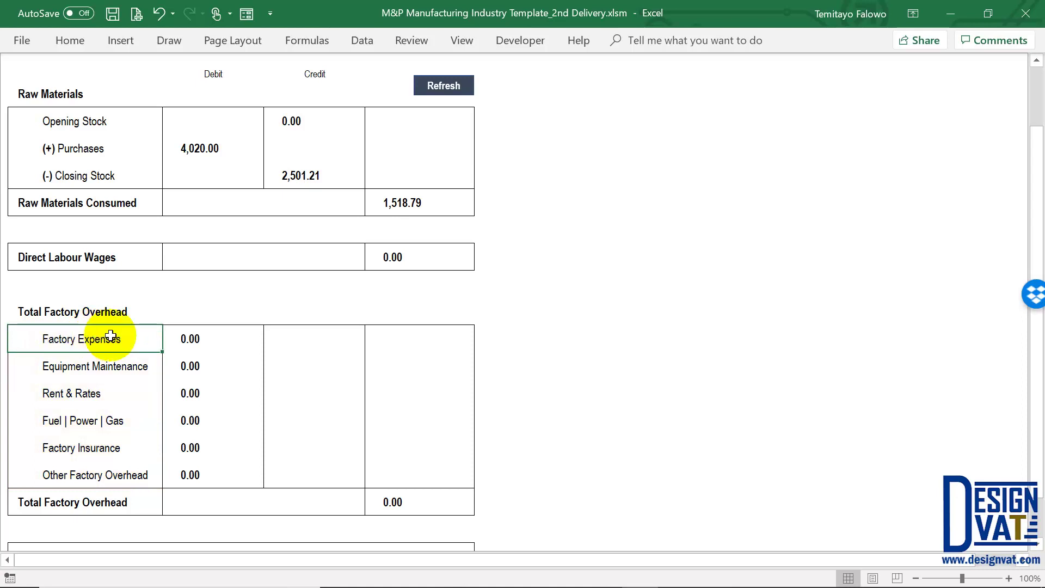
pyautogui.doubleClick(129, 341)
pyautogui.moveTo(130, 341); pyautogui.dragTo(23, 324)
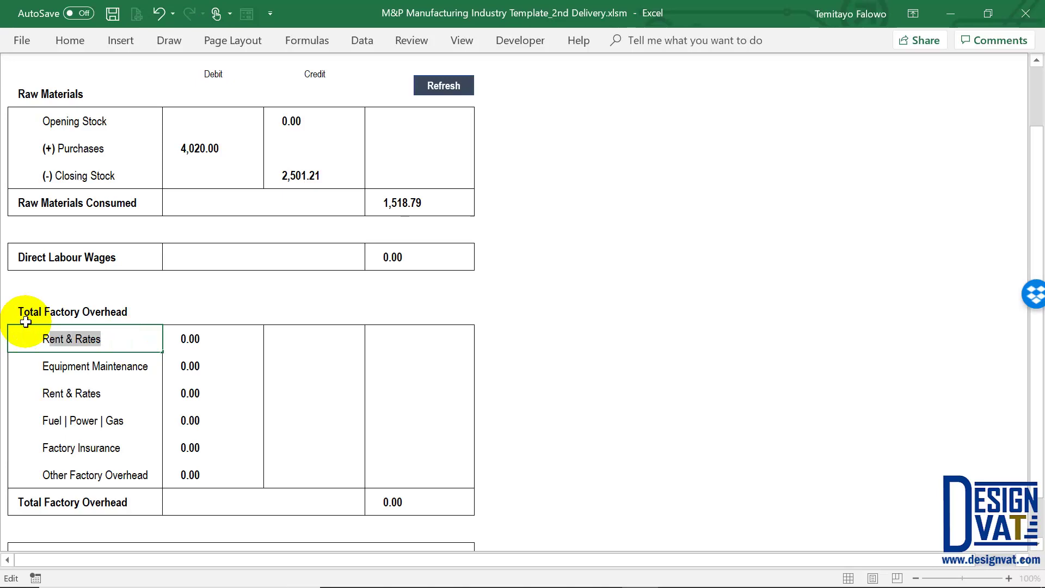
pyautogui.write('Random')
pyautogui.press('Return')
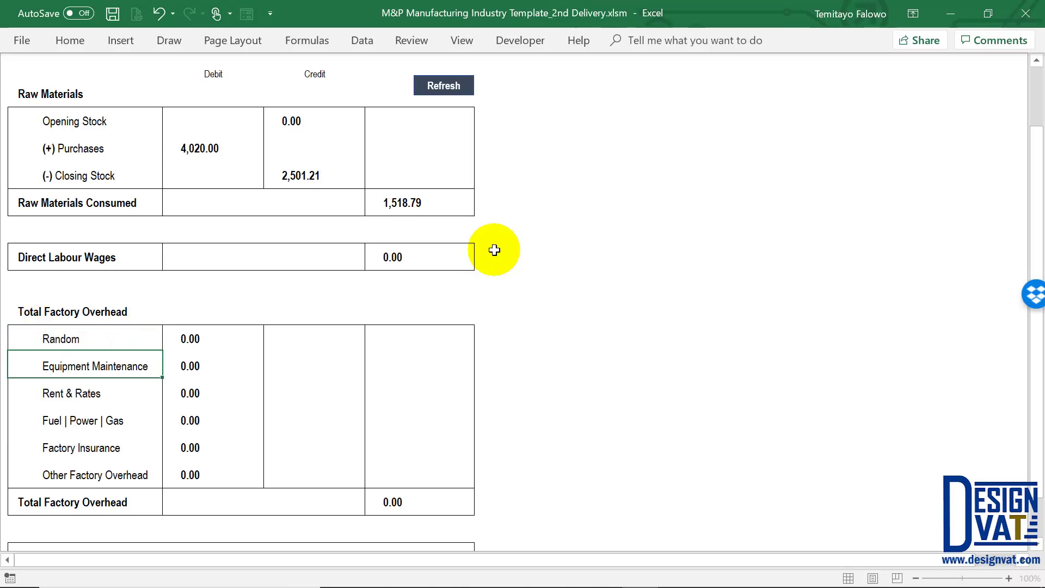
pyautogui.scroll(2, 496, 249)
pyautogui.click(784, 74)
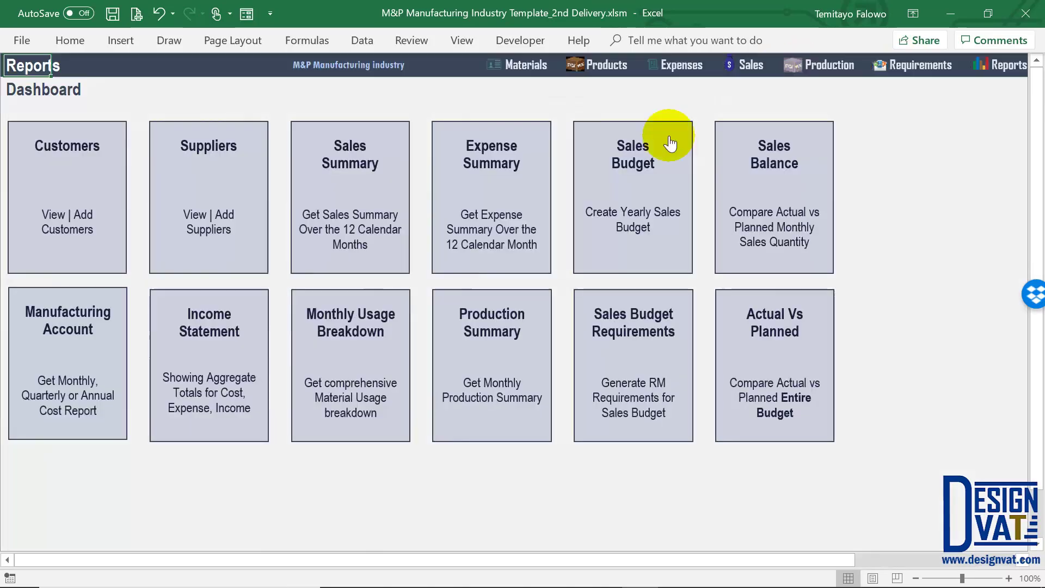
# Check the Overhead Budget's indirect categories, Advertising | Marketing through Other, including Salaries
pyautogui.click(655, 156)
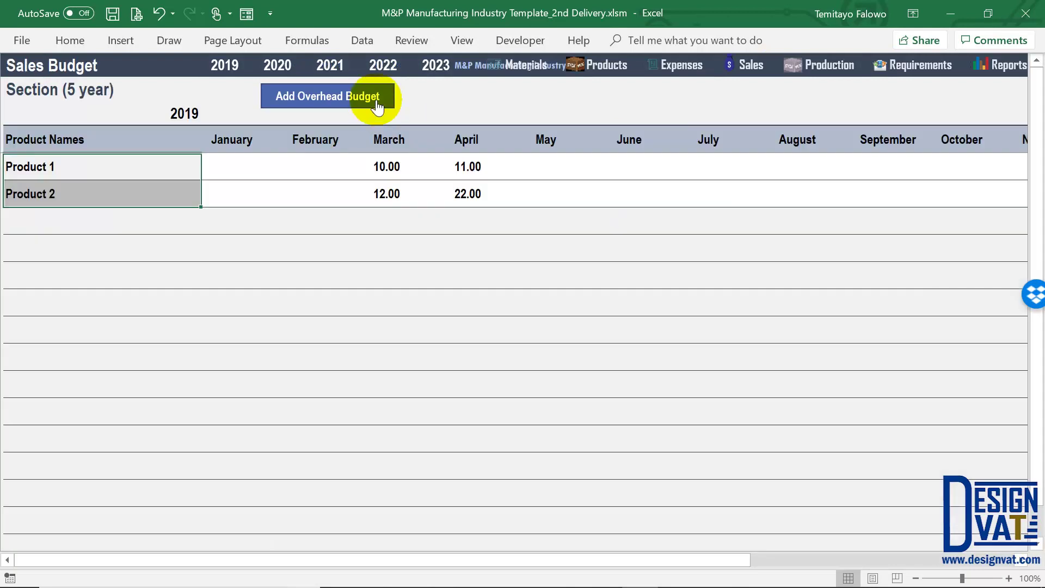
pyautogui.click(373, 93)
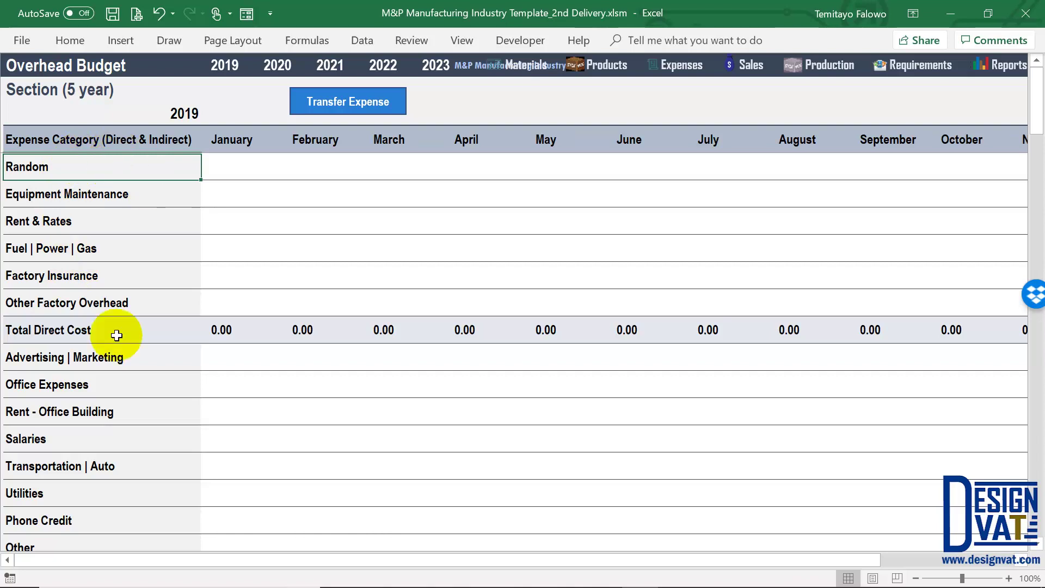
pyautogui.scroll(-1, 91, 332)
pyautogui.moveTo(87, 278); pyautogui.dragTo(77, 468)
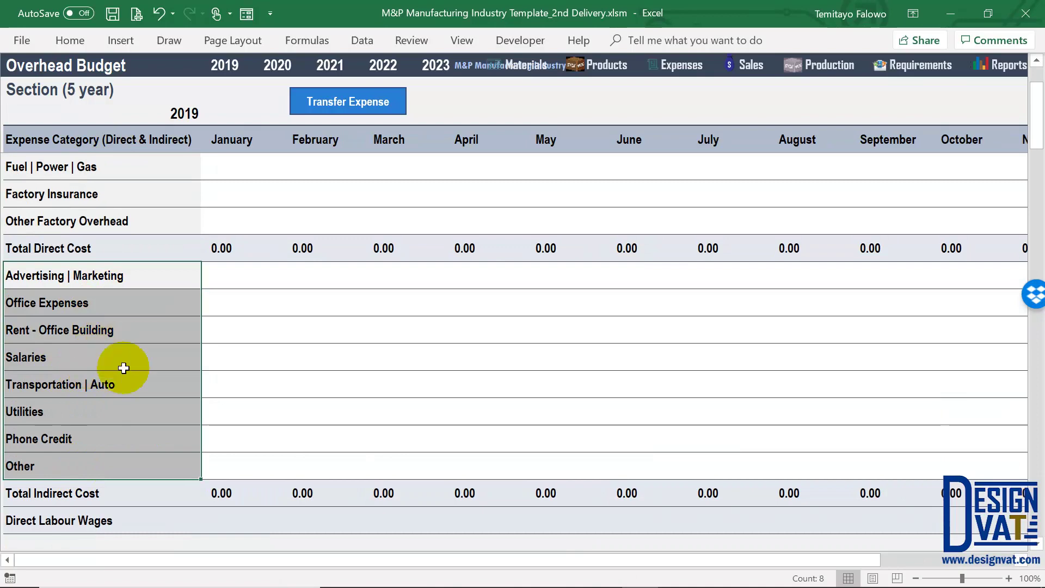
pyautogui.click(138, 357)
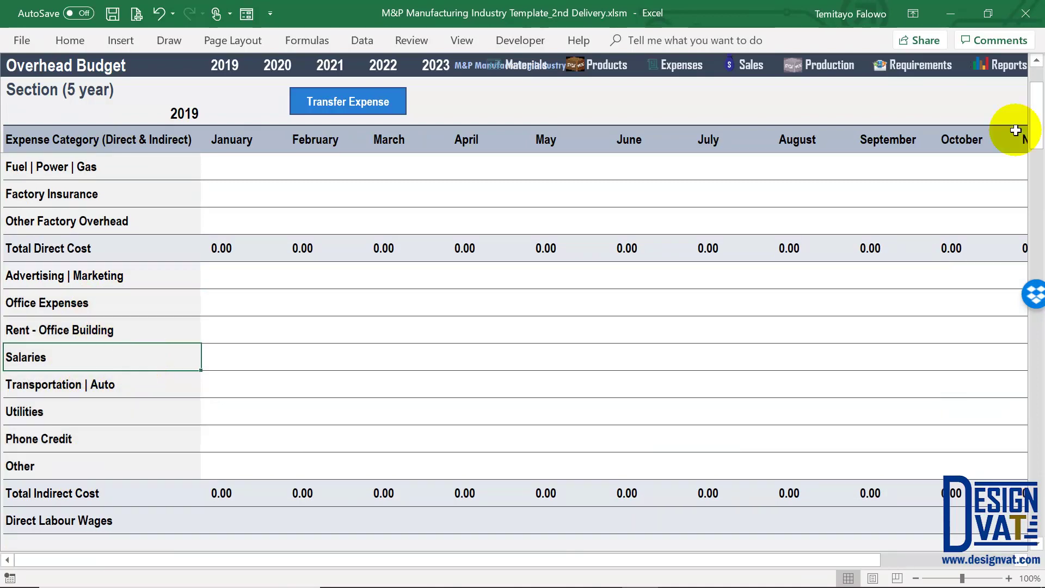
pyautogui.click(1007, 64)
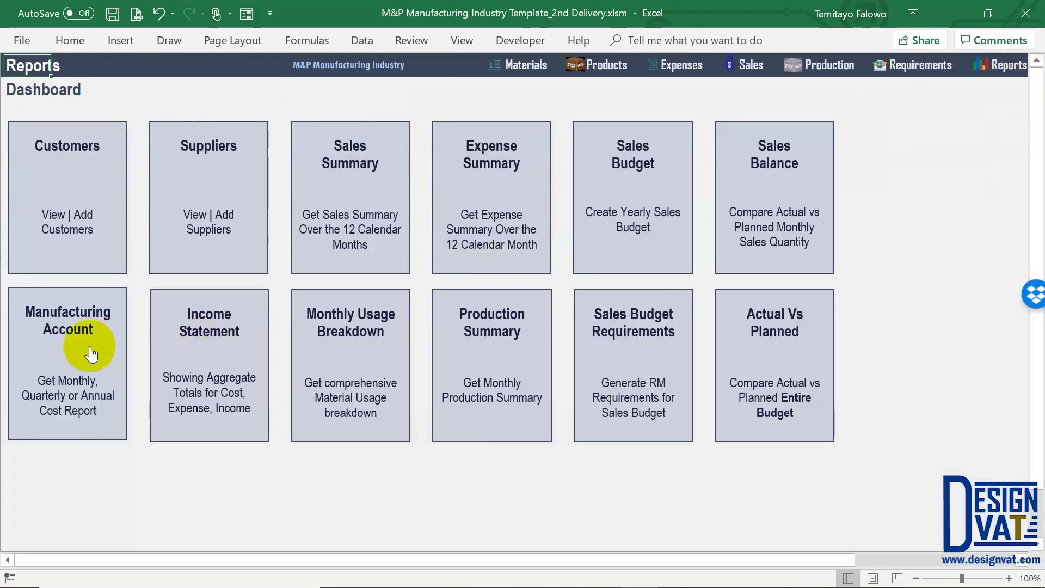
# Undo the Random rename in the Manufacturing Account so the line reads Factory Expenses
pyautogui.click(89, 345)
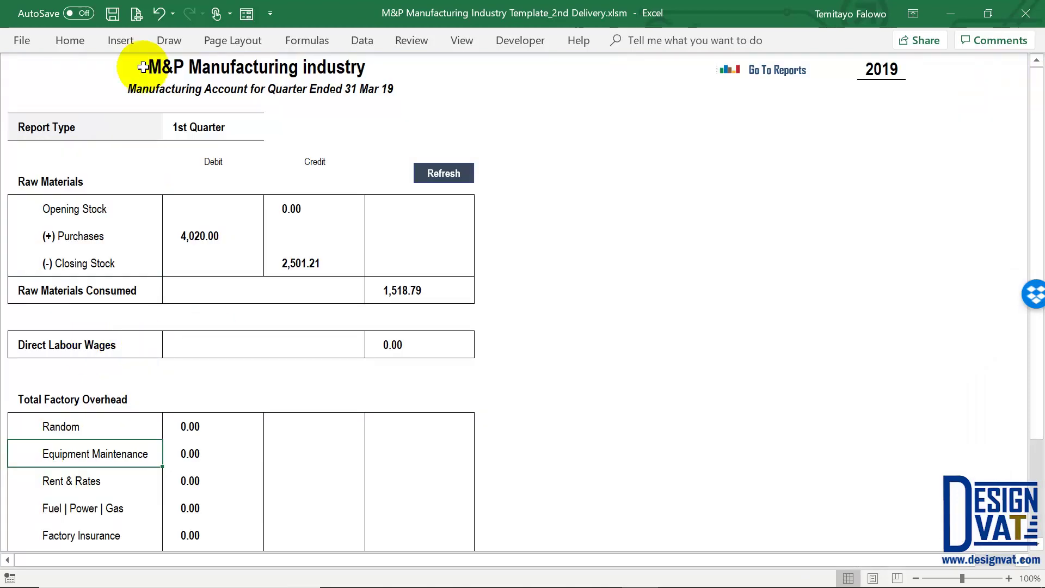
pyautogui.click(158, 15)
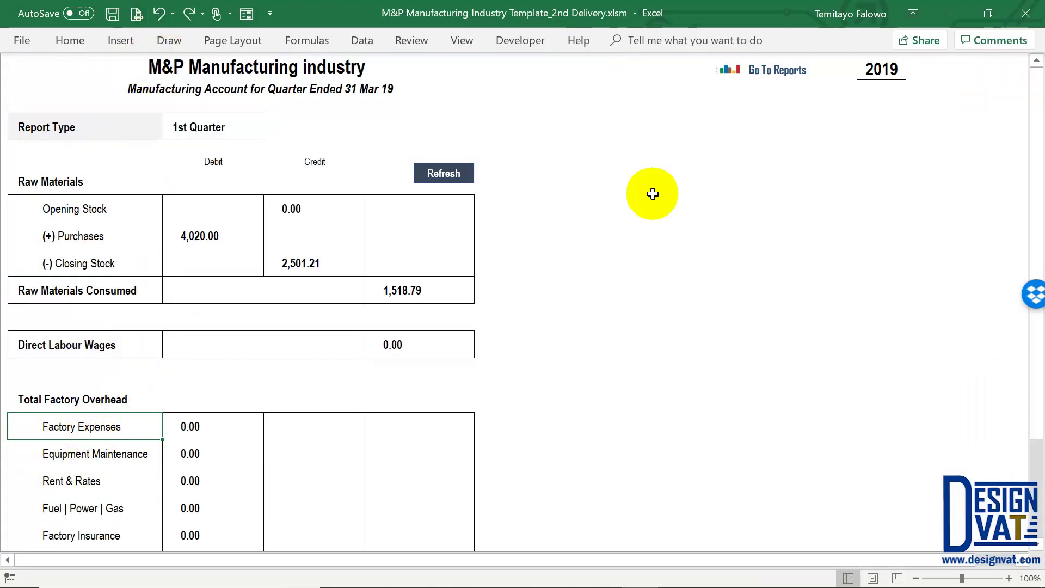
pyautogui.click(780, 71)
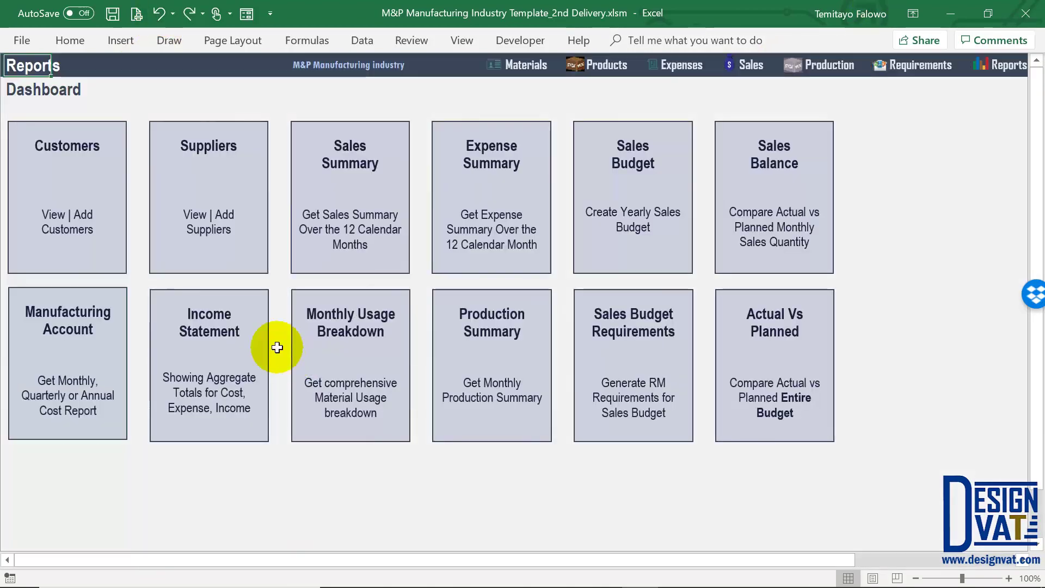
# Rename the Income Statement's Advertising | Marketing expense line to 'Random'
pyautogui.click(216, 330)
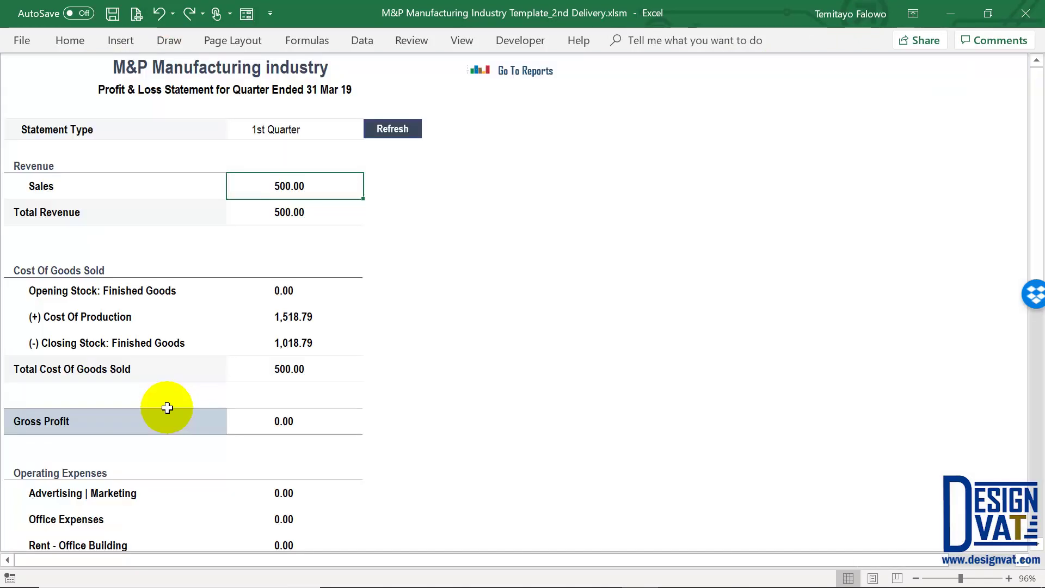
pyautogui.scroll(-3, 168, 409)
pyautogui.moveTo(113, 294); pyautogui.dragTo(98, 478)
pyautogui.click(112, 293)
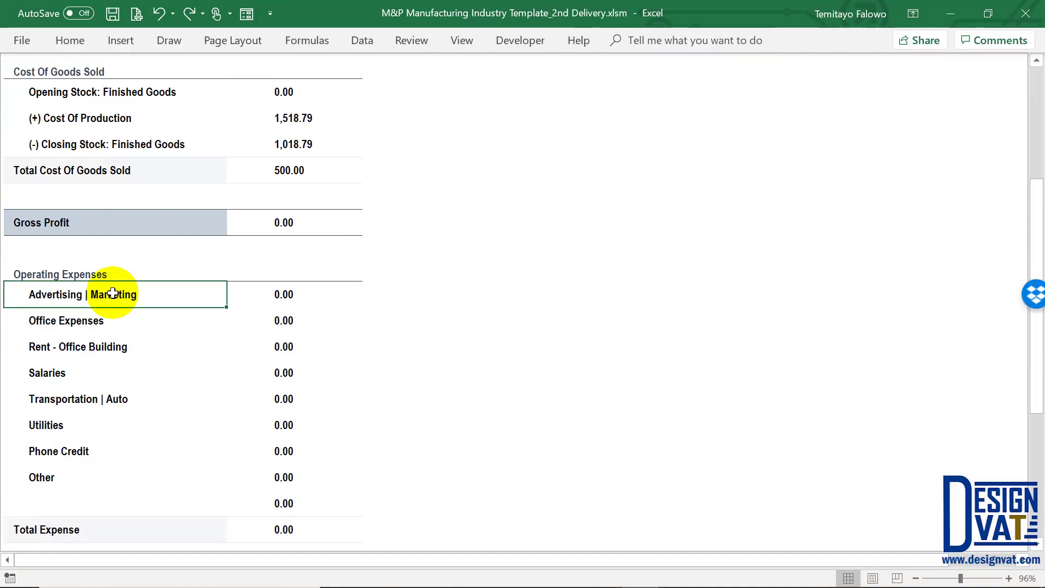
pyautogui.doubleClick(154, 294)
pyautogui.moveTo(154, 294); pyautogui.dragTo(62, 235)
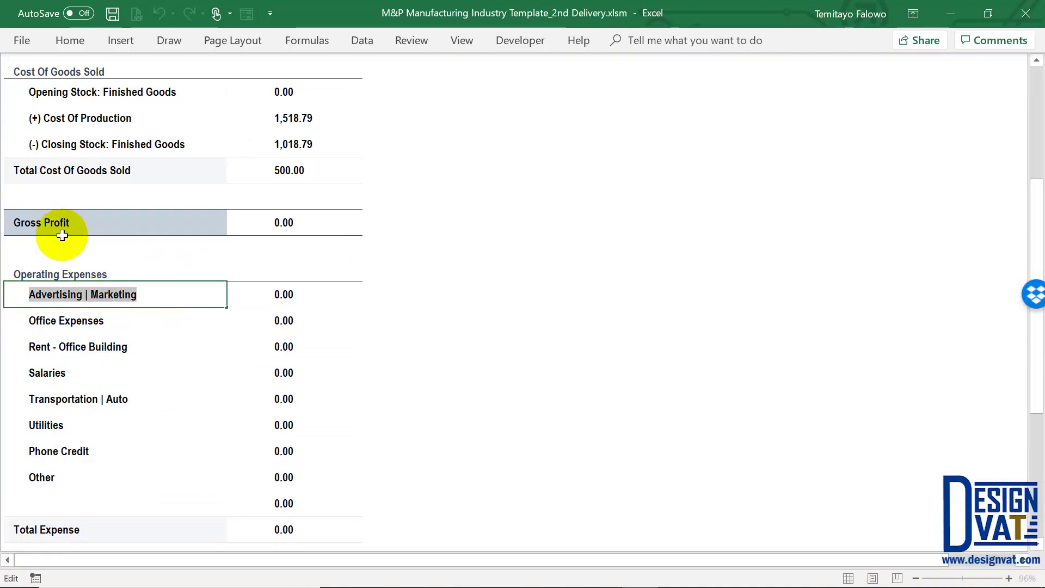
pyautogui.write('Random')
pyautogui.press('Return')
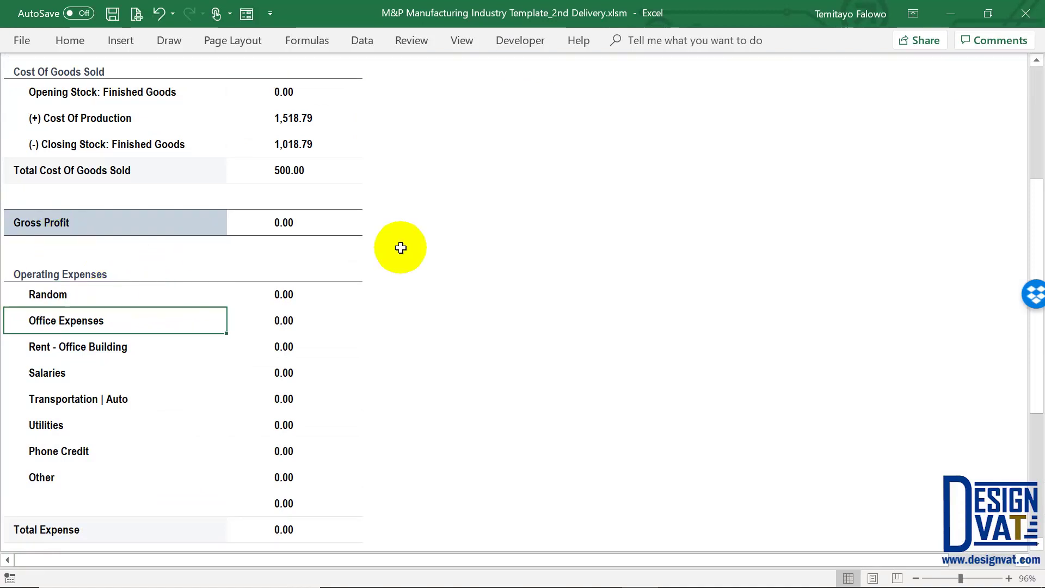
# Return to the reports dashboard and open the Sales Budget
pyautogui.scroll(3, 401, 247)
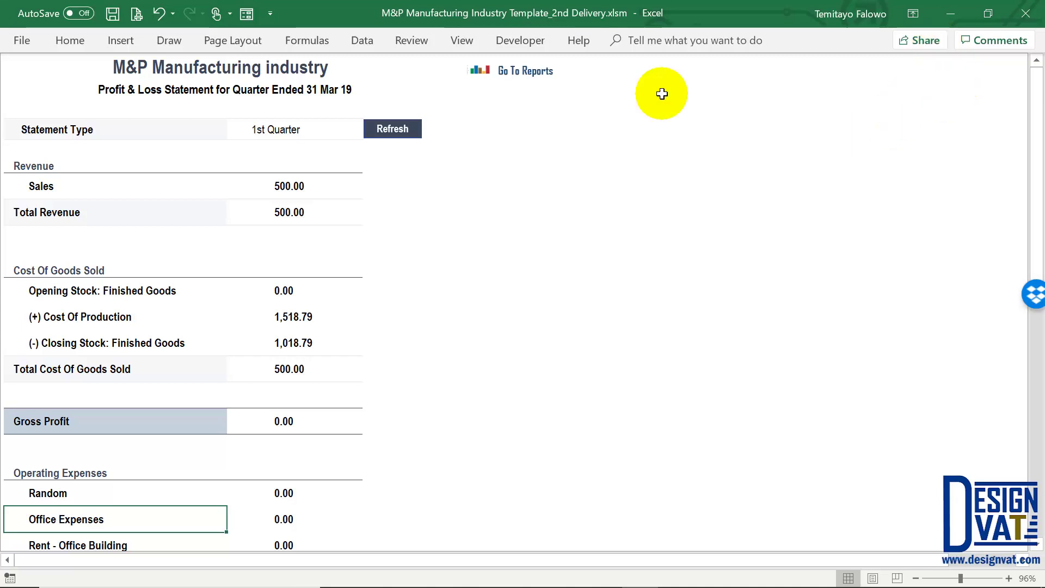
pyautogui.click(526, 76)
pyautogui.click(632, 205)
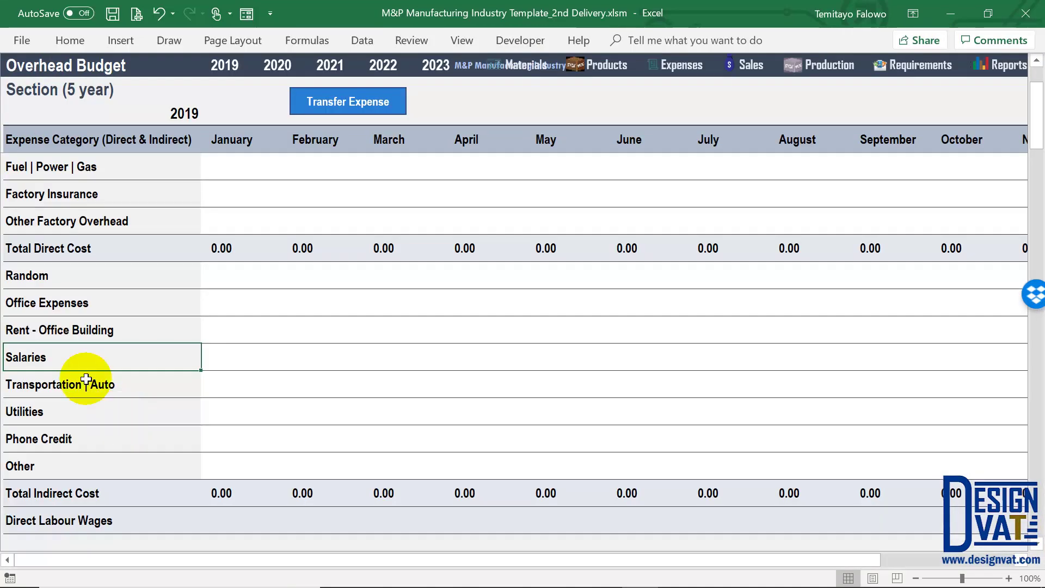
# Undo the Random rename on the Income Statement, restoring Advertising | Marketing
pyautogui.click(53, 276)
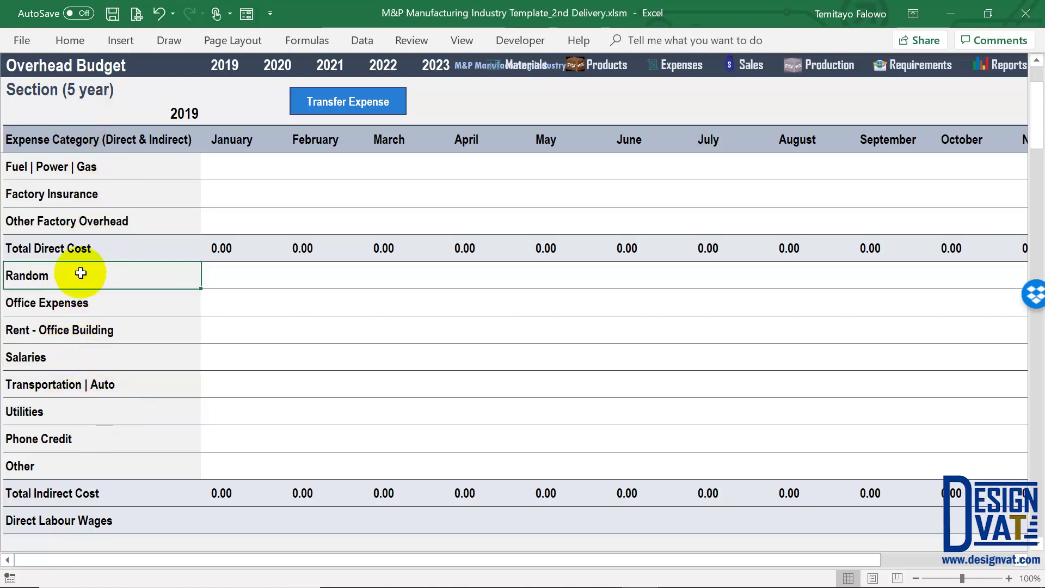
pyautogui.scroll(1, 82, 273)
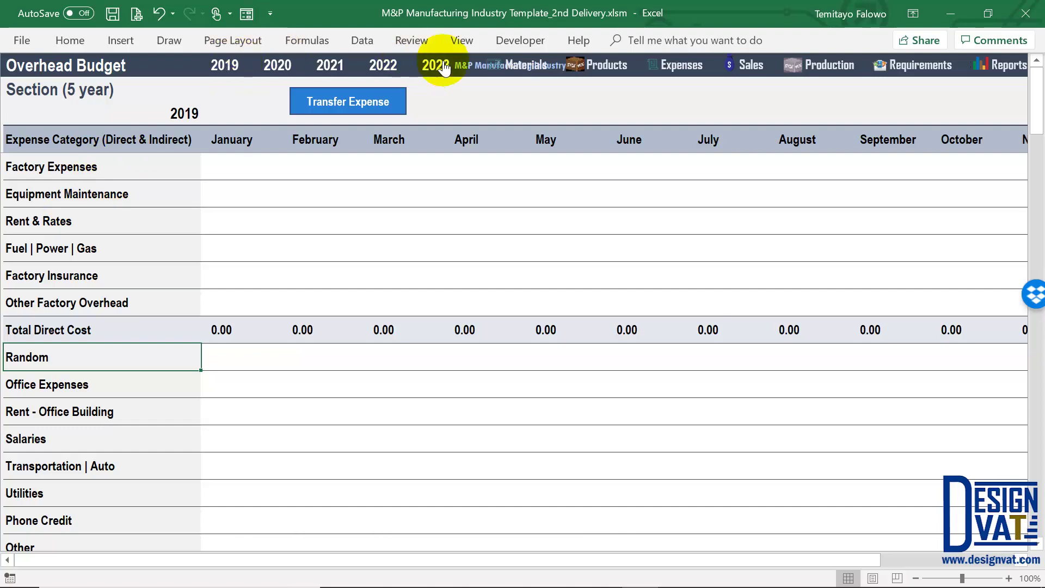
pyautogui.click(1009, 67)
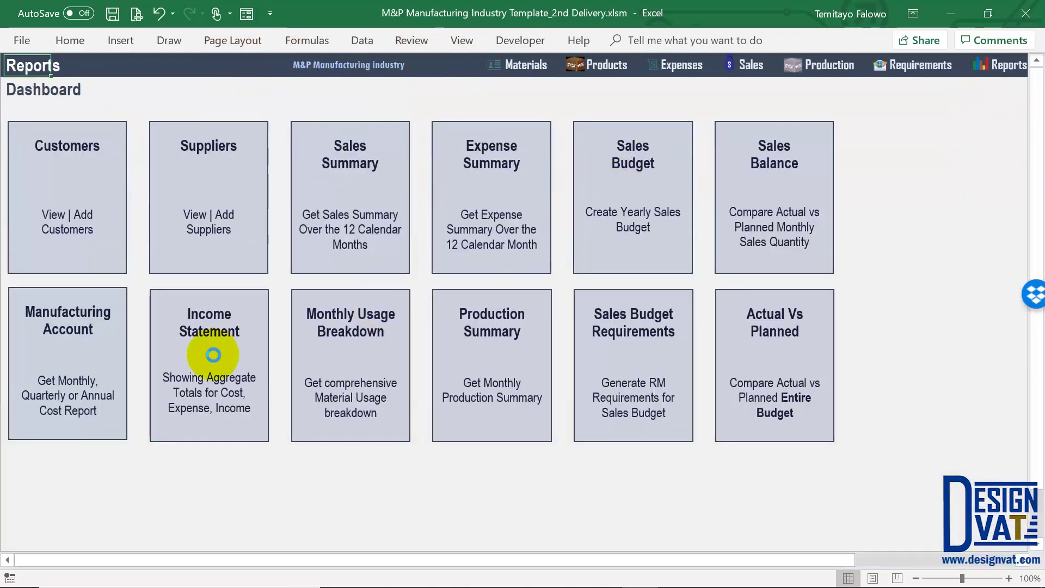
pyautogui.click(212, 354)
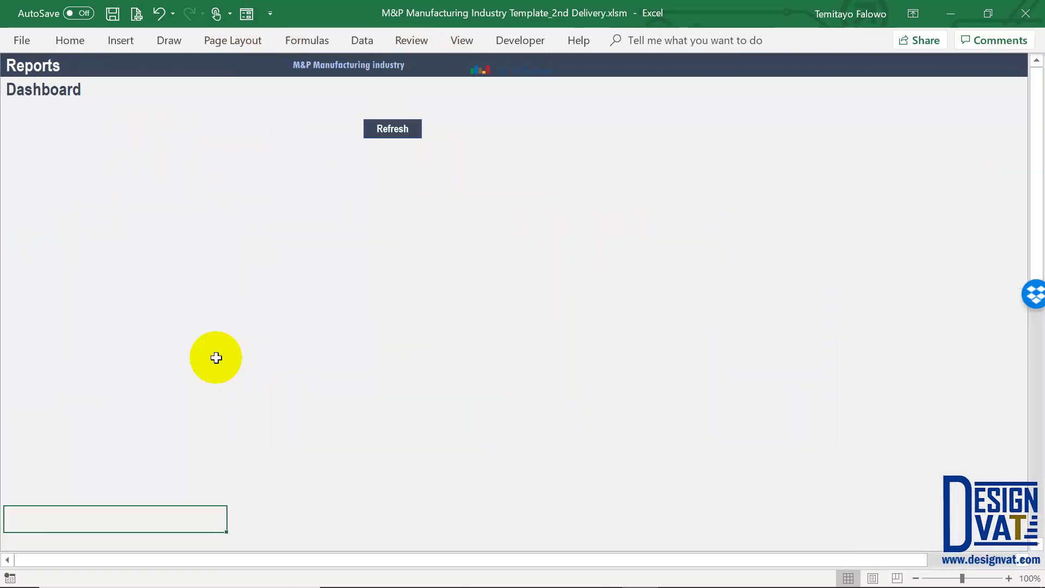
pyautogui.scroll(-1, 89, 451)
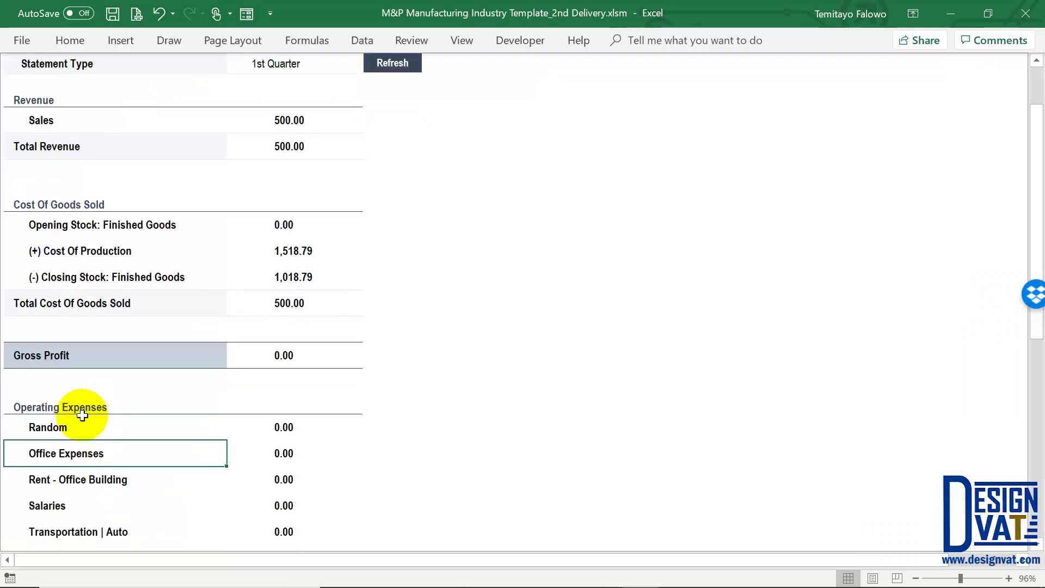
pyautogui.hotkey('ctrl', 'z')
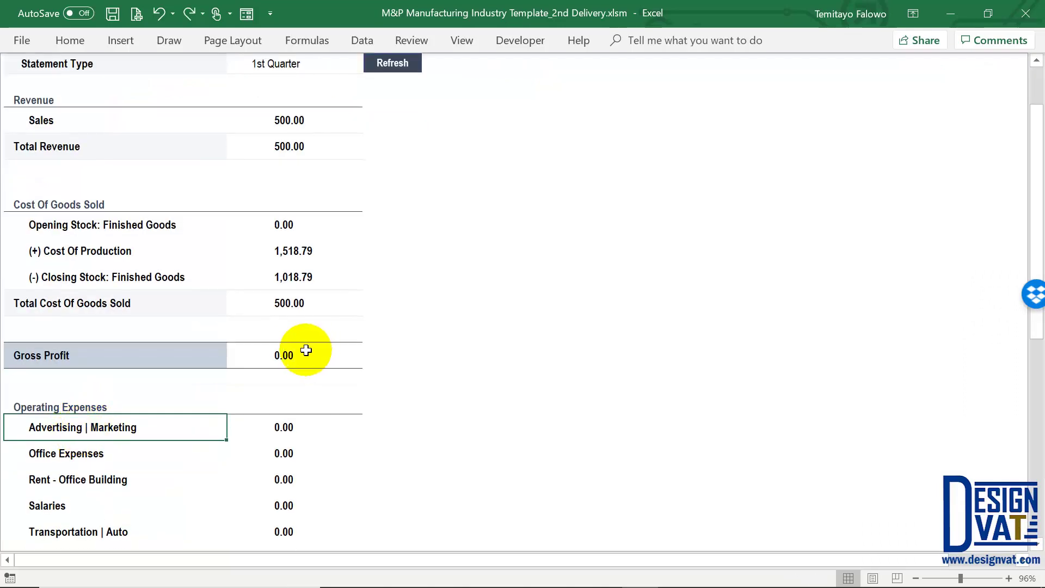
pyautogui.scroll(1, 305, 350)
# Return to the Overhead Budget sheet and select the March Factory Expenses cell
pyautogui.click(533, 70)
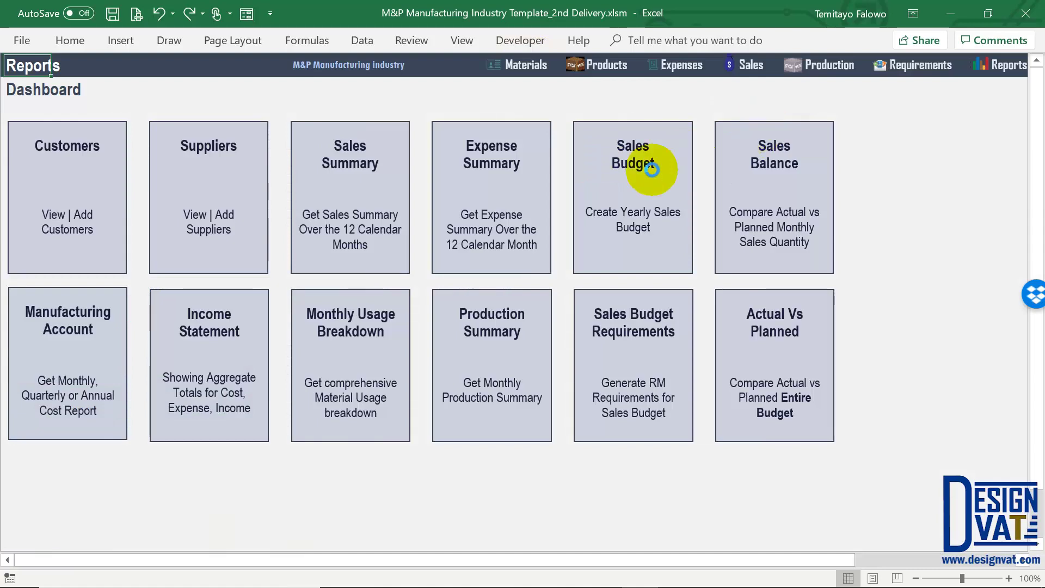
pyautogui.click(653, 164)
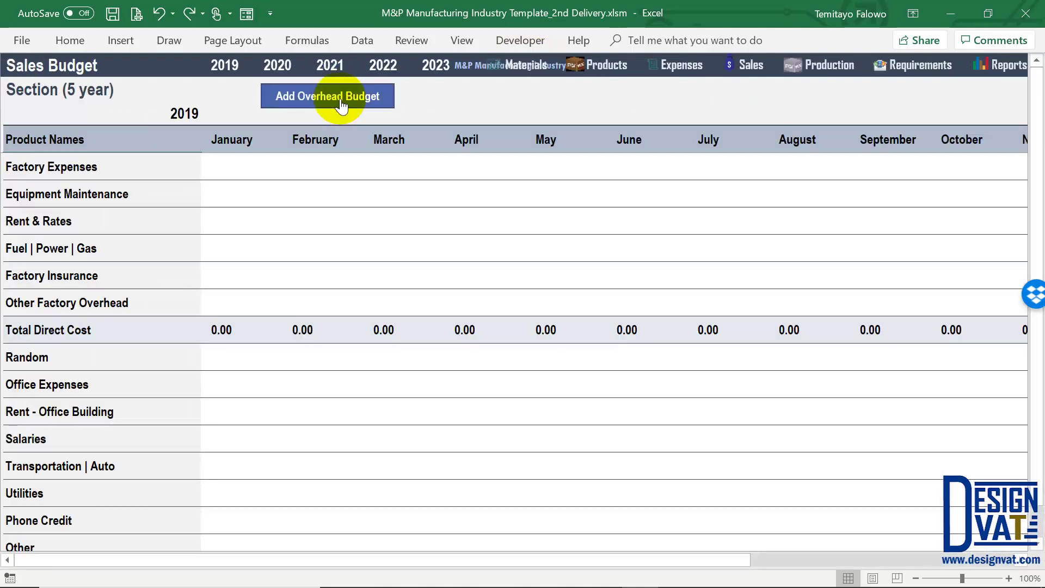
pyautogui.click(341, 105)
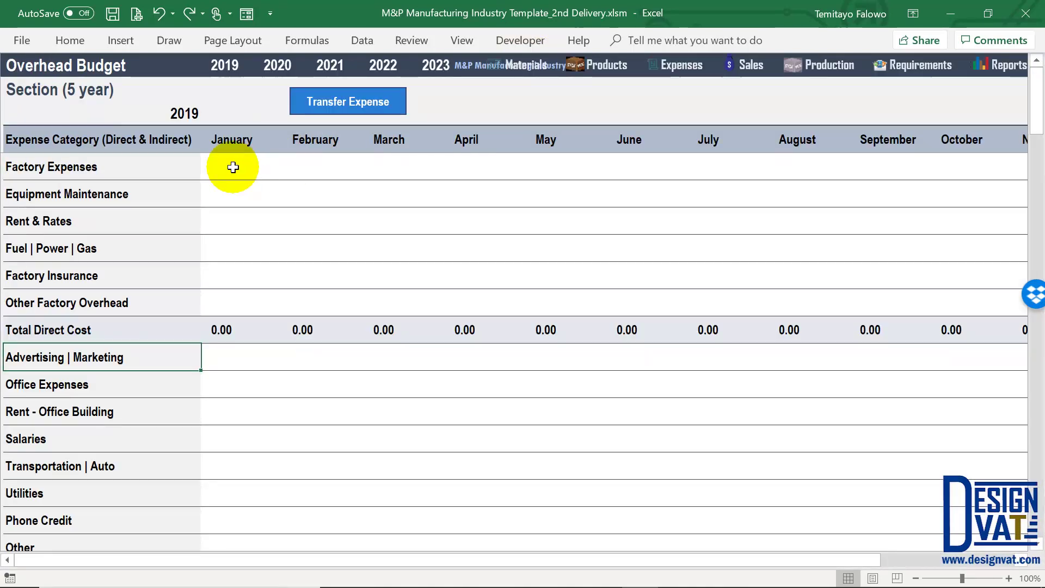
pyautogui.click(233, 167)
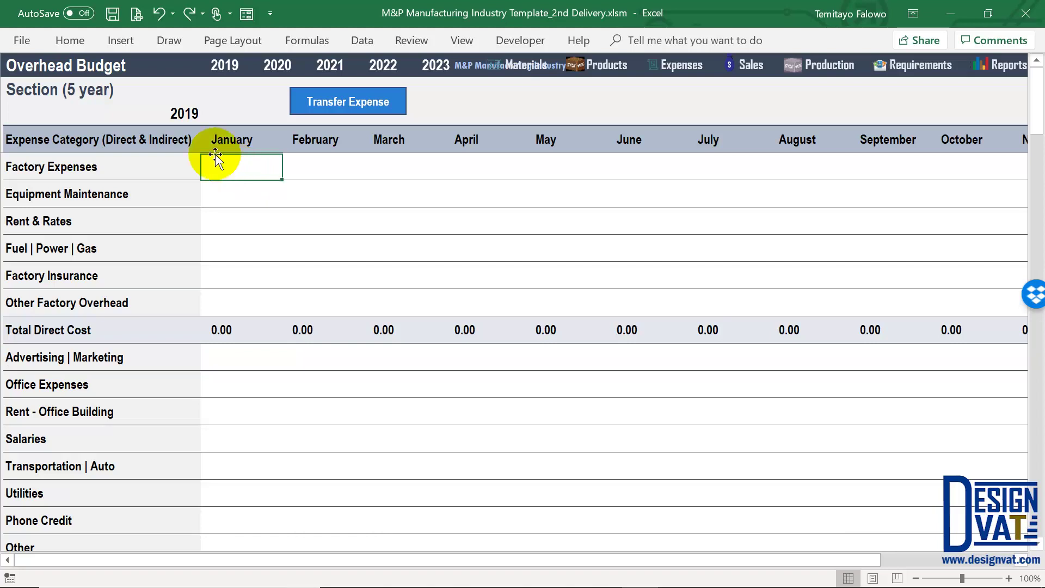
pyautogui.click(185, 112)
pyautogui.click(391, 160)
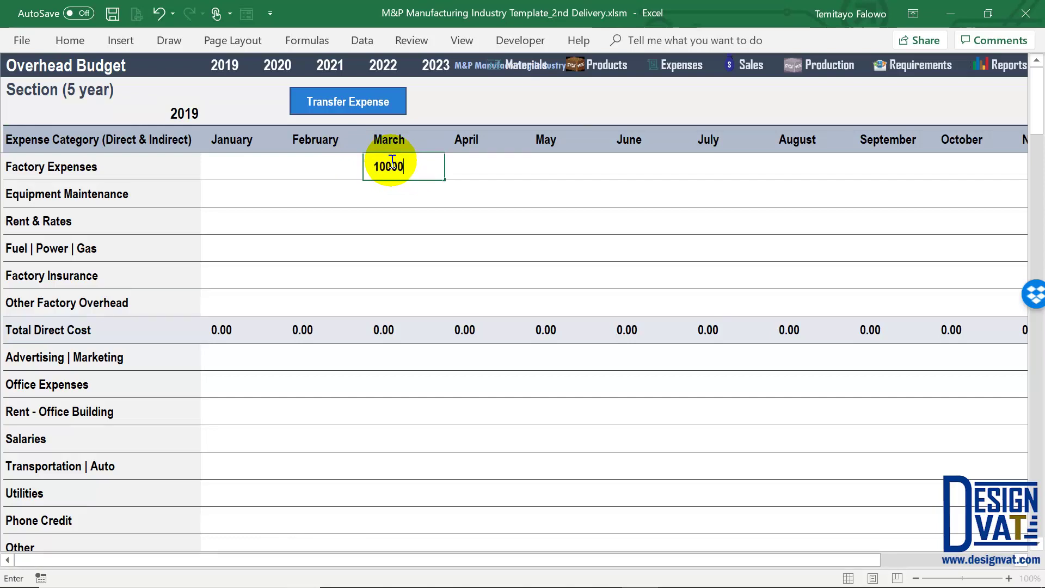
# Enter March overheads: 10,000 factory, 5,000 advertising, 1,000 office, 20,000 rent, then check totals
pyautogui.press('Return')
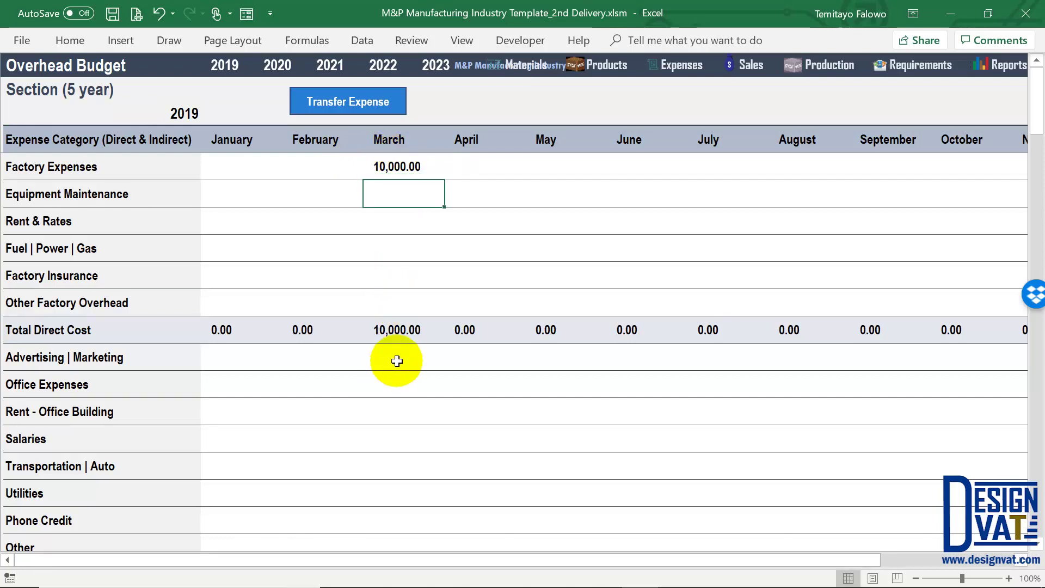
pyautogui.click(397, 361)
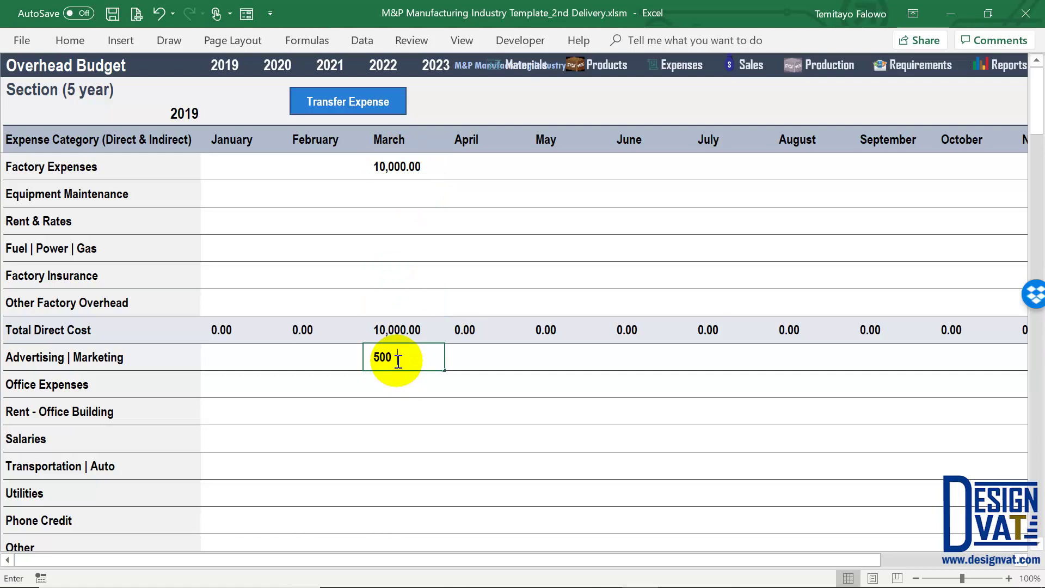
pyautogui.click(401, 381)
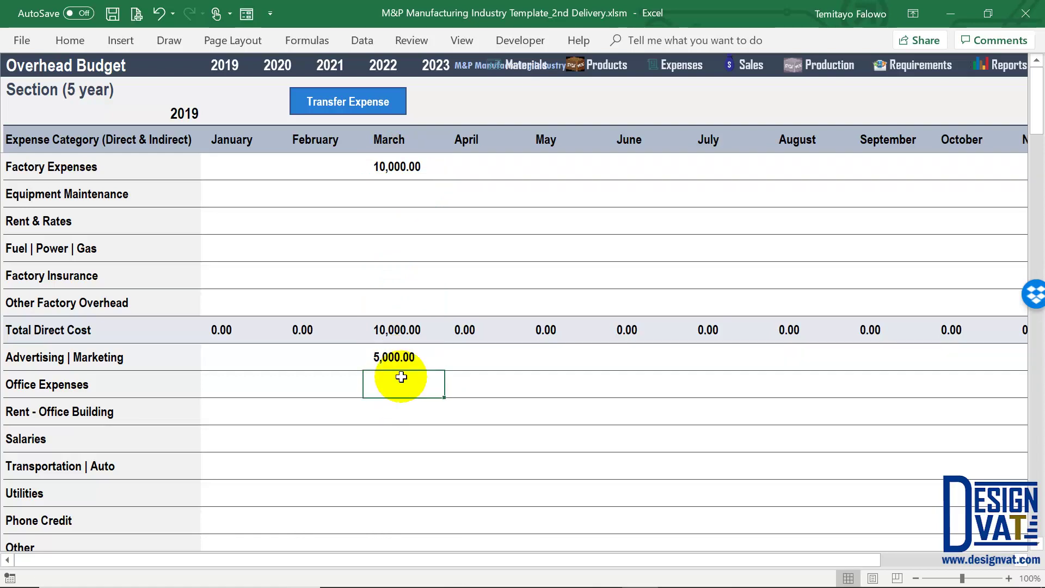
pyautogui.click(415, 407)
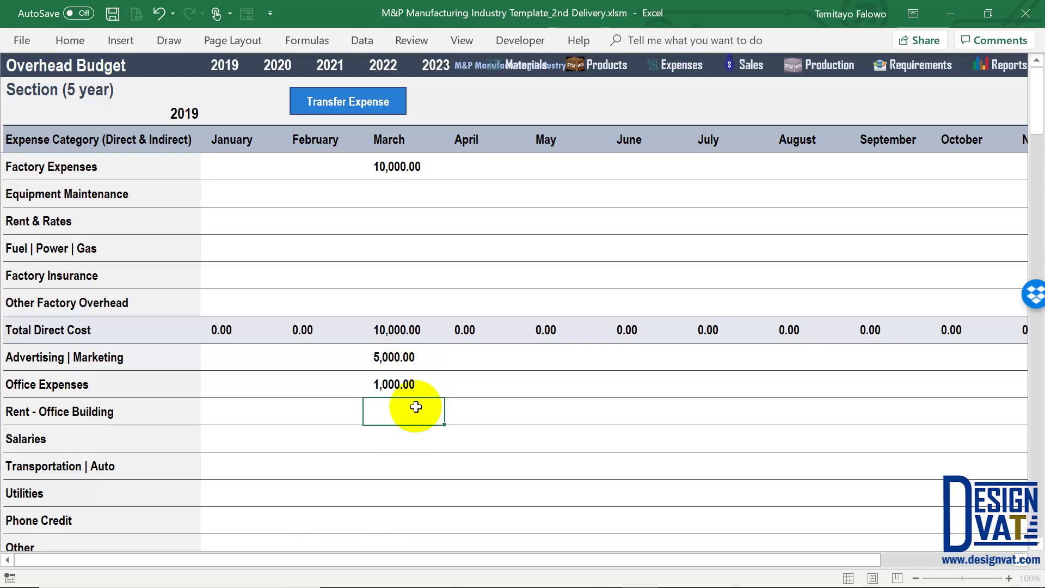
pyautogui.write('20,00')
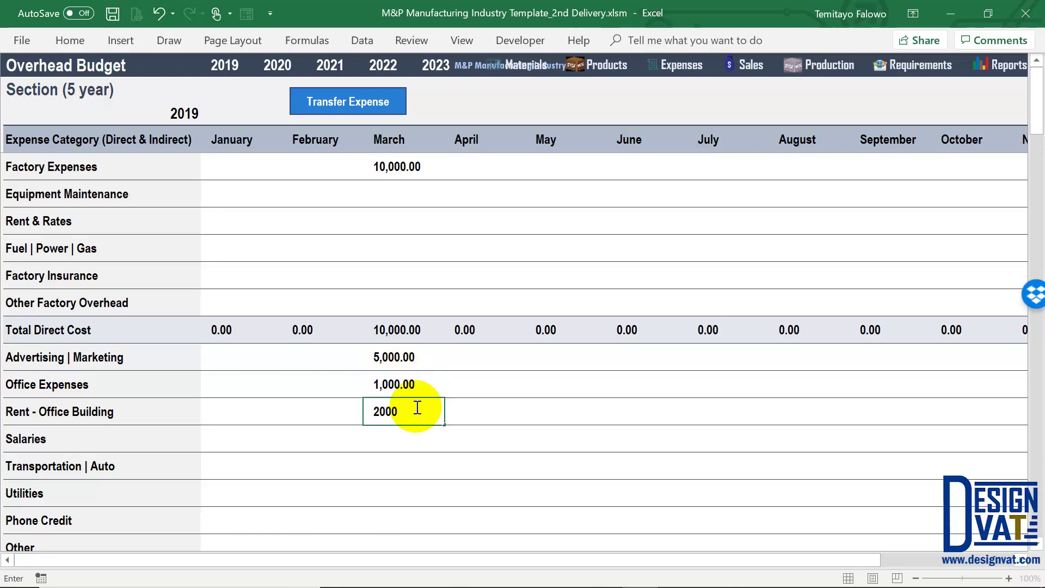
pyautogui.write('0')
pyautogui.press('Return')
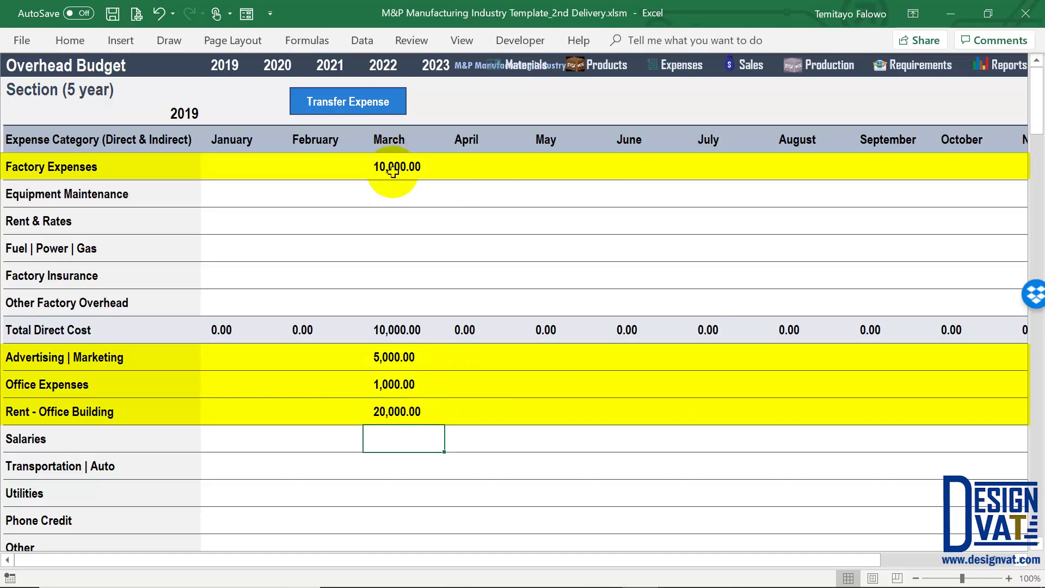
pyautogui.click(403, 139)
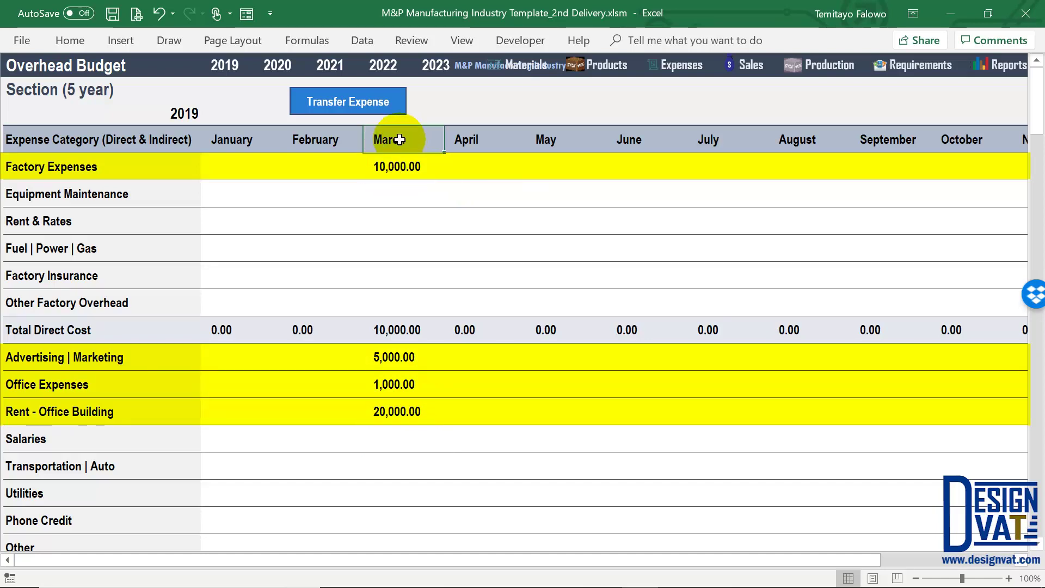
pyautogui.moveTo(400, 357); pyautogui.dragTo(400, 412)
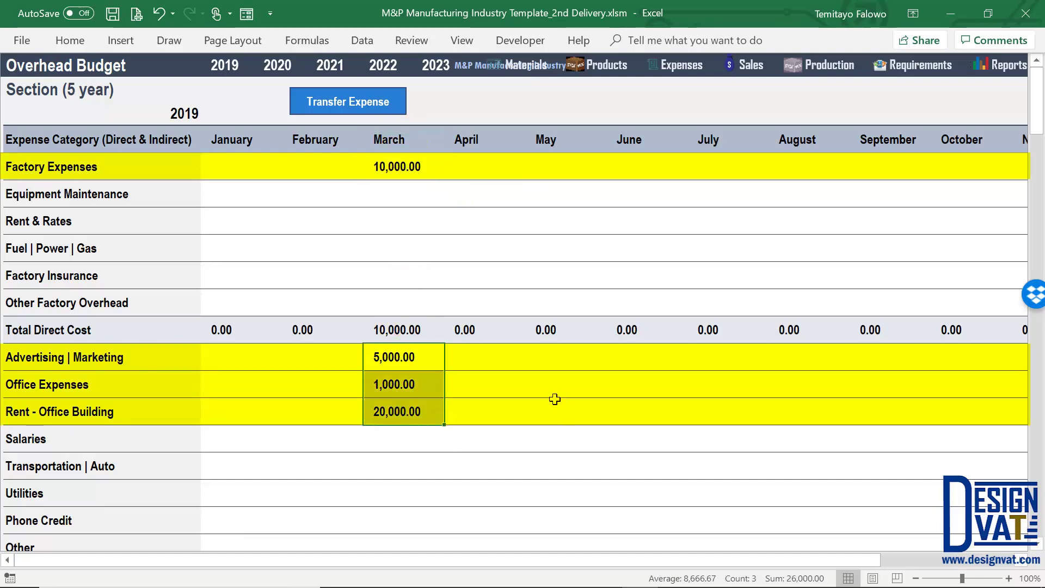
pyautogui.click(76, 330)
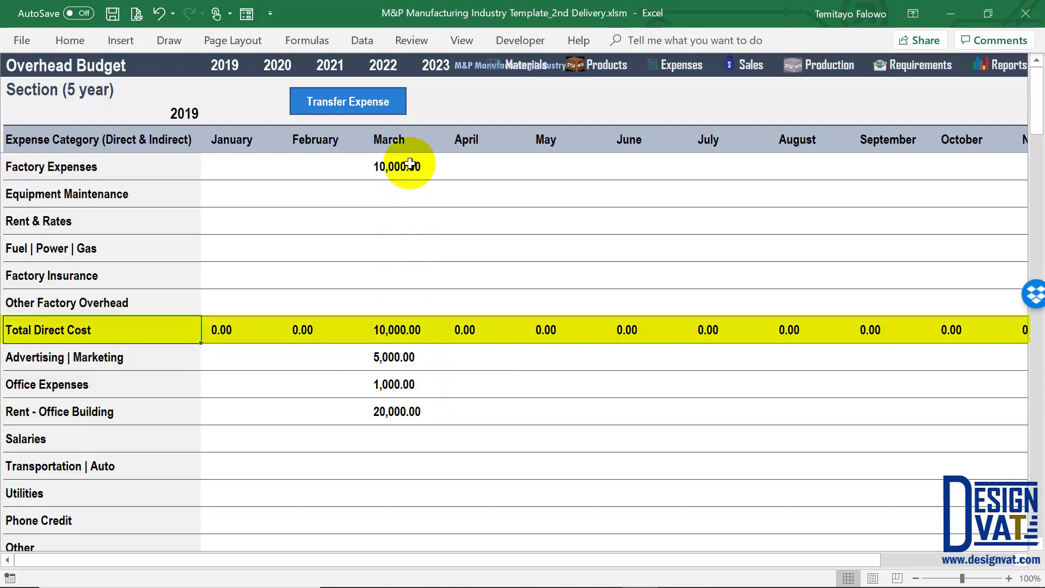
pyautogui.scroll(-2, 382, 460)
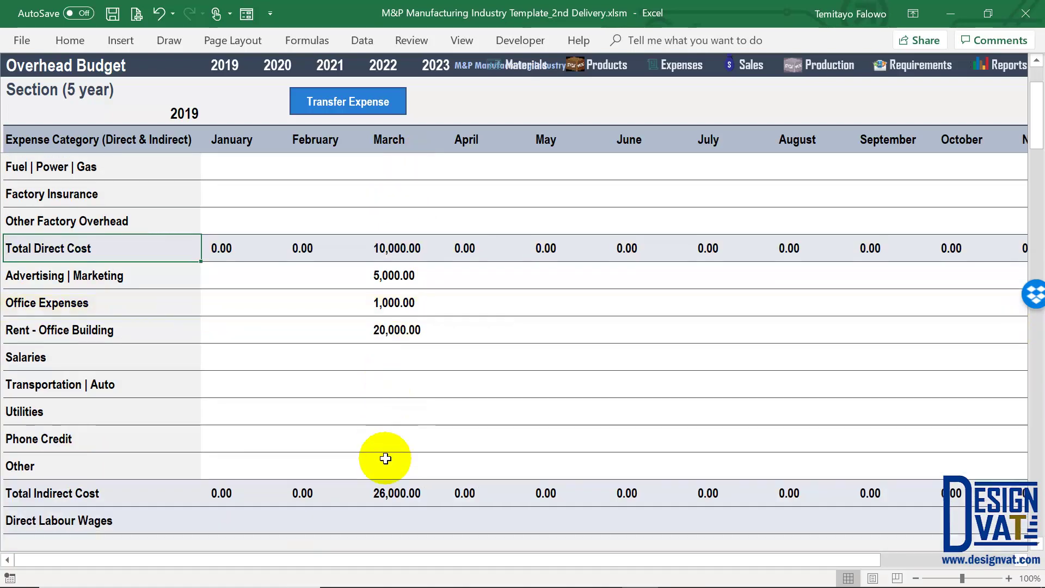
pyautogui.click(51, 415)
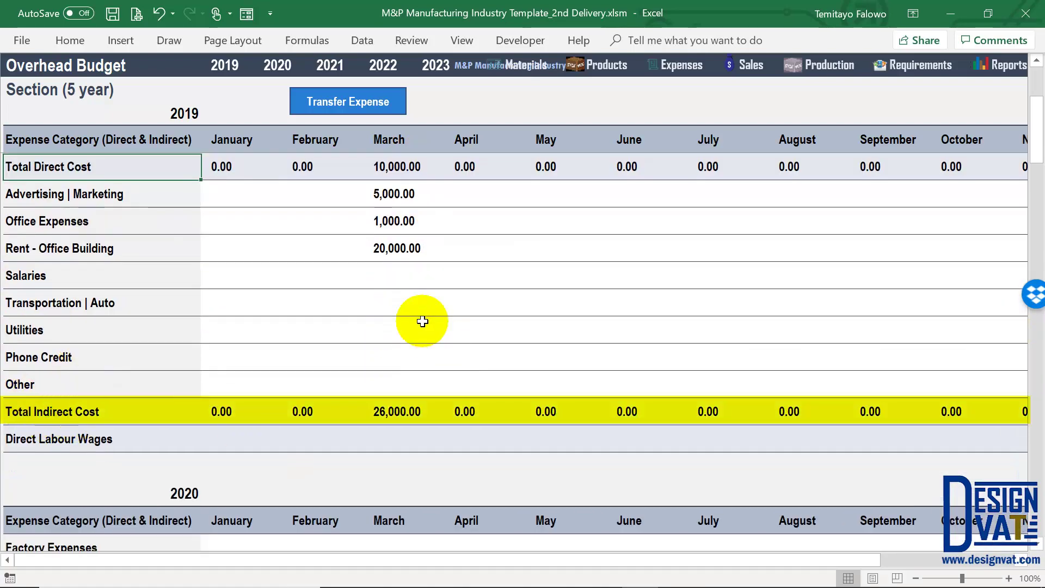
pyautogui.click(54, 441)
pyautogui.scroll(2, 201, 441)
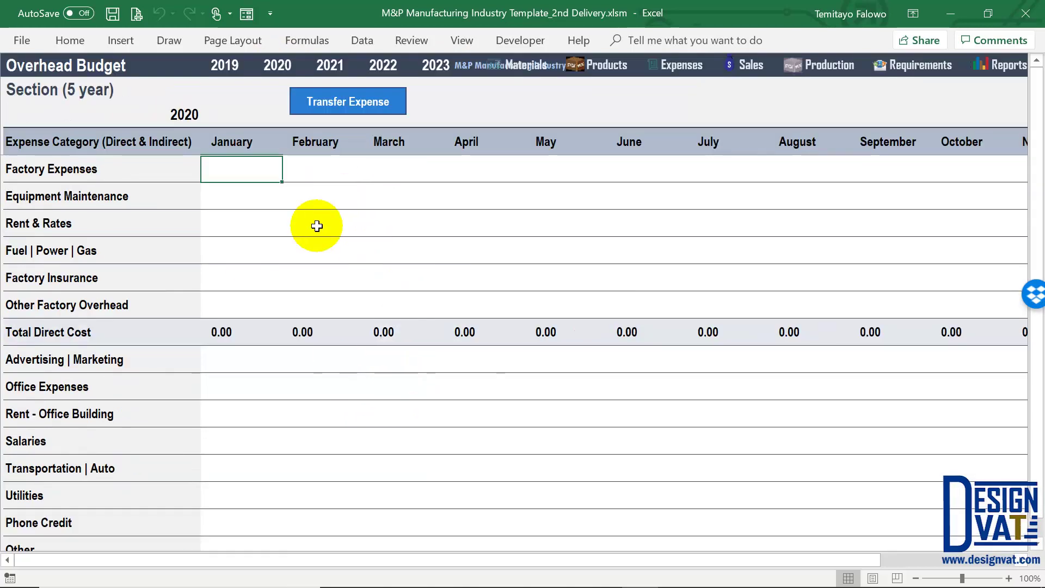
pyautogui.click(331, 65)
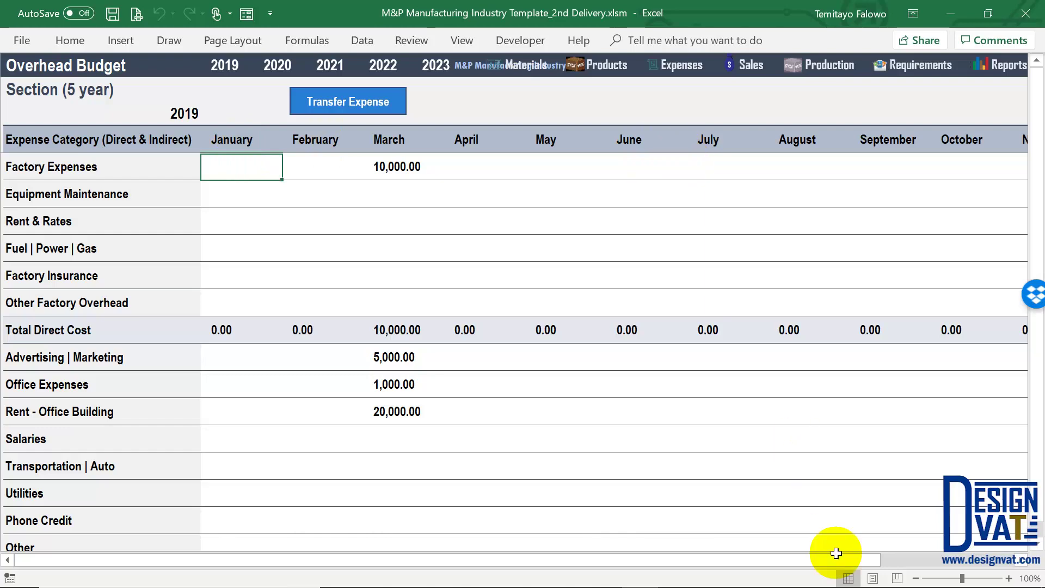
pyautogui.moveTo(859, 562); pyautogui.dragTo(1018, 566)
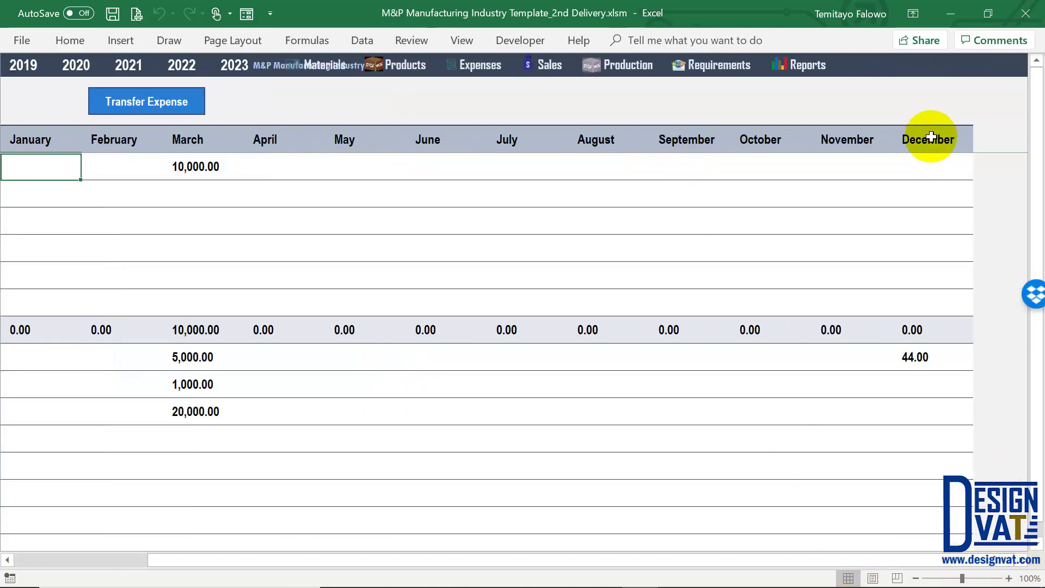
pyautogui.moveTo(798, 557); pyautogui.dragTo(482, 543)
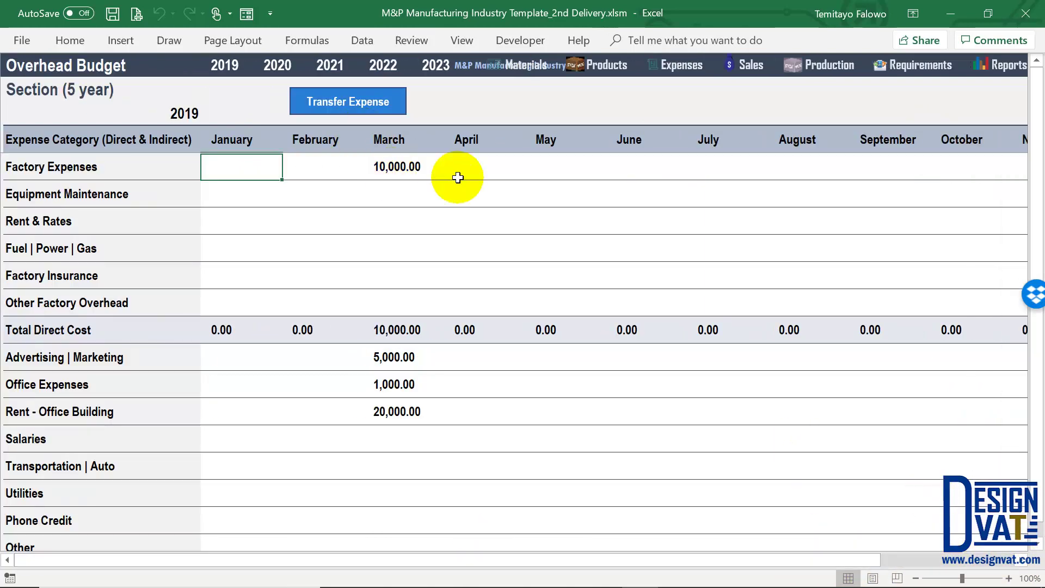
pyautogui.click(475, 167)
pyautogui.doubleClick(475, 167)
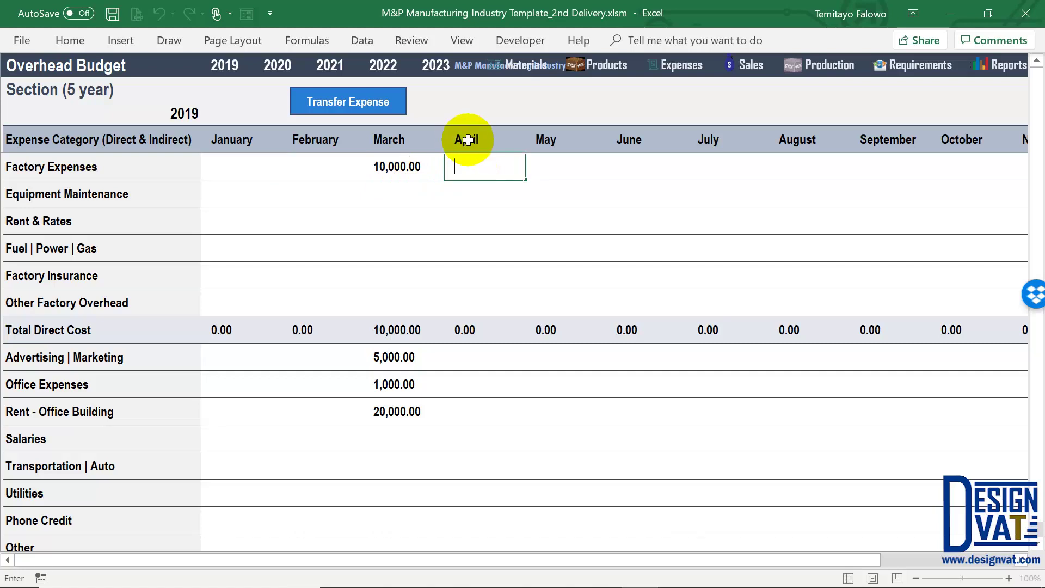
pyautogui.click(401, 168)
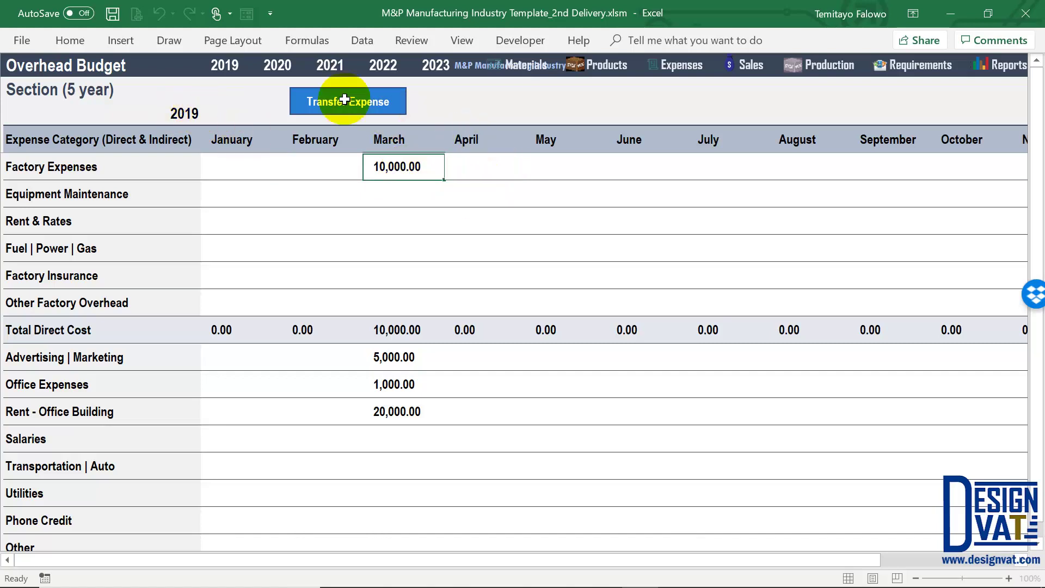
pyautogui.click(348, 106)
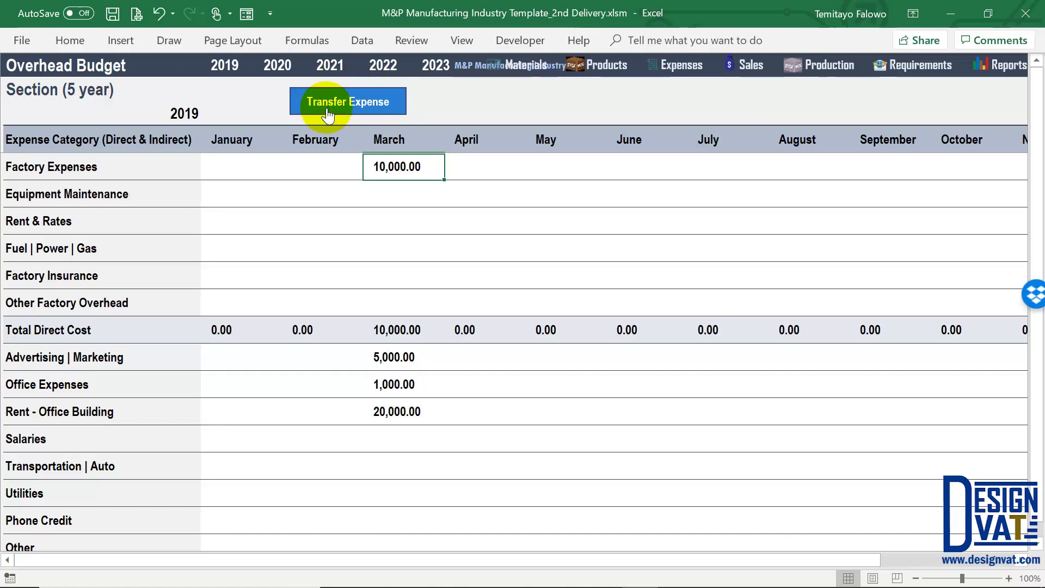
pyautogui.click(405, 143)
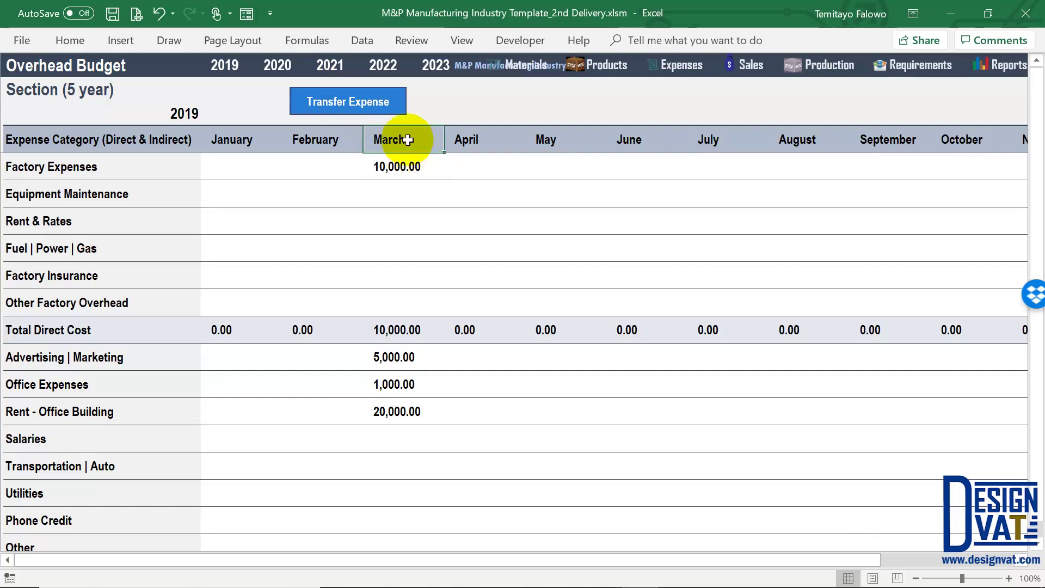
pyautogui.click(463, 140)
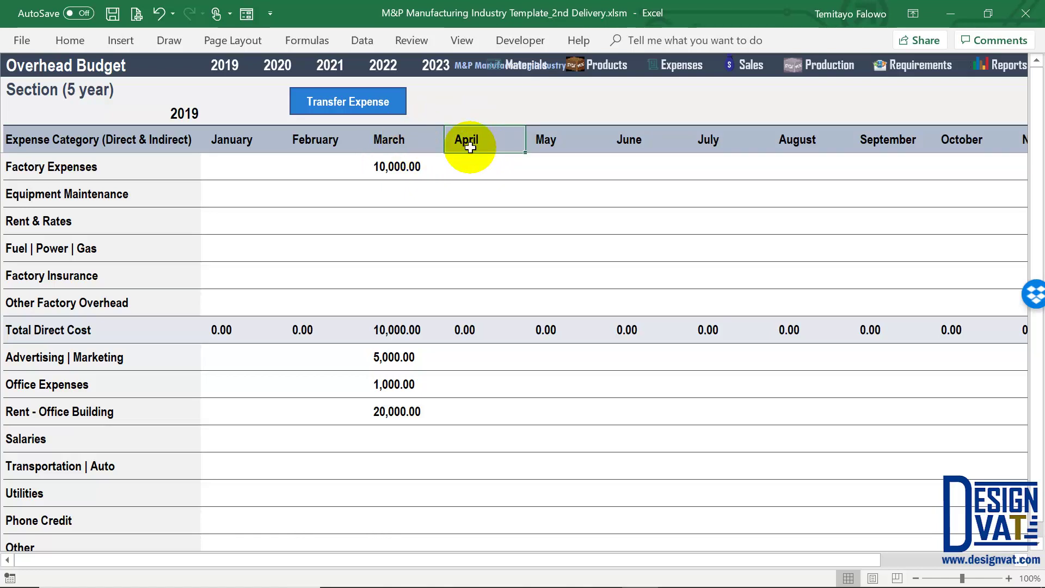
# Set up an expense transfer for year 2019 from March to April
pyautogui.click(397, 102)
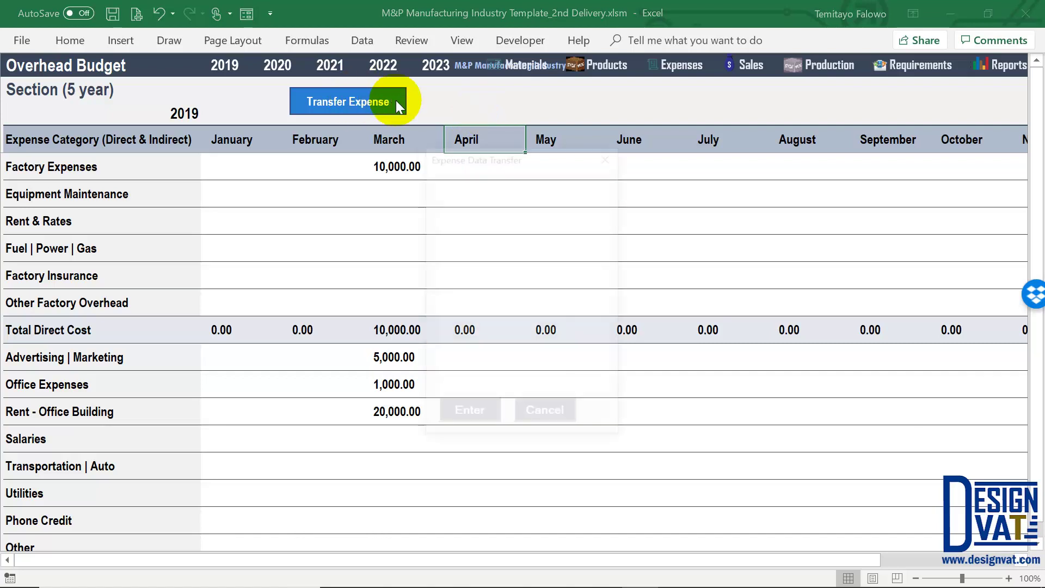
pyautogui.moveTo(513, 156); pyautogui.dragTo(645, 94)
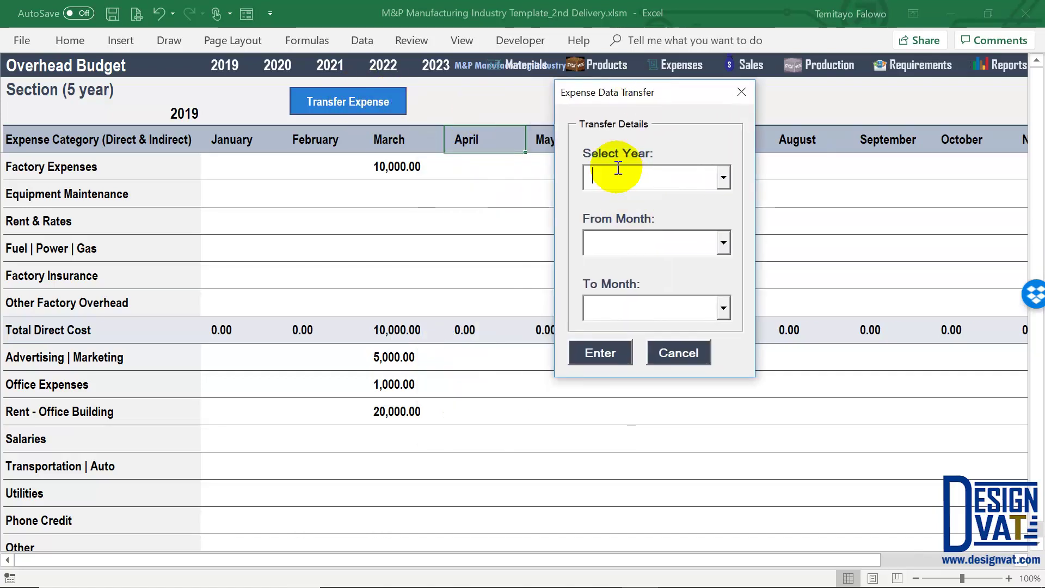
pyautogui.click(725, 175)
pyautogui.click(645, 201)
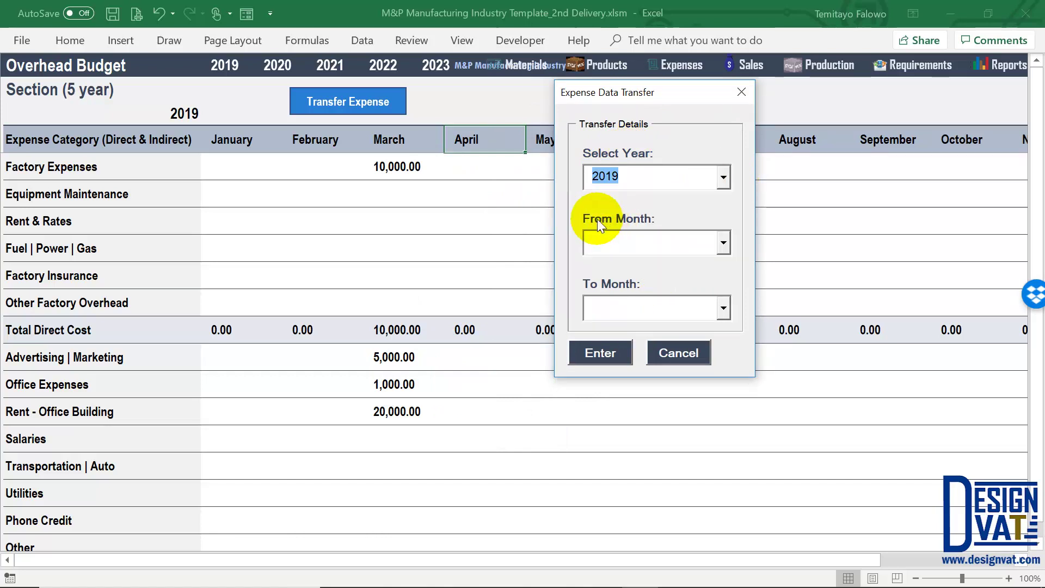
pyautogui.click(720, 245)
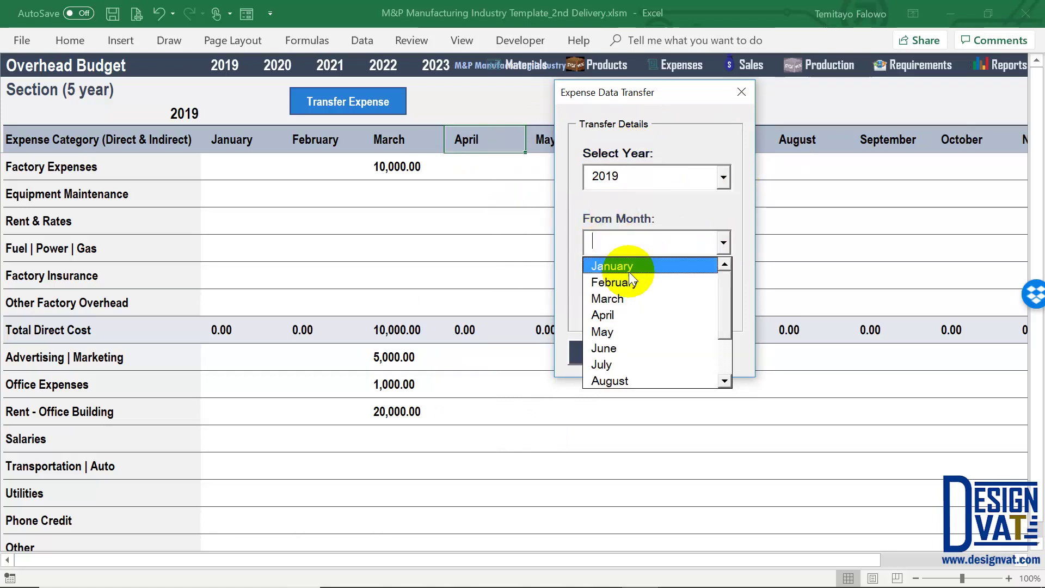
pyautogui.click(609, 304)
pyautogui.click(723, 308)
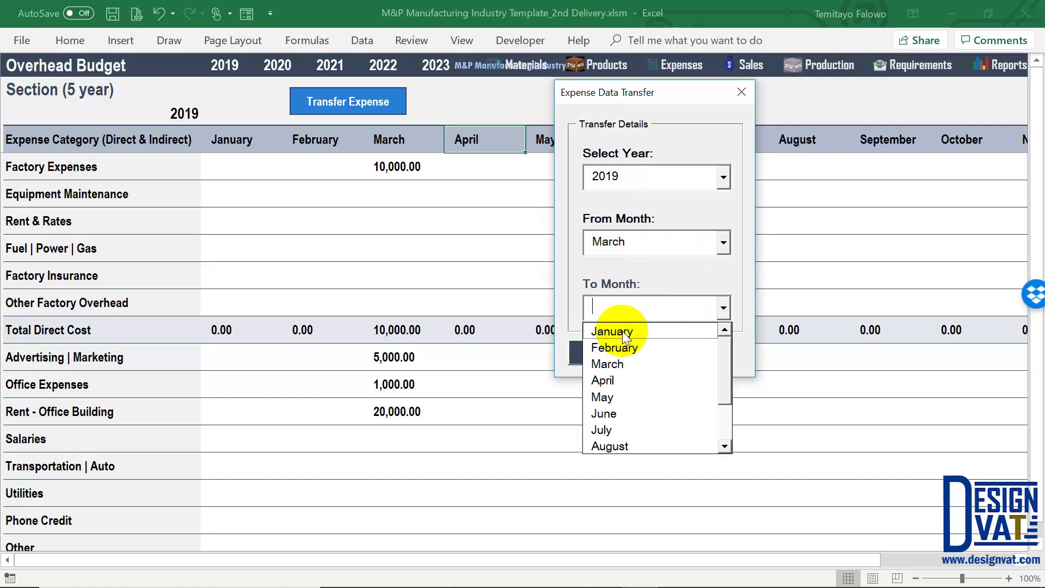
pyautogui.click(610, 378)
# Confirm the 2019 March-to-April choices, run the transfer and dismiss 'Transfer Added'
pyautogui.moveTo(634, 93); pyautogui.dragTo(693, 94)
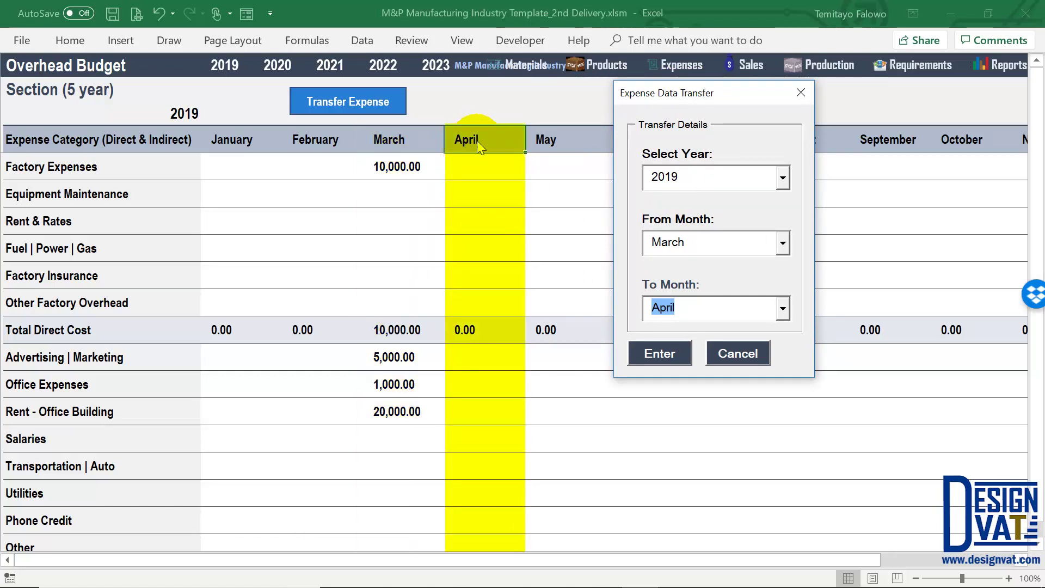
pyautogui.doubleClick(648, 177)
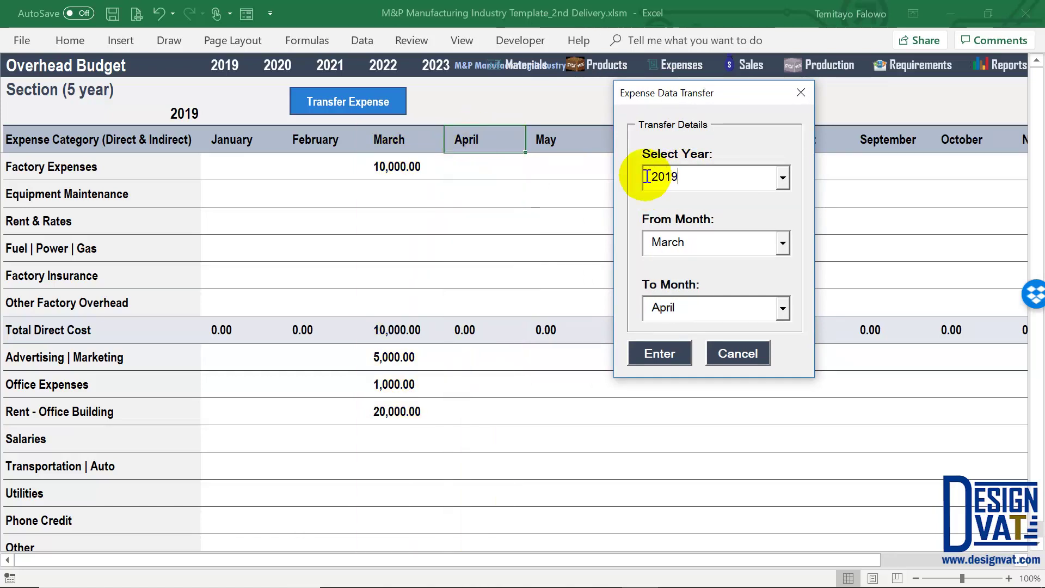
pyautogui.doubleClick(647, 241)
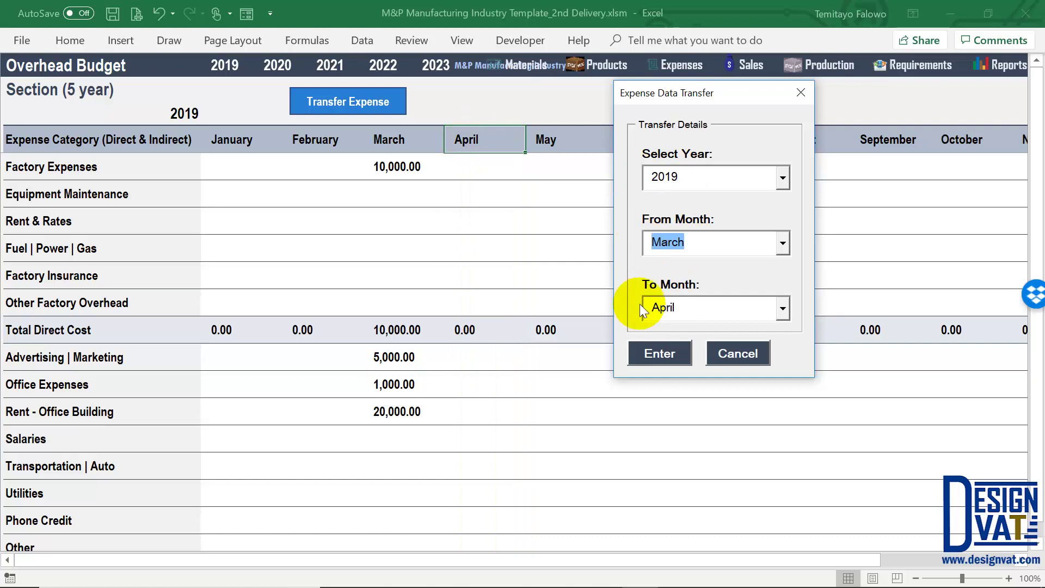
pyautogui.doubleClick(682, 313)
pyautogui.click(661, 355)
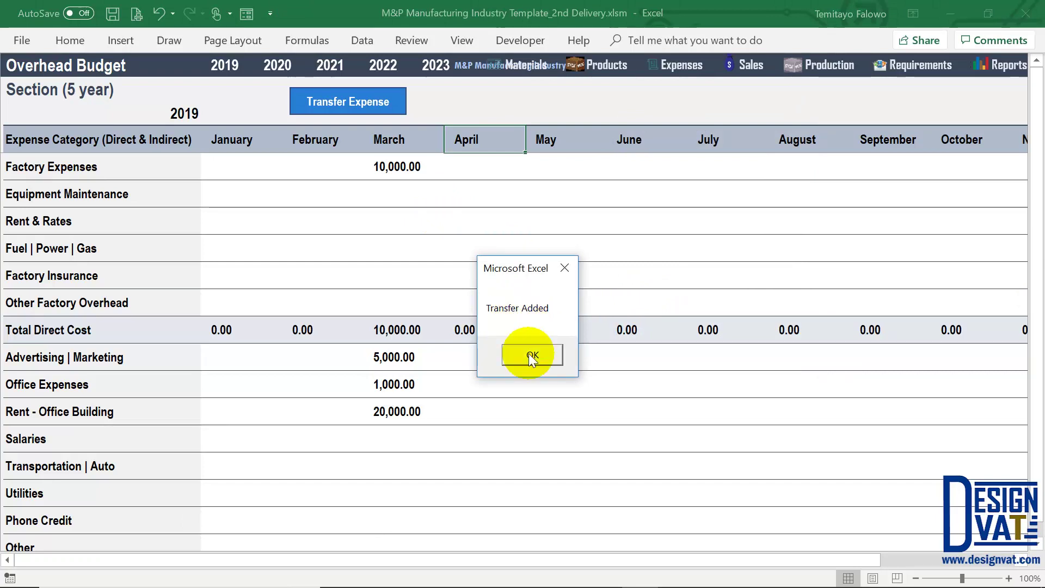
pyautogui.click(531, 354)
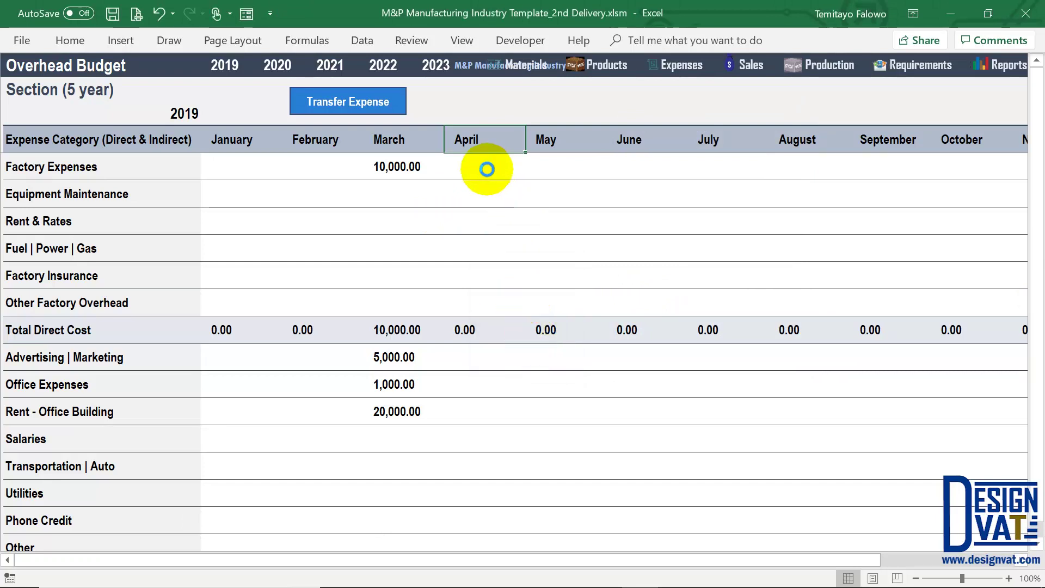
# Check the copied April Factory Expenses, Advertising, Office Expenses and office rent values
pyautogui.click(487, 165)
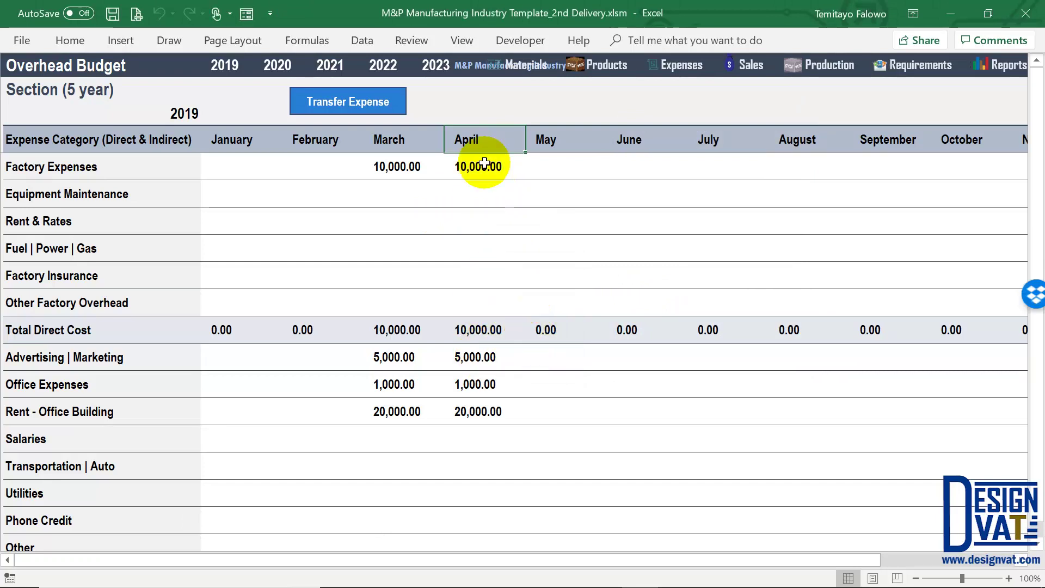
pyautogui.click(467, 356)
pyautogui.click(468, 384)
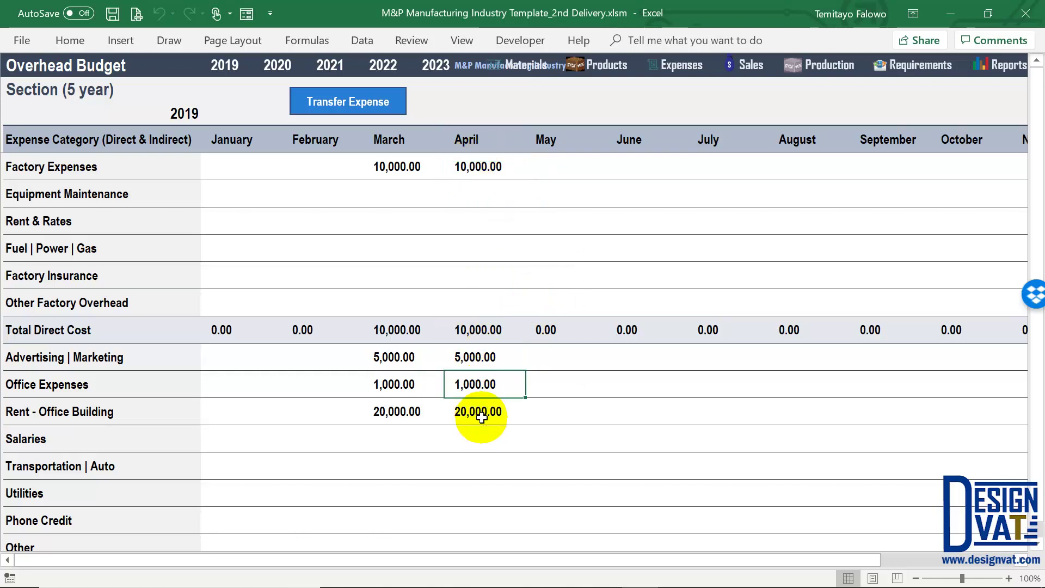
pyautogui.click(477, 412)
# Enter 400 as the April Utilities expense
pyautogui.scroll(-1, 564, 457)
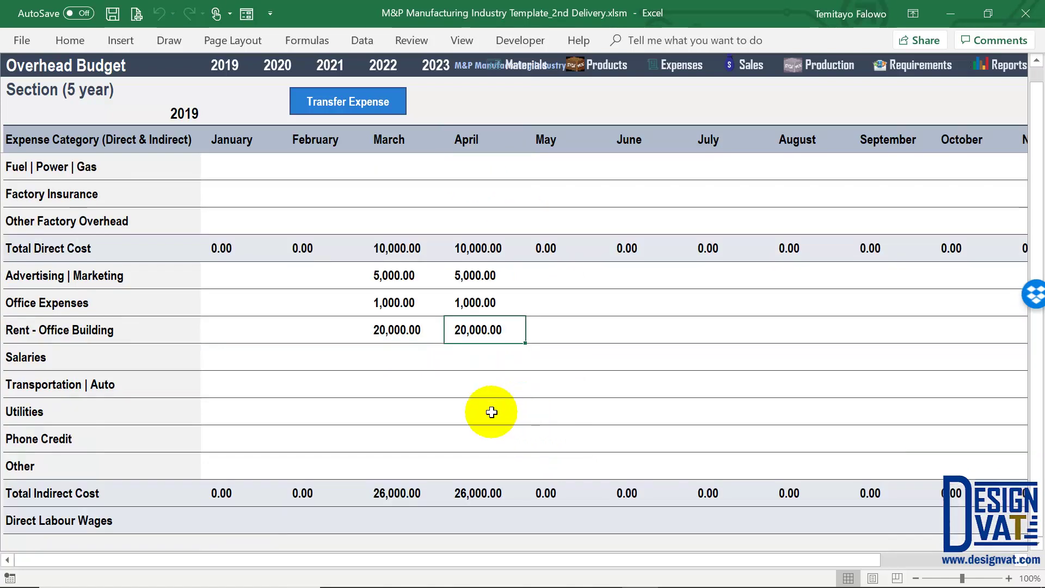
pyautogui.click(493, 408)
pyautogui.write('400')
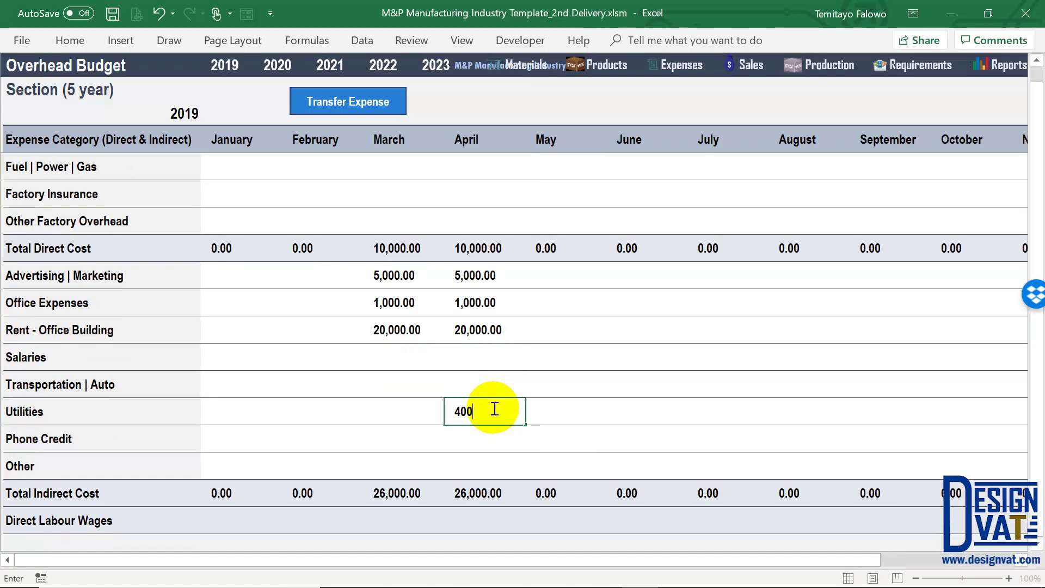
pyautogui.press('Return')
pyautogui.scroll(1, 493, 408)
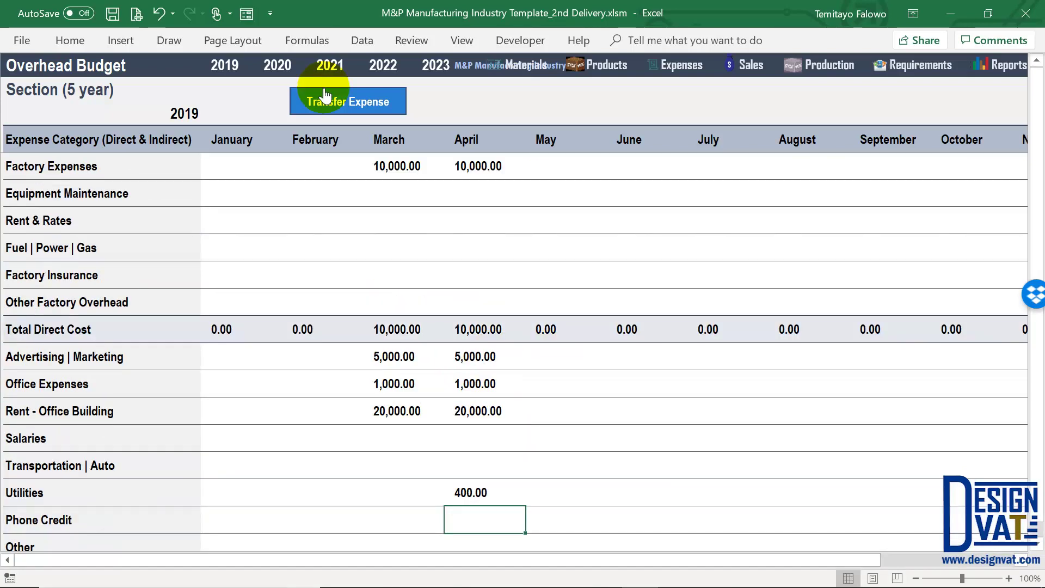
# Open and cancel the expense transfer window, then return to the Reports dashboard
pyautogui.click(340, 103)
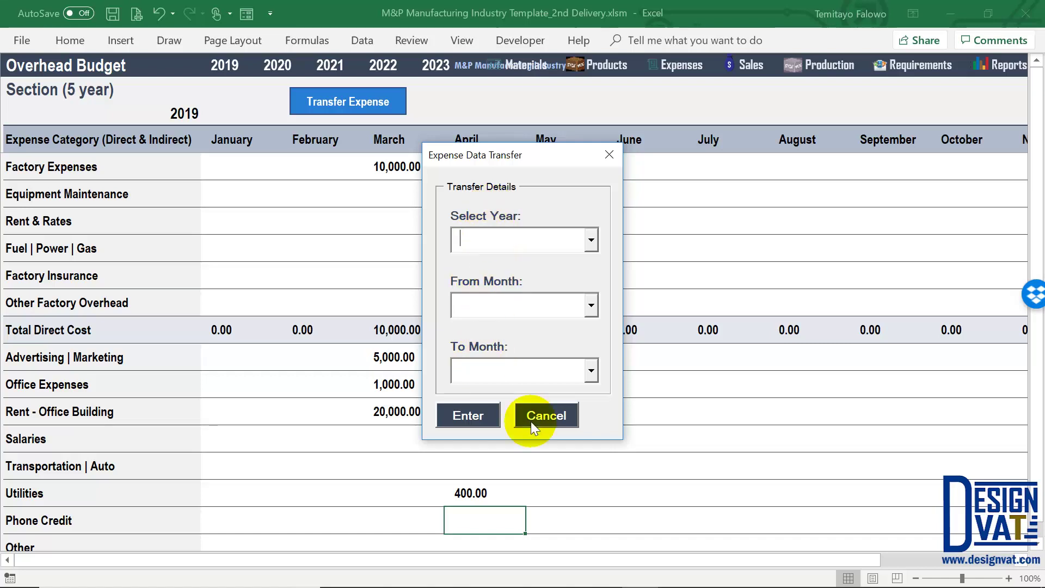
pyautogui.click(546, 416)
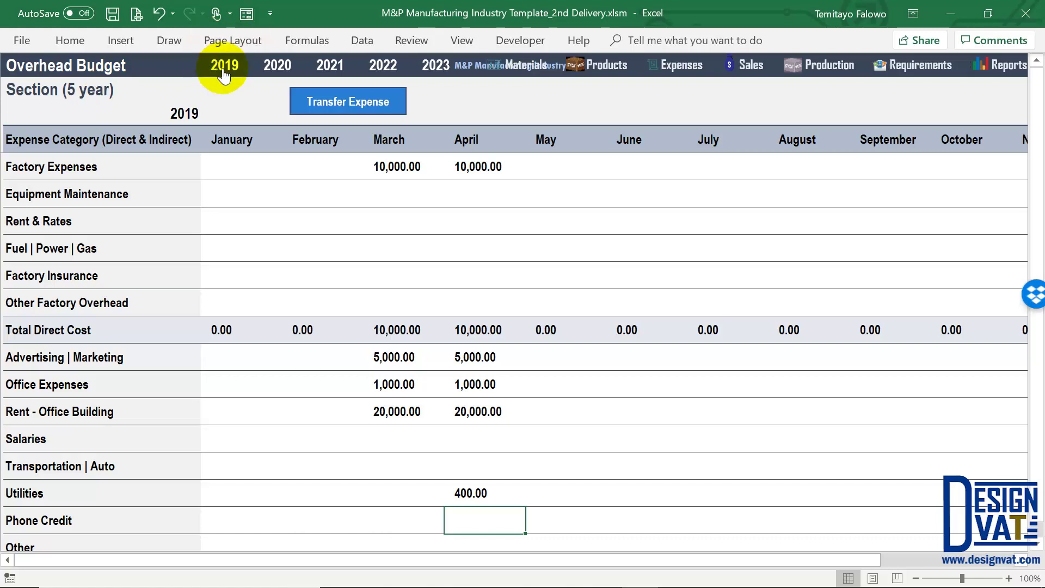
pyautogui.click(320, 142)
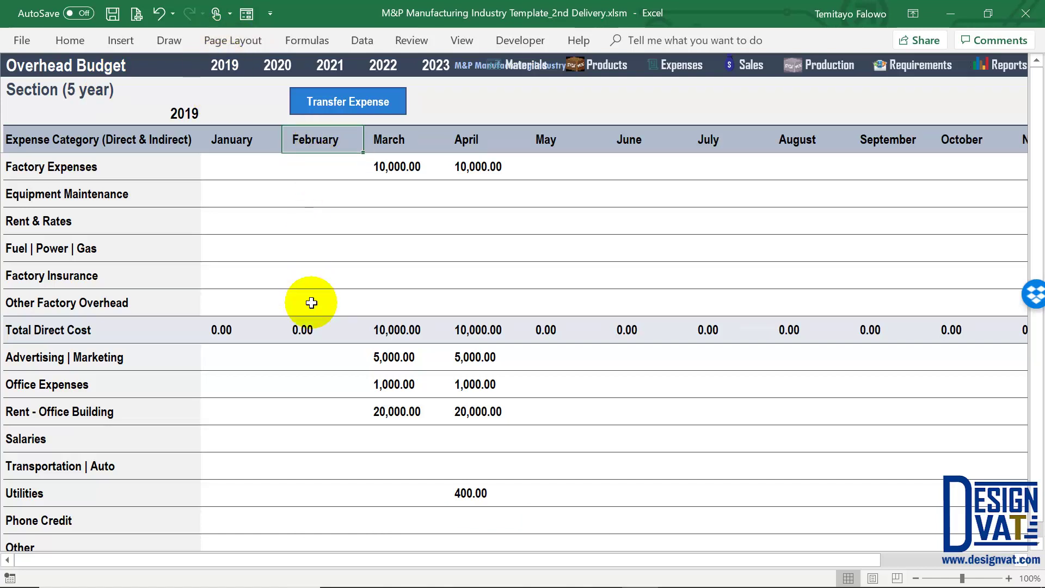
pyautogui.click(1009, 65)
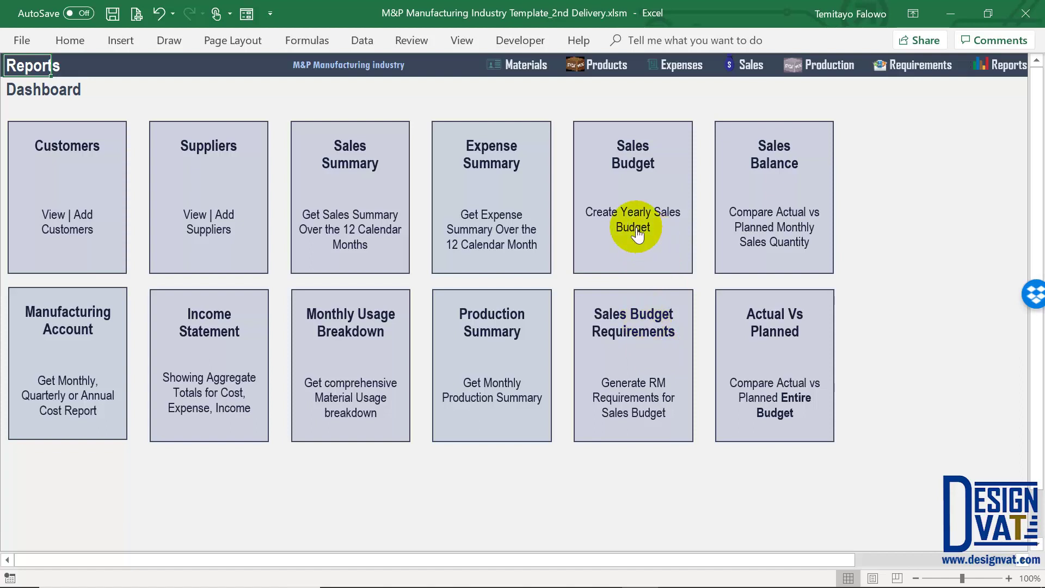
# On the Sales Budget sheet, review Product 1 and Product 2 March quantities of 10.00 and 12.00
pyautogui.click(640, 182)
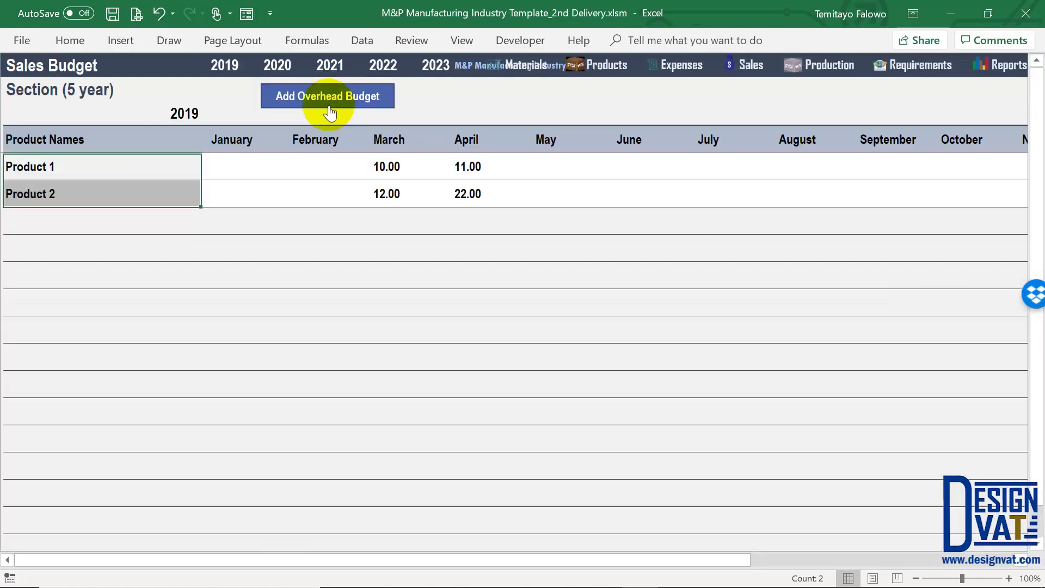
pyautogui.click(191, 171)
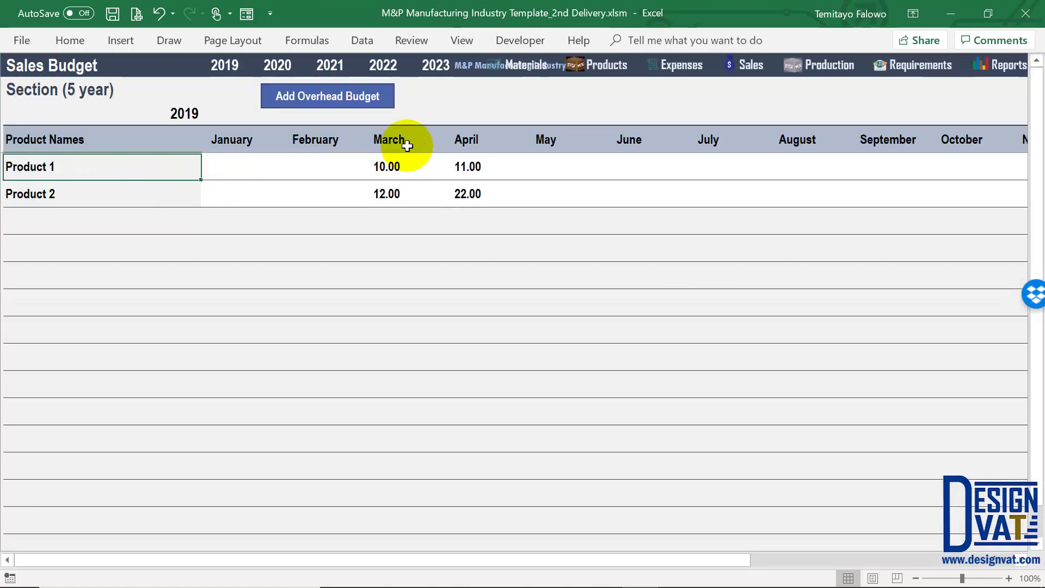
pyautogui.click(385, 164)
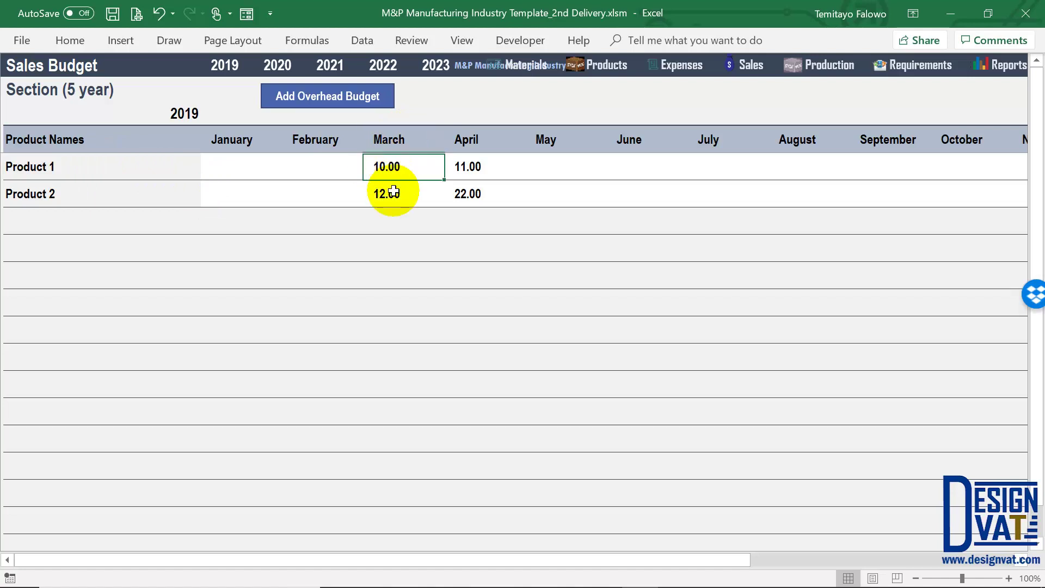
pyautogui.click(386, 189)
pyautogui.moveTo(107, 168); pyautogui.dragTo(96, 194)
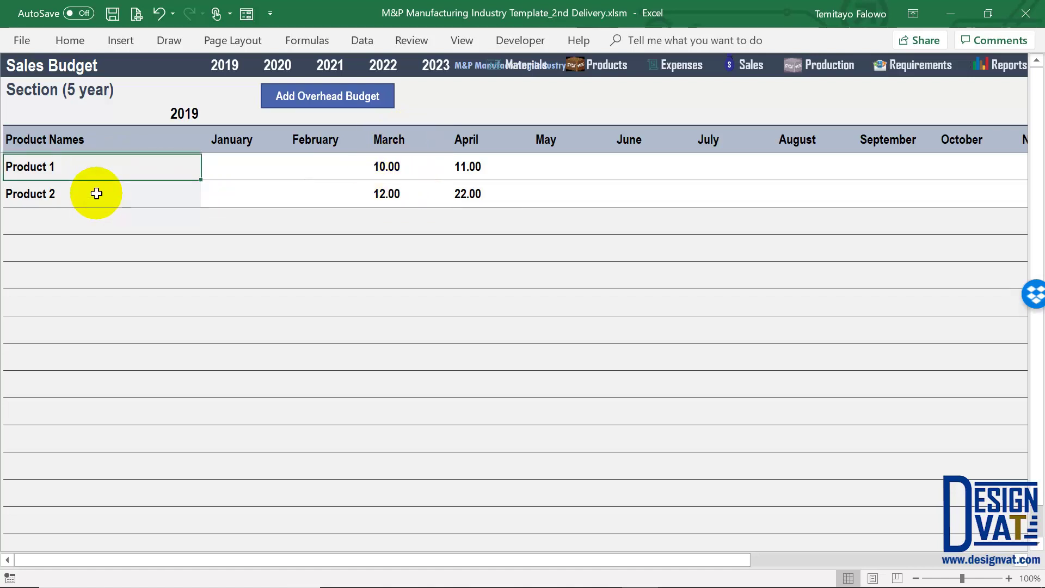
pyautogui.click(125, 199)
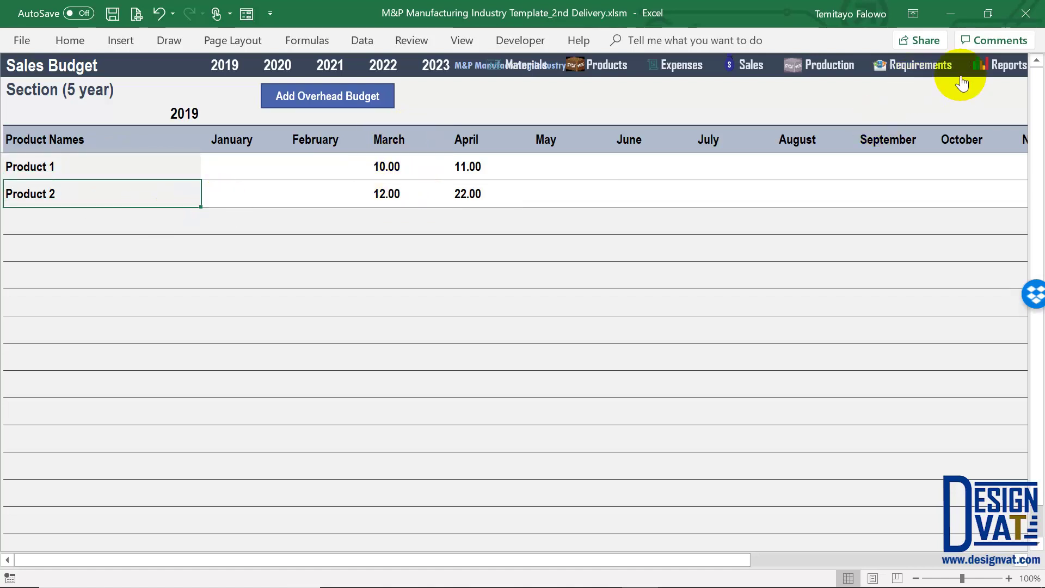
pyautogui.click(1016, 66)
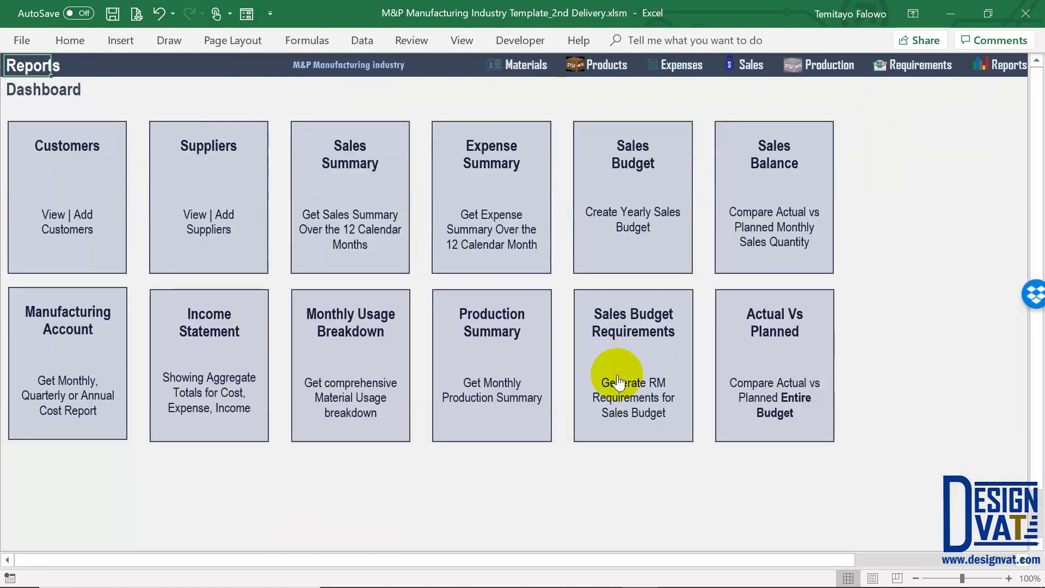
# Generate the Sales Budget Requirements report with year 2019 and month March
pyautogui.click(615, 374)
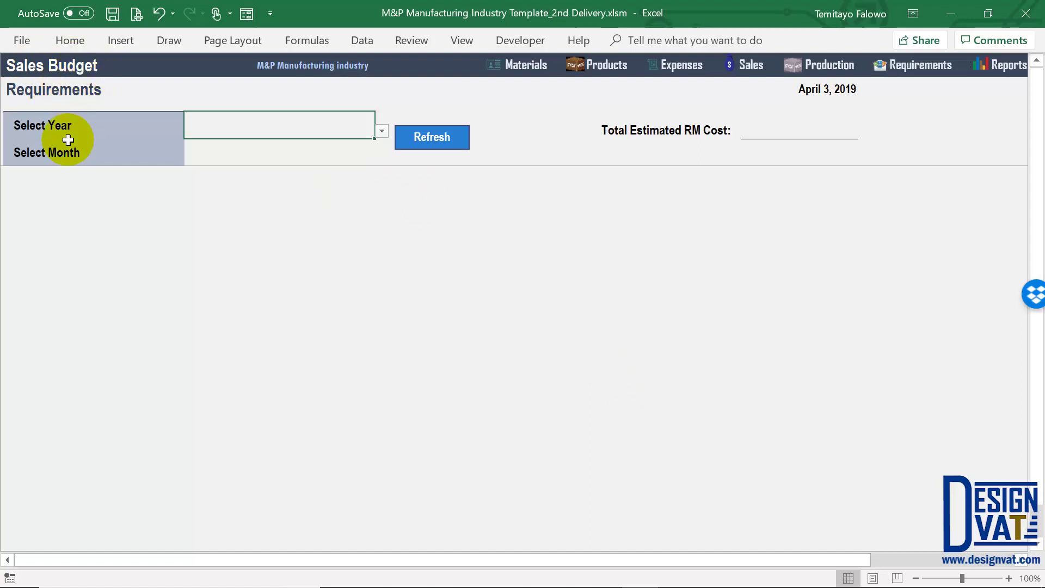
pyautogui.click(382, 133)
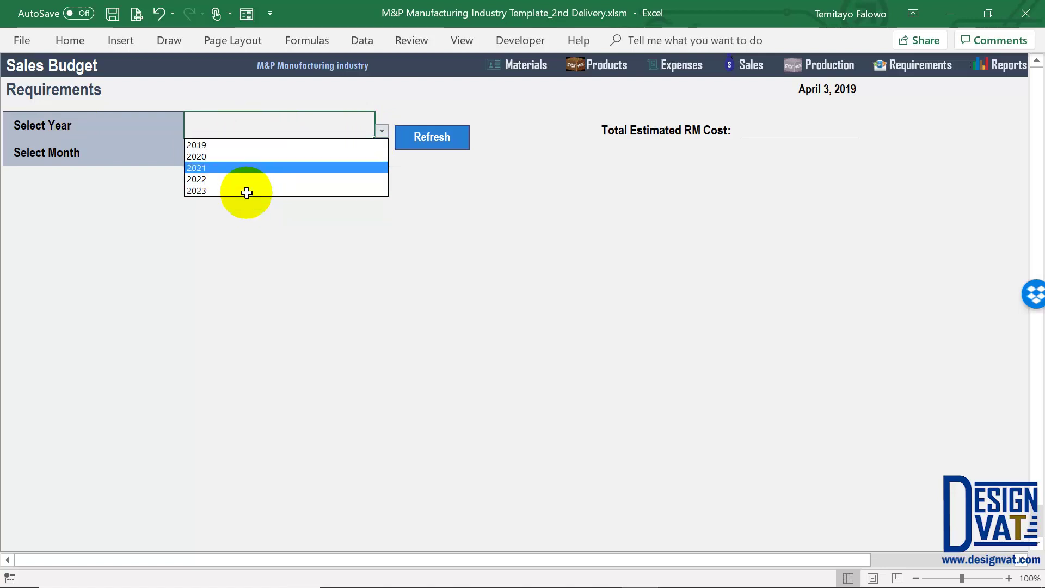
pyautogui.click(198, 145)
pyautogui.click(221, 164)
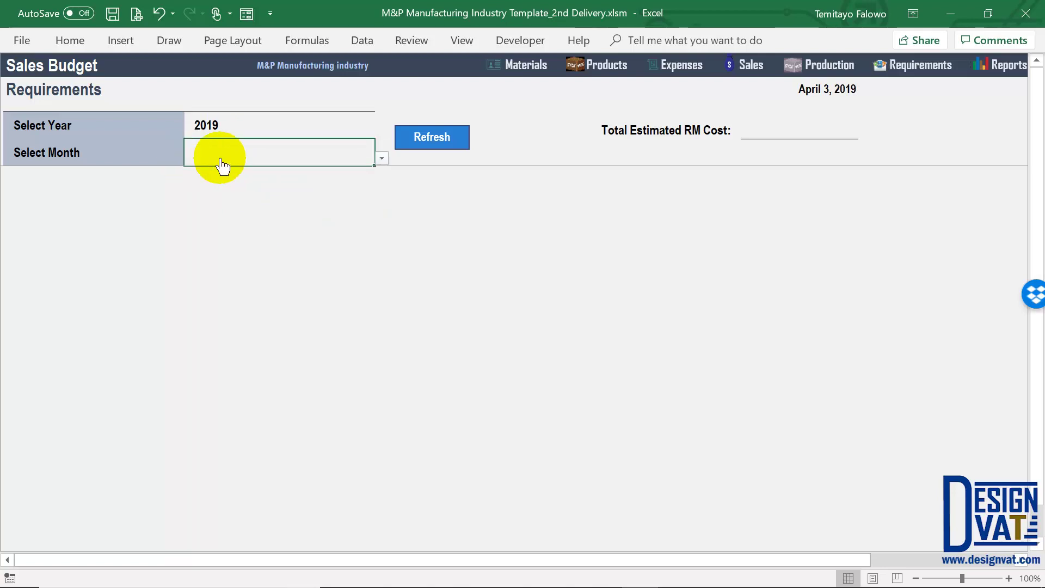
pyautogui.click(382, 163)
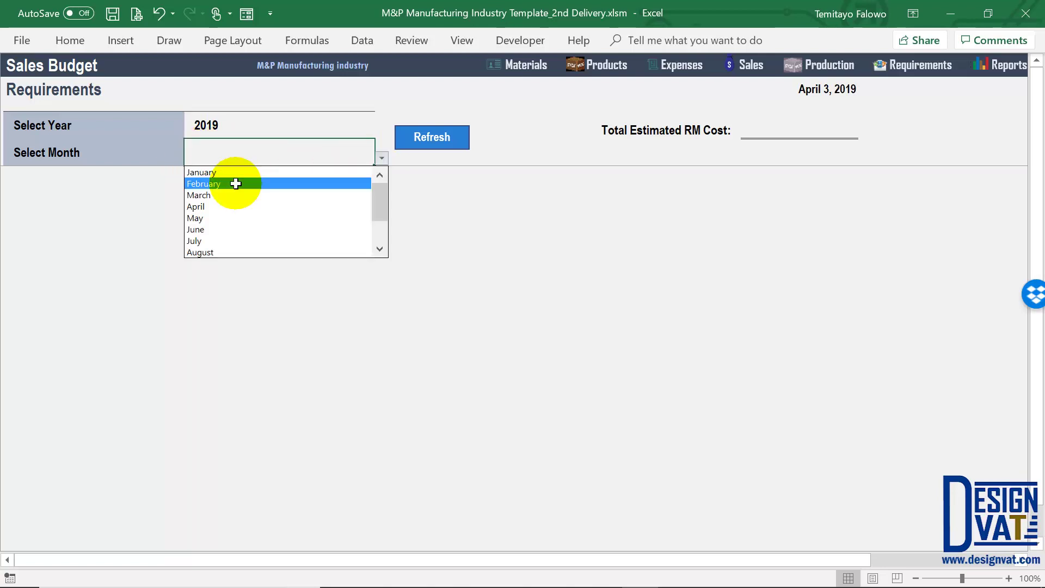
pyautogui.click(217, 193)
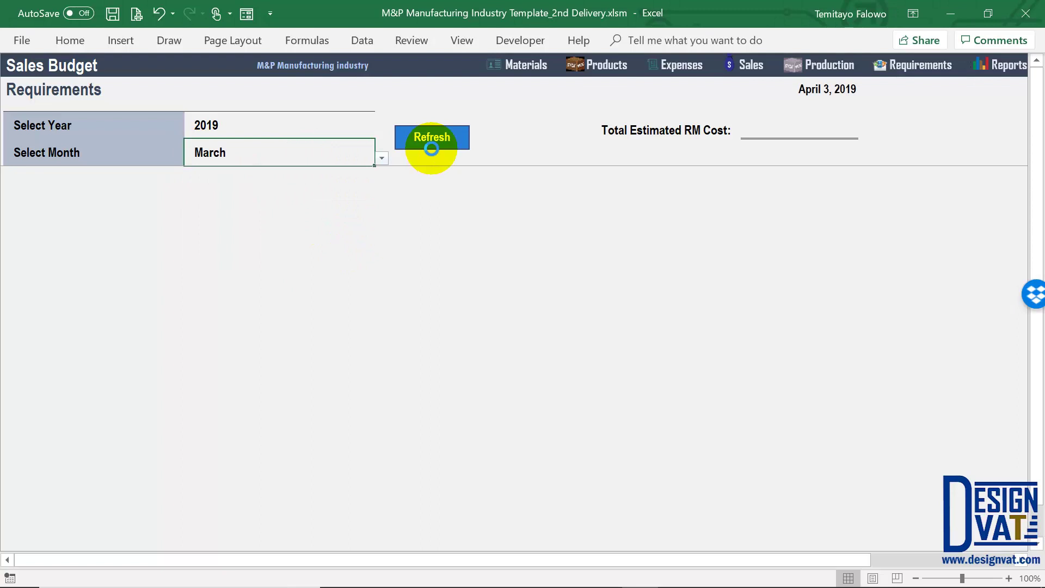
pyautogui.click(432, 139)
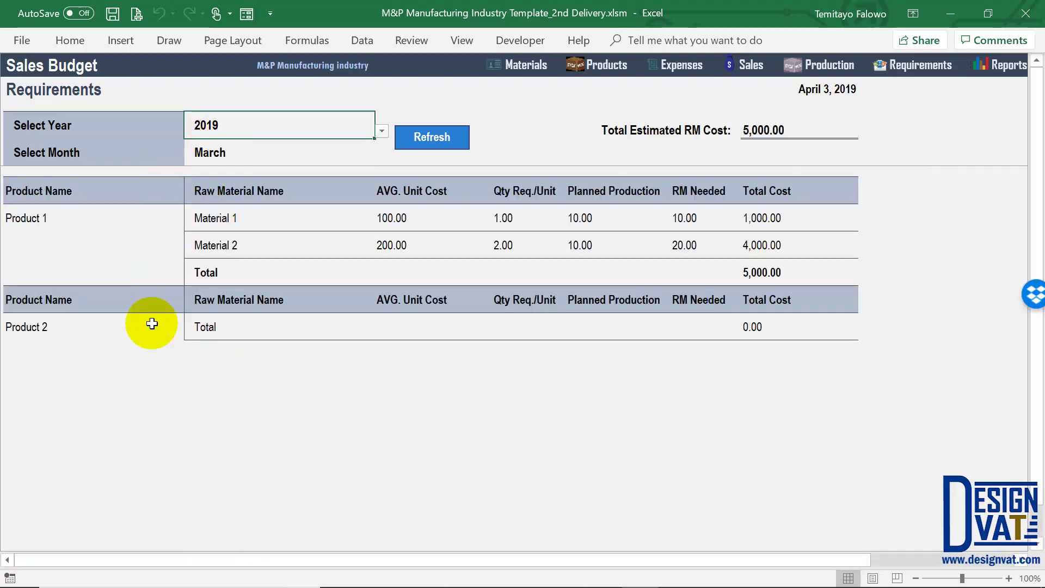
pyautogui.click(40, 217)
pyautogui.click(44, 333)
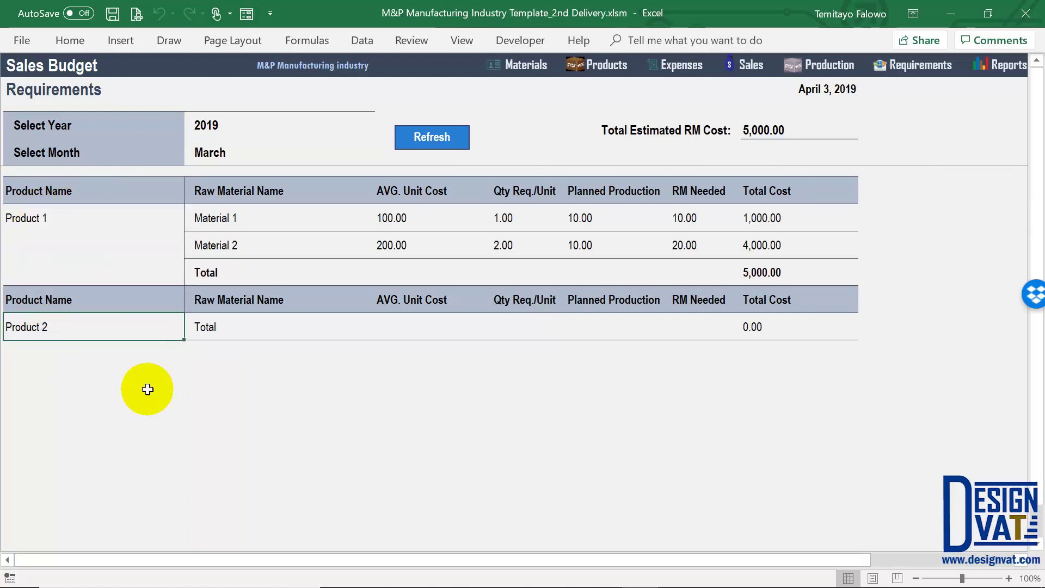
pyautogui.click(51, 217)
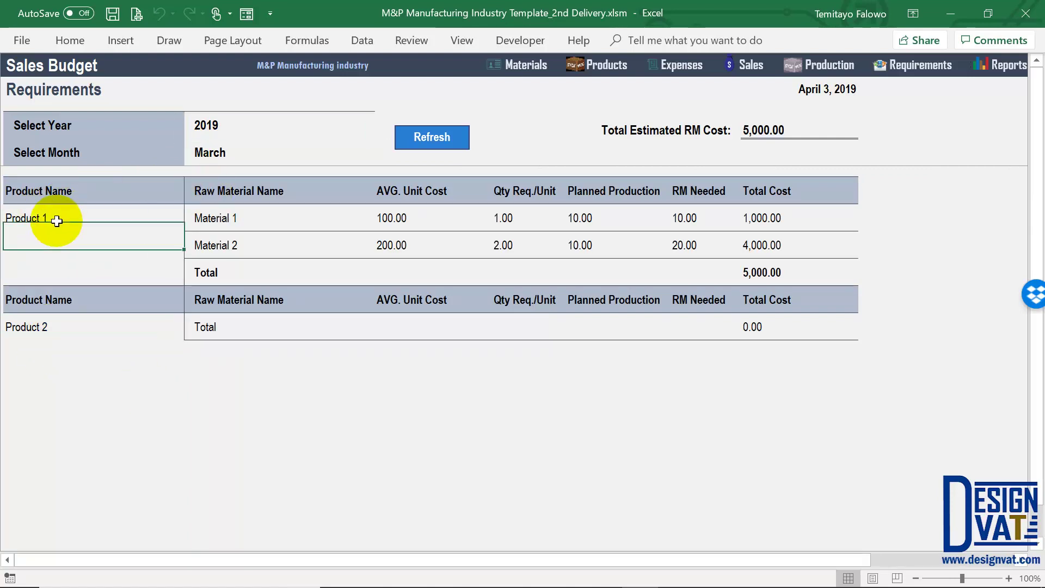
pyautogui.click(255, 220)
pyautogui.click(233, 246)
pyautogui.click(405, 223)
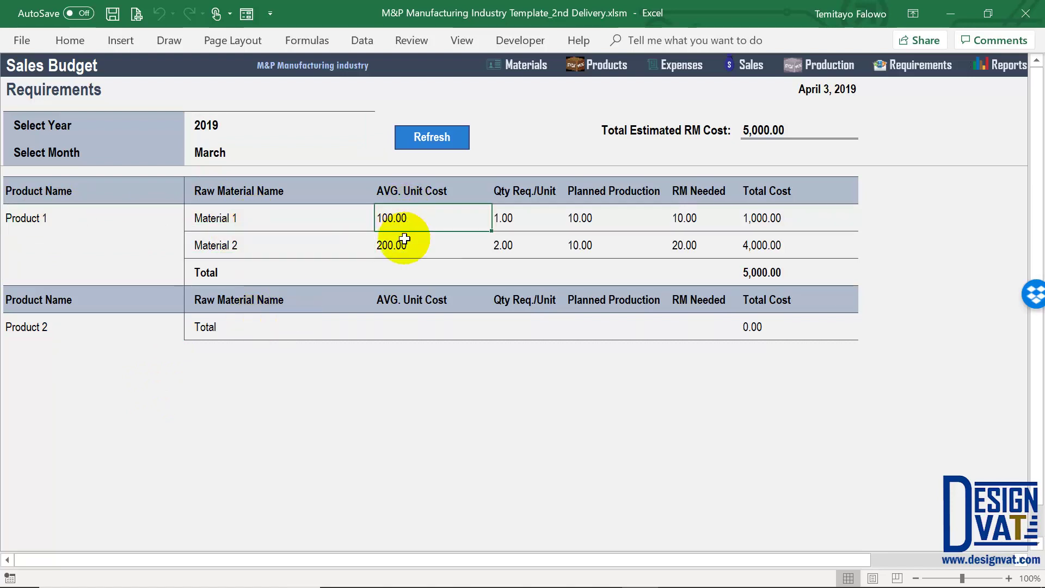
pyautogui.moveTo(404, 238); pyautogui.dragTo(403, 239)
pyautogui.click(254, 214)
pyautogui.click(245, 245)
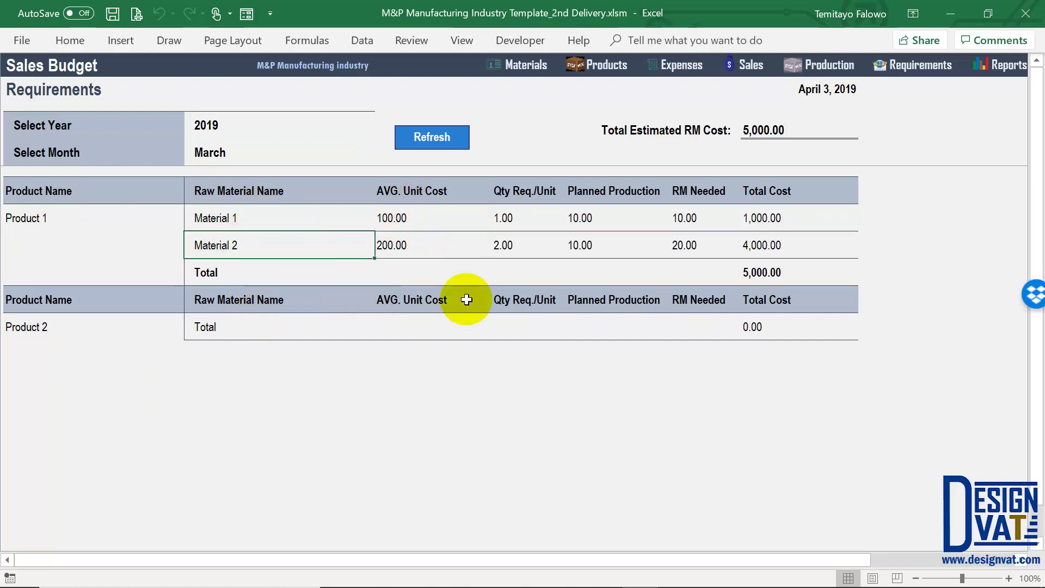
pyautogui.click(504, 217)
pyautogui.click(506, 247)
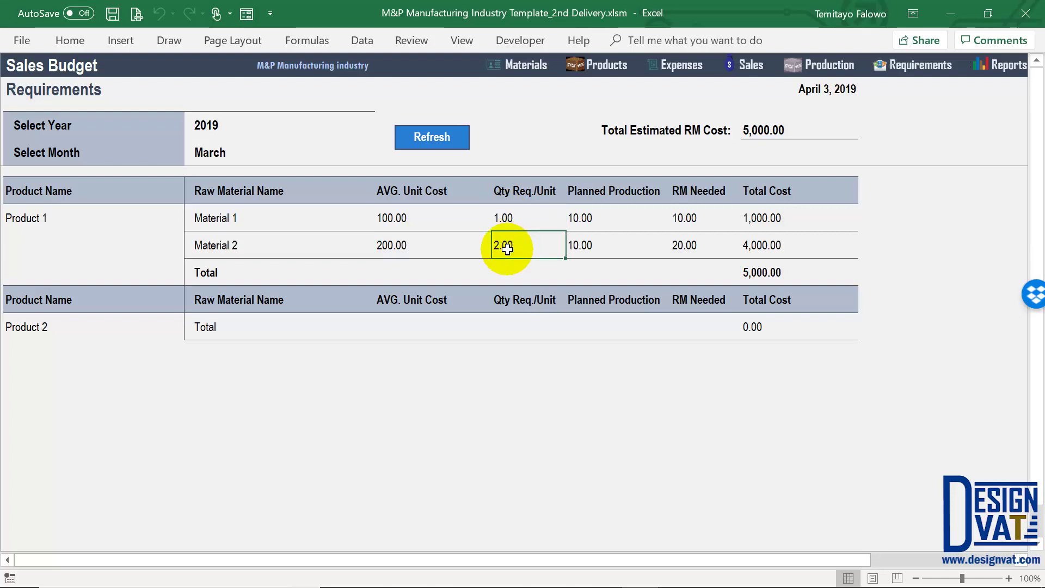
pyautogui.click(596, 214)
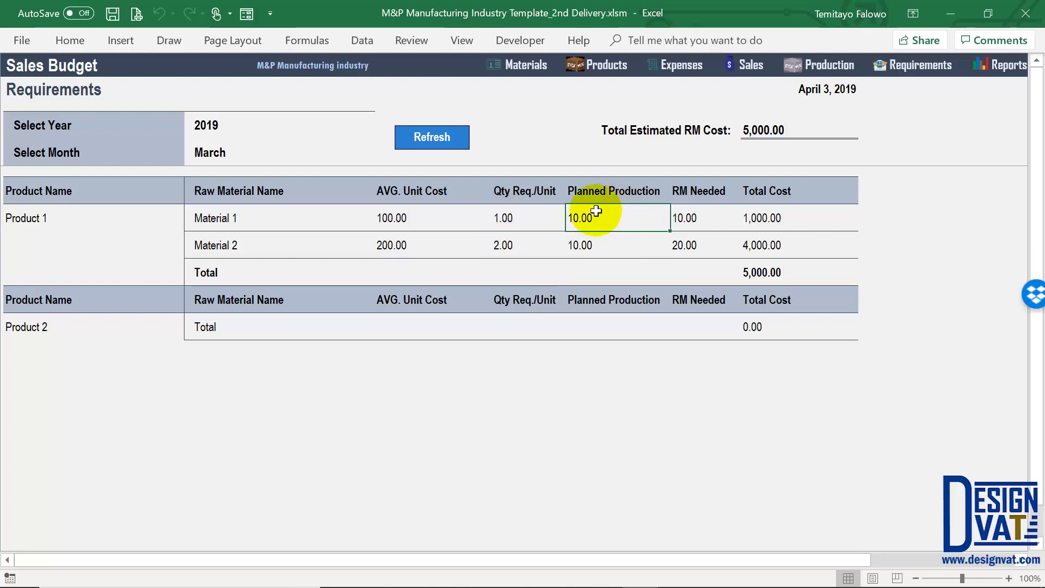
pyautogui.moveTo(593, 247); pyautogui.dragTo(591, 253)
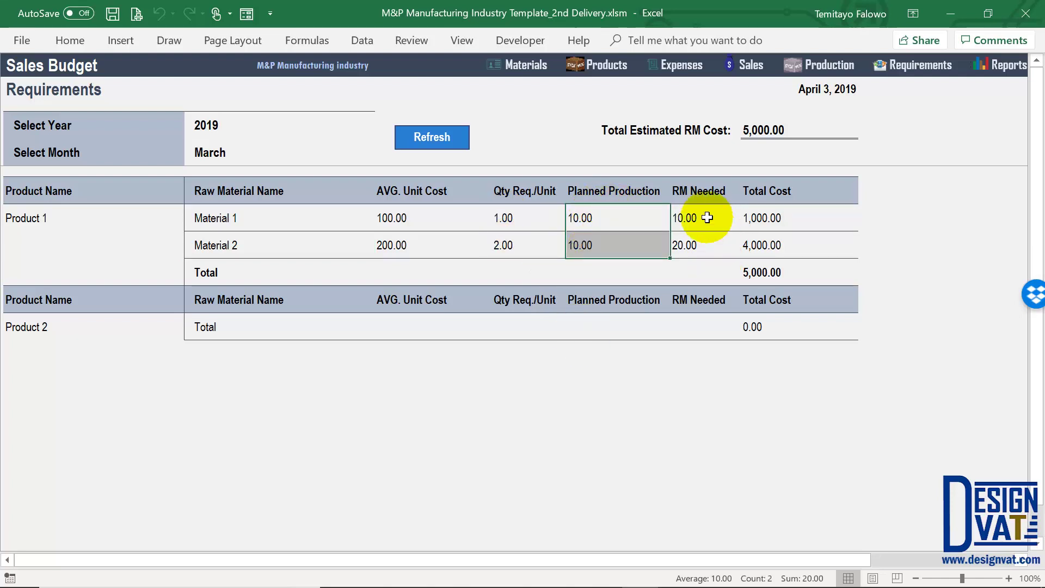
pyautogui.click(697, 214)
pyautogui.click(682, 249)
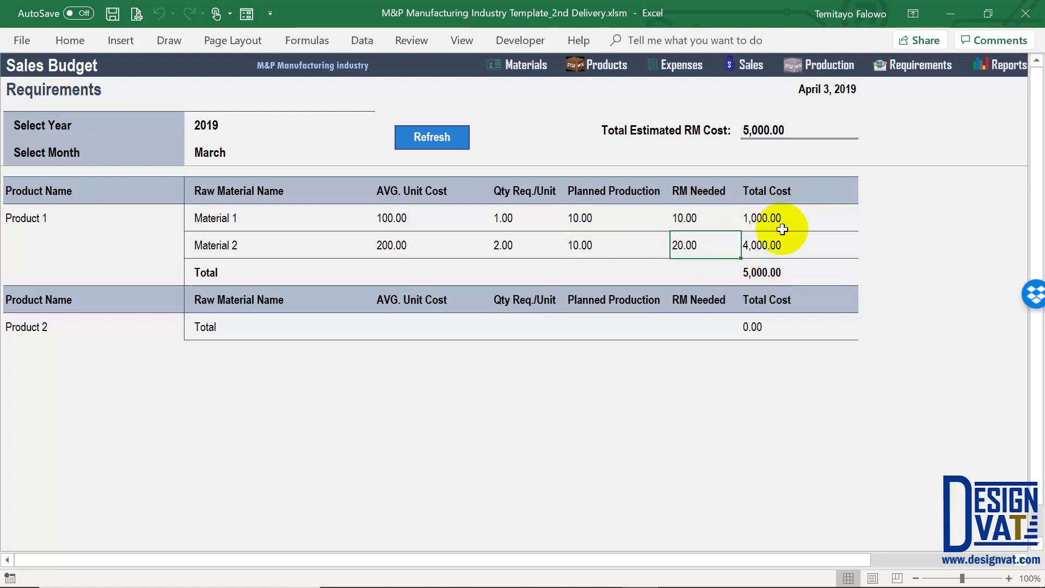
pyautogui.moveTo(781, 226); pyautogui.dragTo(781, 252)
pyautogui.click(768, 274)
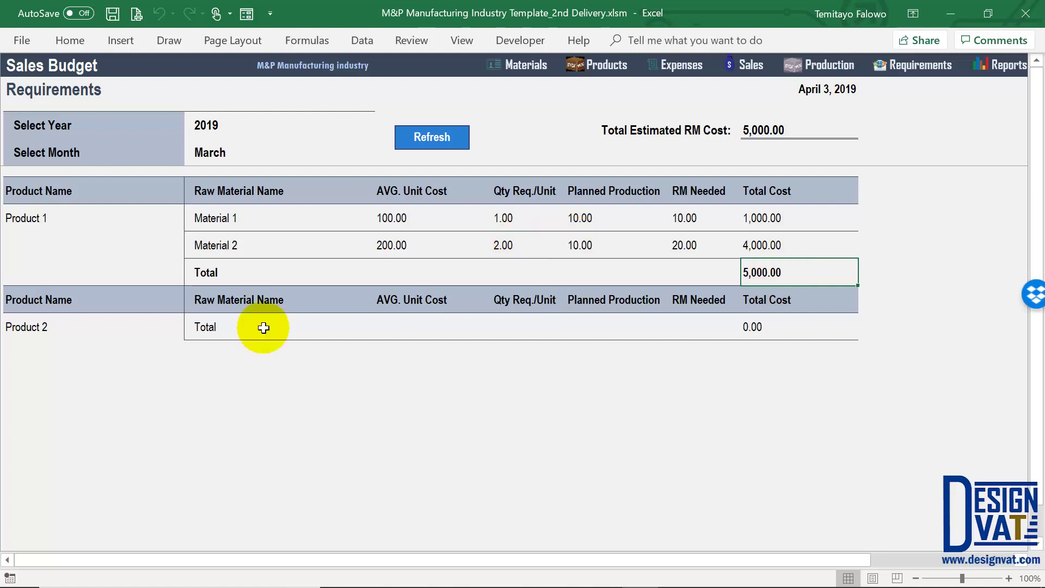
pyautogui.click(85, 326)
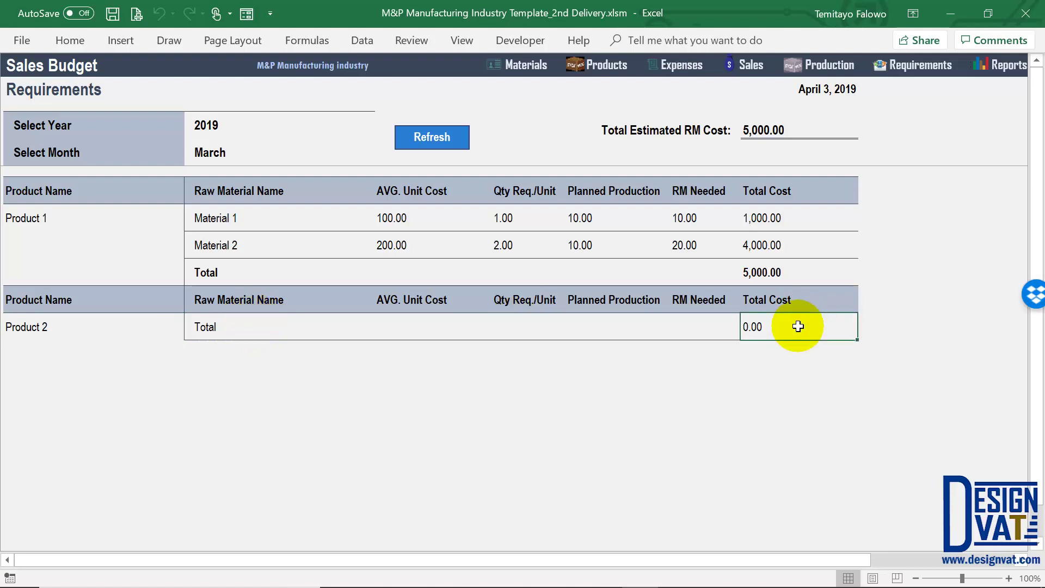
# Look over Product 1's two material build rows, then reopen the Sales Budget Requirements report
pyautogui.click(924, 77)
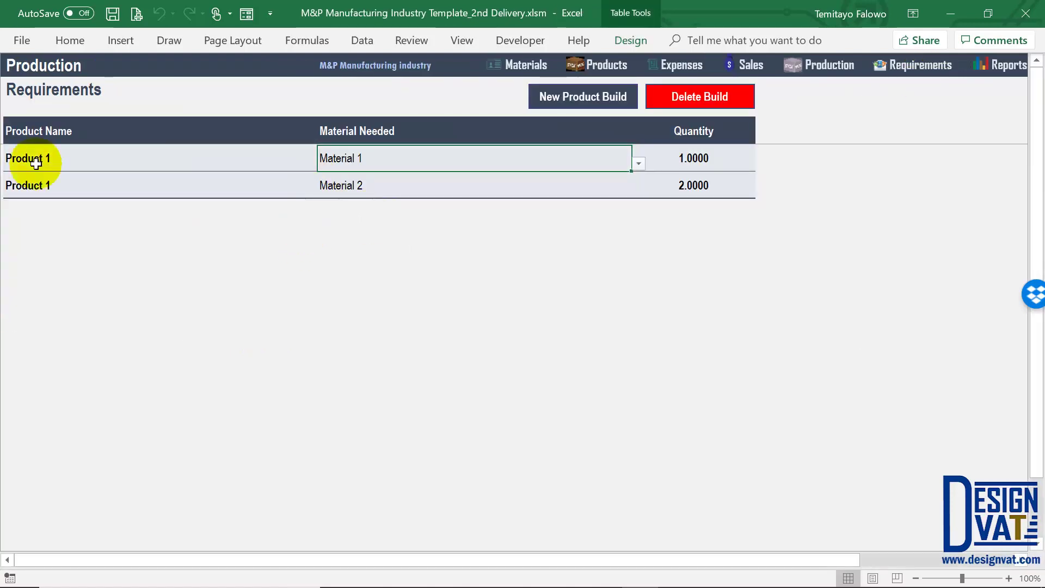
pyautogui.moveTo(36, 163); pyautogui.dragTo(39, 185)
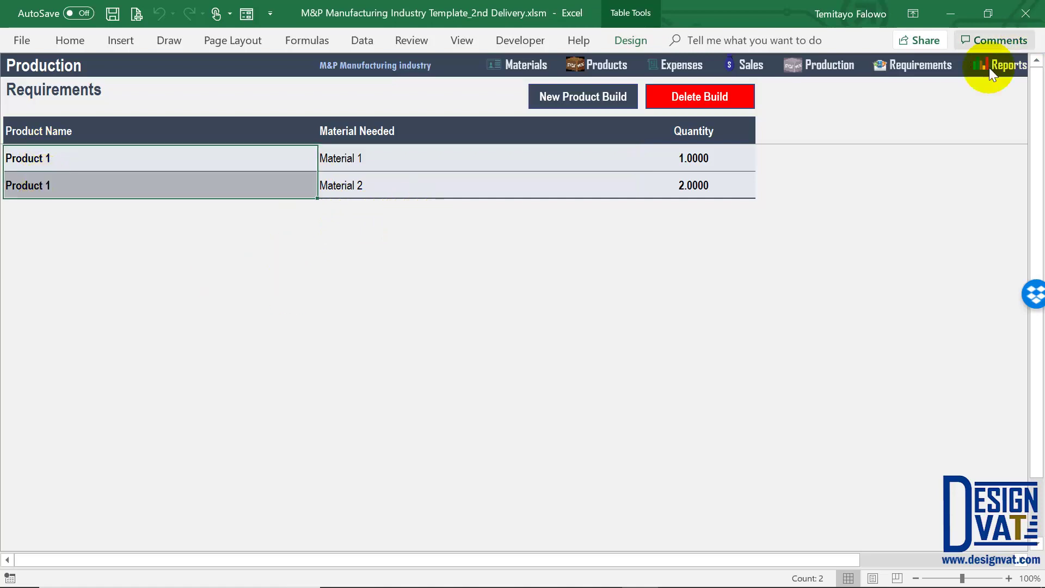
pyautogui.click(1007, 65)
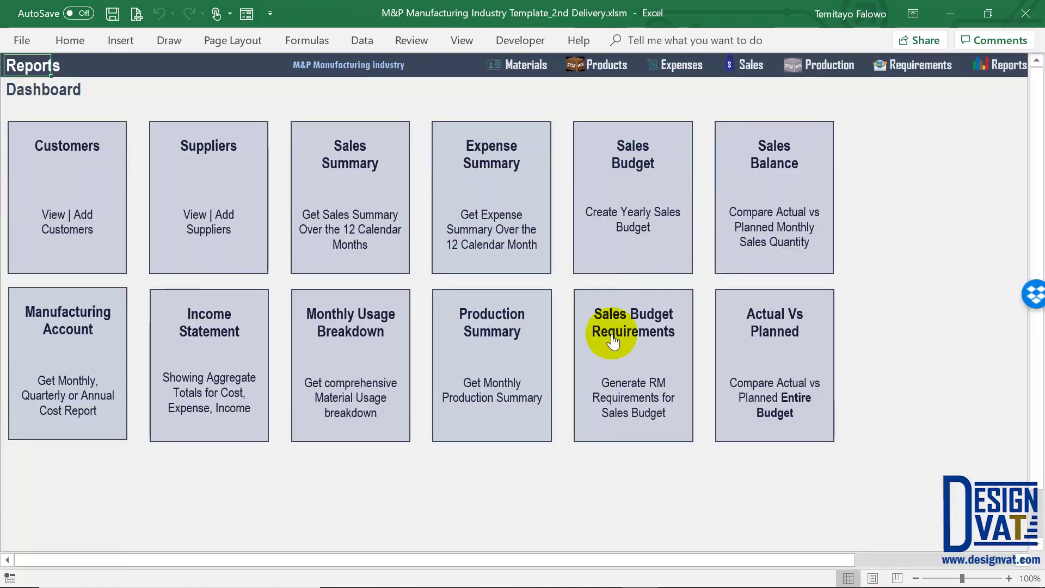
pyautogui.click(595, 295)
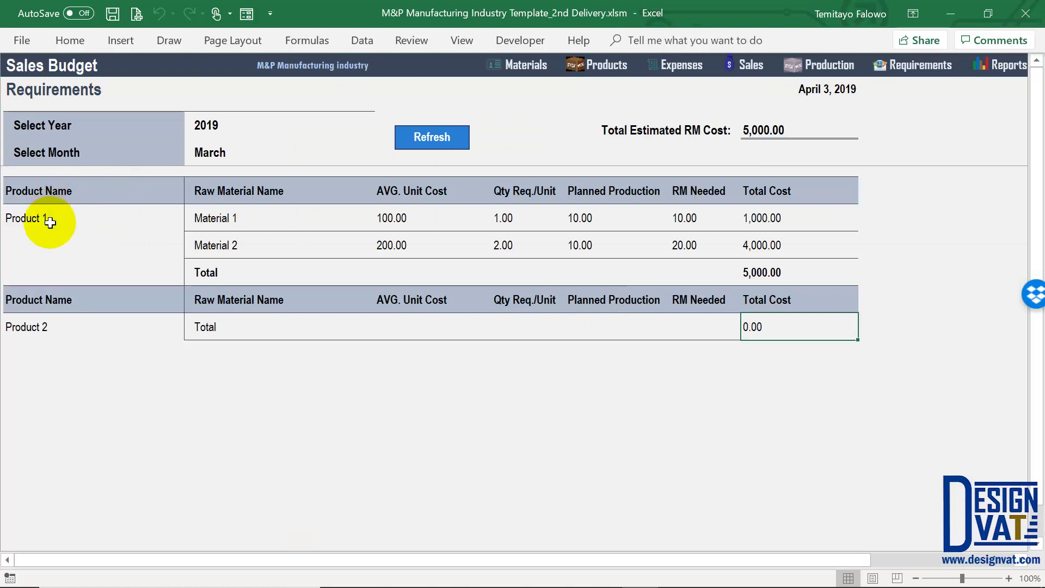
# Verify Product 1's Material 1 and Material 2 costs total 5,000.00
pyautogui.click(47, 226)
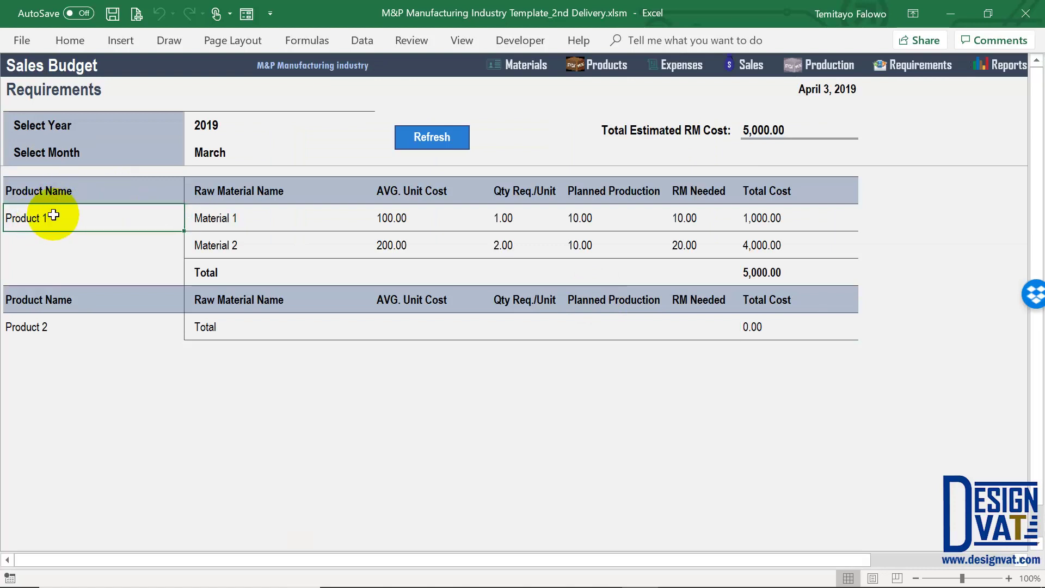
pyautogui.moveTo(235, 218); pyautogui.dragTo(544, 217)
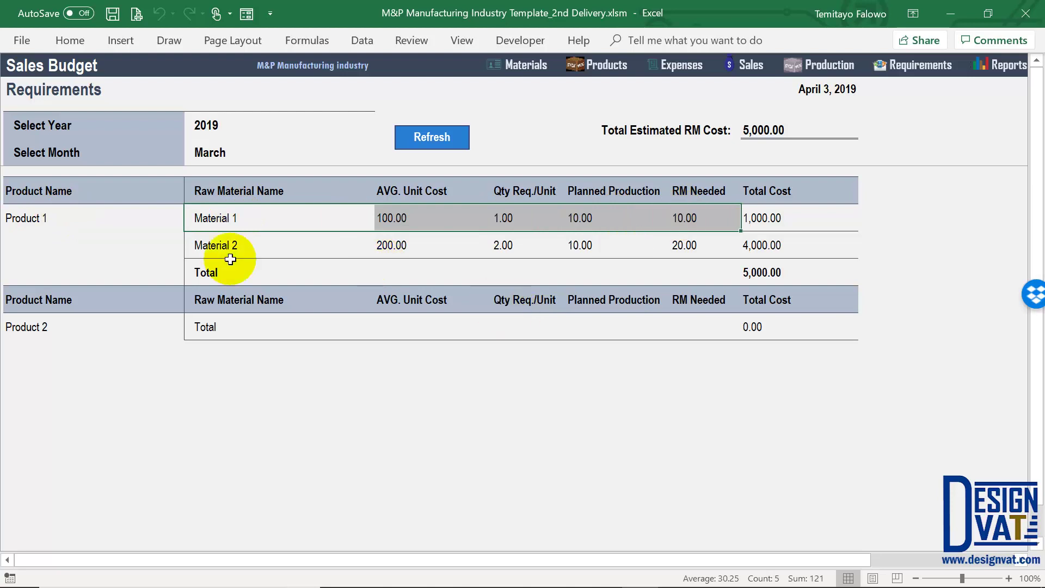
pyautogui.click(332, 245)
pyautogui.moveTo(649, 250); pyautogui.dragTo(800, 241)
pyautogui.click(774, 275)
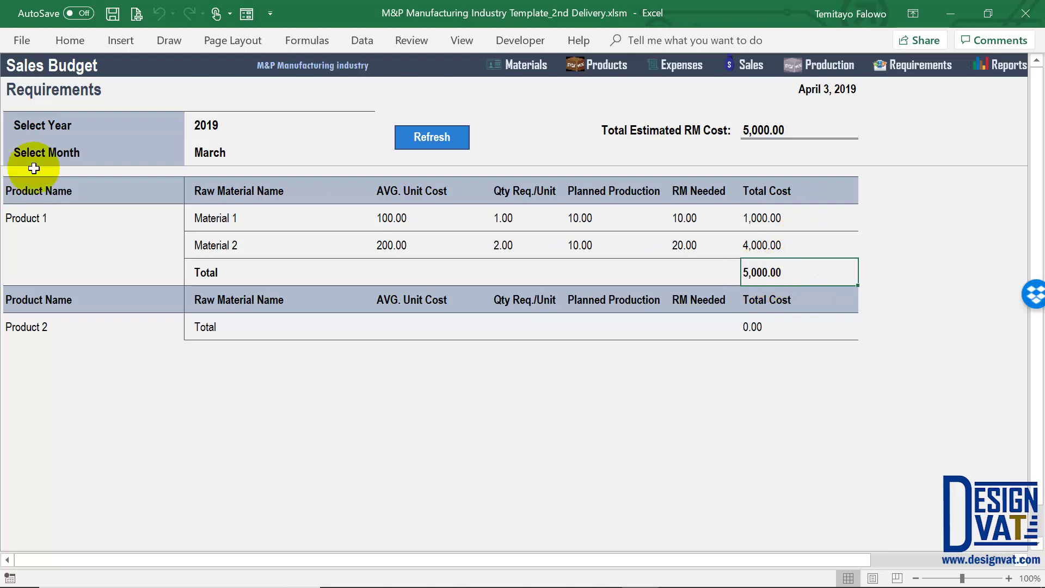
pyautogui.click(47, 217)
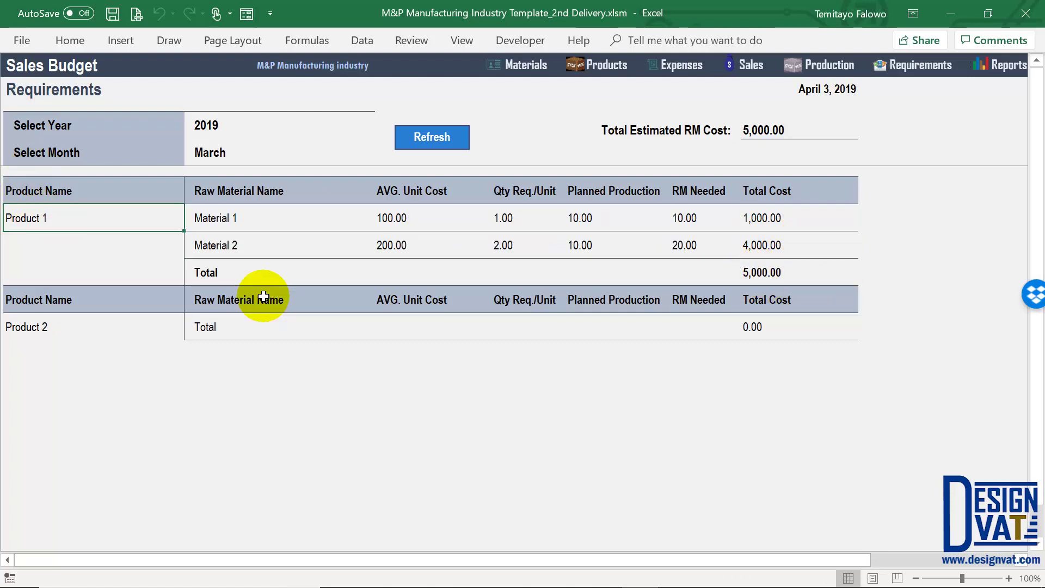
pyautogui.click(835, 62)
# Create a new material build for Product 2 with 1 material
pyautogui.click(549, 92)
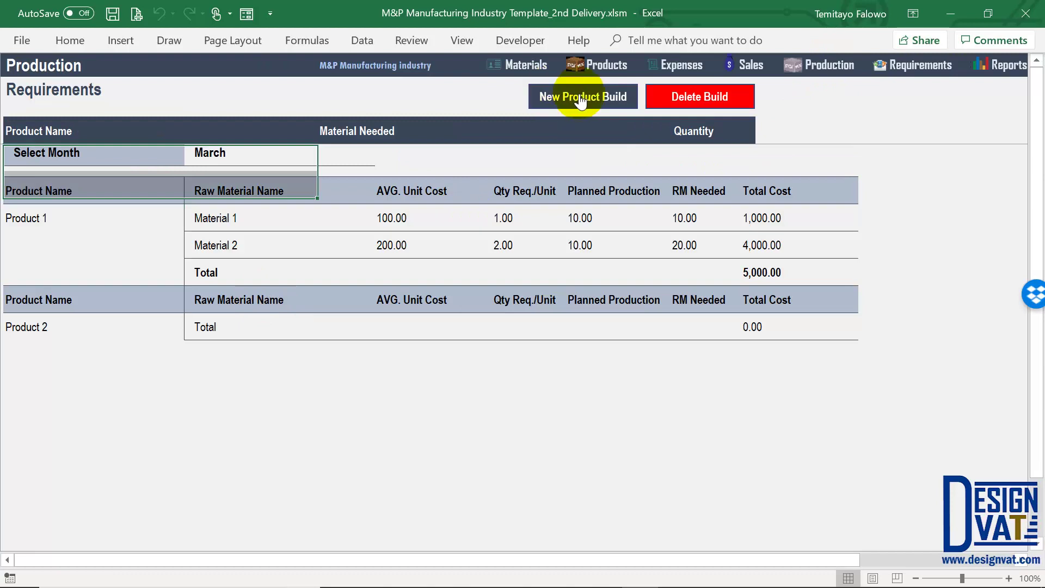
pyautogui.click(733, 272)
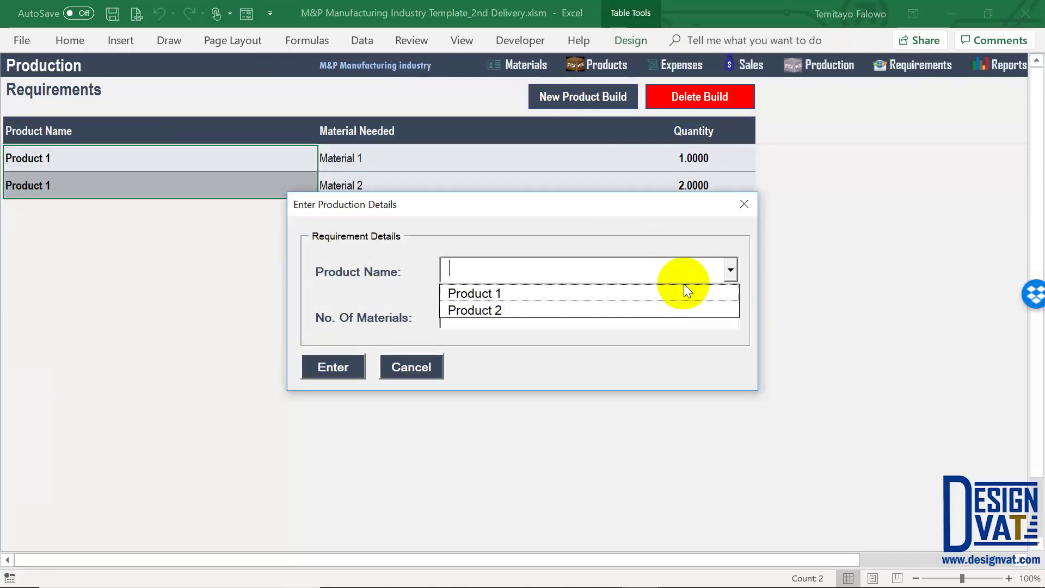
pyautogui.click(660, 306)
pyautogui.click(536, 319)
pyautogui.write('1')
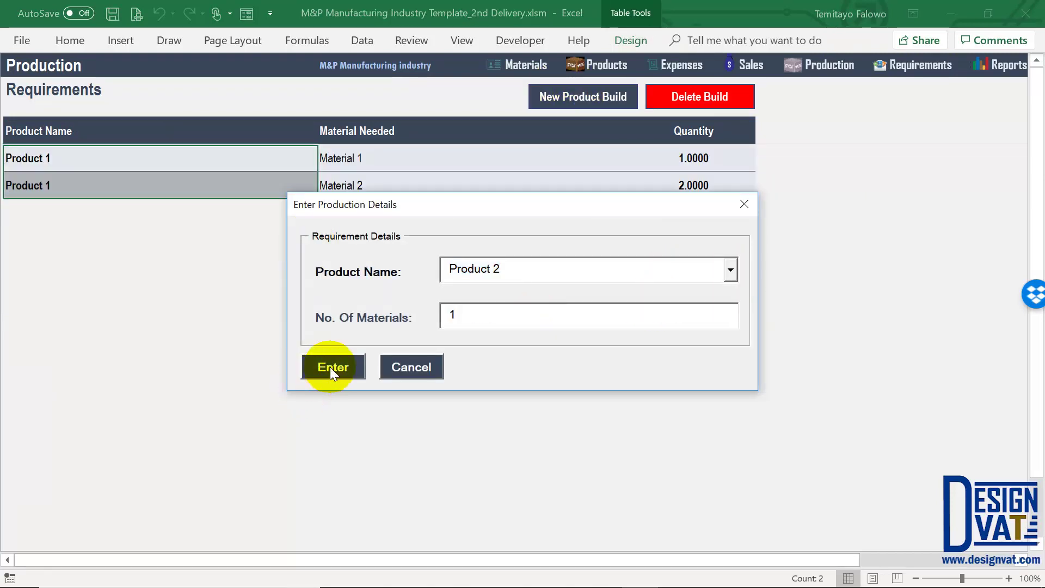
pyautogui.click(327, 366)
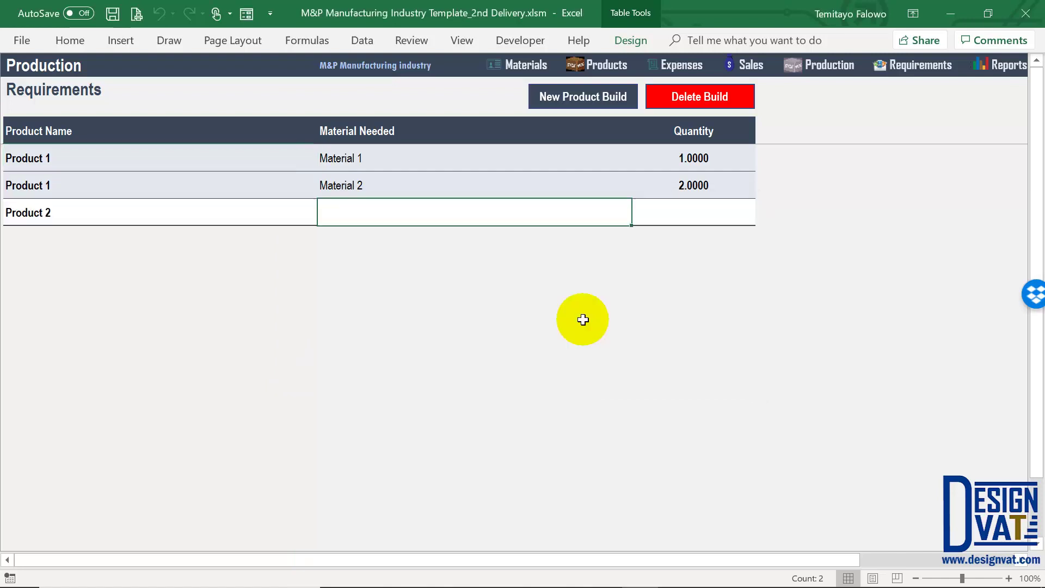
# Assign Material 2 with a quantity of 3 to the Product 2 build
pyautogui.click(638, 217)
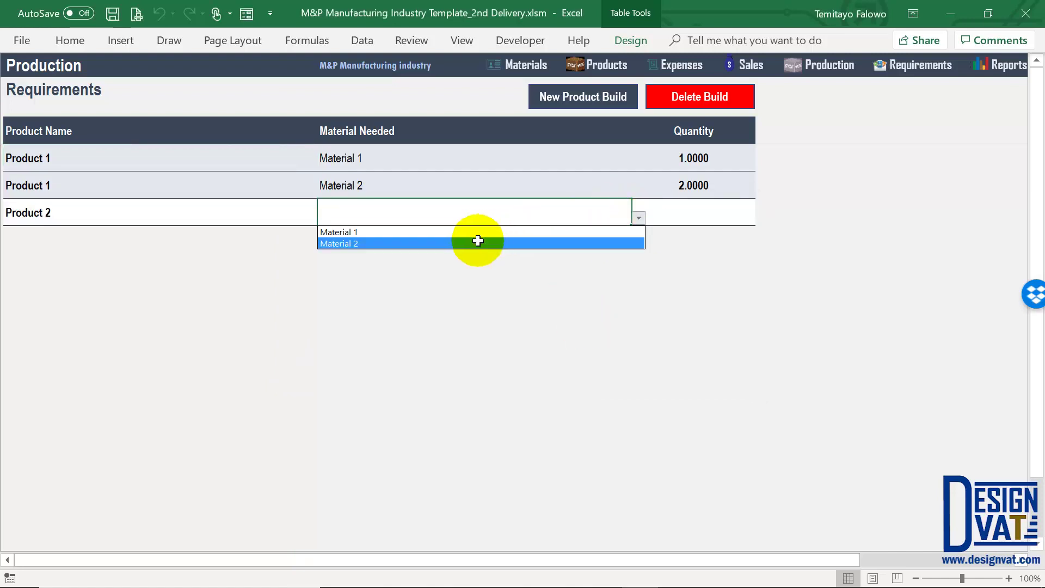
pyautogui.click(498, 240)
pyautogui.doubleClick(700, 210)
pyautogui.write('3')
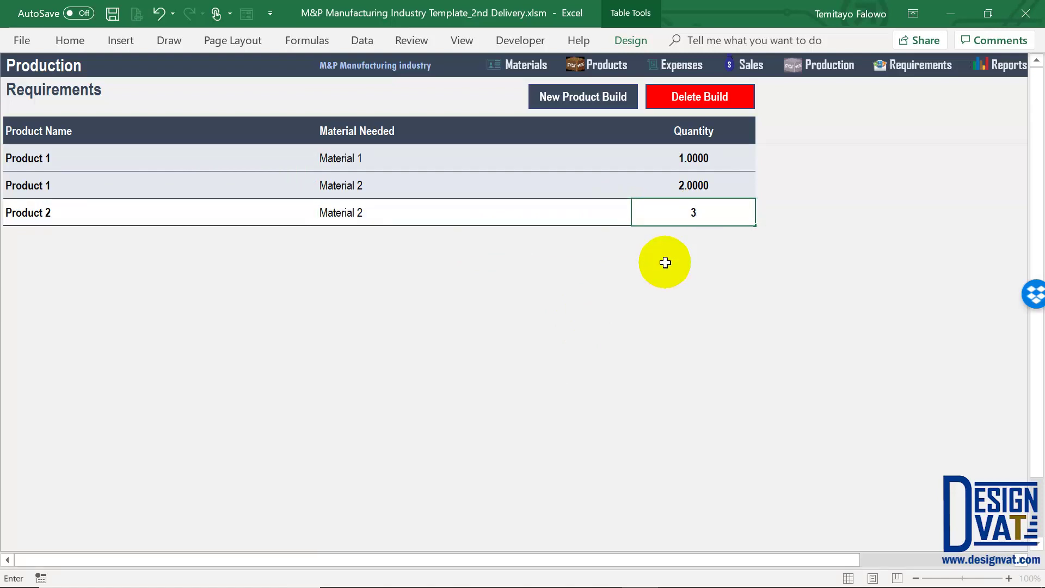
pyautogui.press('Return')
pyautogui.click(736, 212)
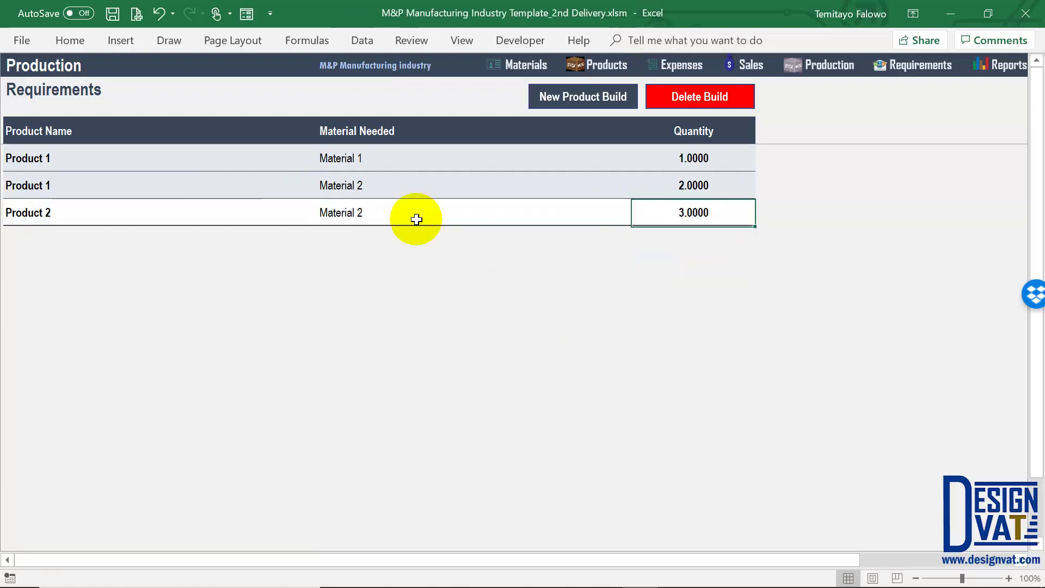
pyautogui.click(413, 221)
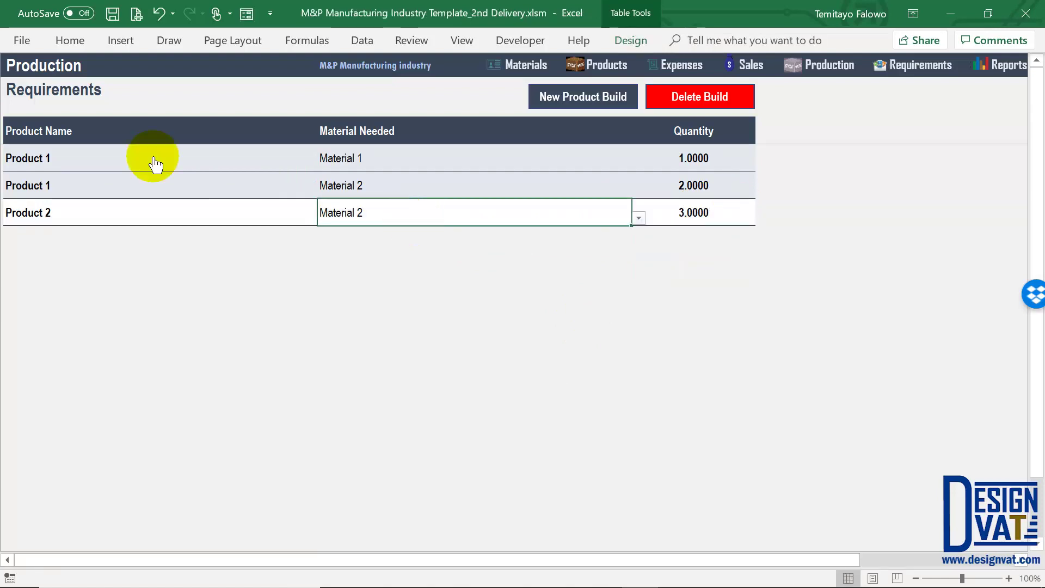
pyautogui.click(41, 211)
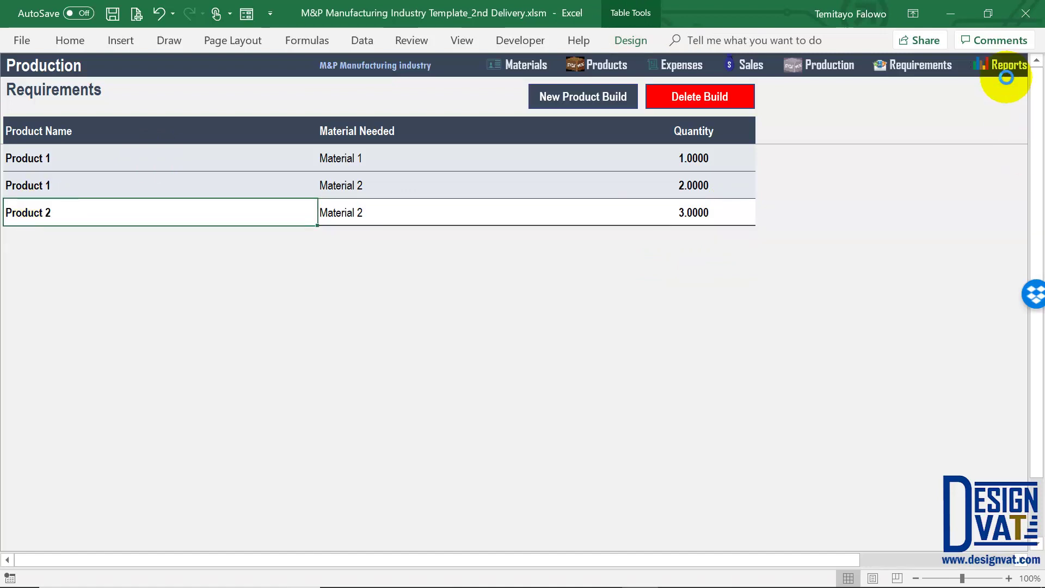
pyautogui.click(1006, 66)
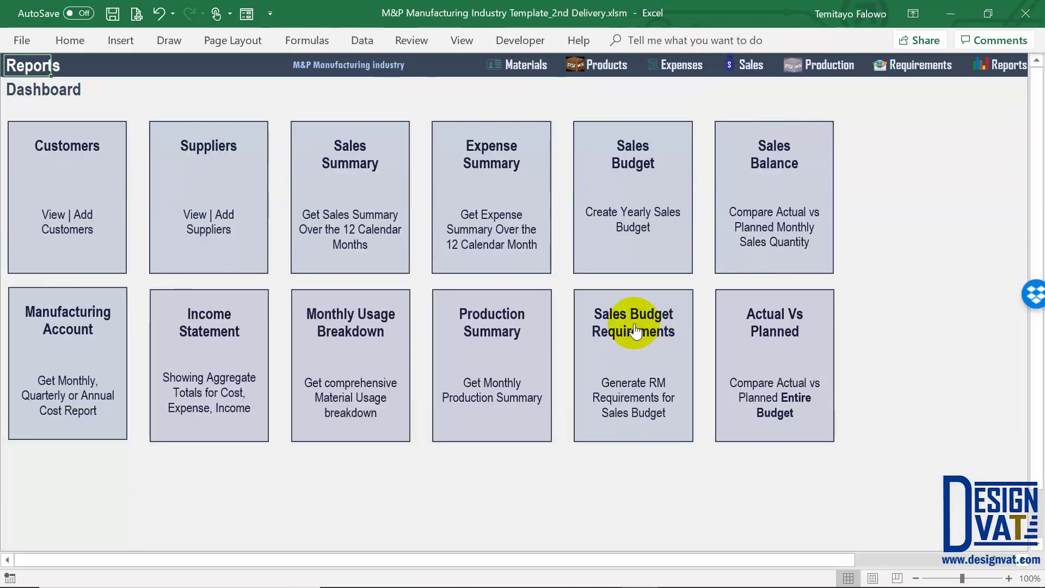
# Reopen the Sales Budget Requirements report and refresh it with 2019 and March selected
pyautogui.click(635, 330)
pyautogui.click(433, 137)
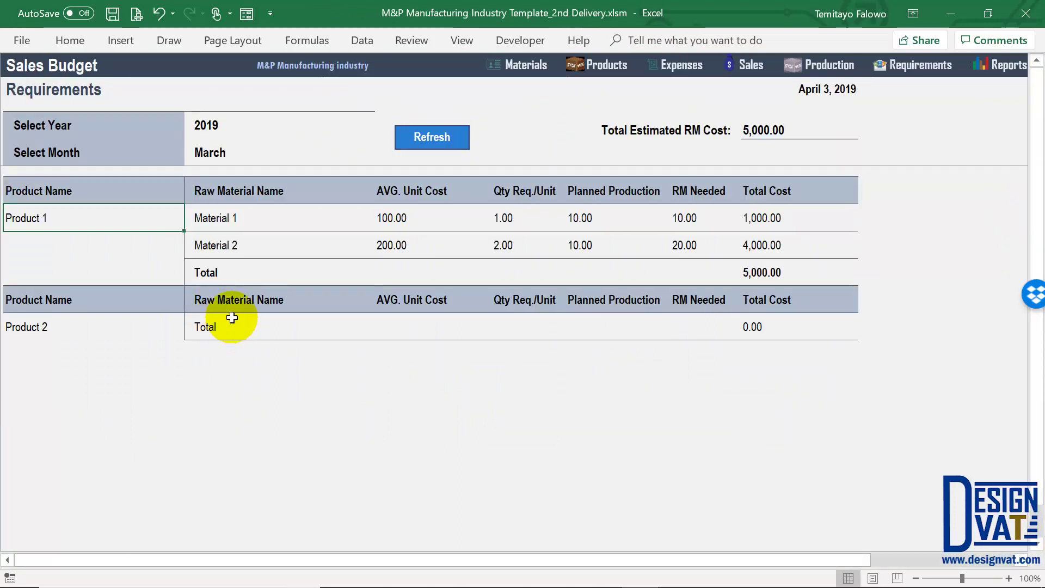
pyautogui.moveTo(233, 125); pyautogui.dragTo(229, 154)
pyautogui.click(437, 137)
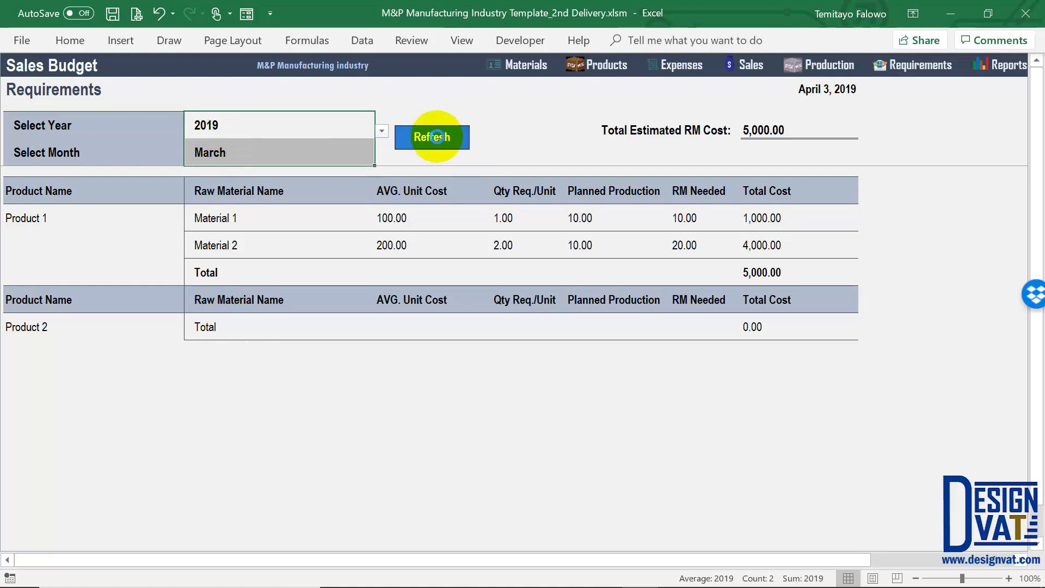
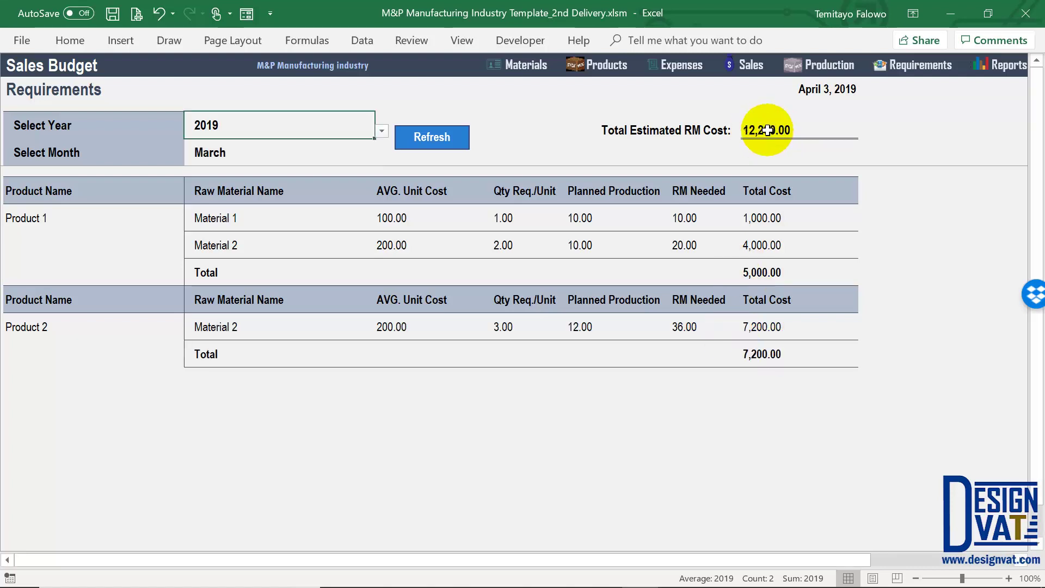
# Review Product 2's March requirements: 3.00 per unit, 12.00 planned, 36.00 material, 7,200.00 cost
pyautogui.click(58, 325)
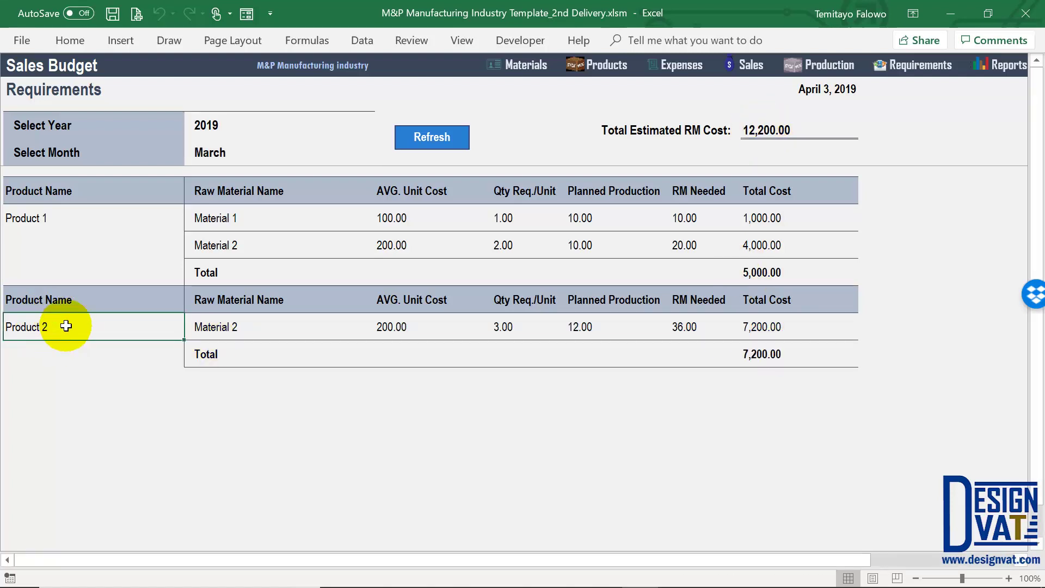
pyautogui.click(236, 333)
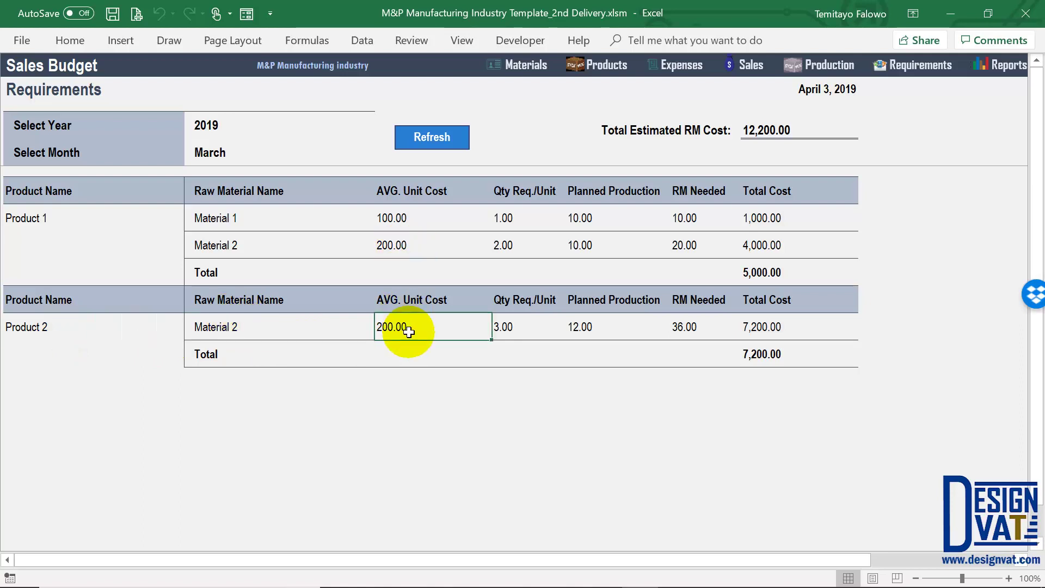
pyautogui.click(516, 327)
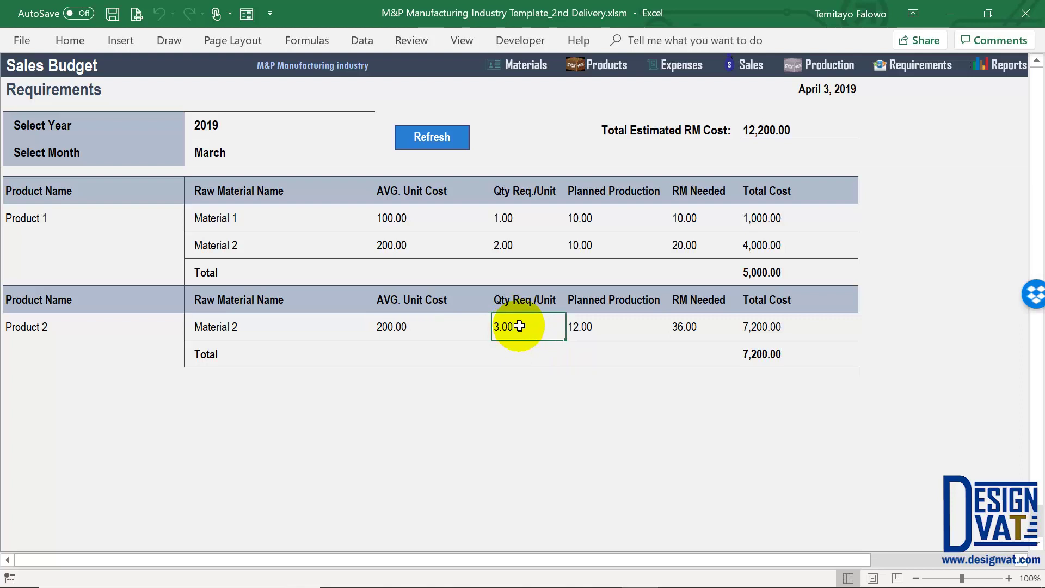
pyautogui.click(598, 328)
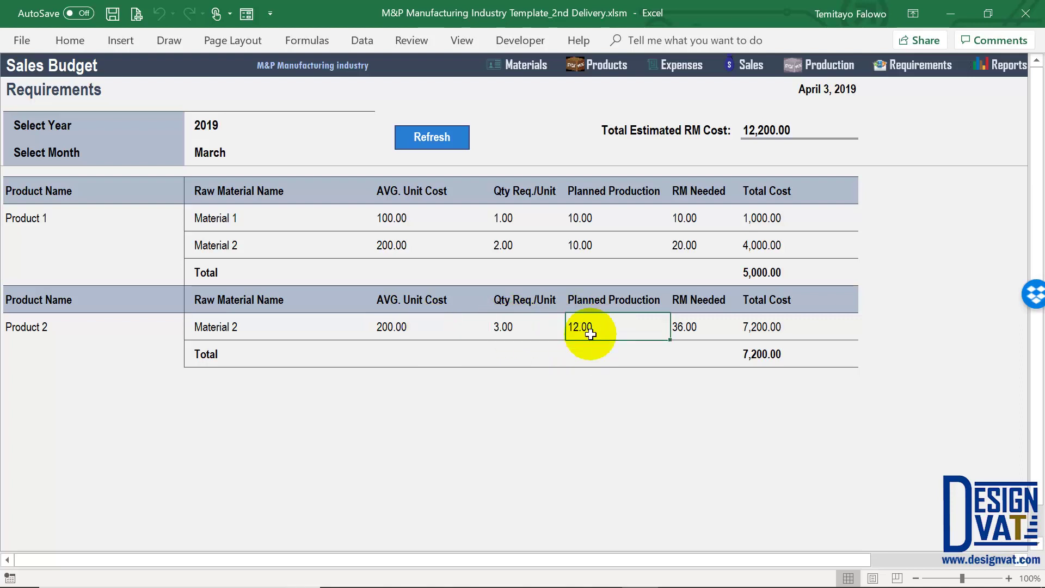
pyautogui.click(699, 329)
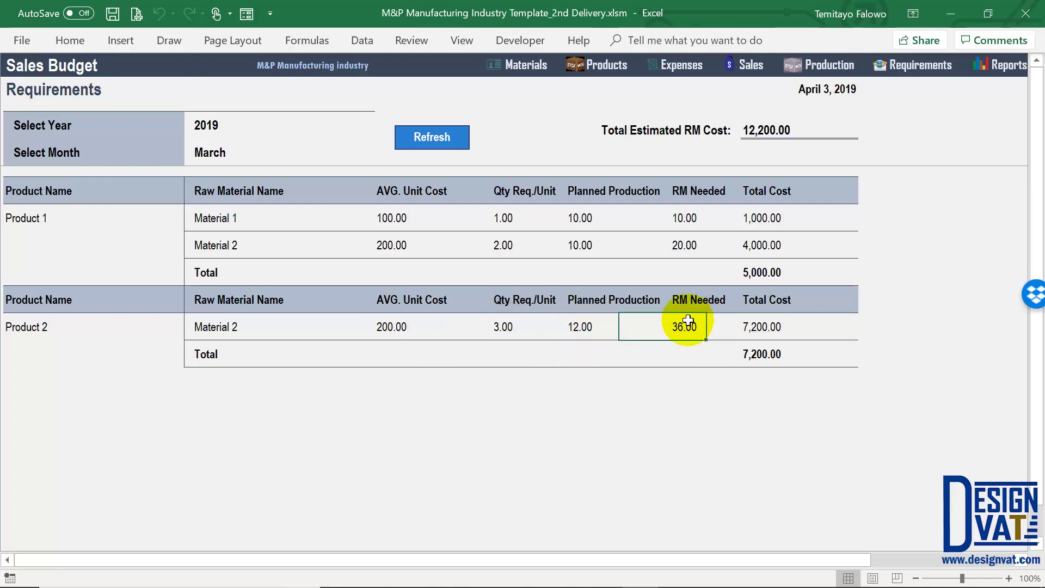
pyautogui.click(504, 326)
pyautogui.click(599, 326)
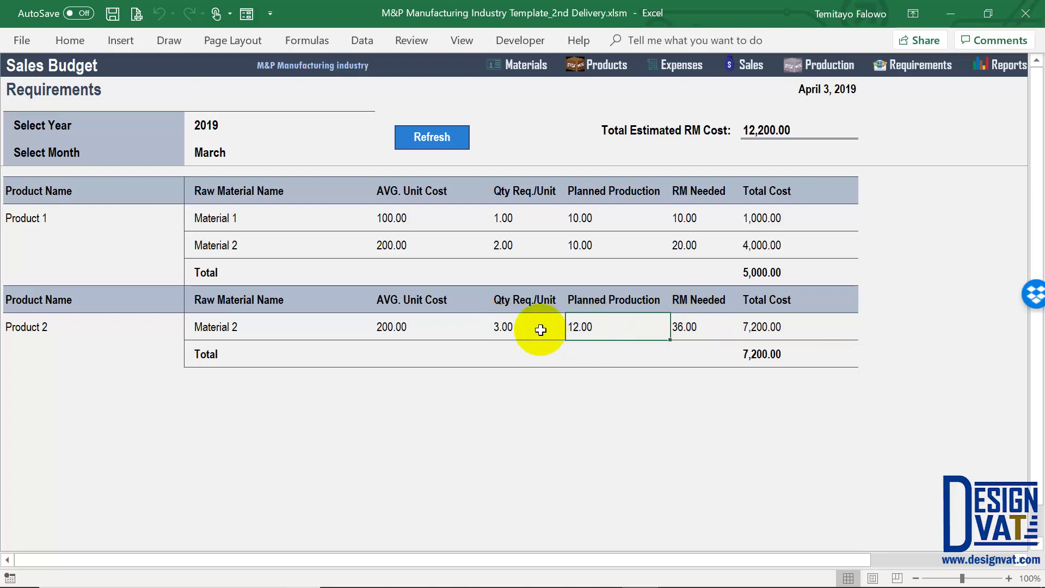
pyautogui.click(680, 327)
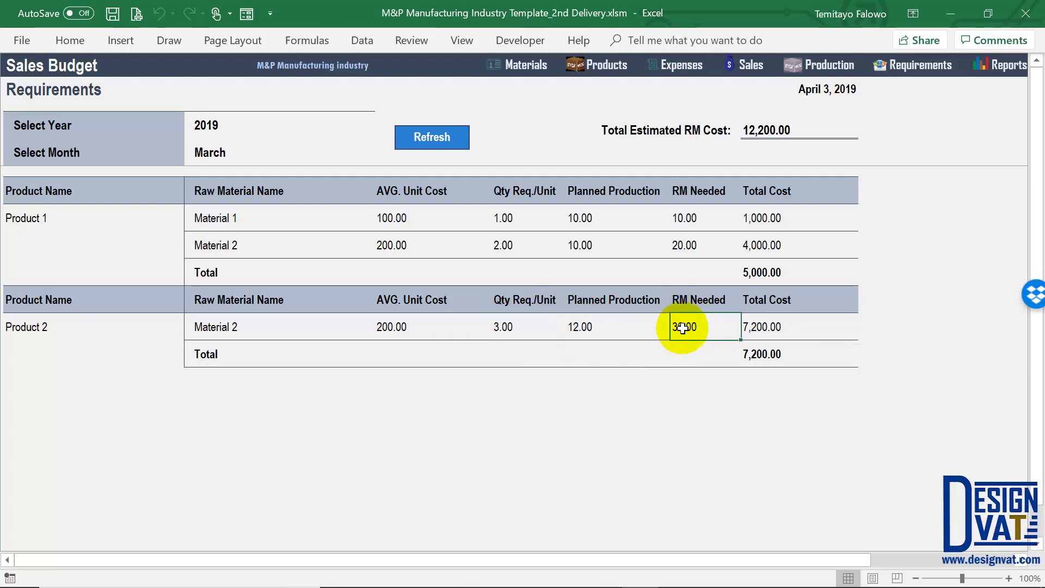
pyautogui.click(421, 327)
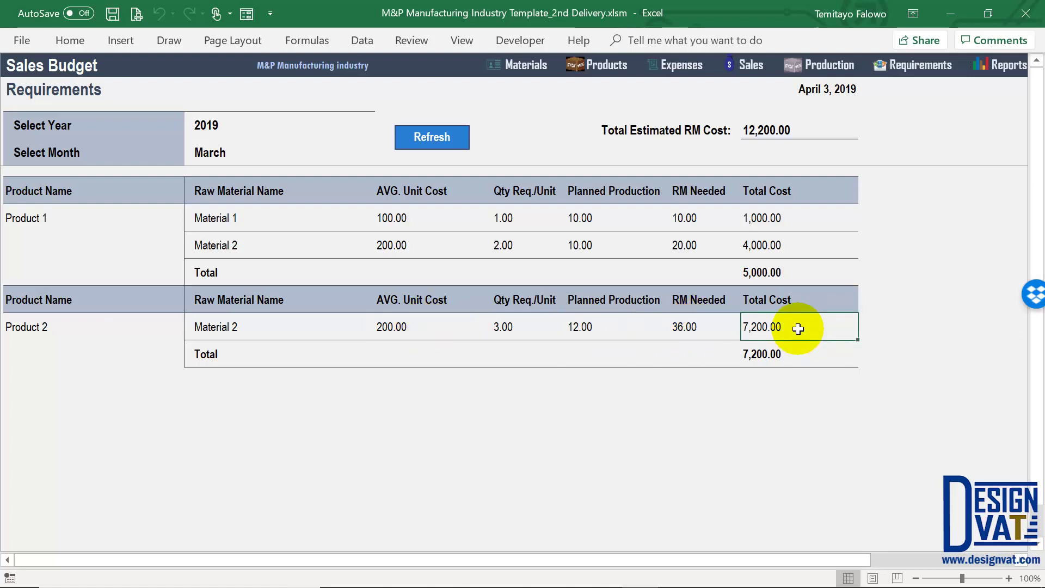
pyautogui.click(77, 333)
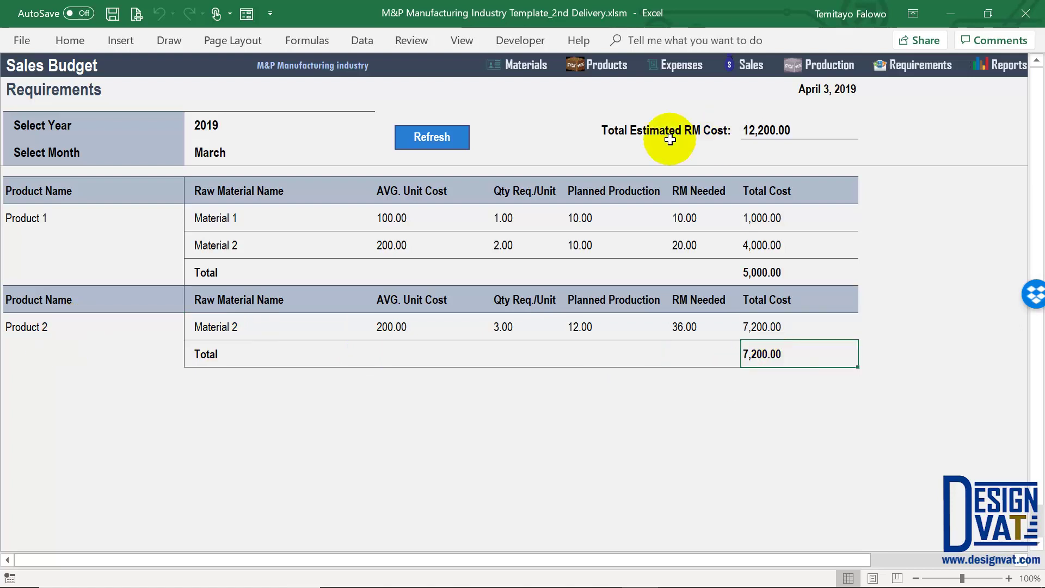
# Check the 12,200.00 Total Estimated RM Cost, then bring up the Select Month list
pyautogui.click(634, 131)
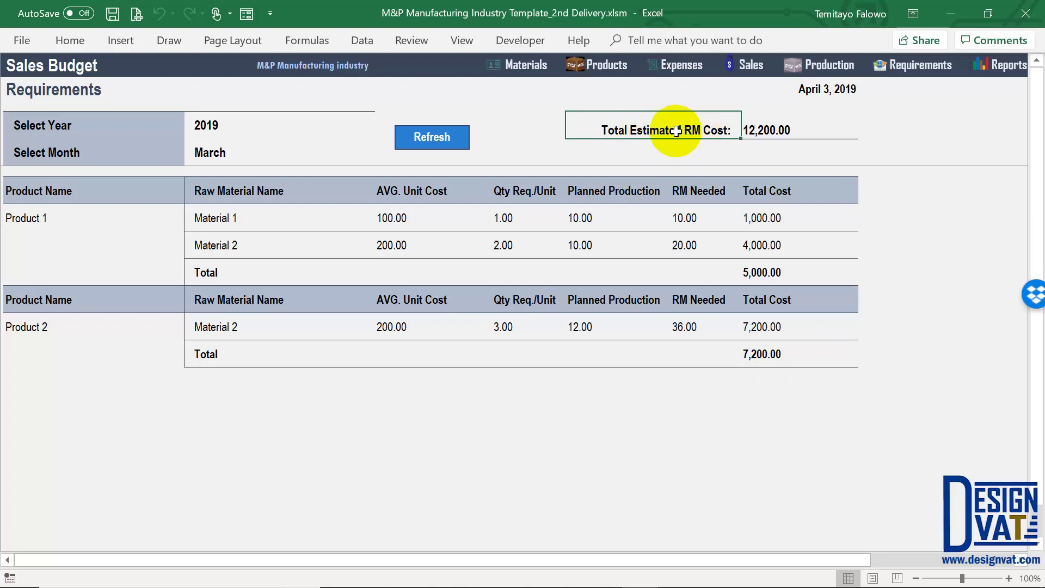
pyautogui.click(798, 272)
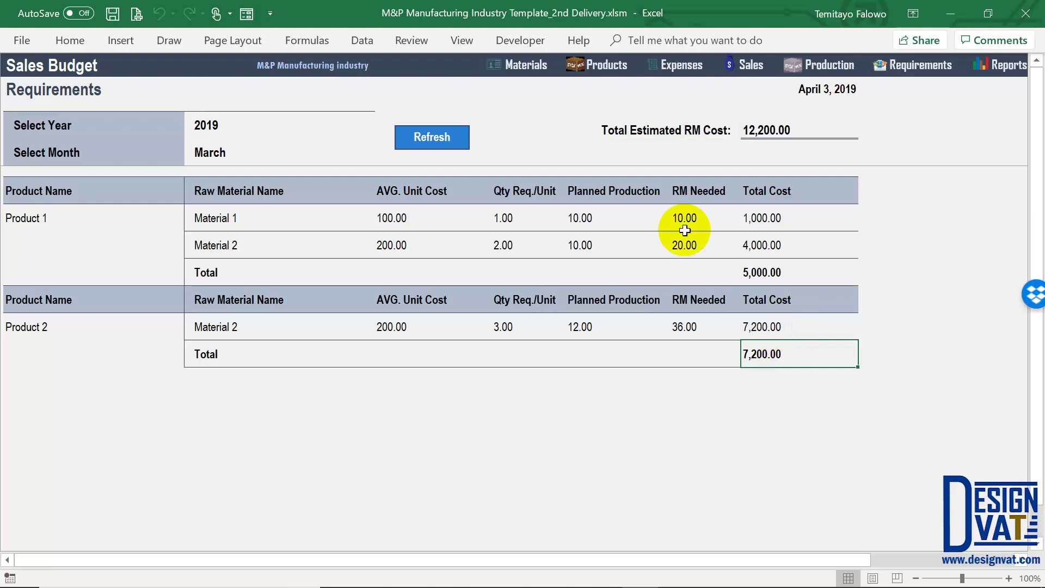
pyautogui.click(89, 194)
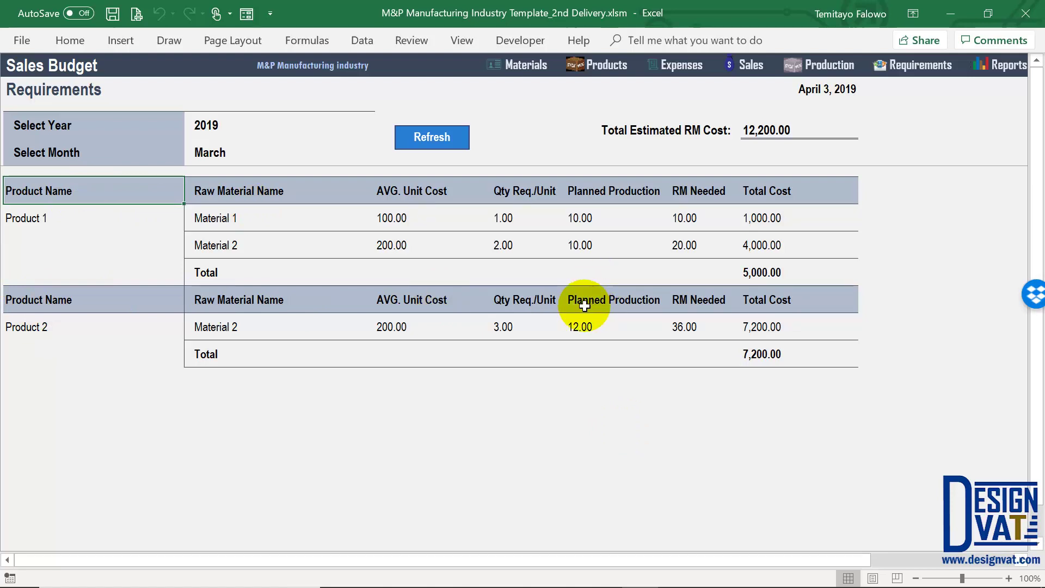
pyautogui.click(777, 119)
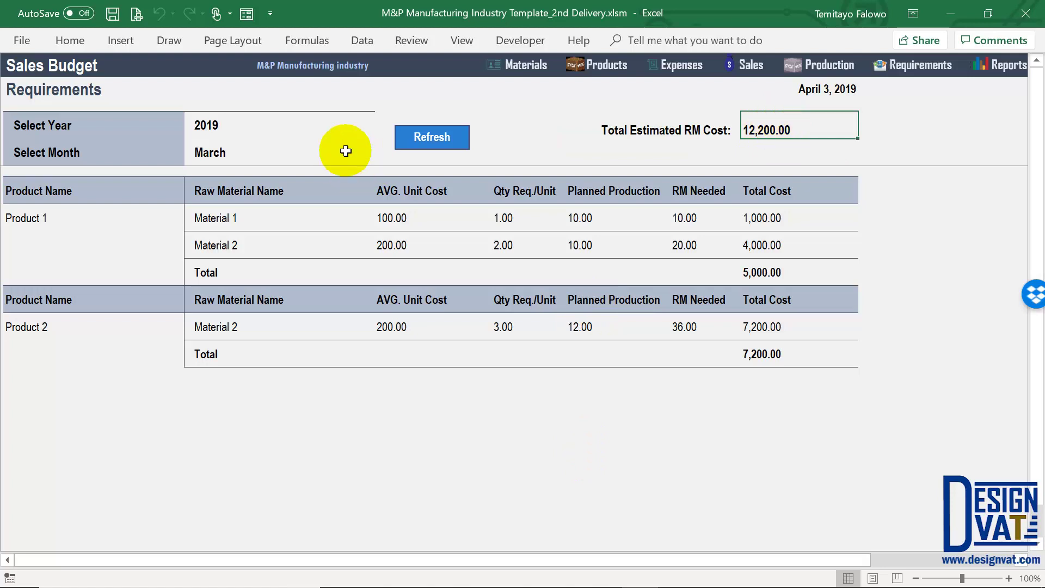
pyautogui.click(370, 158)
pyautogui.click(381, 157)
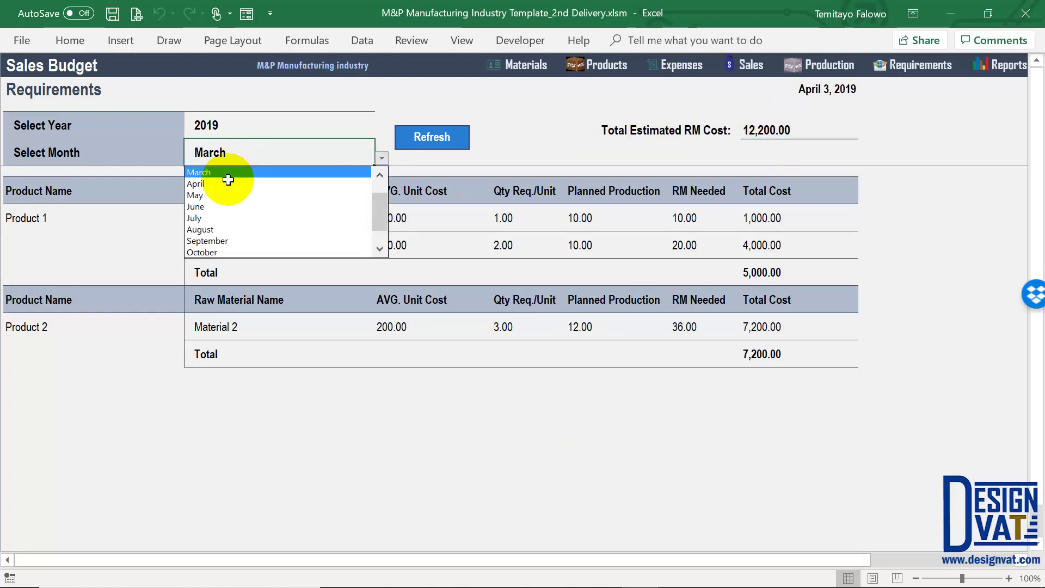
# Refresh the report for April and review the 5,500.00 and 13,200.00 costs, totalling 18,700.00
pyautogui.click(221, 183)
pyautogui.click(444, 137)
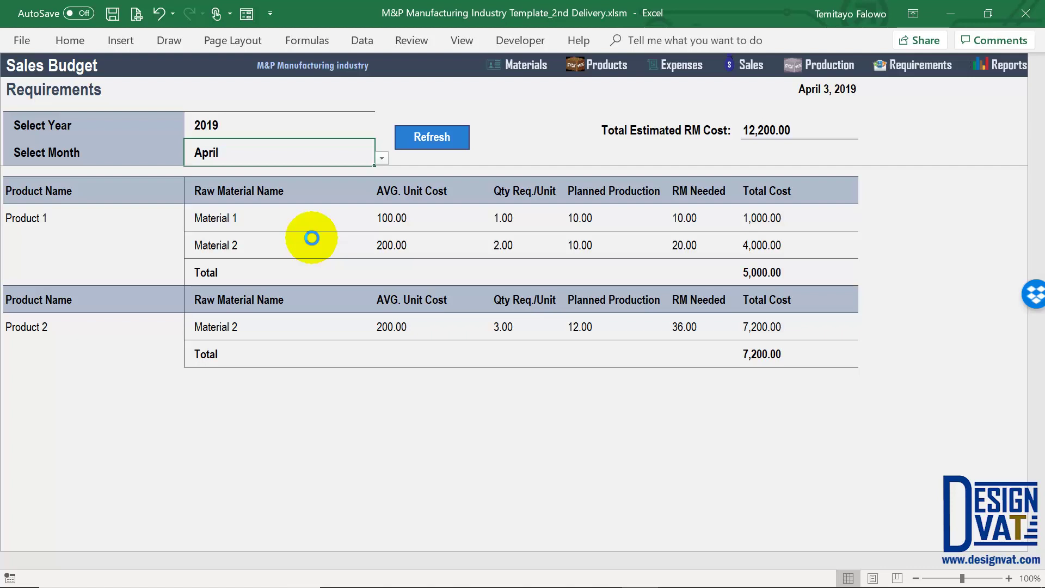
pyautogui.click(582, 220)
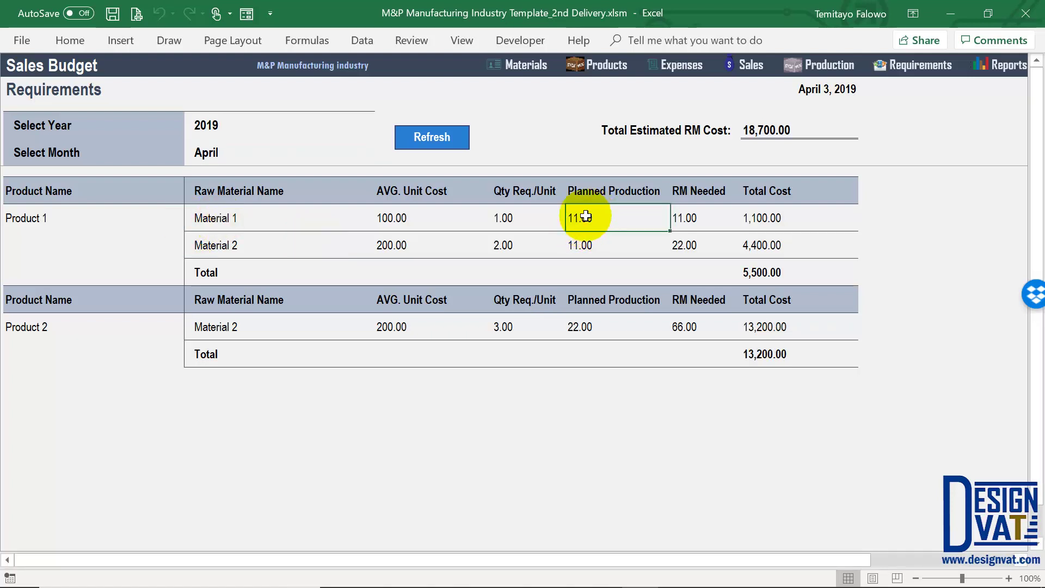
pyautogui.click(586, 327)
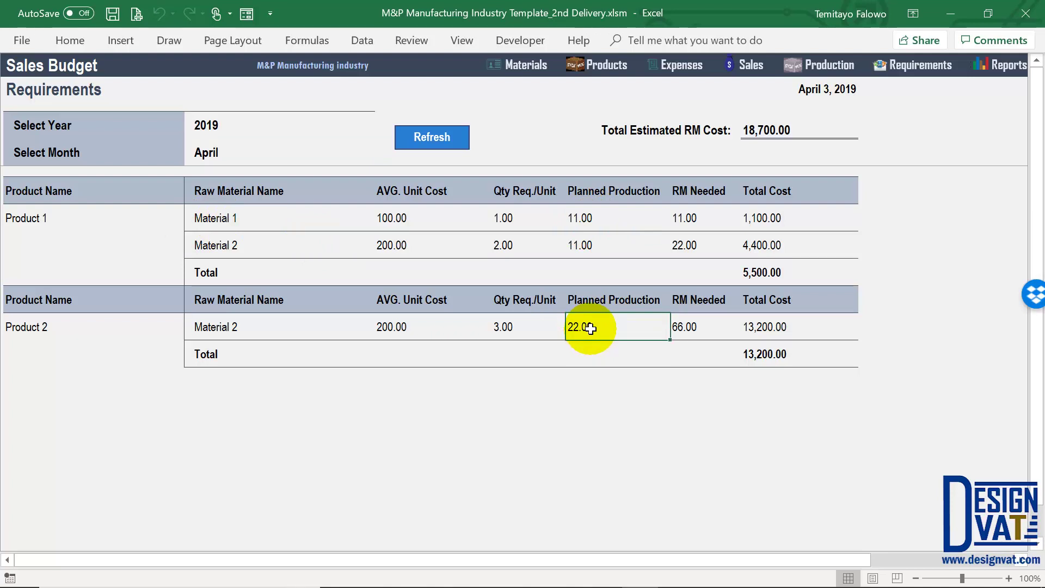
pyautogui.click(775, 222)
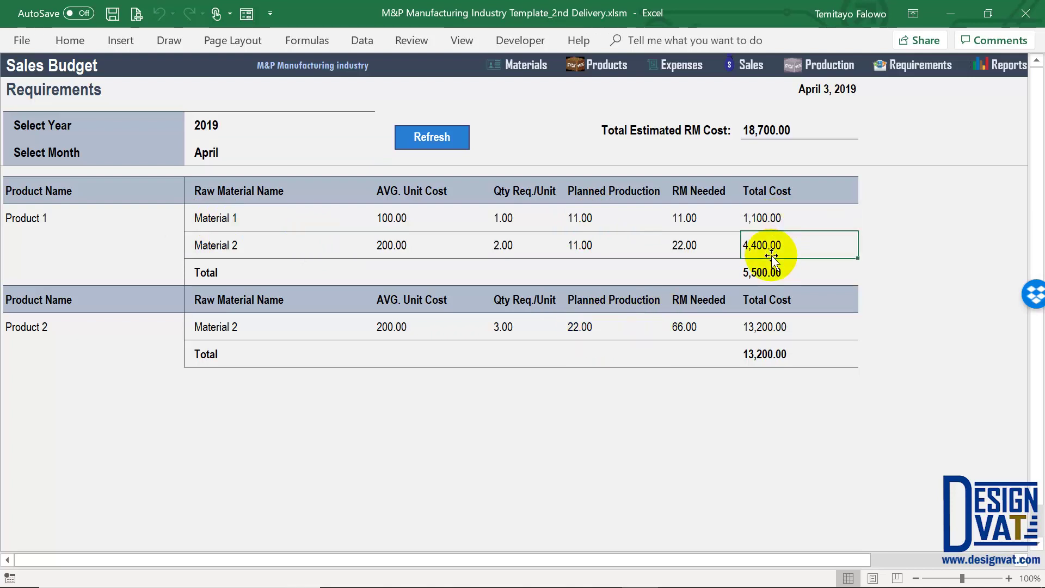
pyautogui.click(772, 129)
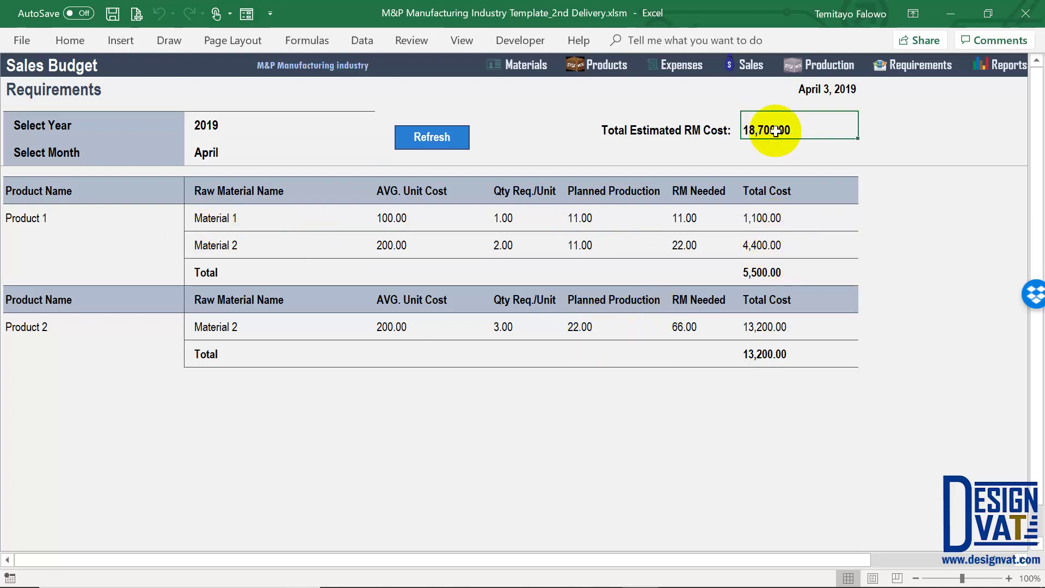
pyautogui.click(760, 269)
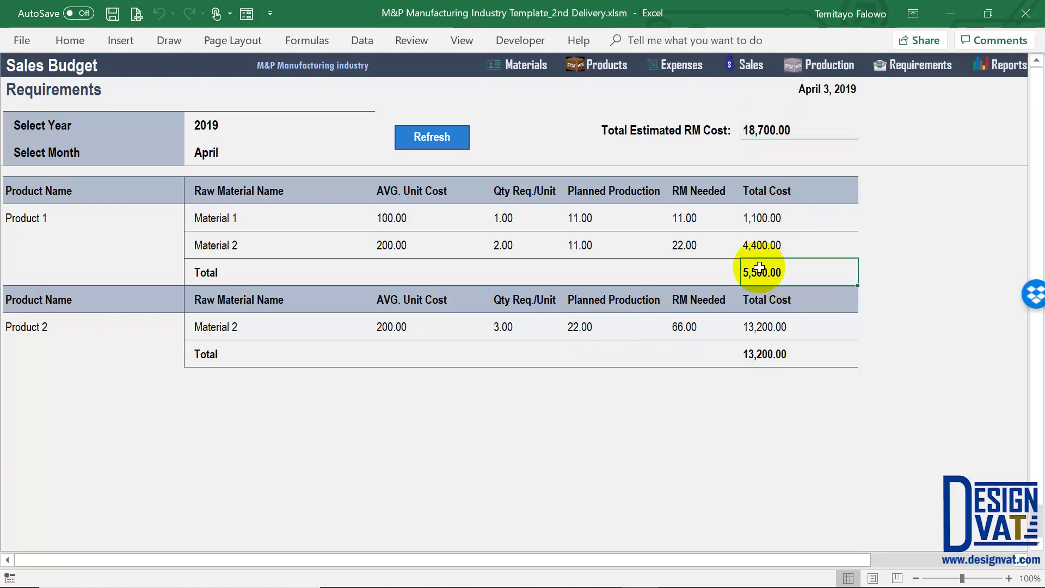
pyautogui.click(763, 349)
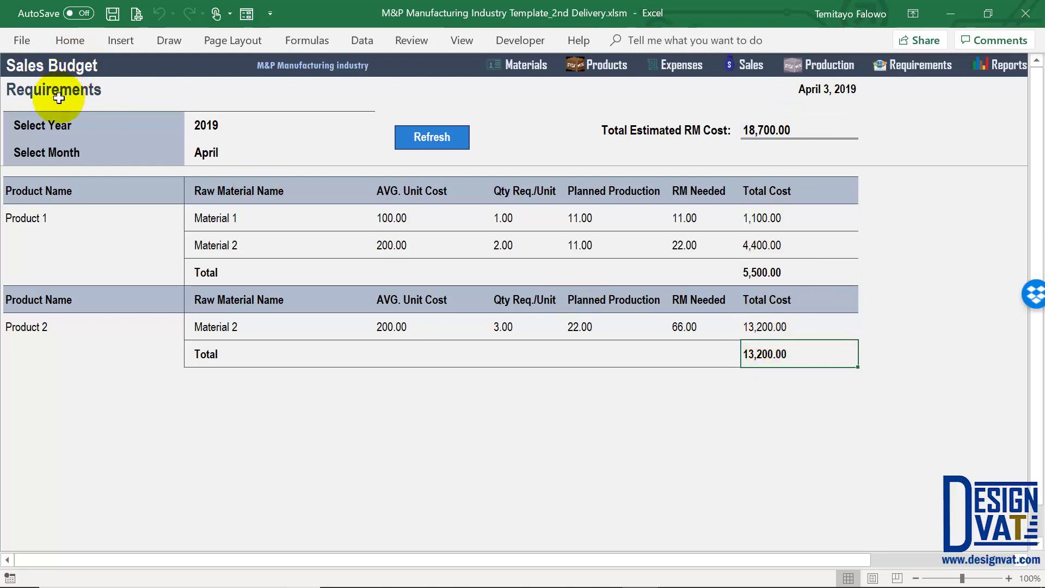
# In the Sales Budget, change Product 1's March quantity from 10 to 1
pyautogui.click(993, 66)
pyautogui.click(640, 161)
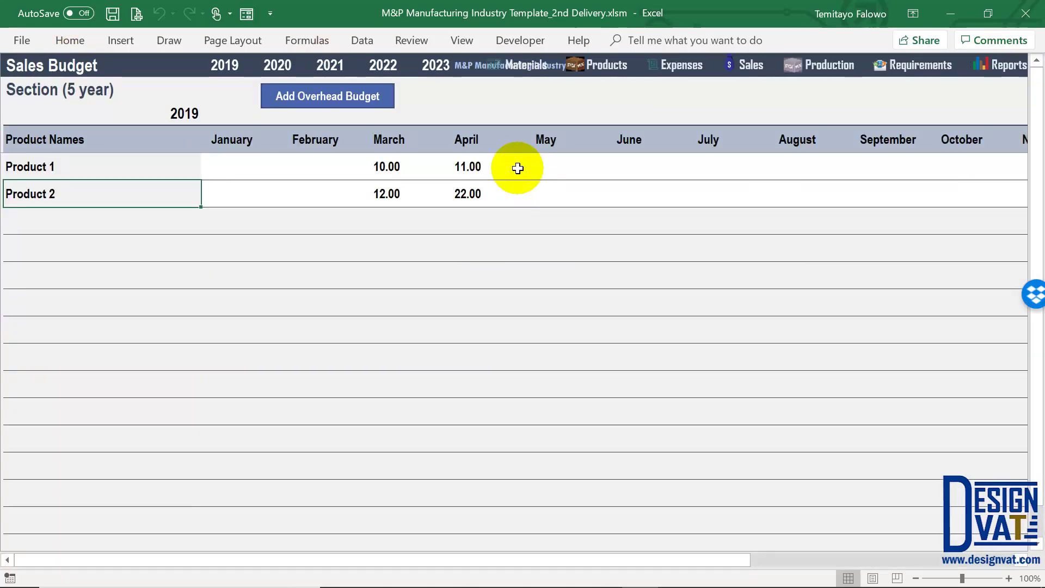
pyautogui.doubleClick(407, 167)
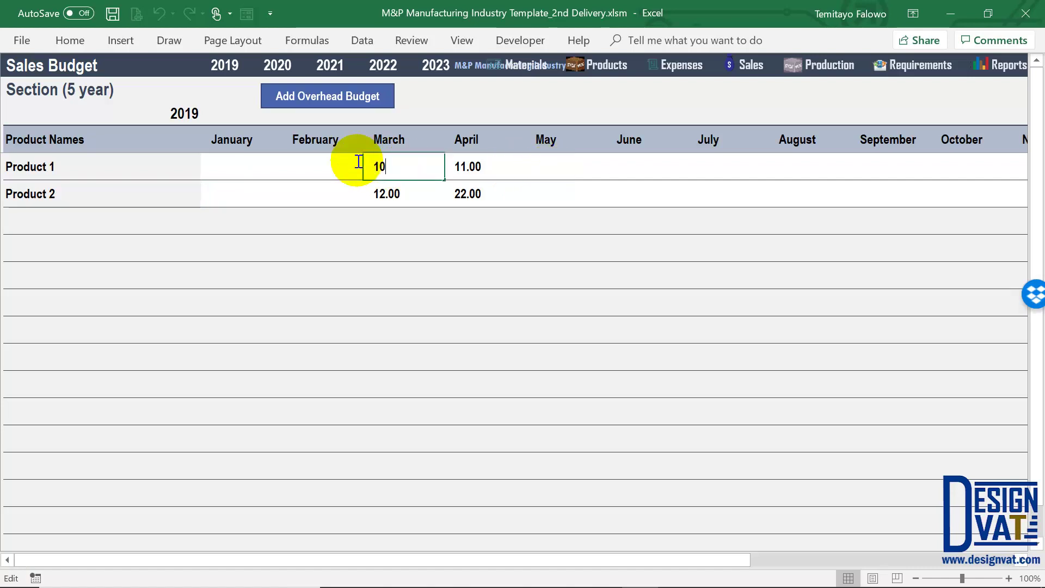
pyautogui.press('BackSpace')
pyautogui.click(391, 219)
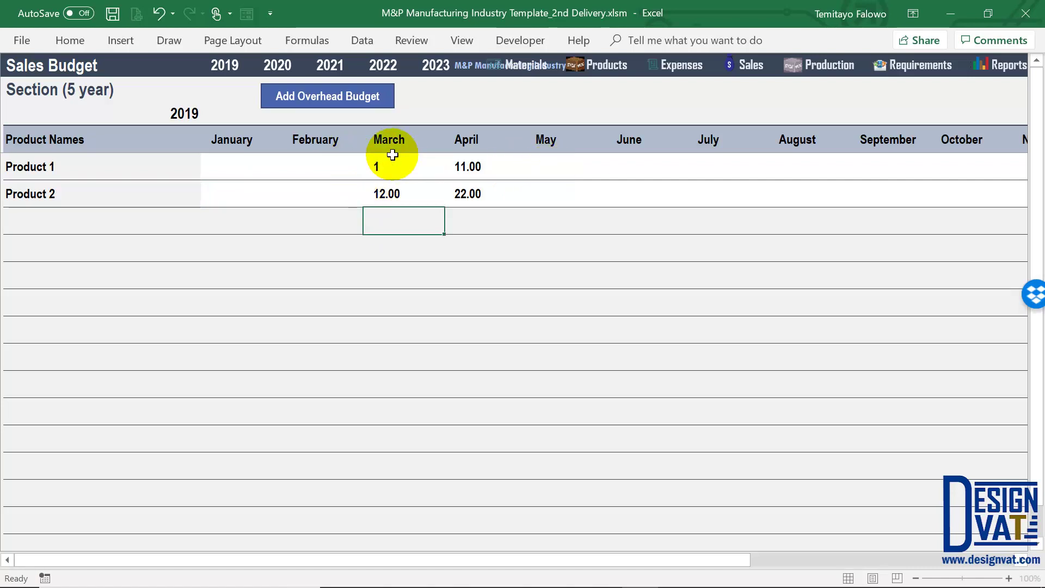
# Reopen the Requirements report and bring up its month choices
pyautogui.click(1016, 67)
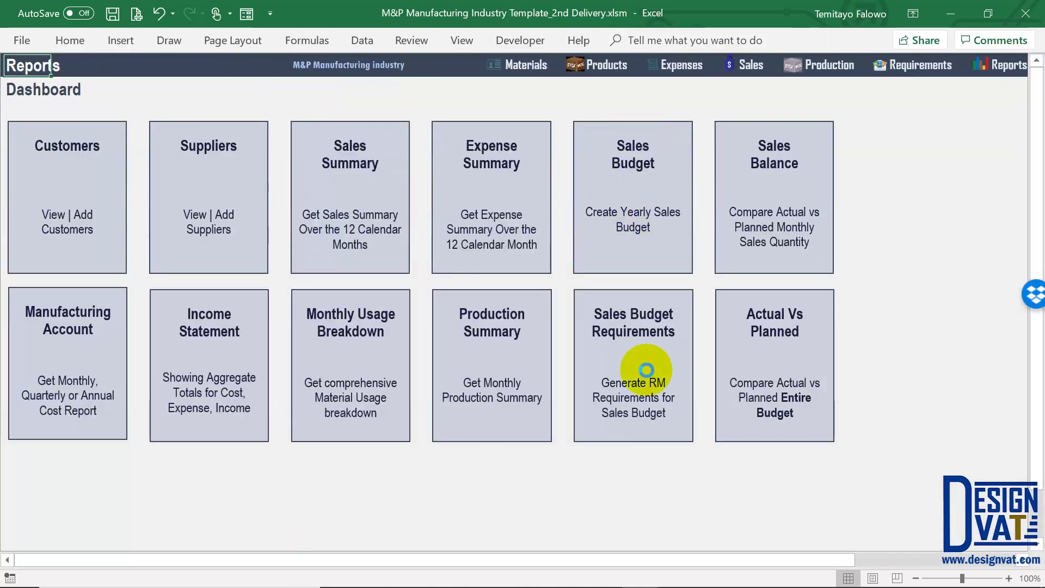
pyautogui.click(646, 373)
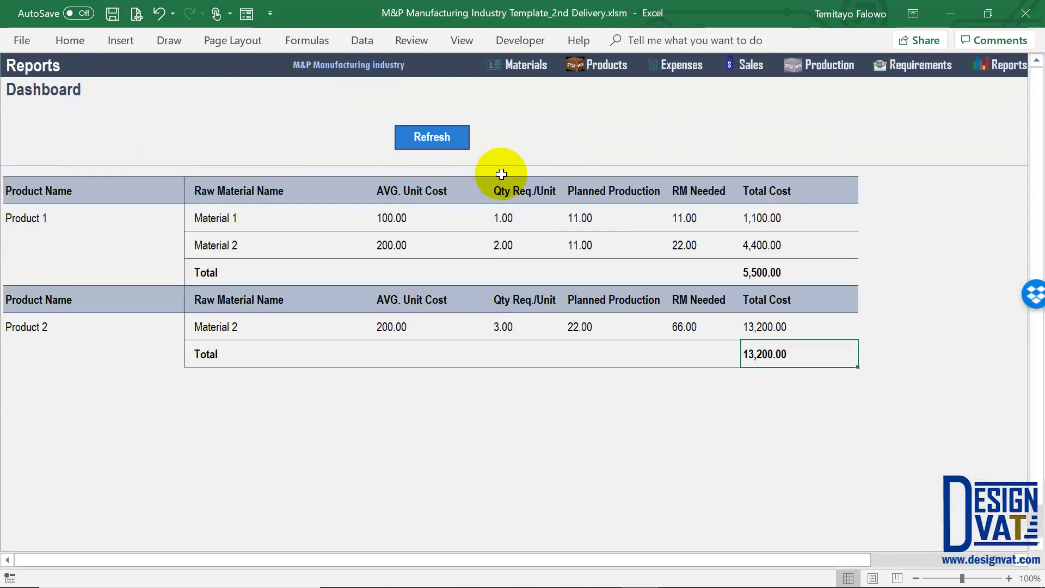
pyautogui.click(372, 154)
pyautogui.click(381, 158)
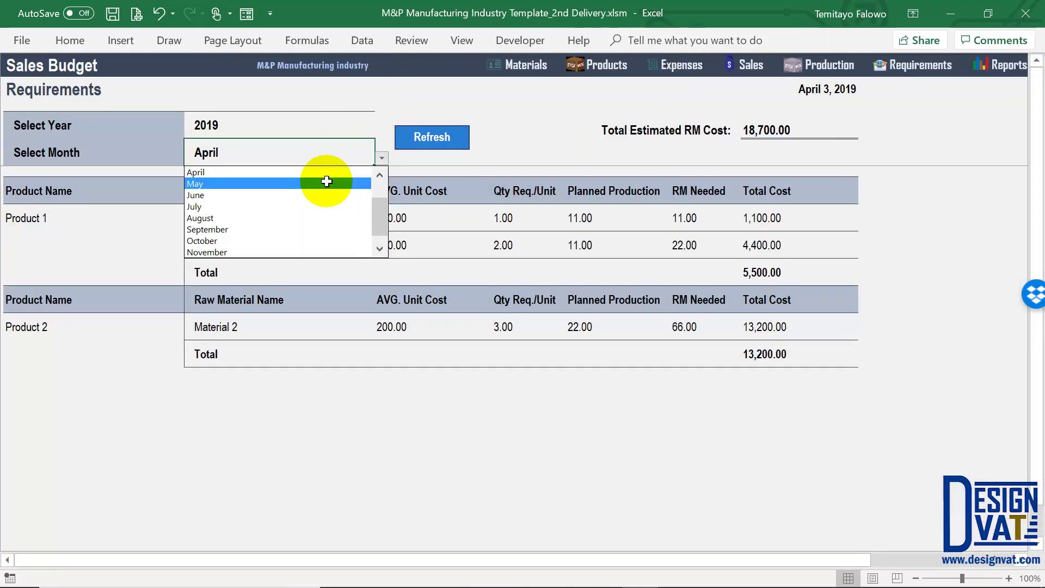
# Set the report back to March and verify Product 1's 500.00 cost and the 7,700.00 estimated total
pyautogui.click(380, 176)
pyautogui.click(379, 175)
pyautogui.click(380, 176)
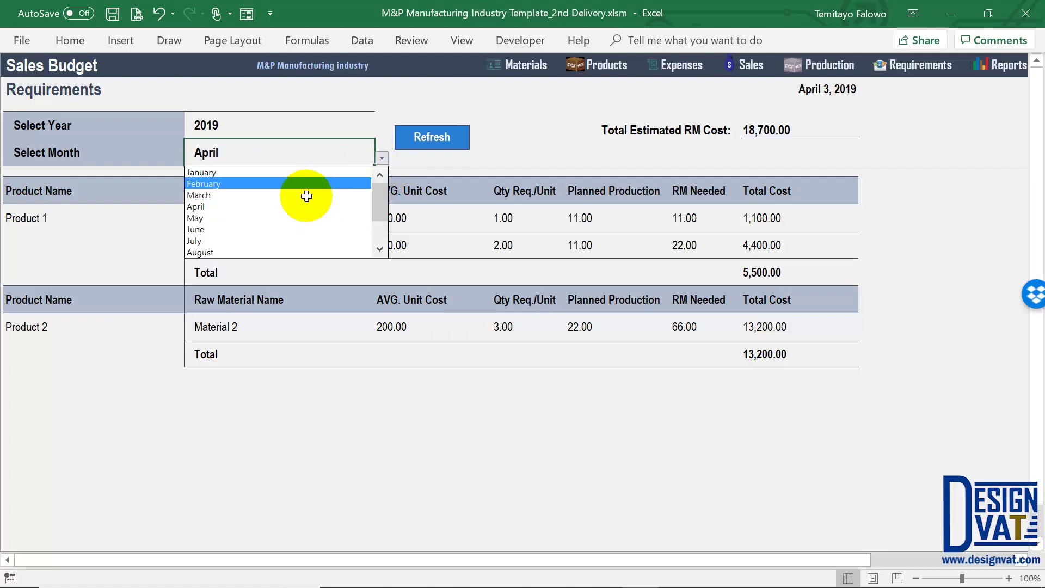
pyautogui.click(306, 195)
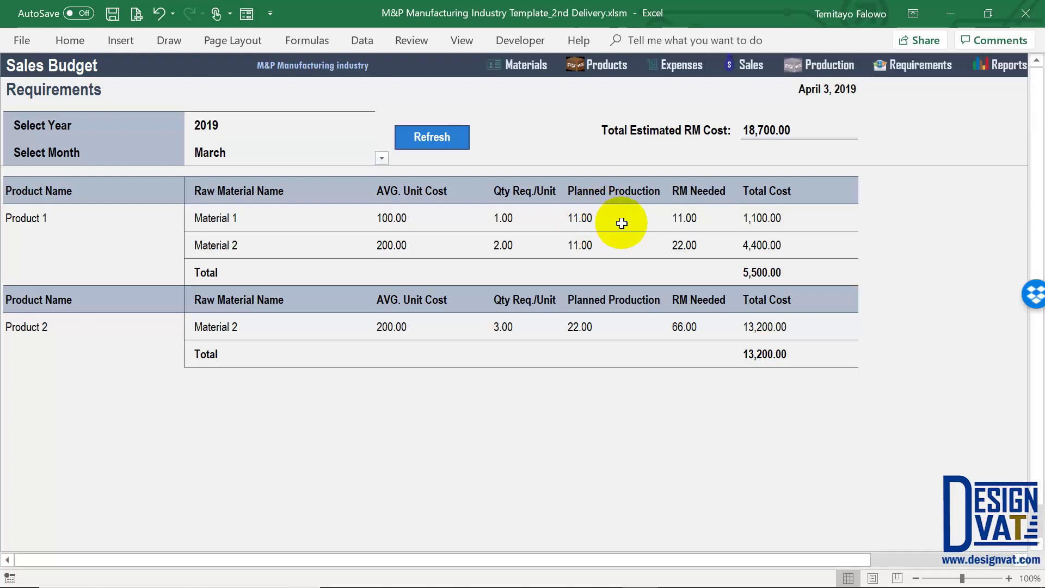
pyautogui.moveTo(599, 227); pyautogui.dragTo(599, 235)
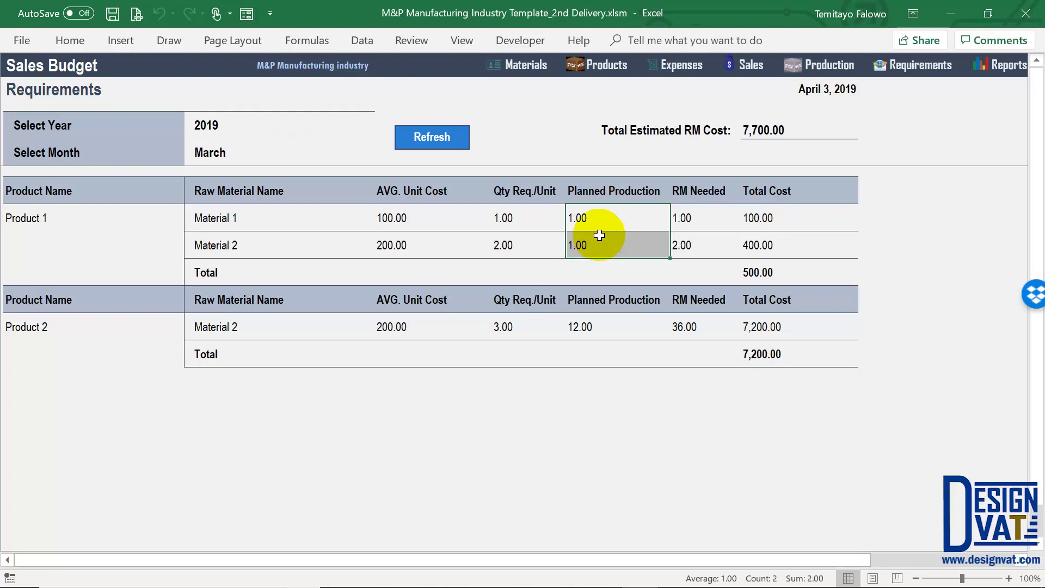
pyautogui.click(763, 267)
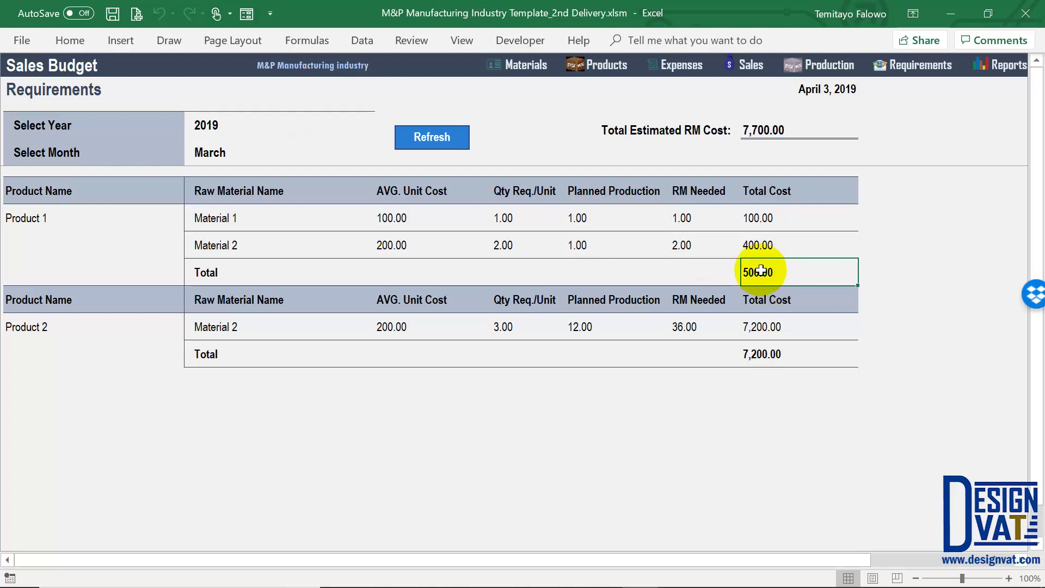
pyautogui.click(764, 354)
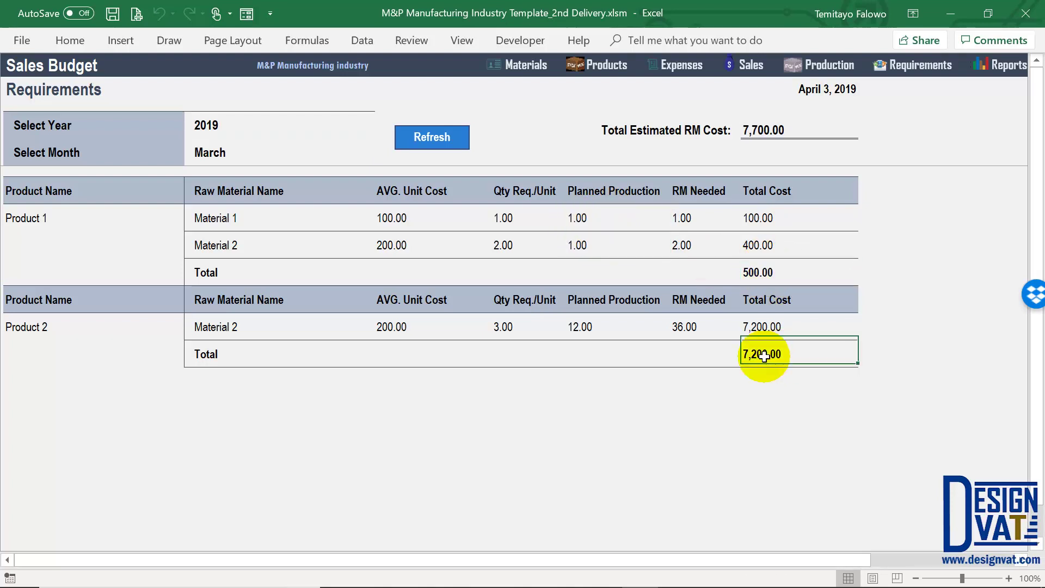
pyautogui.click(783, 124)
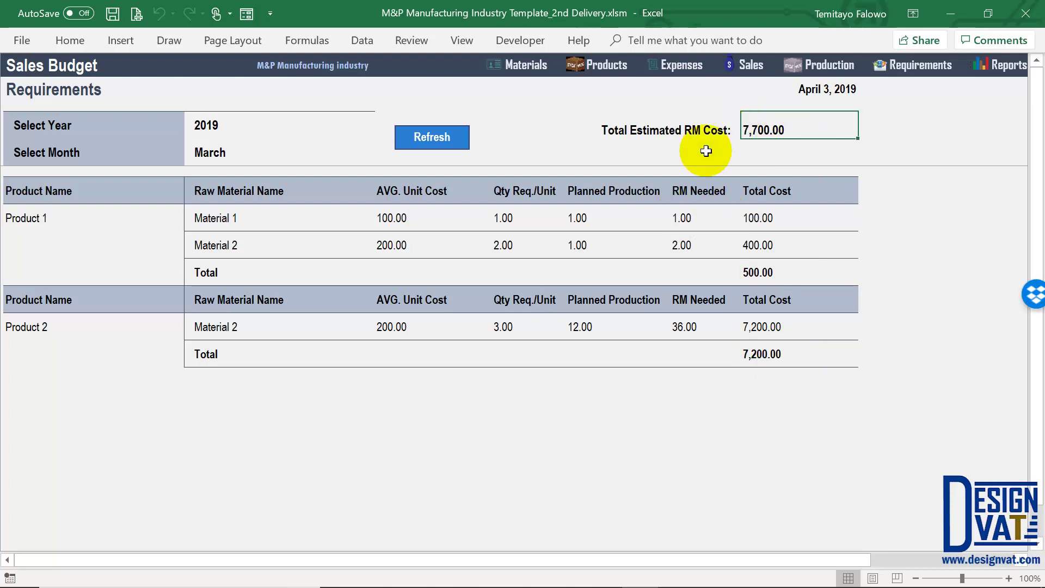
pyautogui.moveTo(248, 122); pyautogui.dragTo(242, 158)
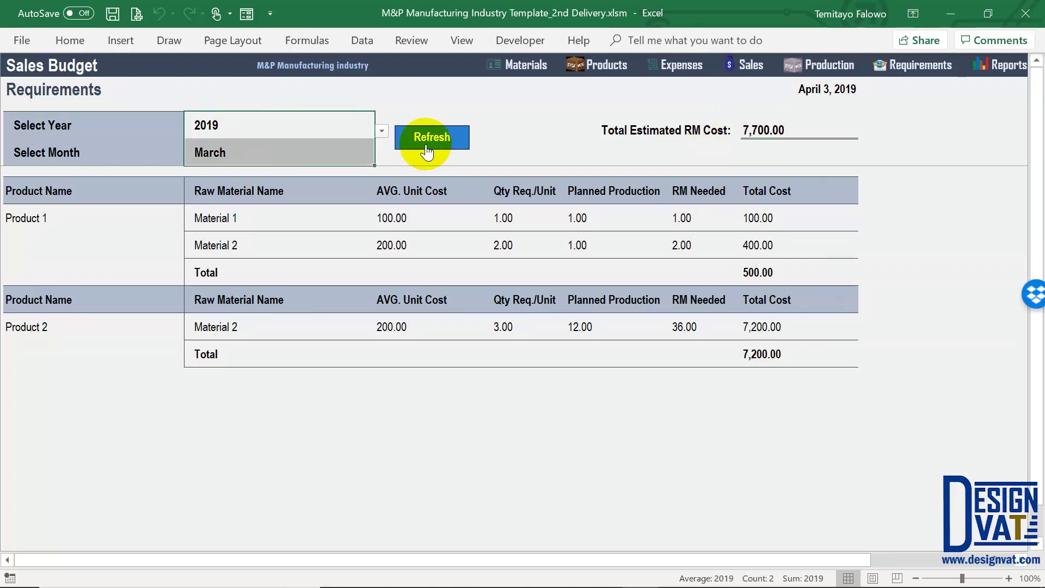
# Open the Sales Balance report and filter it to year 2019 and Product 1
pyautogui.click(1009, 65)
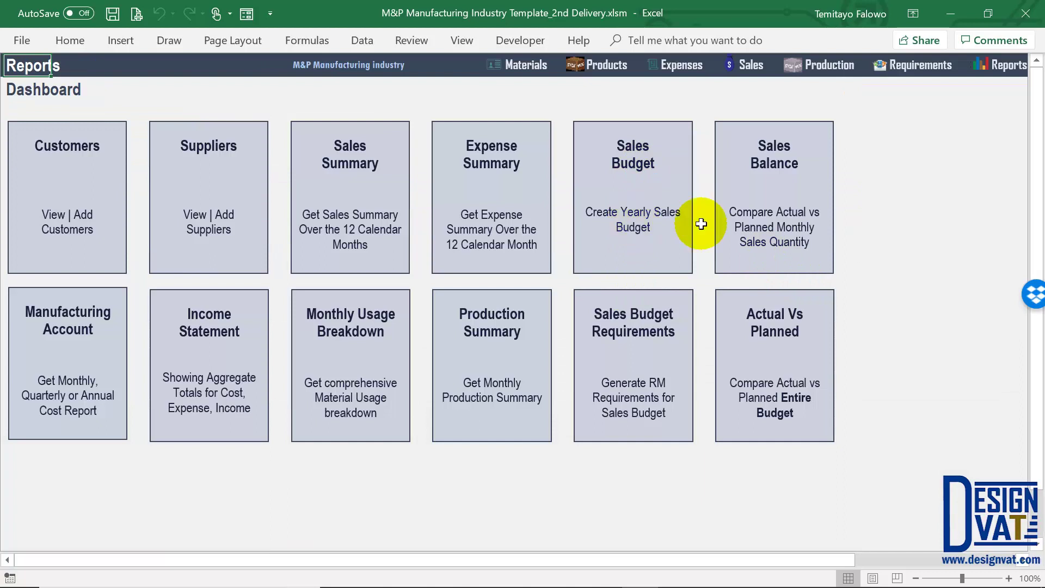
pyautogui.click(775, 159)
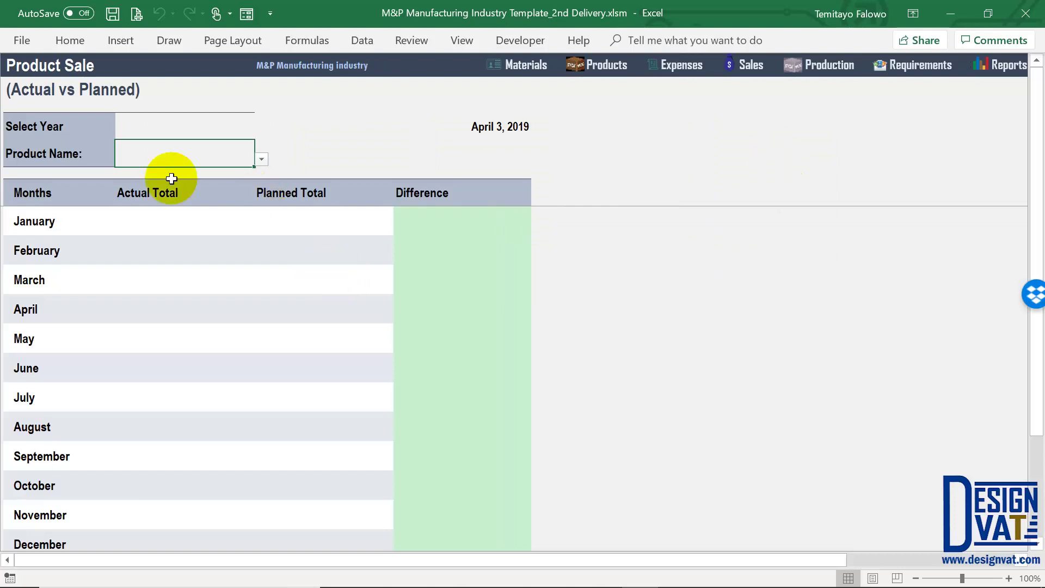
pyautogui.click(154, 194)
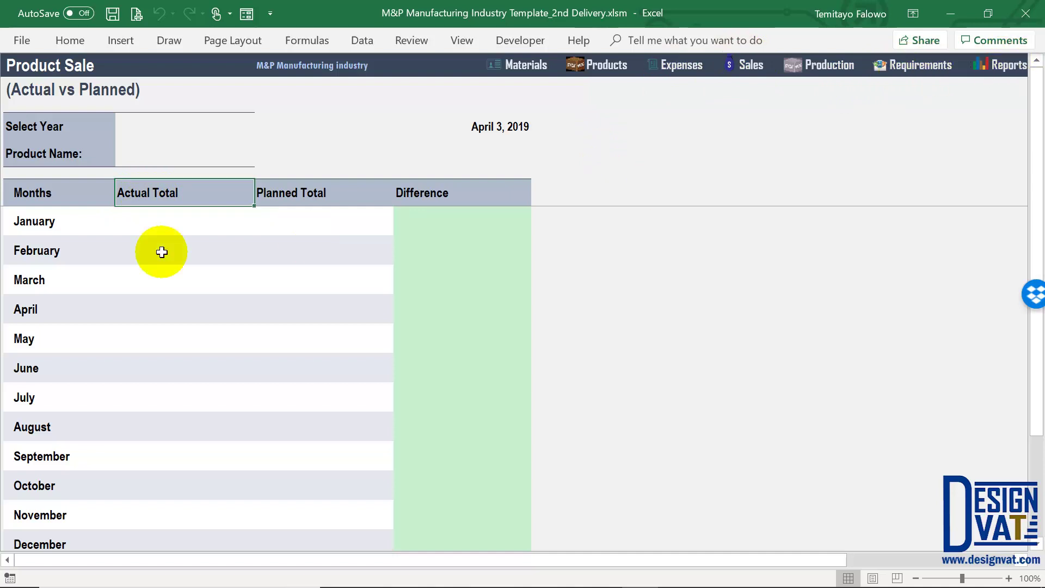
pyautogui.click(438, 219)
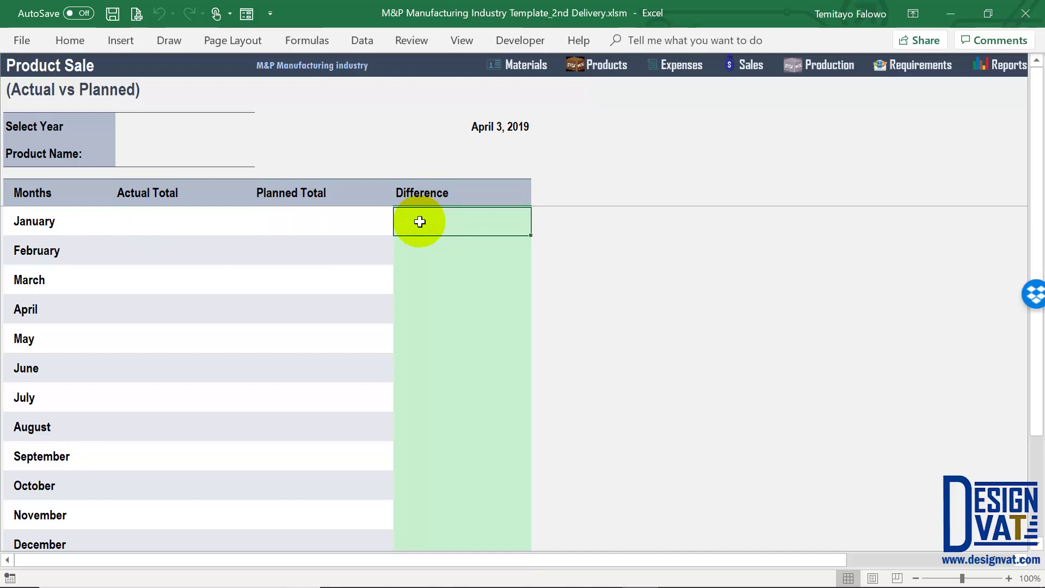
pyautogui.click(198, 128)
pyautogui.click(262, 132)
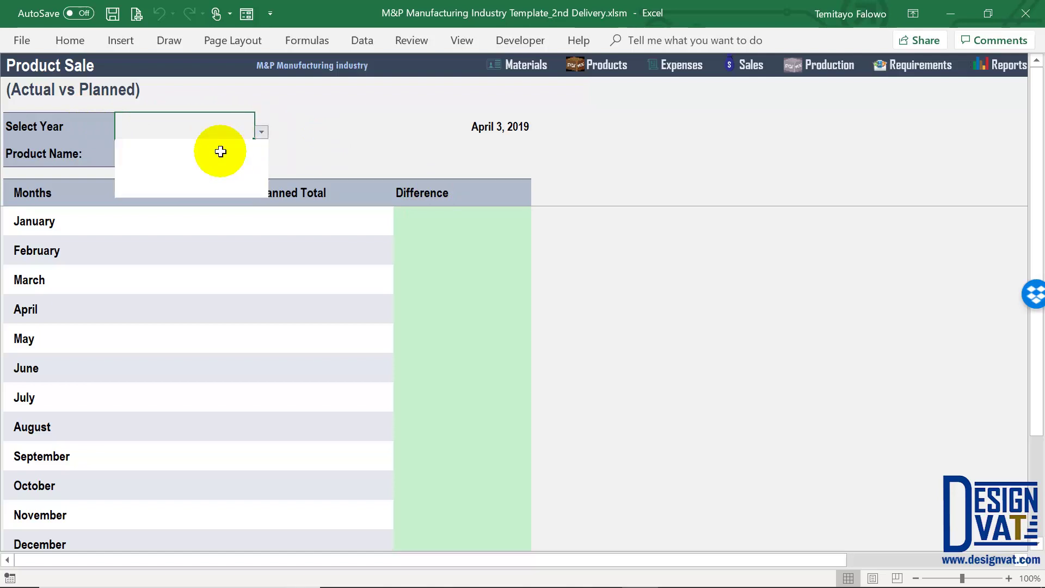
pyautogui.click(192, 155)
pyautogui.click(129, 158)
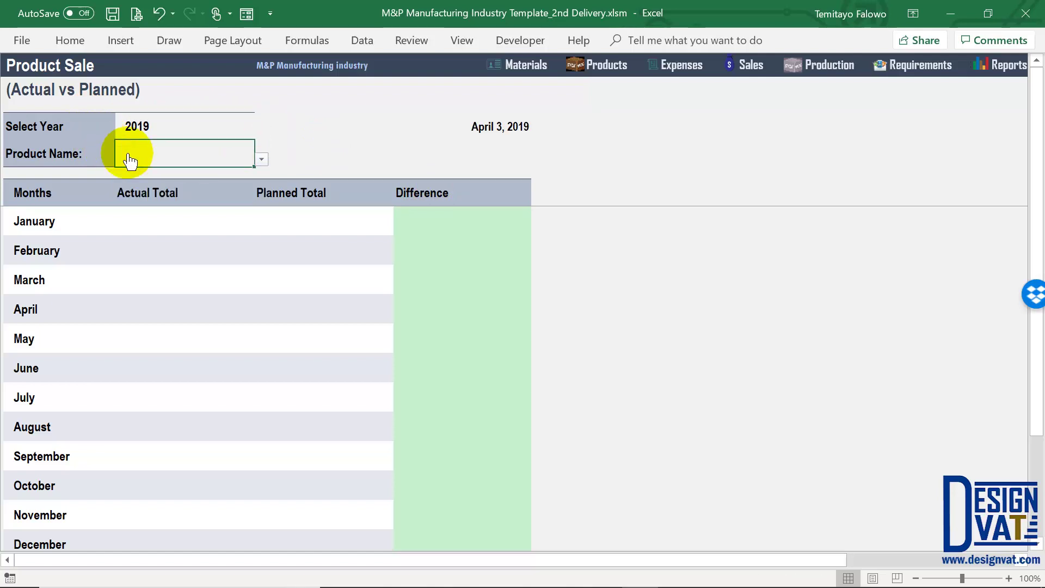
pyautogui.click(260, 163)
pyautogui.click(182, 171)
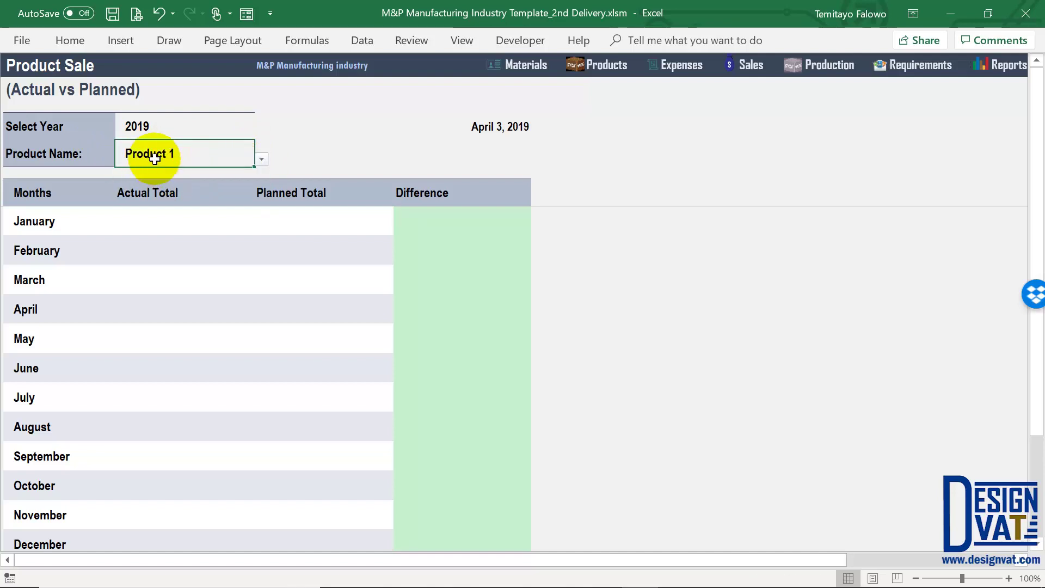
# Review the monthly actual and planned totals, confirming March's actual matches its plan
pyautogui.click(47, 220)
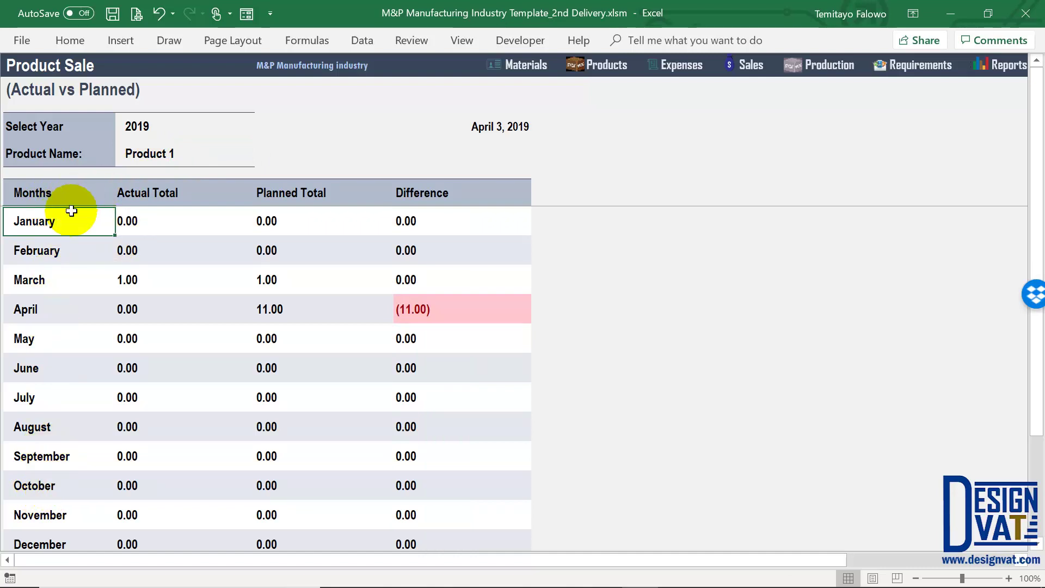
pyautogui.click(145, 222)
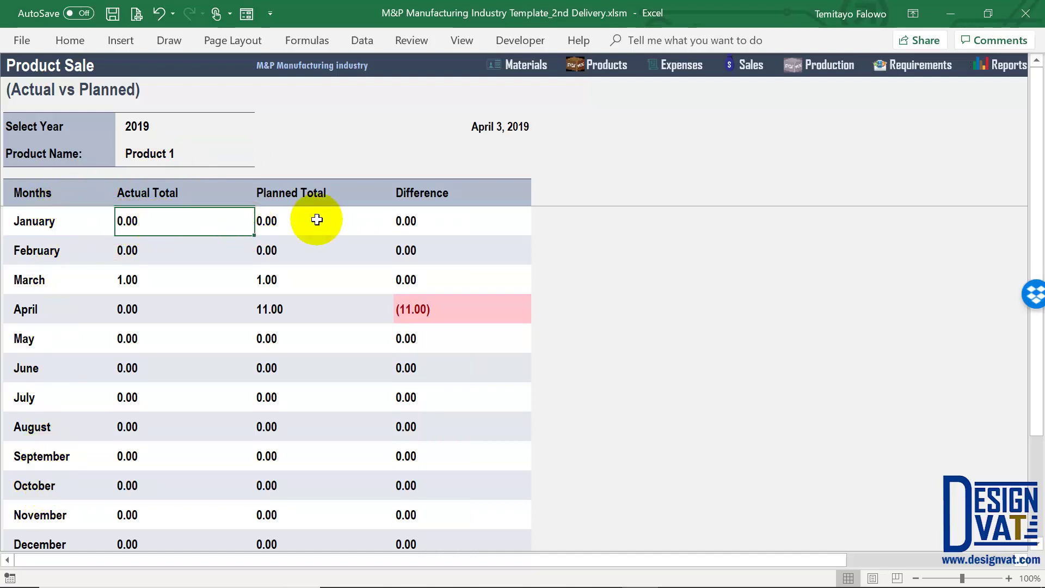
pyautogui.moveTo(315, 217); pyautogui.dragTo(281, 310)
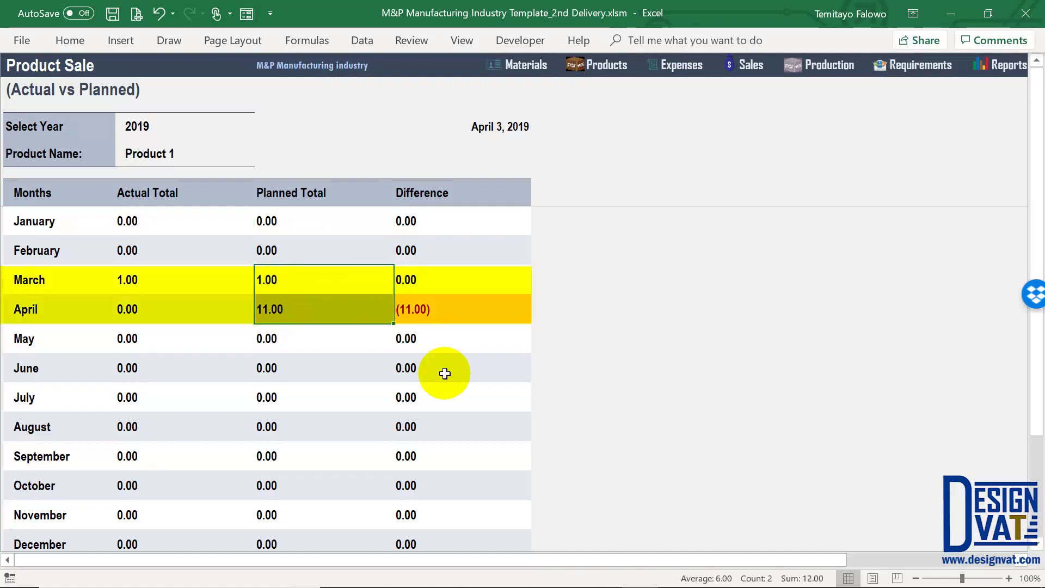
pyautogui.click(354, 280)
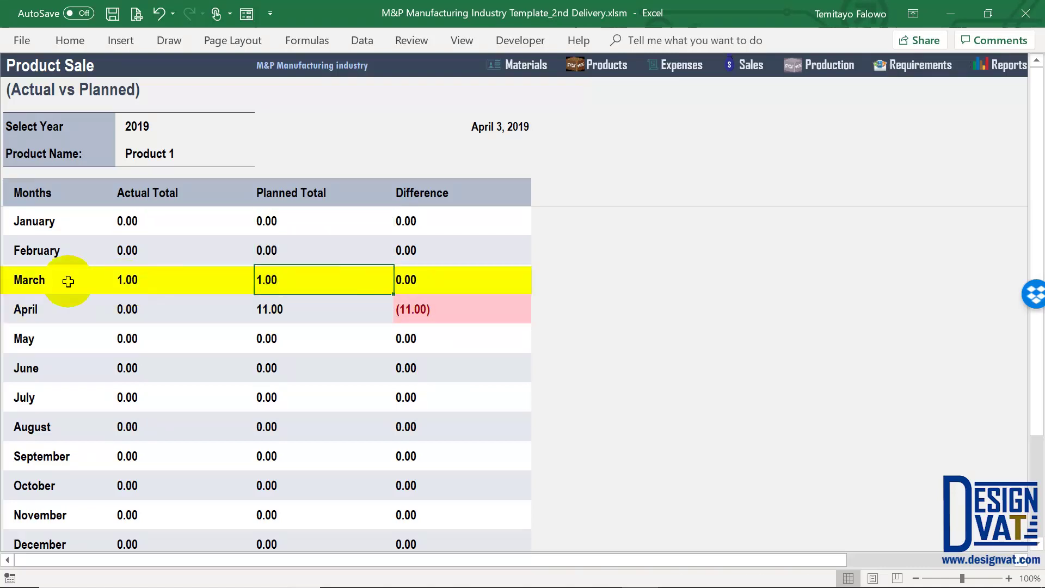
pyautogui.click(42, 279)
pyautogui.click(139, 278)
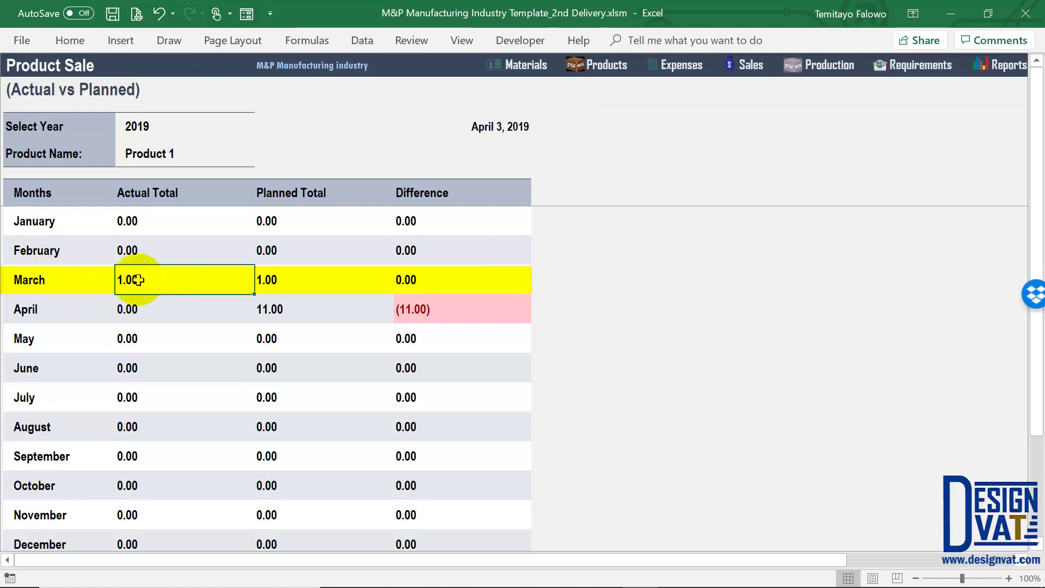
pyautogui.click(308, 279)
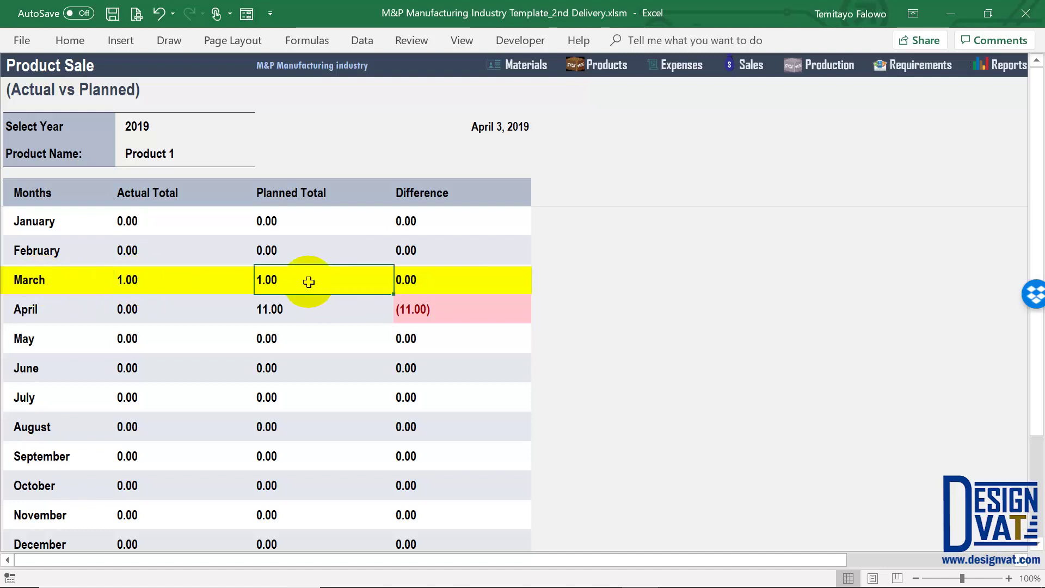
pyautogui.click(424, 273)
pyautogui.moveTo(419, 279); pyautogui.dragTo(32, 280)
# Compare April's (11.00) shortfall with March's zero difference, then go to the Sales sheet
pyautogui.click(433, 279)
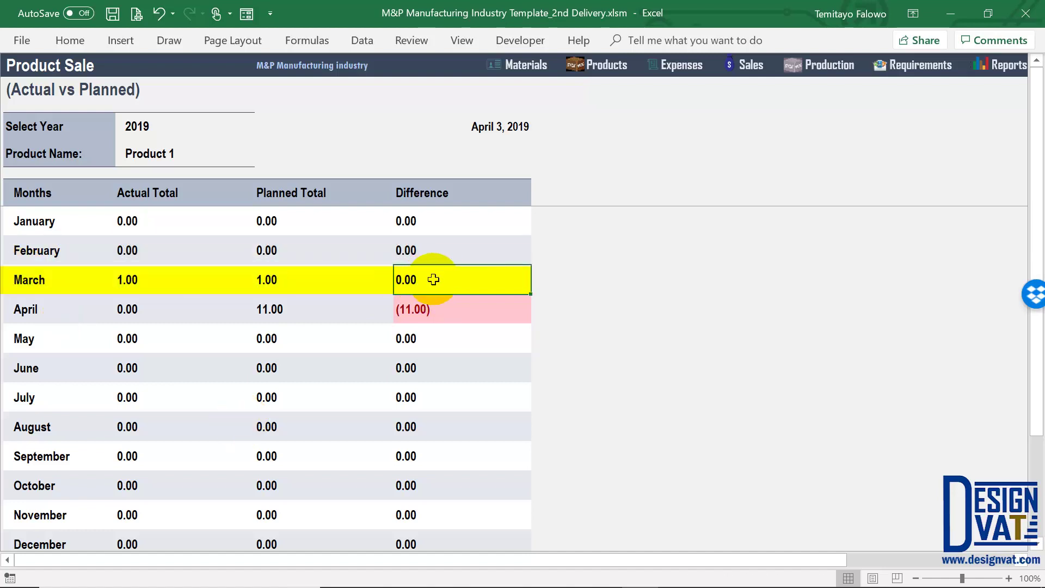
pyautogui.click(429, 309)
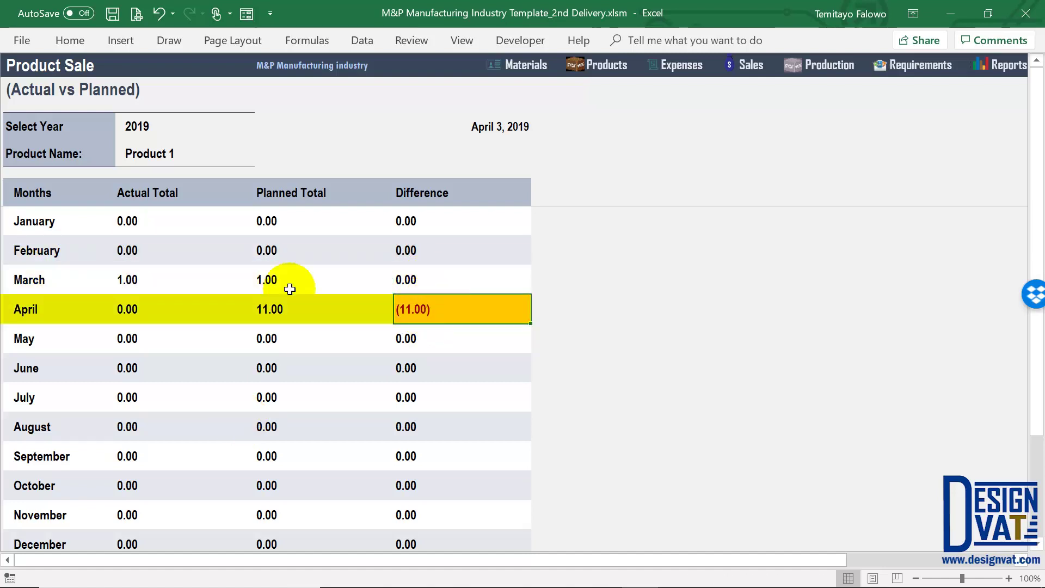
pyautogui.click(277, 306)
pyautogui.click(428, 309)
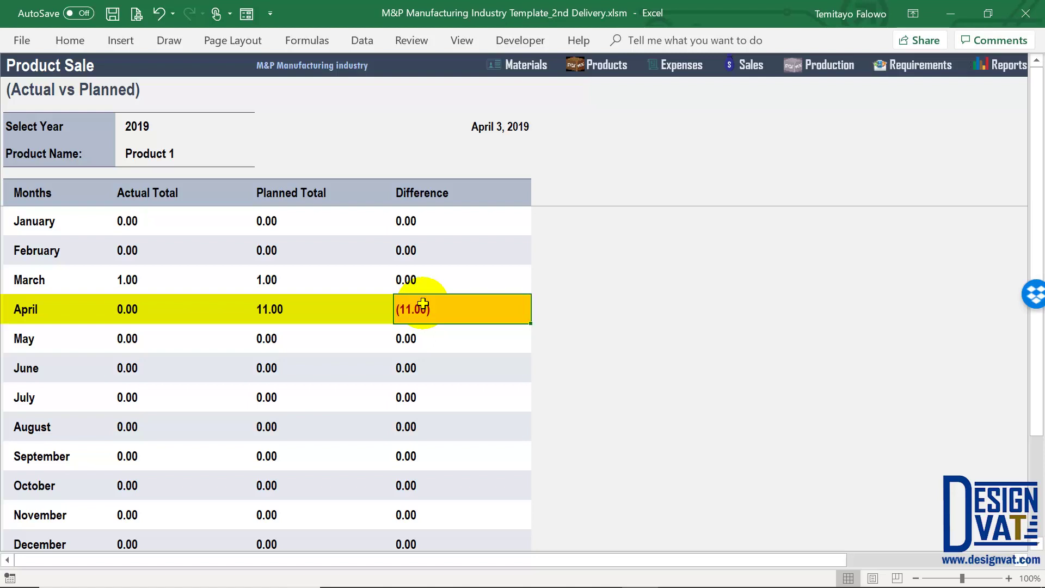
pyautogui.click(82, 279)
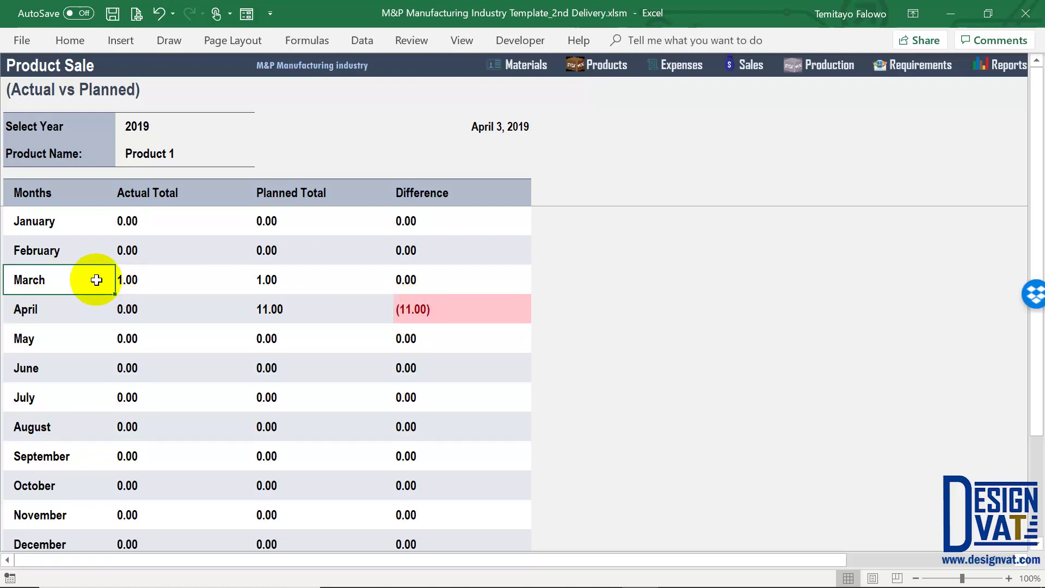
pyautogui.click(428, 281)
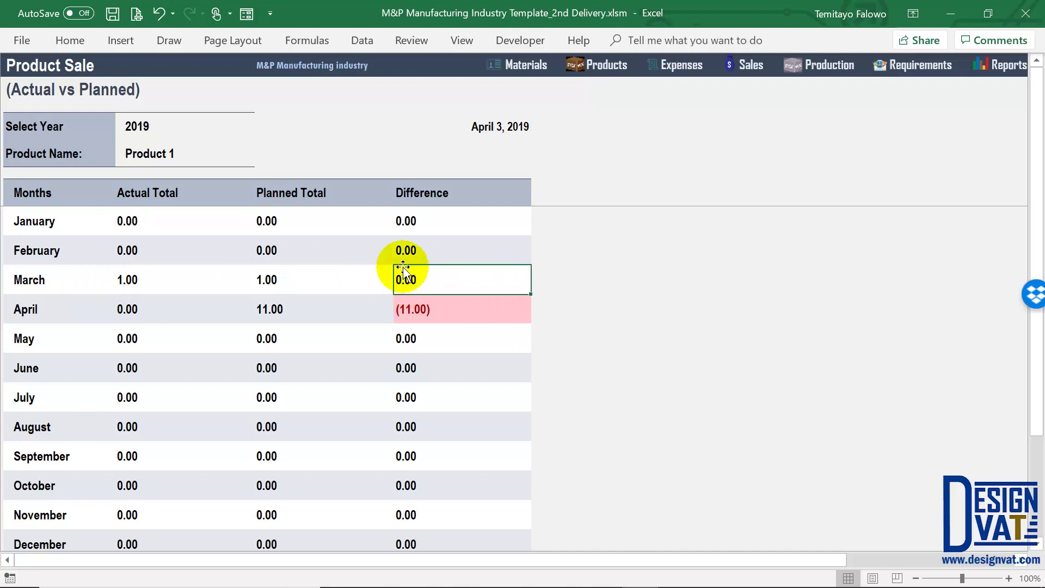
pyautogui.click(752, 72)
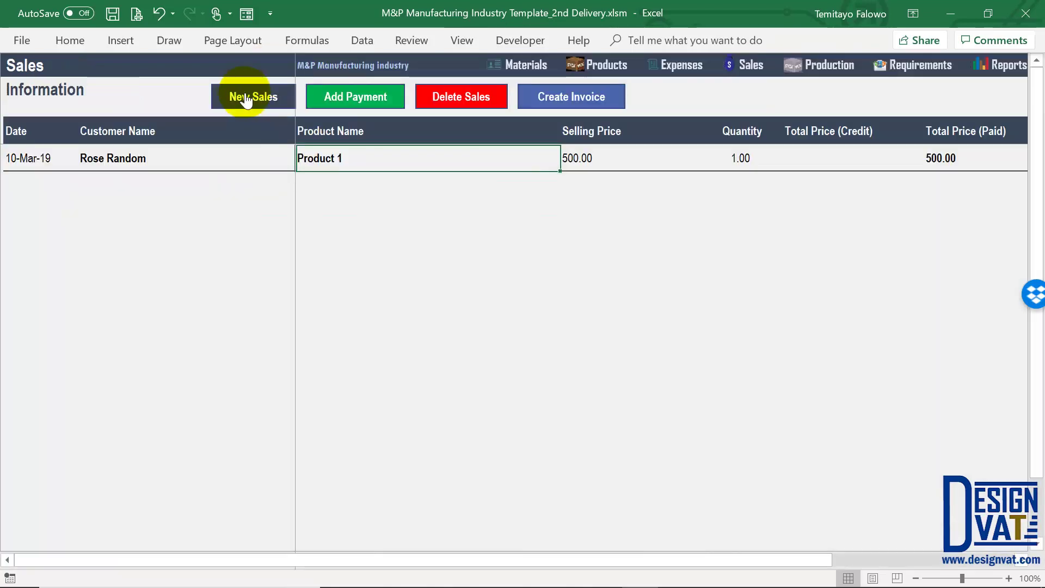
# Fill in a new sale dated 11-03-2019, status Paid, for the existing customer and Product 1
pyautogui.click(249, 99)
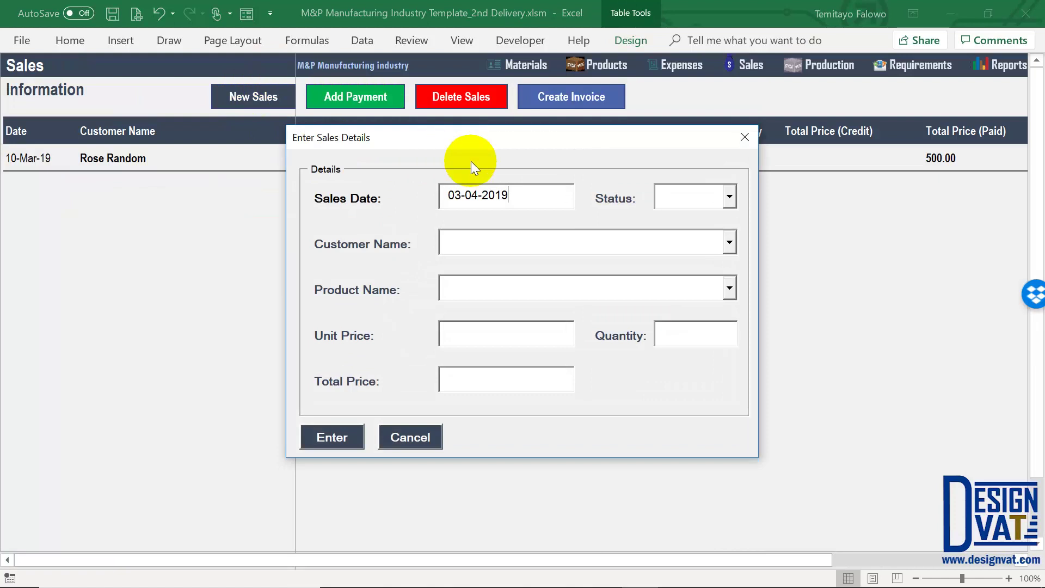
pyautogui.press('BackSpace')
pyautogui.write('3')
pyautogui.doubleClick(461, 200)
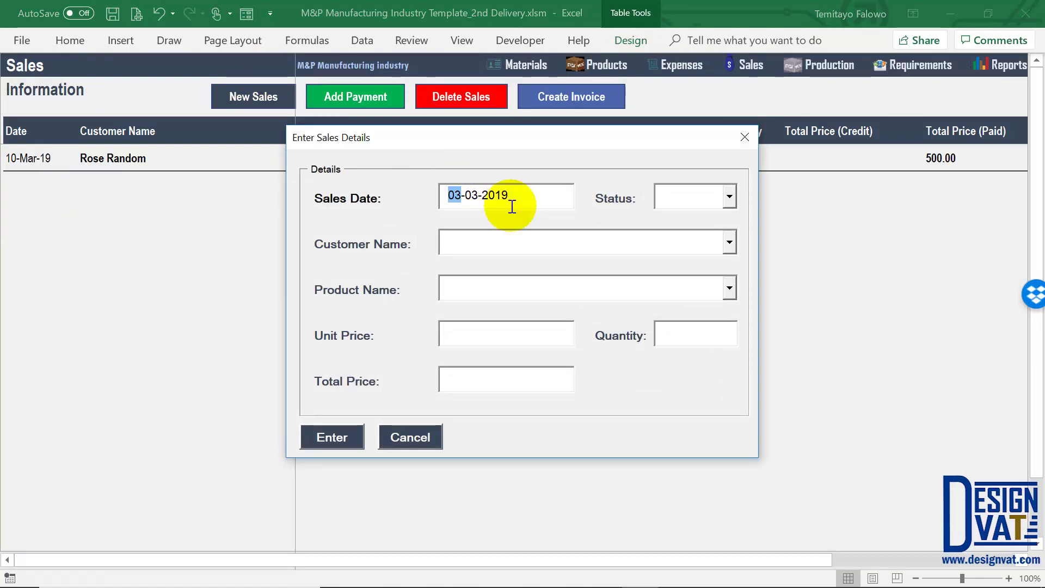
pyautogui.write('11')
pyautogui.click(711, 237)
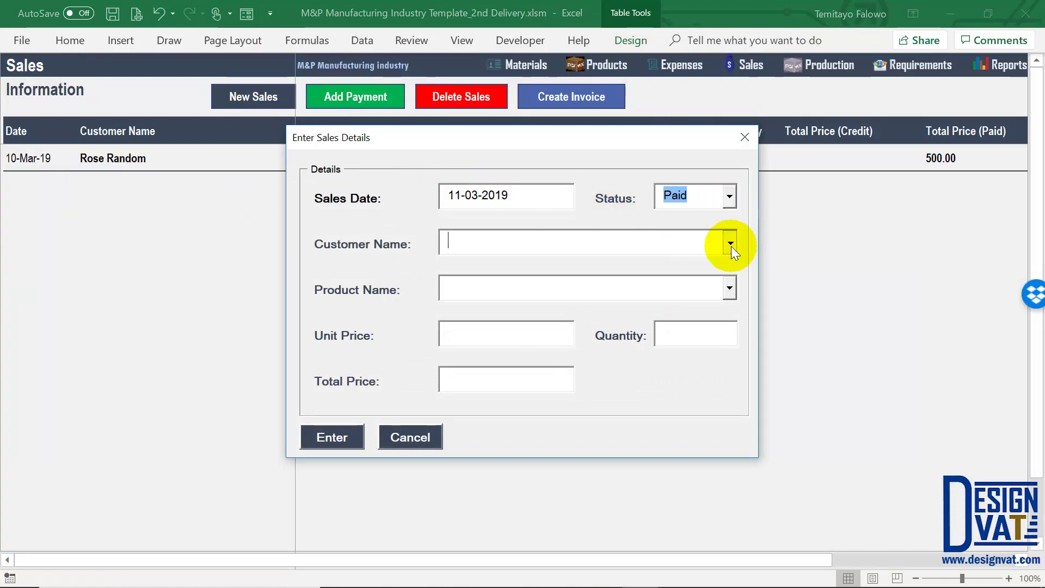
pyautogui.click(729, 244)
pyautogui.click(724, 266)
pyautogui.click(728, 288)
pyautogui.click(713, 318)
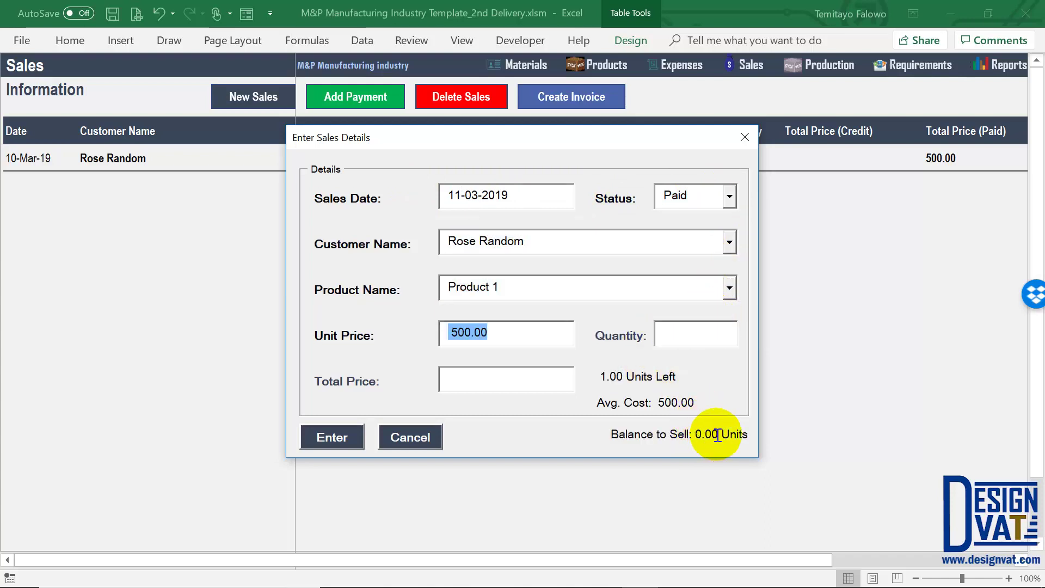
# Submit the sale, confirm it, and check both Product 1 sale entries are listed
pyautogui.moveTo(719, 435); pyautogui.dragTo(688, 435)
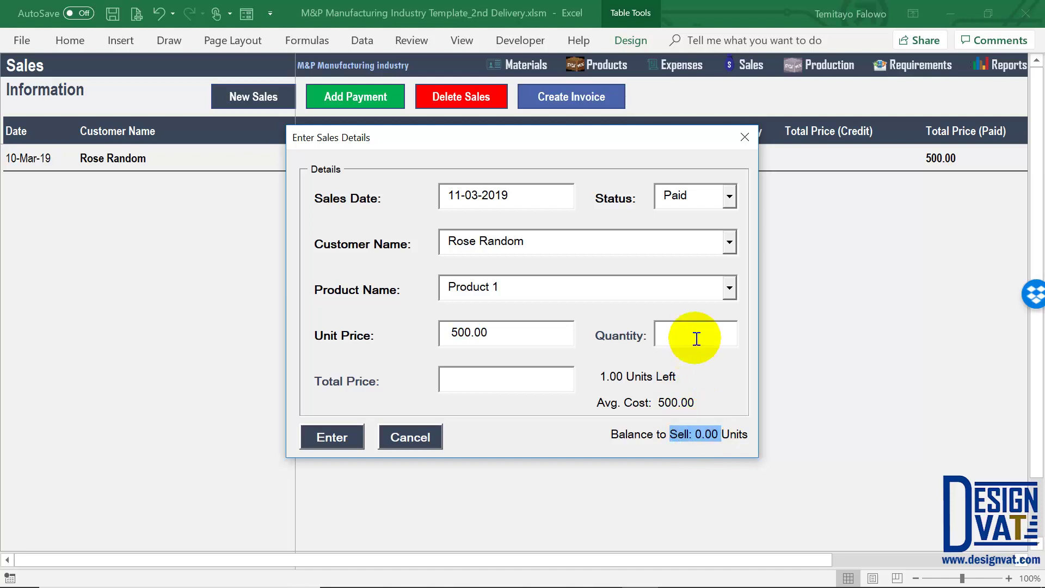
pyautogui.click(333, 436)
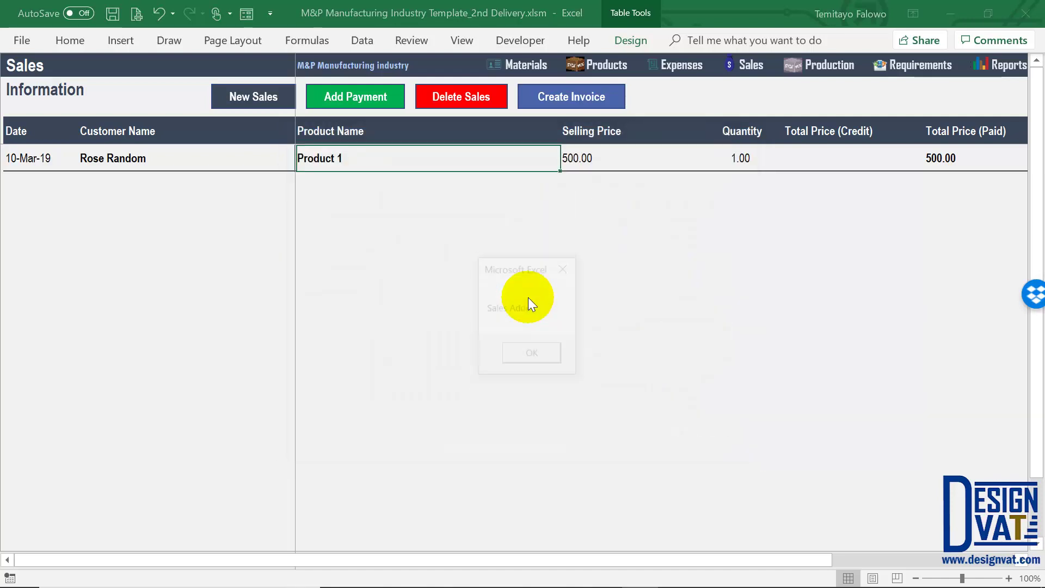
pyautogui.click(531, 353)
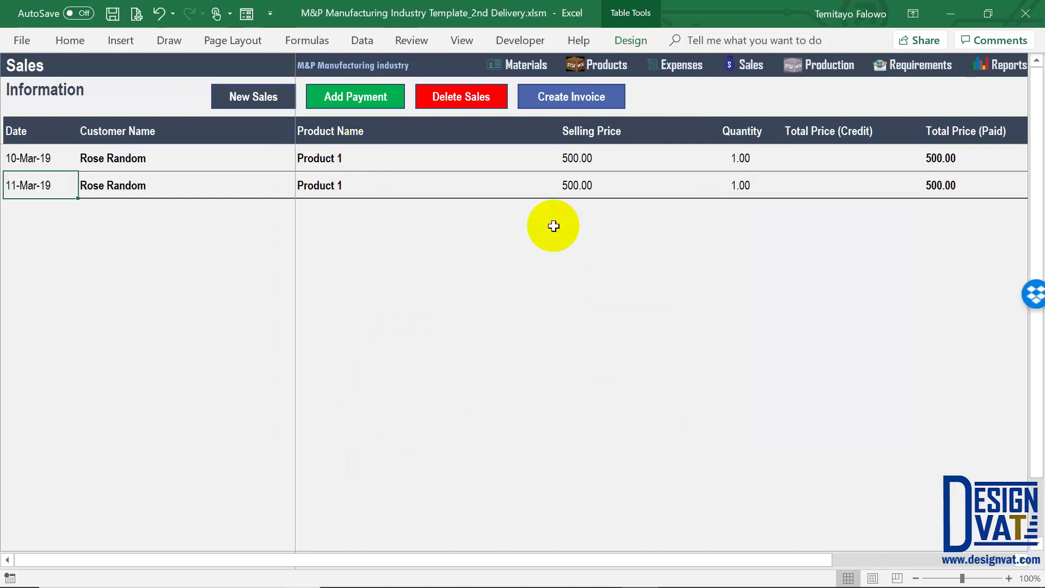
pyautogui.moveTo(380, 158); pyautogui.dragTo(373, 188)
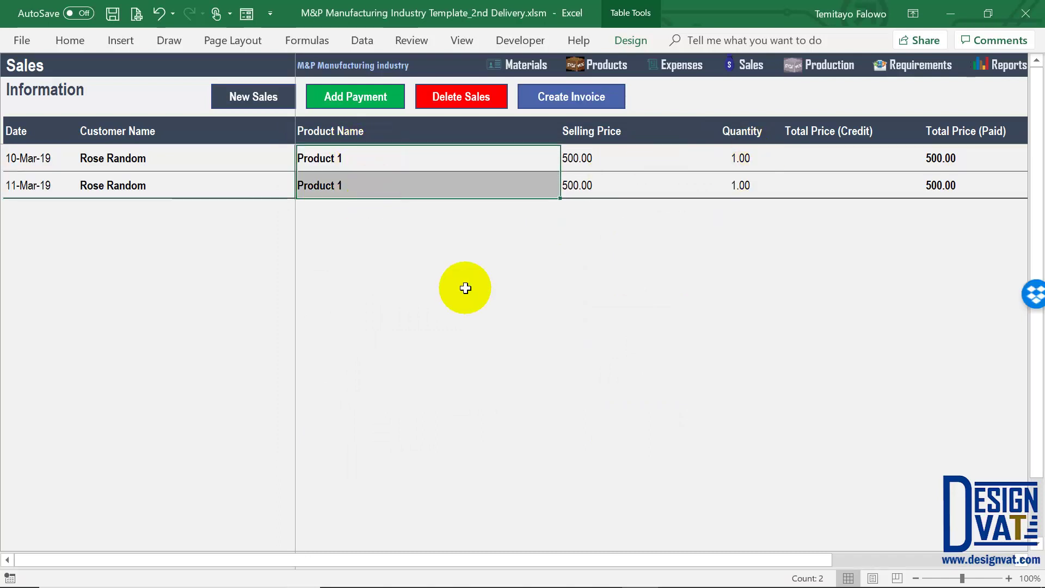
pyautogui.click(1009, 67)
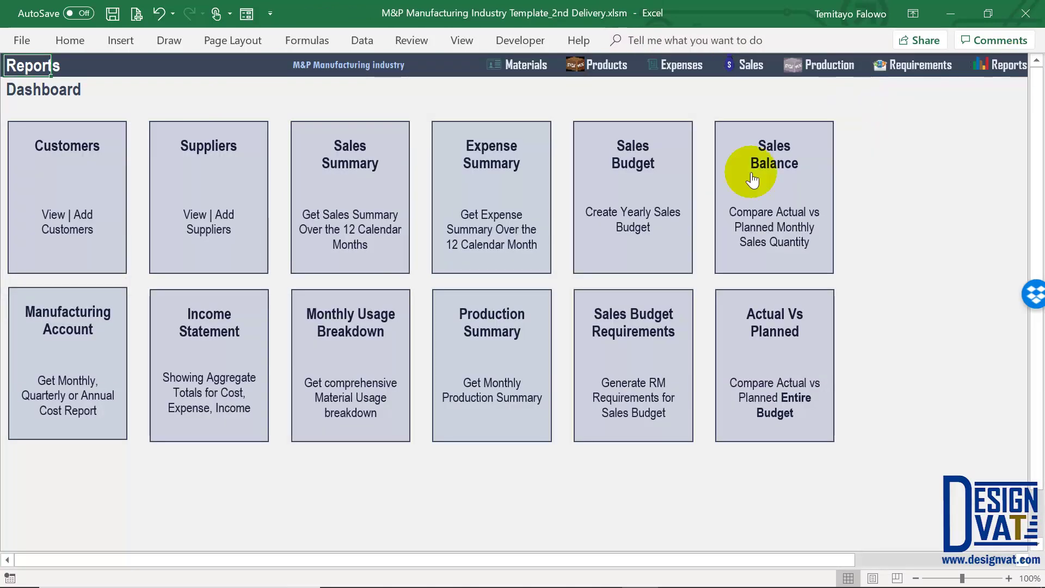
pyautogui.click(775, 183)
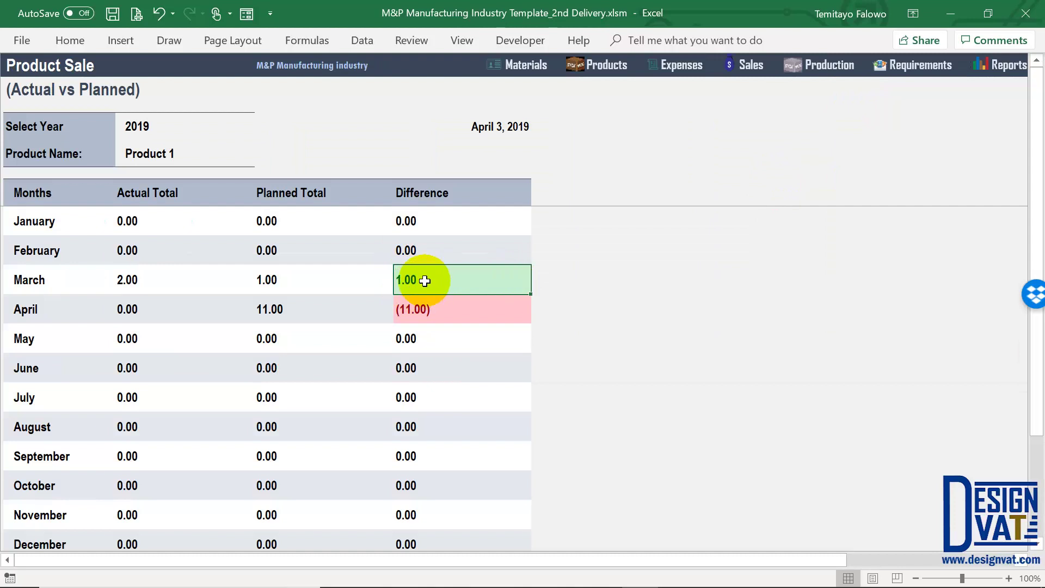
pyautogui.click(265, 278)
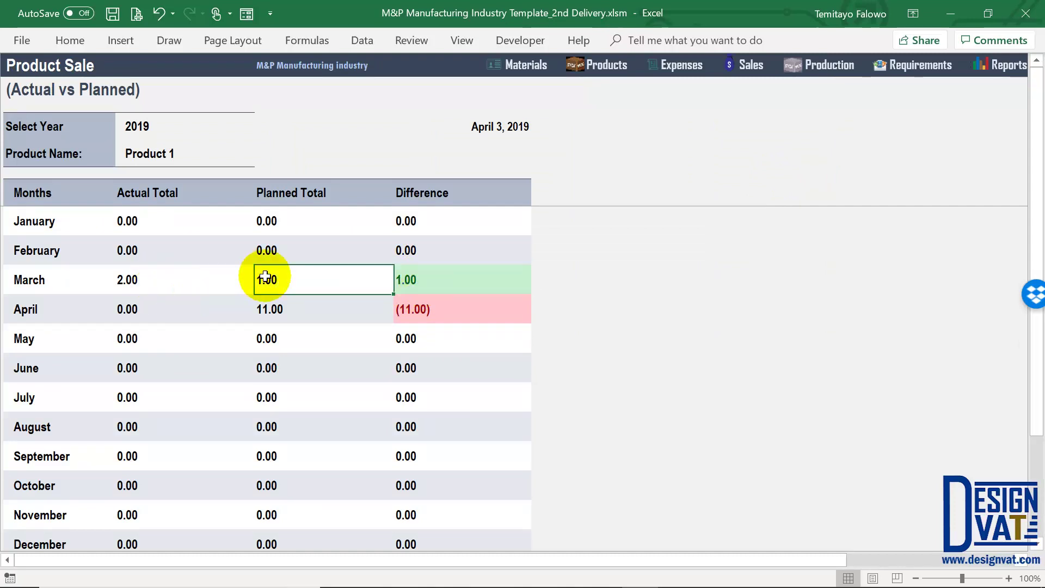
pyautogui.click(137, 280)
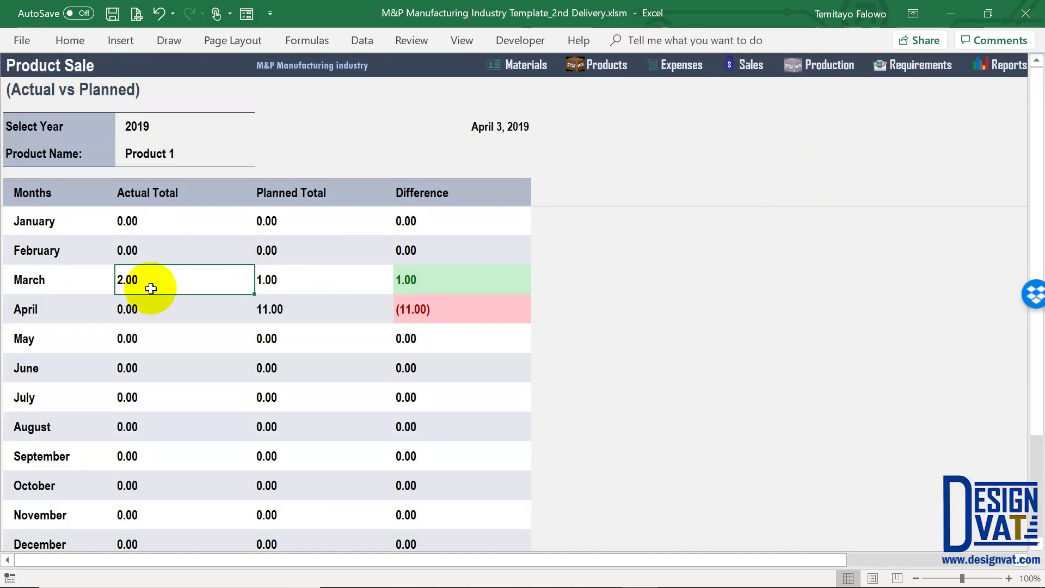
pyautogui.click(438, 277)
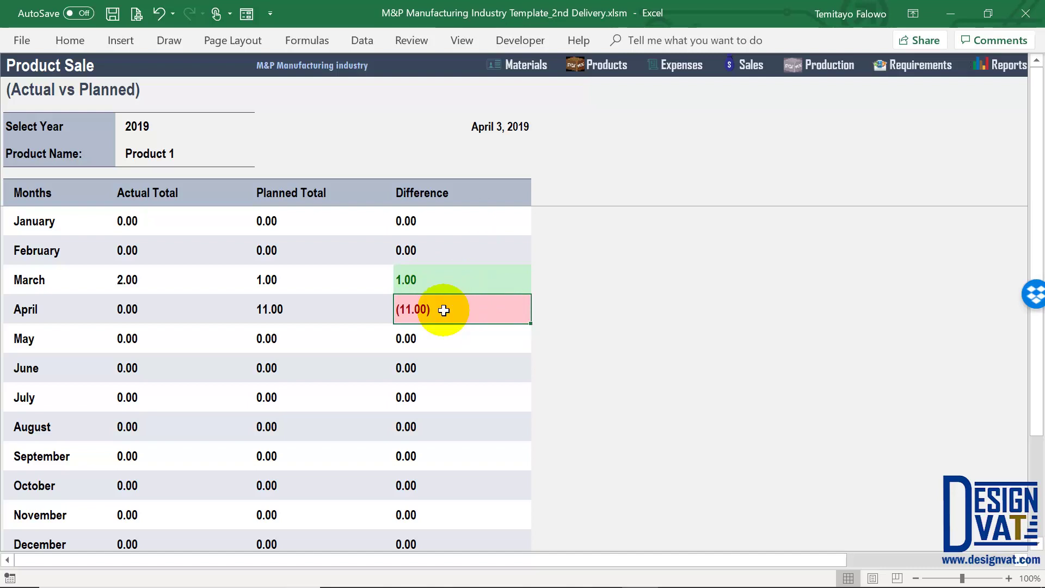
pyautogui.scroll(-1, 444, 315)
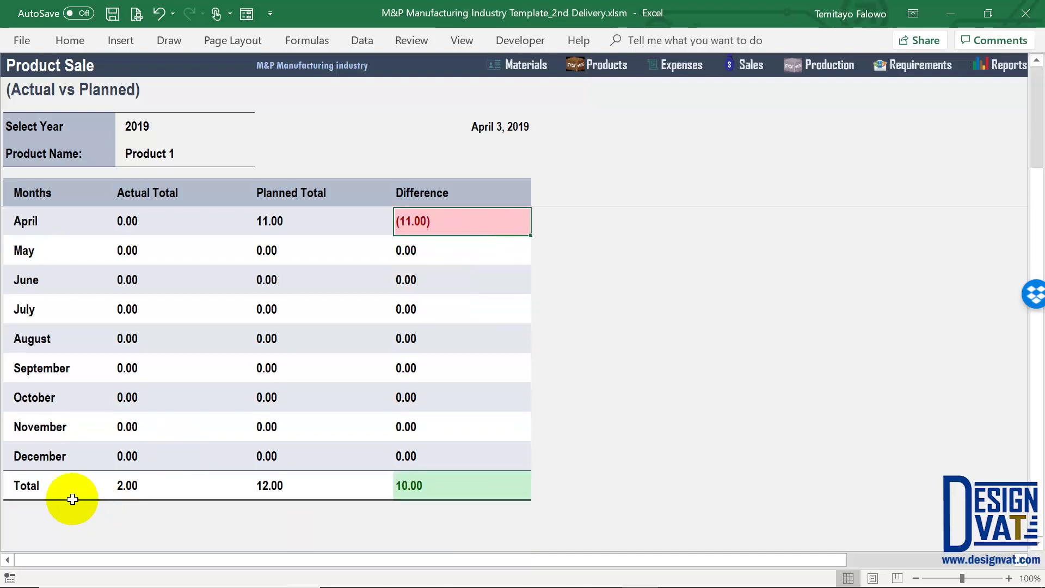
pyautogui.click(75, 488)
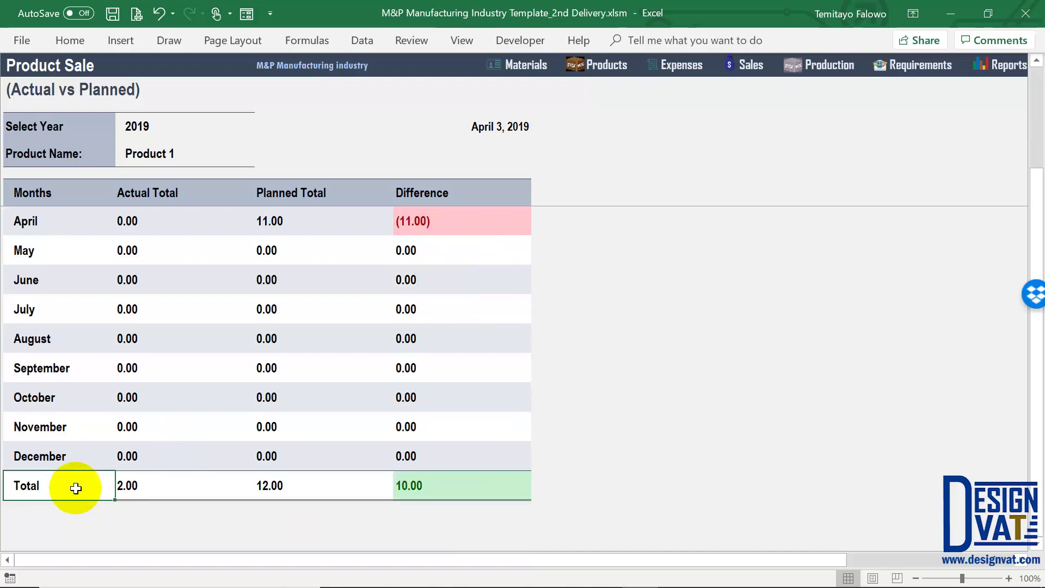
pyautogui.click(145, 491)
pyautogui.click(292, 484)
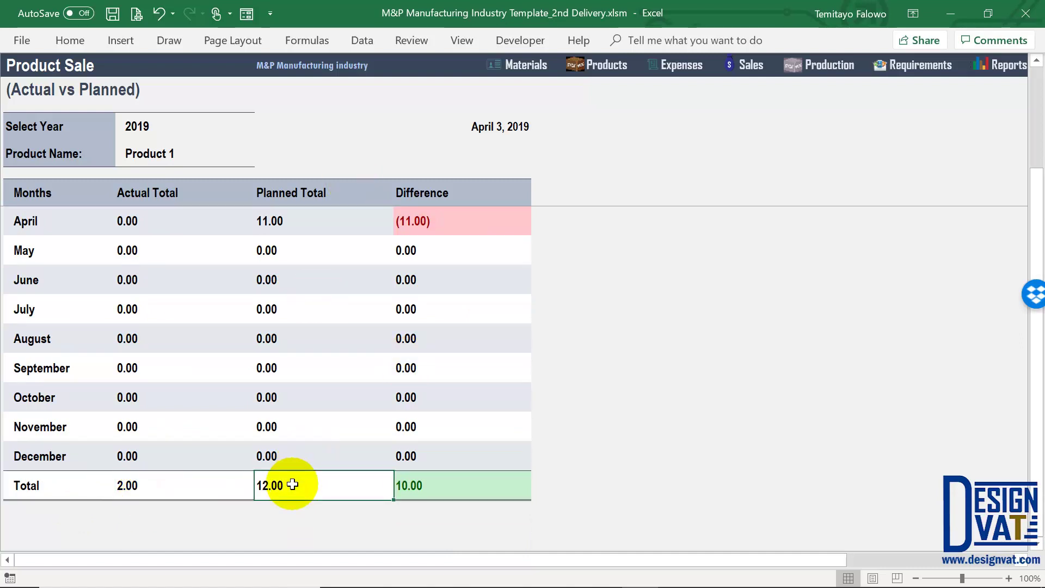
pyautogui.scroll(1, 400, 456)
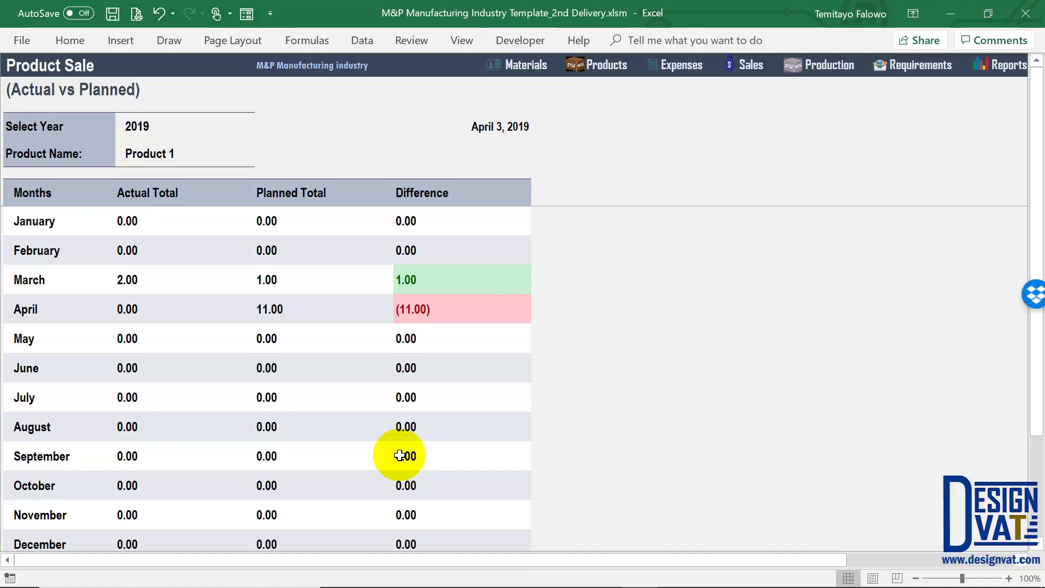
pyautogui.click(234, 128)
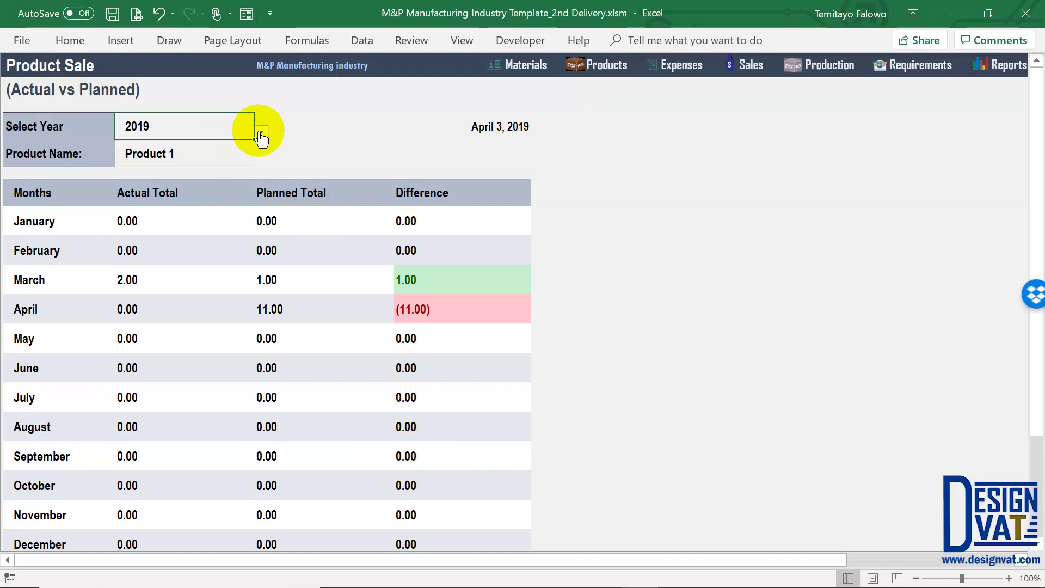
# Show Product 2 and check its March 12.00 and April 22.00 planned, with (22.00) April difference
pyautogui.click(260, 131)
pyautogui.click(256, 152)
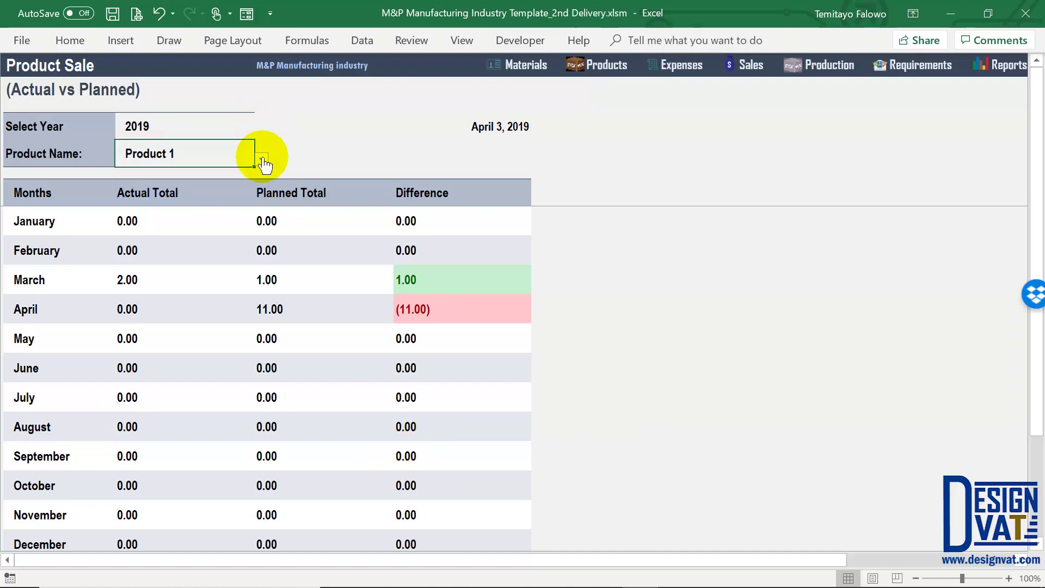
pyautogui.click(259, 159)
pyautogui.click(184, 184)
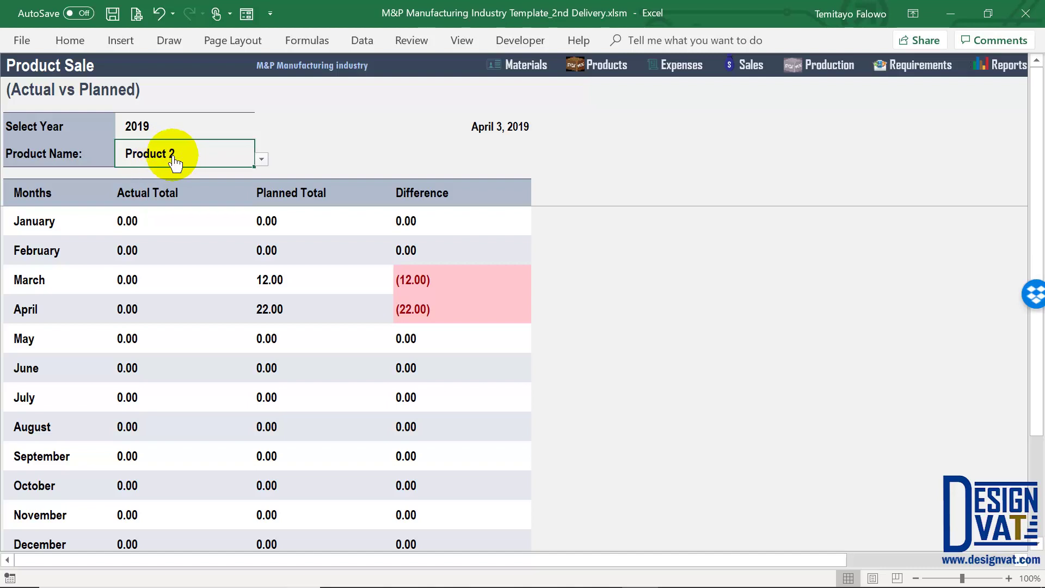
pyautogui.keyDown('shift'); pyautogui.click(426, 279); pyautogui.keyUp('shift')
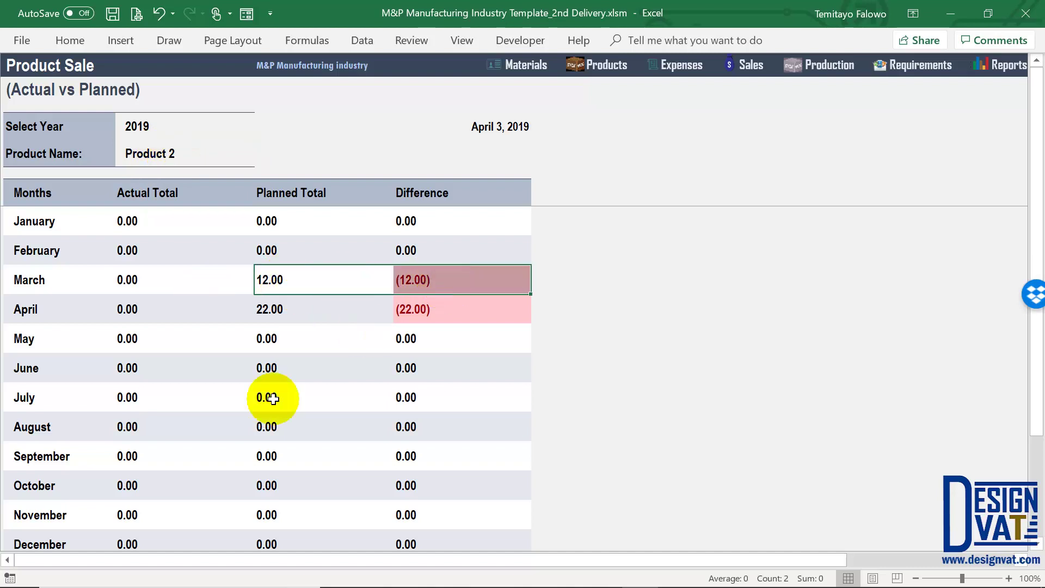
pyautogui.click(279, 312)
pyautogui.click(415, 315)
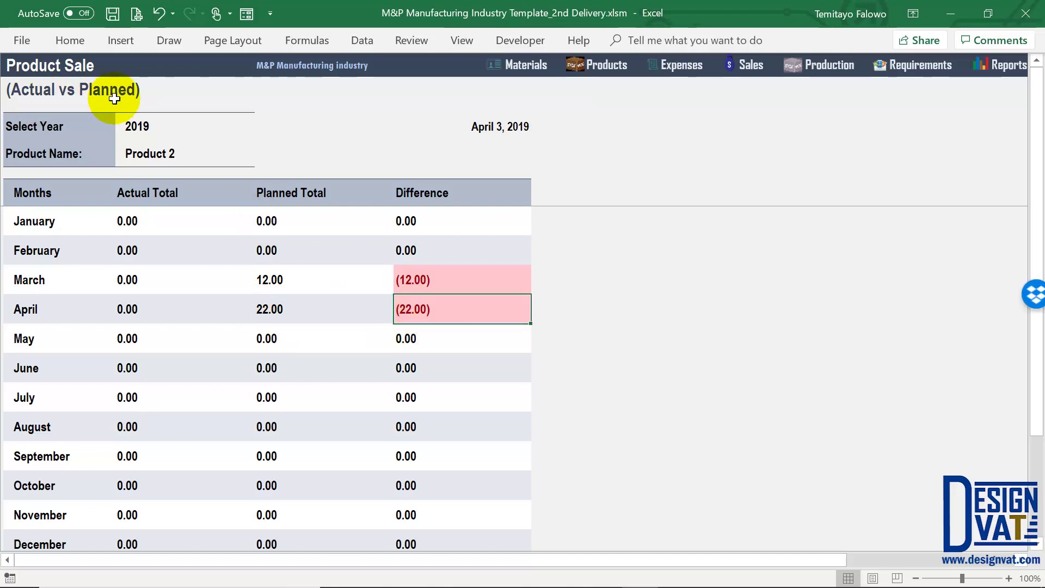
pyautogui.click(154, 152)
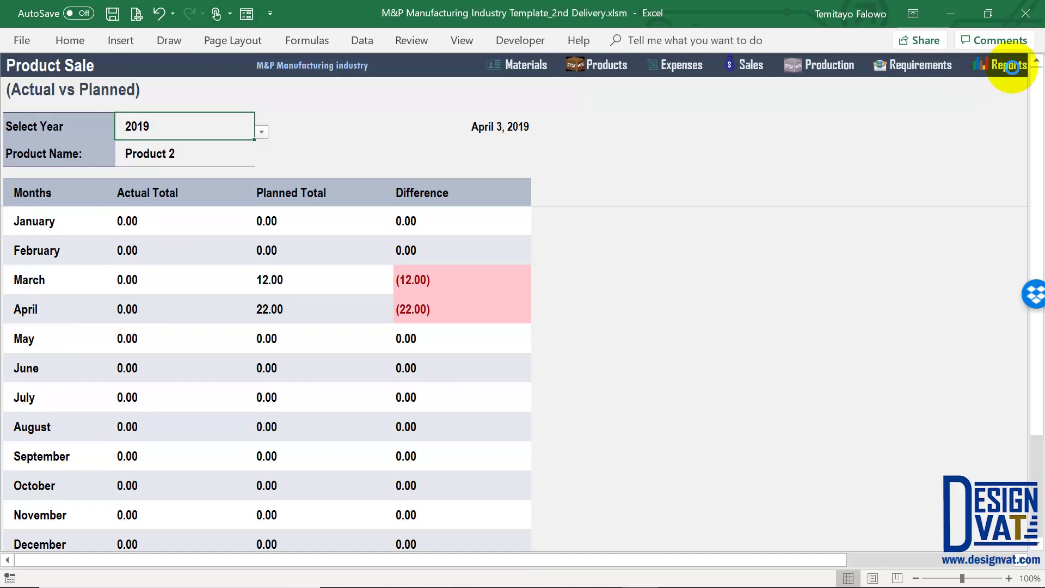
# Open the Actual vs Planned report and generate it for year 2019, month March
pyautogui.click(1007, 64)
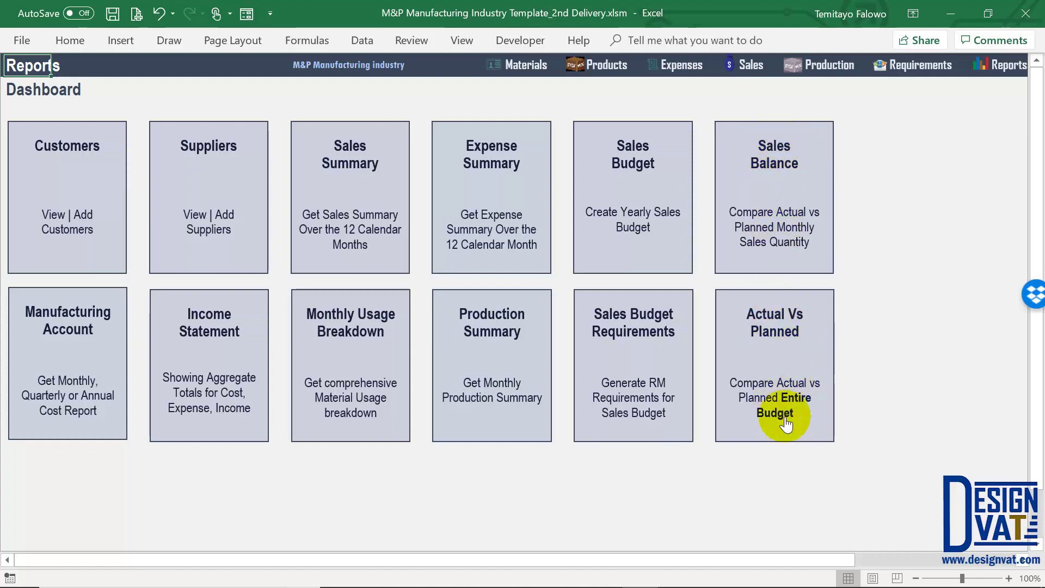
pyautogui.click(792, 348)
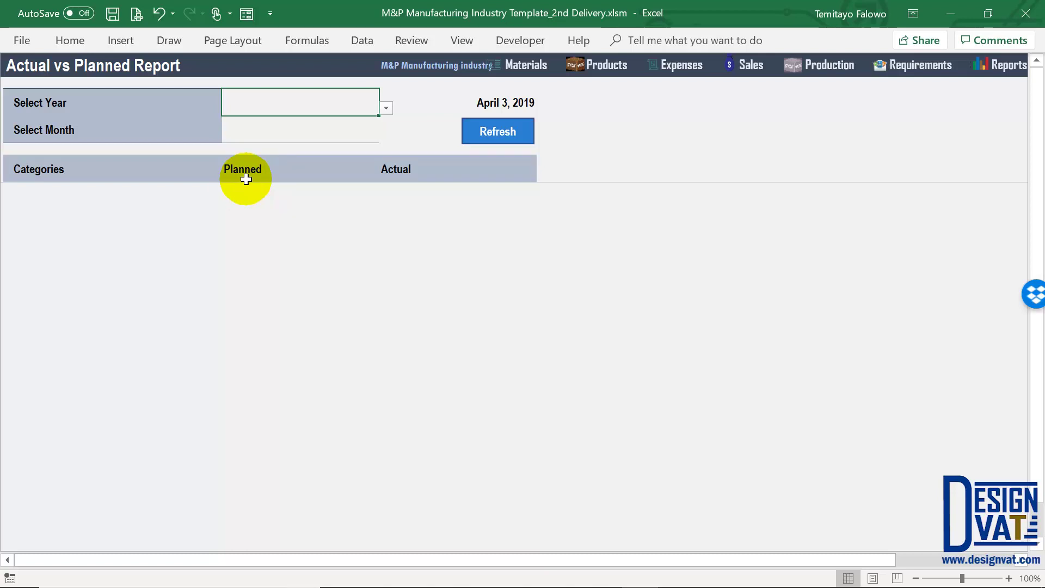
pyautogui.click(386, 108)
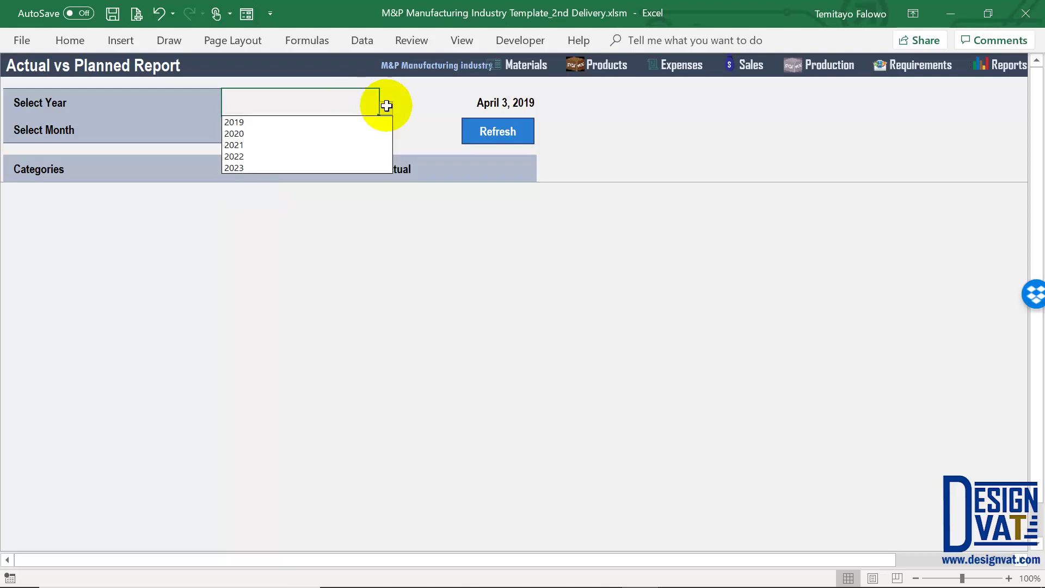
pyautogui.click(236, 123)
pyautogui.click(273, 136)
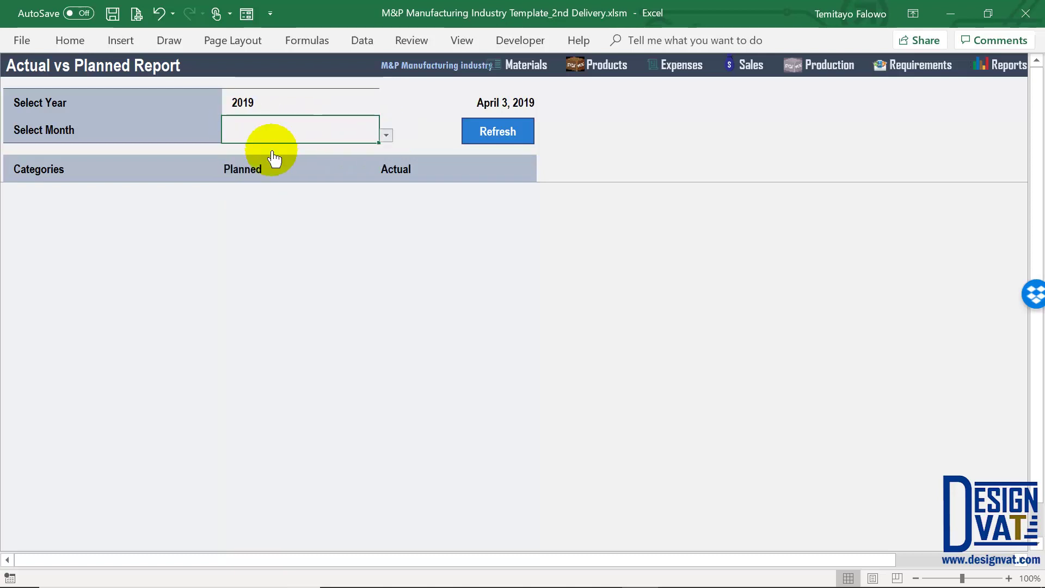
pyautogui.click(251, 181)
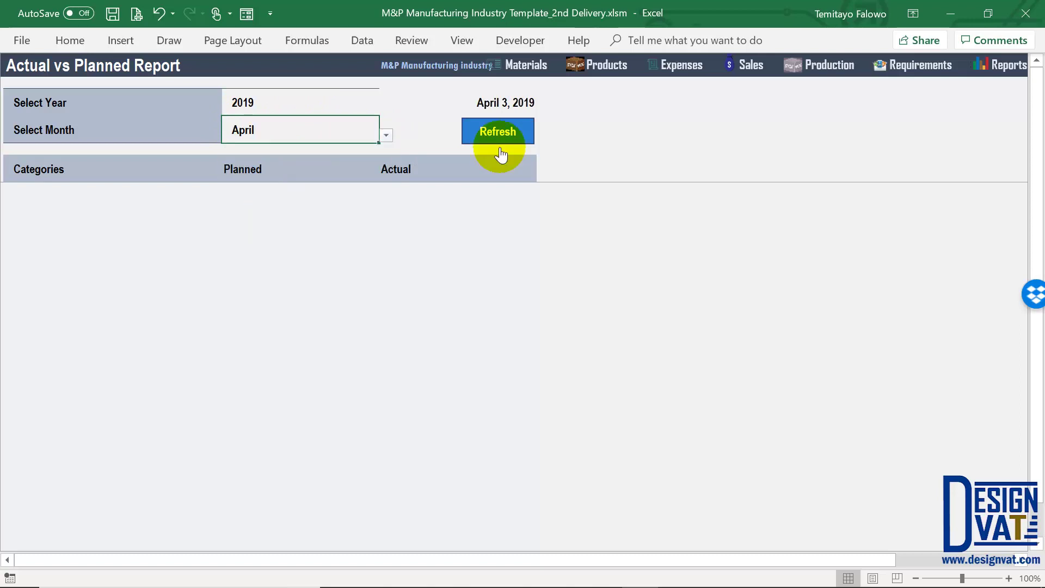
pyautogui.click(385, 135)
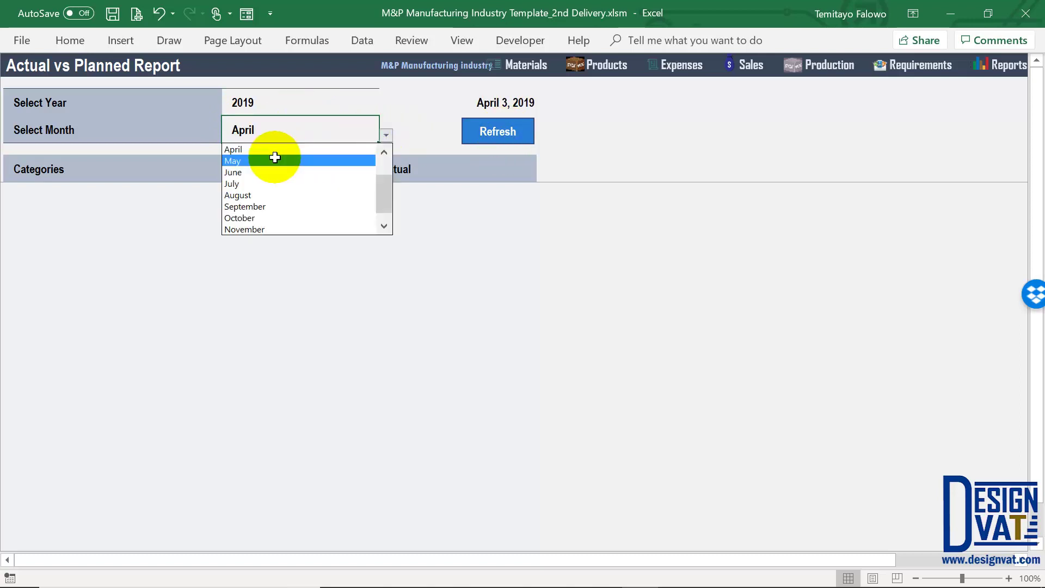
pyautogui.click(384, 153)
pyautogui.click(385, 153)
pyautogui.click(318, 172)
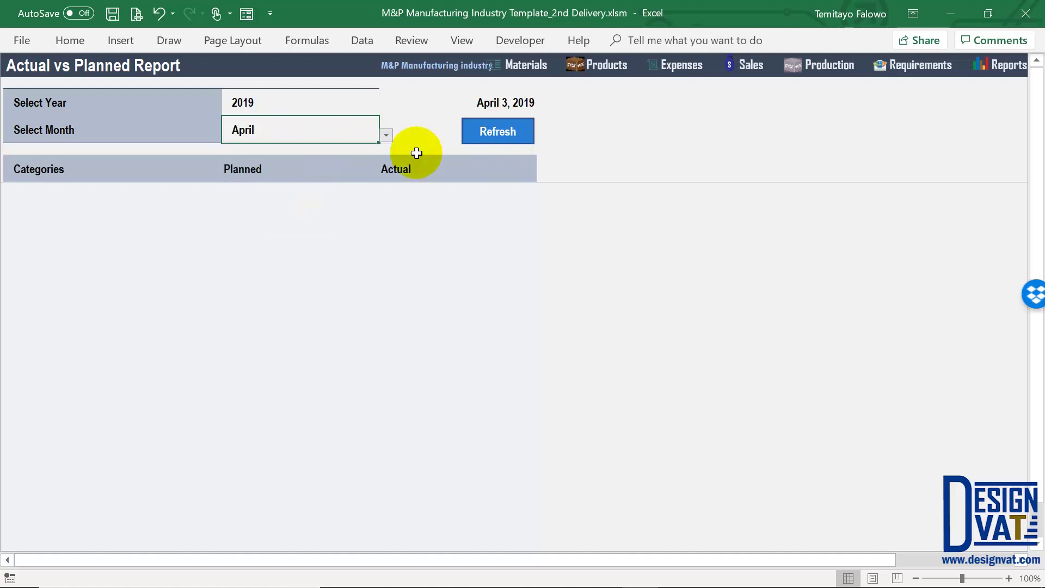
pyautogui.click(497, 132)
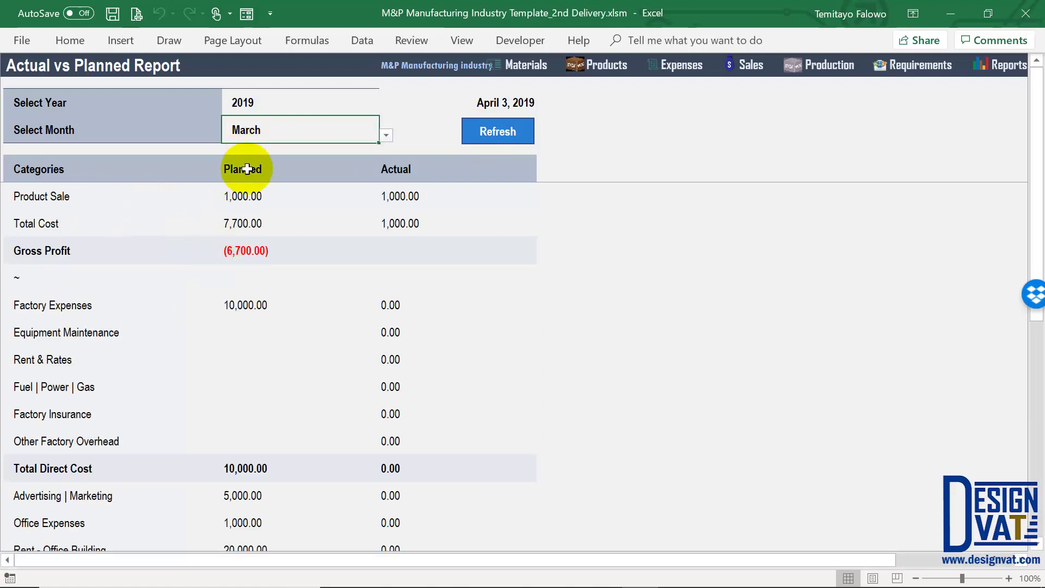
pyautogui.click(261, 142)
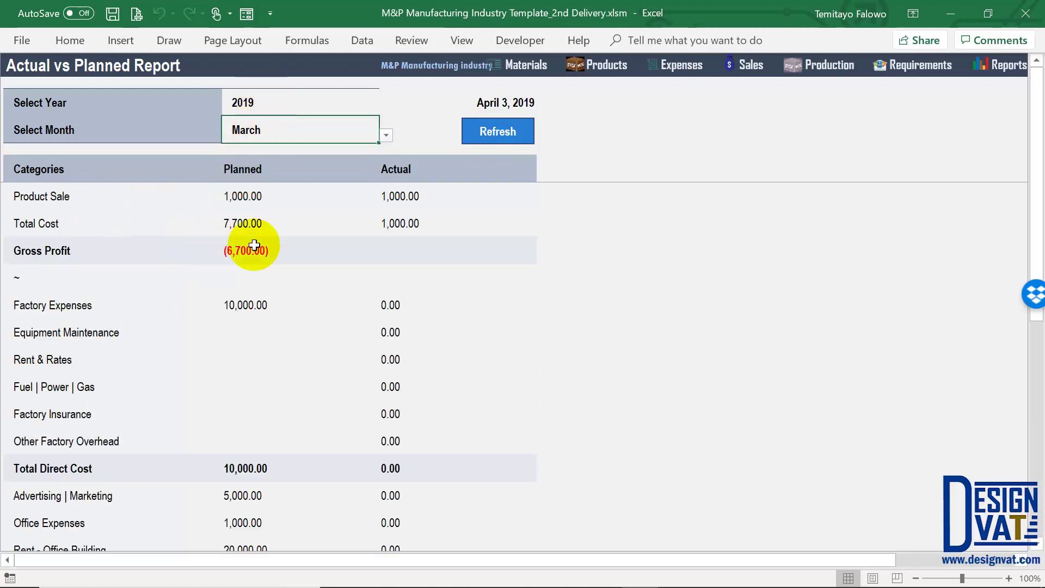
pyautogui.press('Up')
pyautogui.click(228, 192)
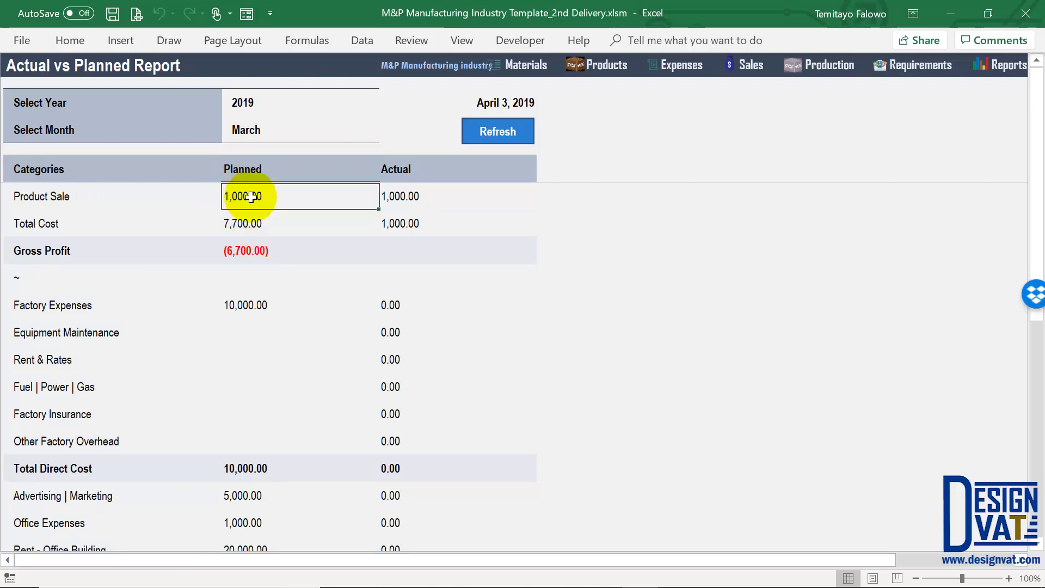
pyautogui.click(414, 195)
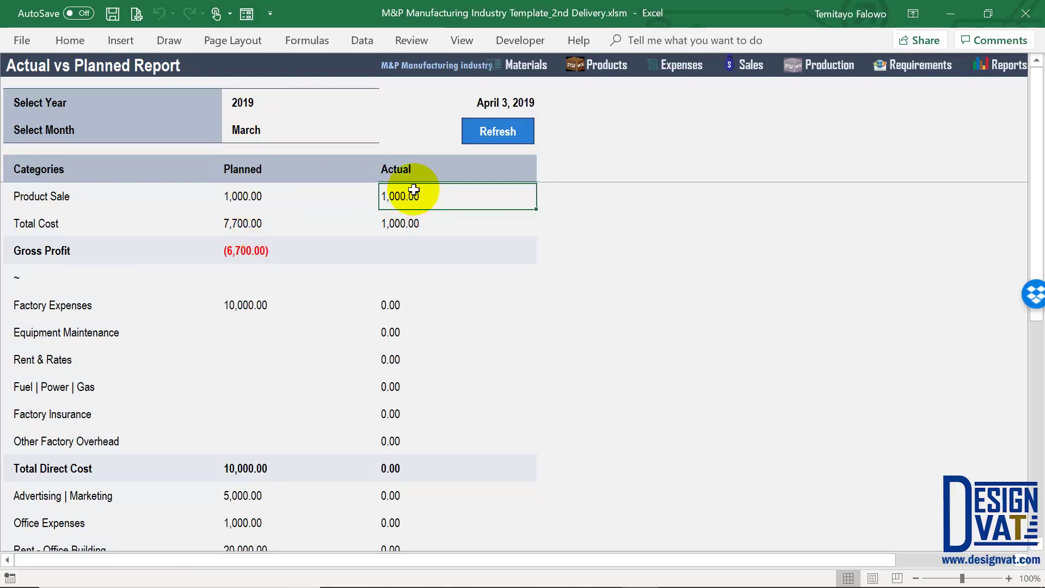
pyautogui.click(44, 219)
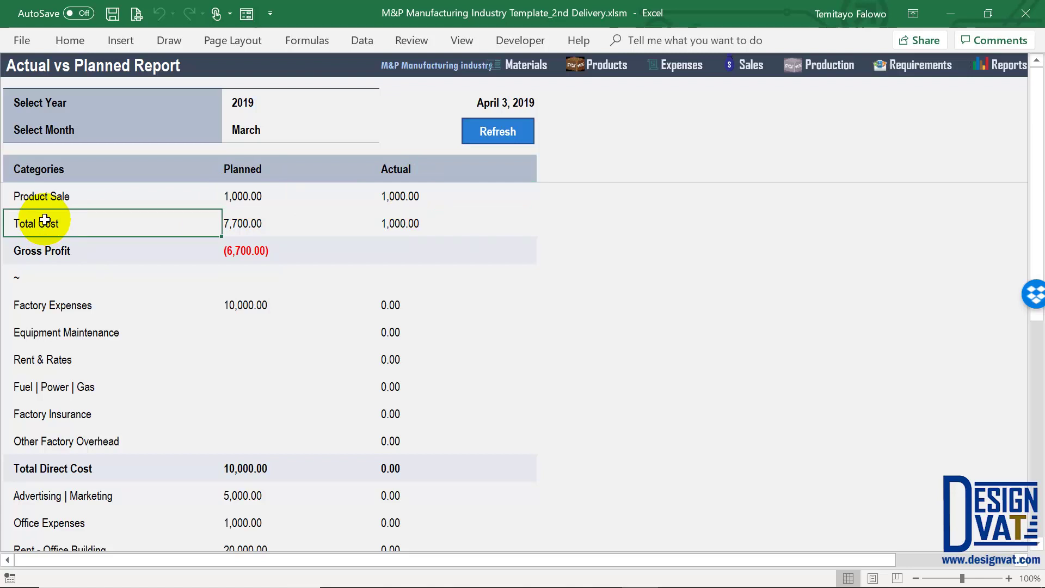
pyautogui.click(260, 220)
pyautogui.click(99, 221)
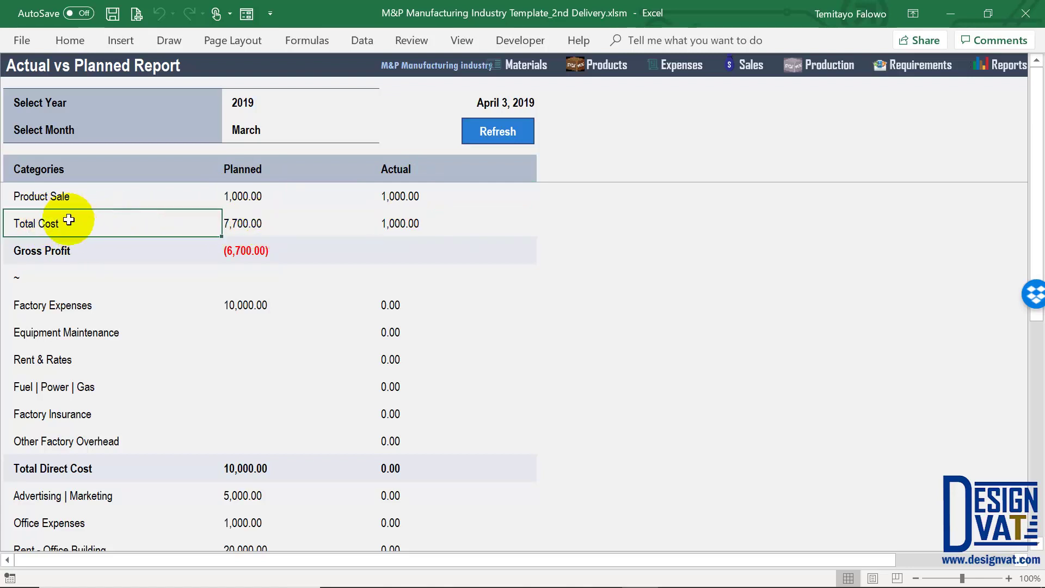
pyautogui.click(244, 223)
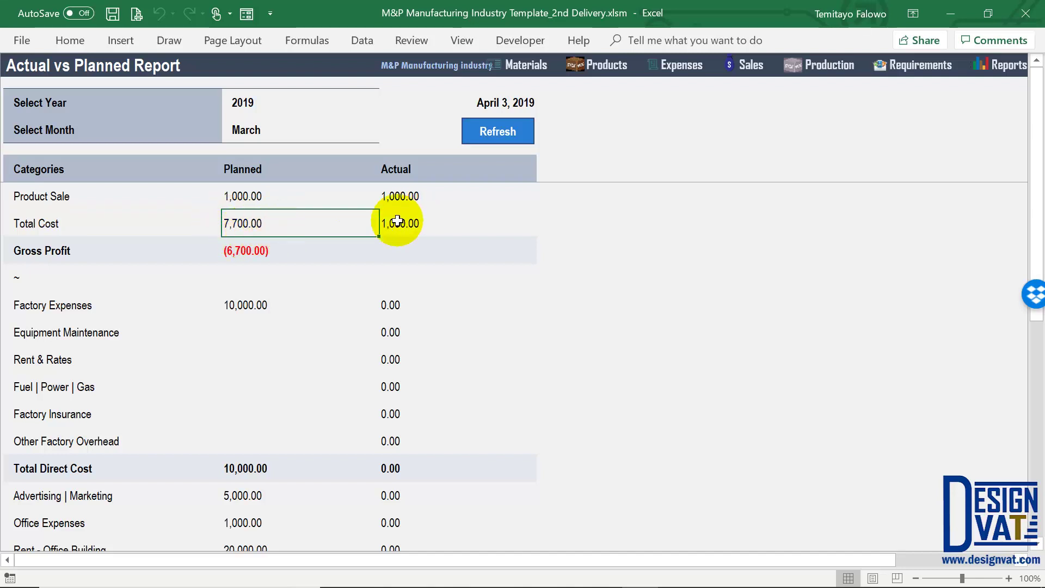
pyautogui.click(414, 223)
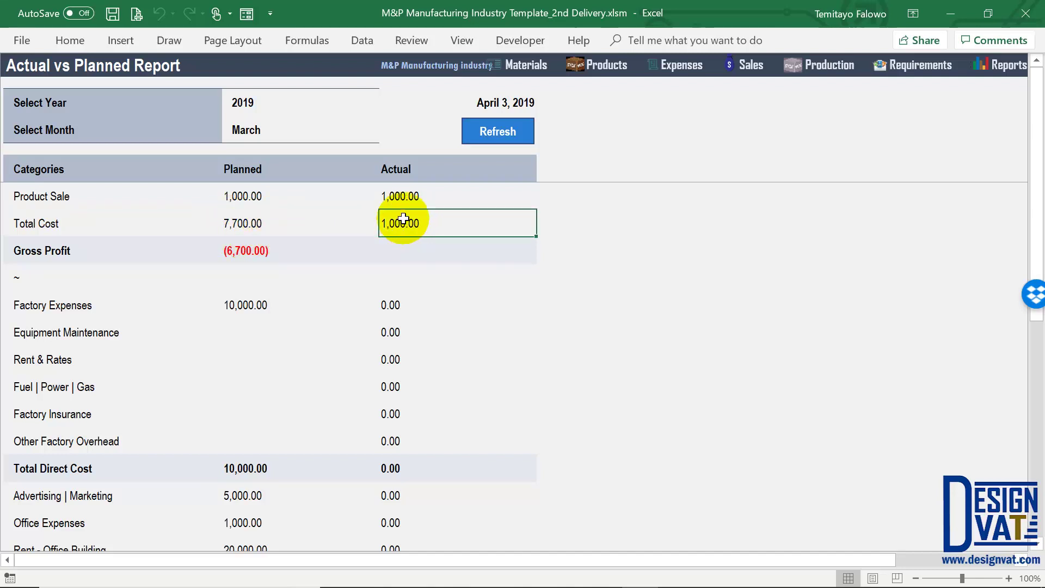
pyautogui.click(83, 251)
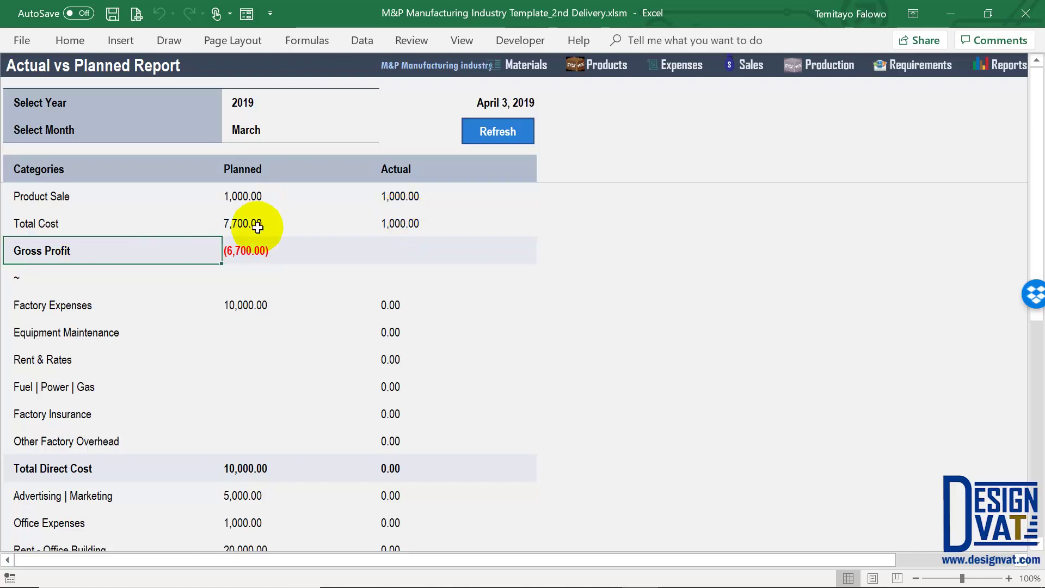
pyautogui.click(399, 253)
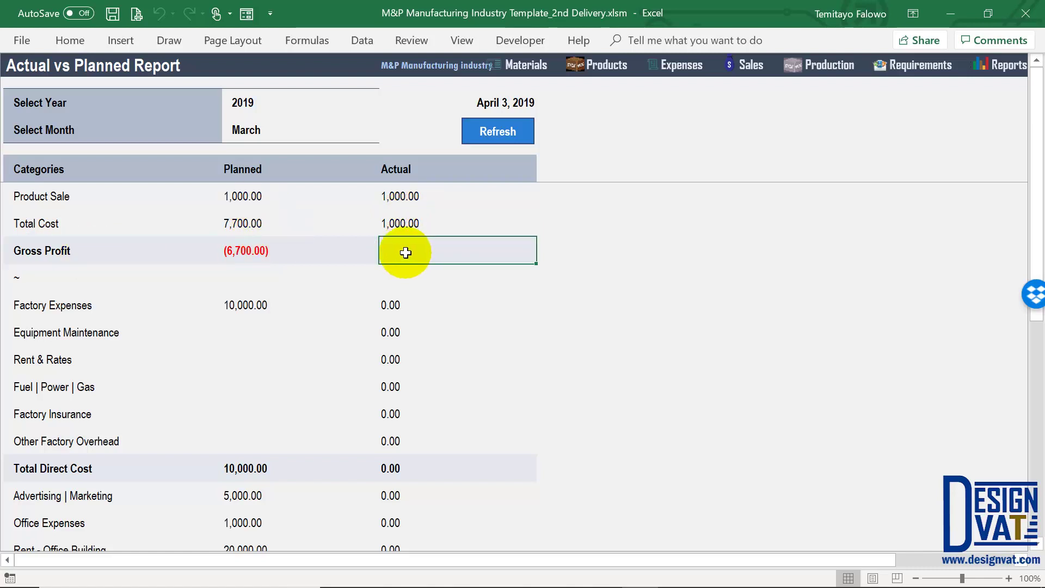
pyautogui.click(246, 251)
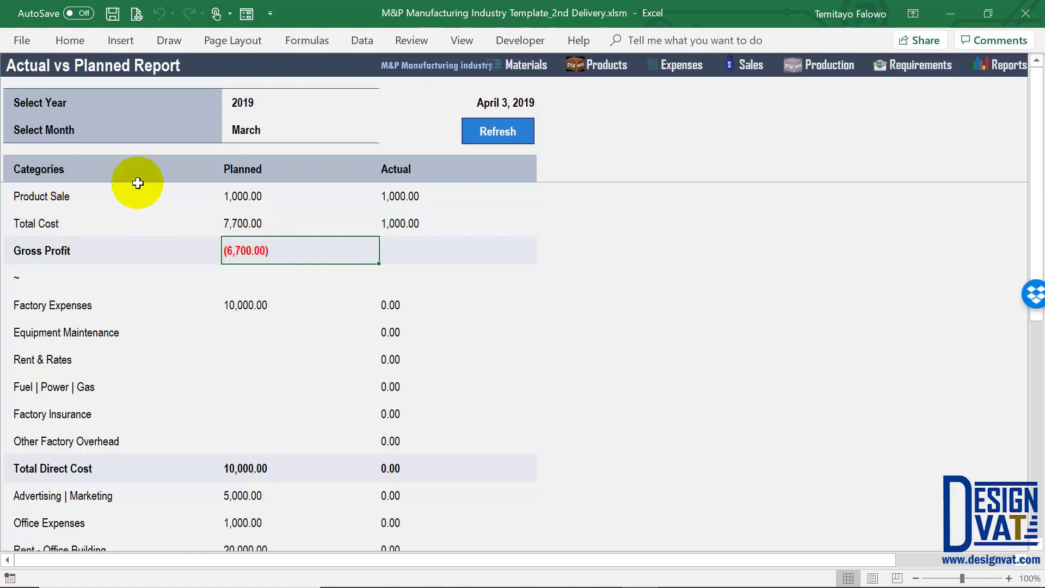
pyautogui.click(263, 170)
# Compare planned and actual Factory Expenses down through Other Factory Overhead
pyautogui.click(104, 308)
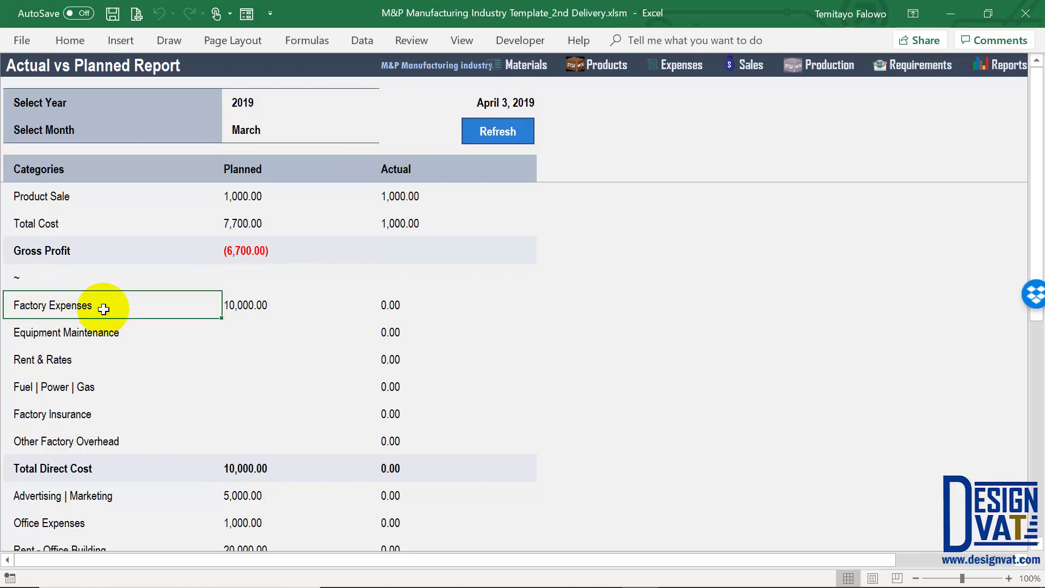
pyautogui.scroll(-1, 103, 308)
pyautogui.scroll(1, 89, 252)
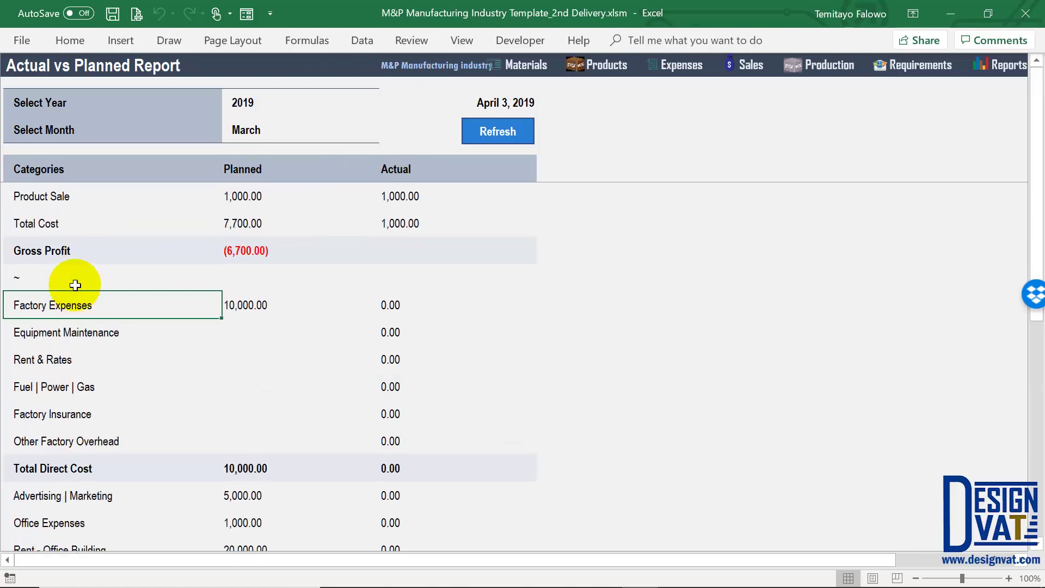
pyautogui.click(263, 305)
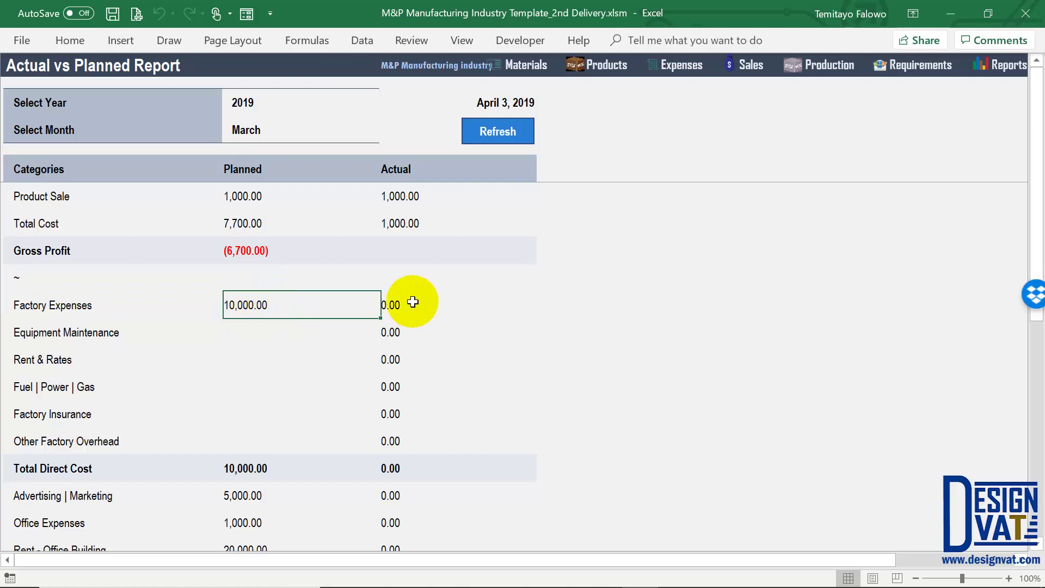
pyautogui.moveTo(412, 302); pyautogui.dragTo(400, 361)
pyautogui.moveTo(396, 441); pyautogui.dragTo(399, 434)
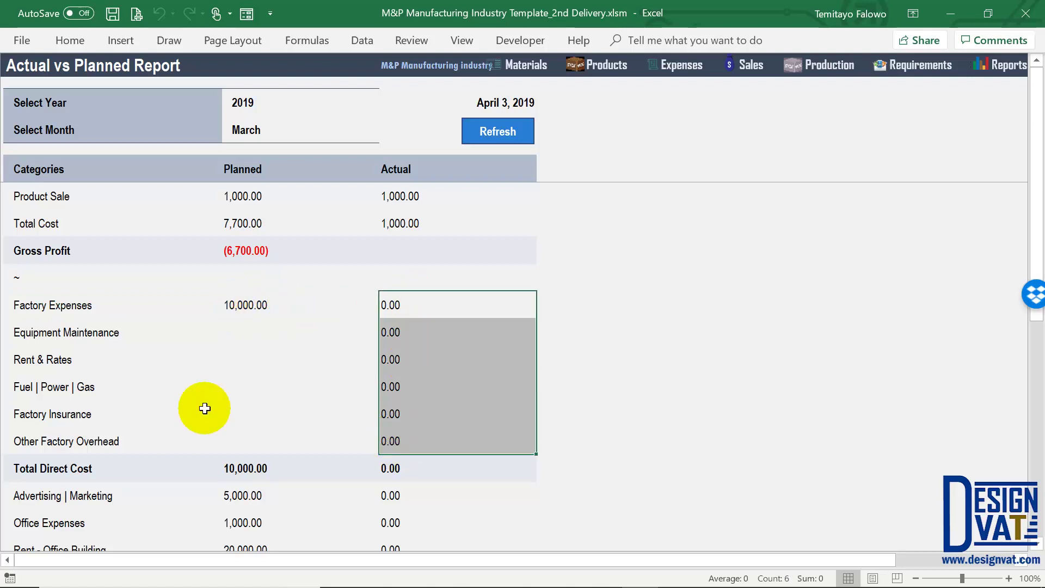
# Compare Advertising | Marketing, indirect costs and Net Profit between planned and actual
pyautogui.scroll(-3, 206, 407)
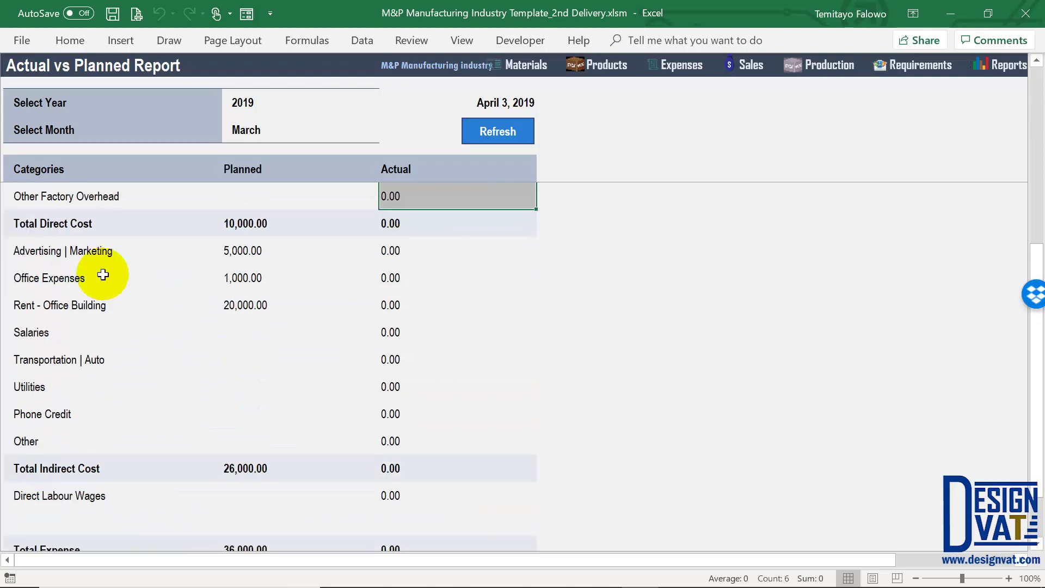
pyautogui.click(107, 242)
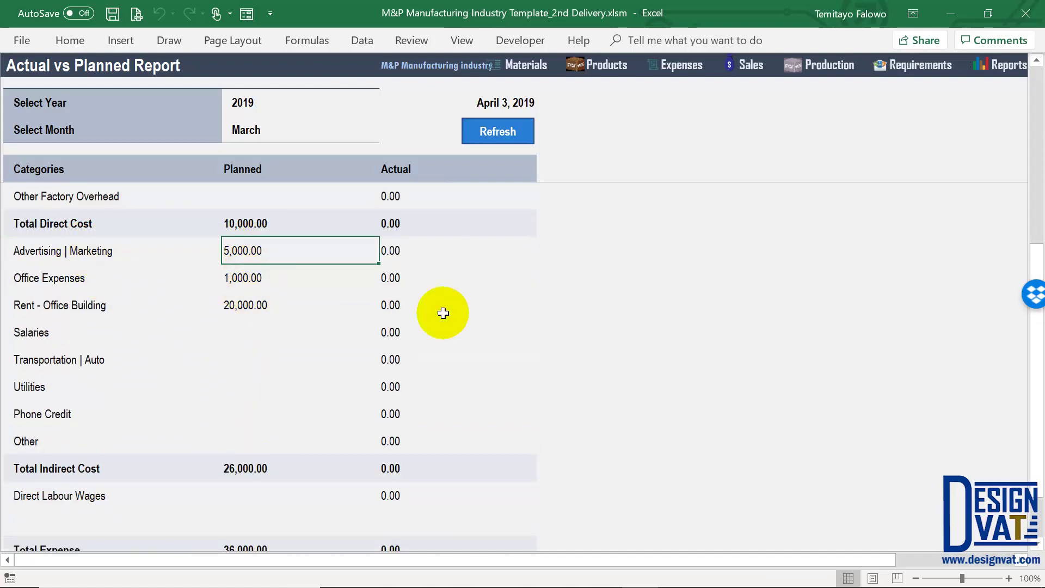
pyautogui.moveTo(419, 243); pyautogui.dragTo(401, 441)
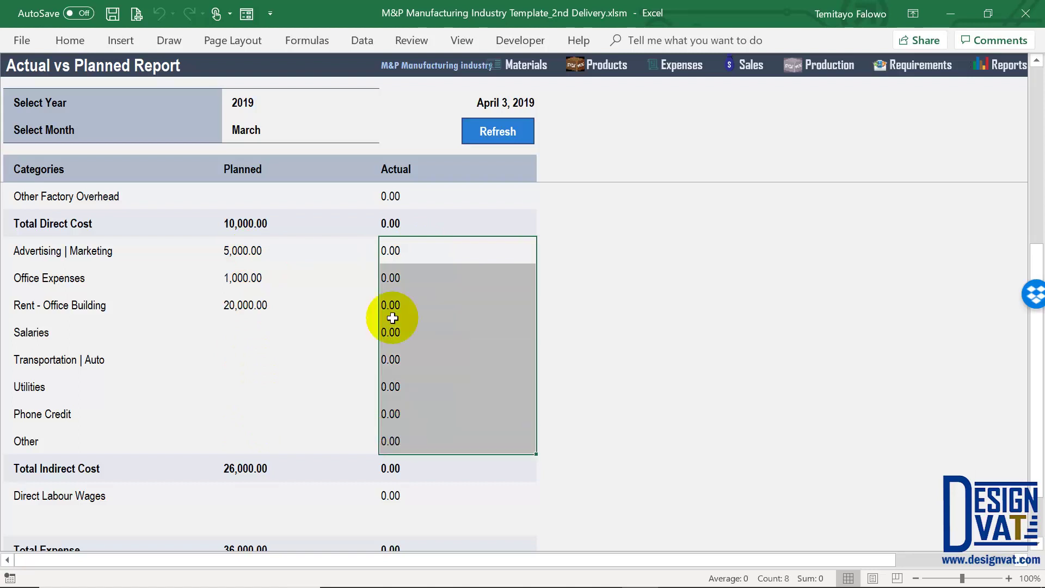
pyautogui.scroll(-3, 376, 354)
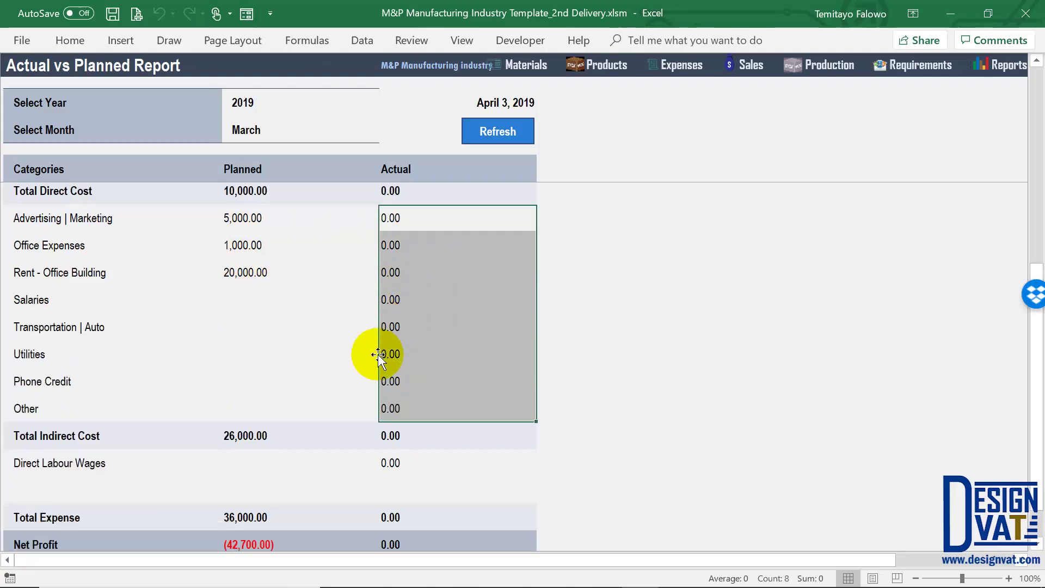
pyautogui.moveTo(71, 495); pyautogui.dragTo(405, 505)
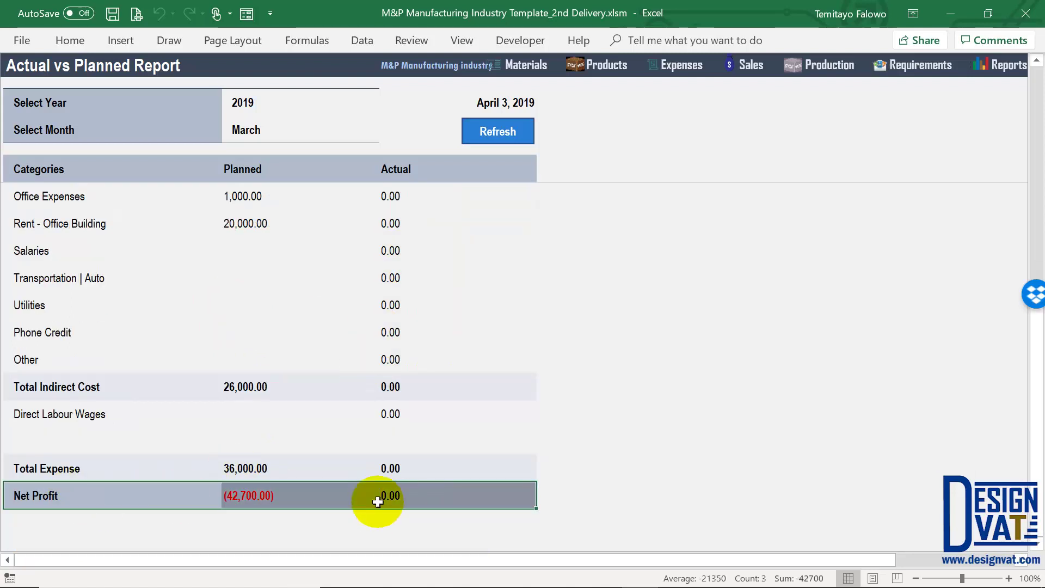
pyautogui.click(280, 496)
pyautogui.click(444, 508)
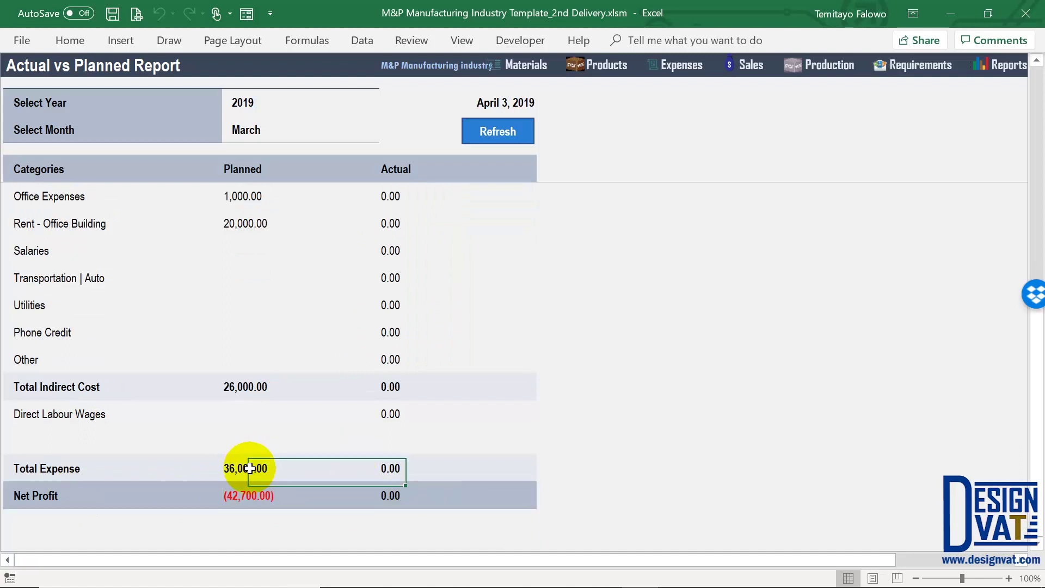
pyautogui.click(265, 391)
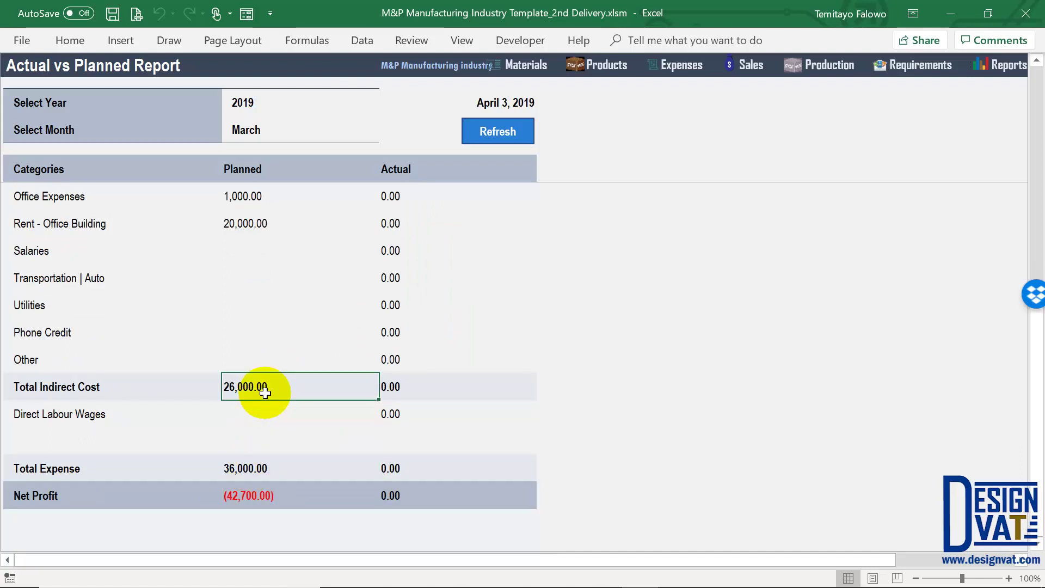
# Confirm the selected year and month, then go to the Expense information sheet
pyautogui.scroll(1, 280, 302)
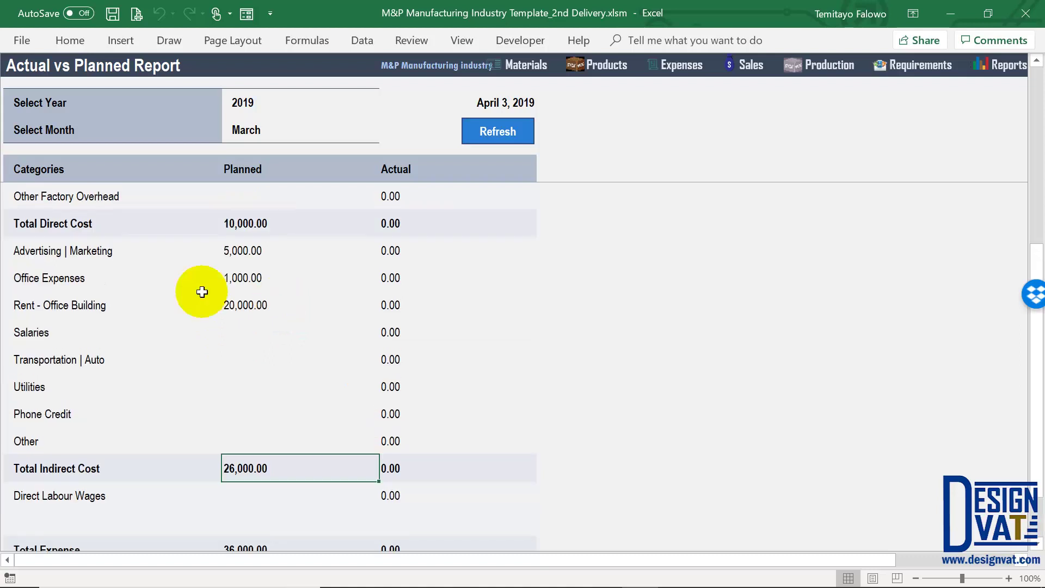
pyautogui.moveTo(206, 249); pyautogui.dragTo(249, 250)
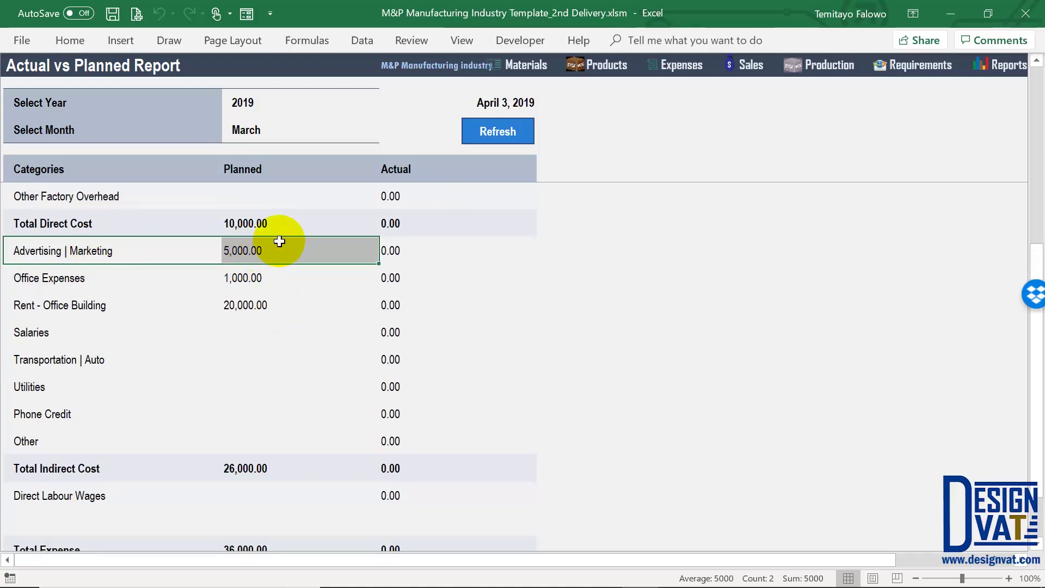
pyautogui.moveTo(275, 104); pyautogui.dragTo(273, 131)
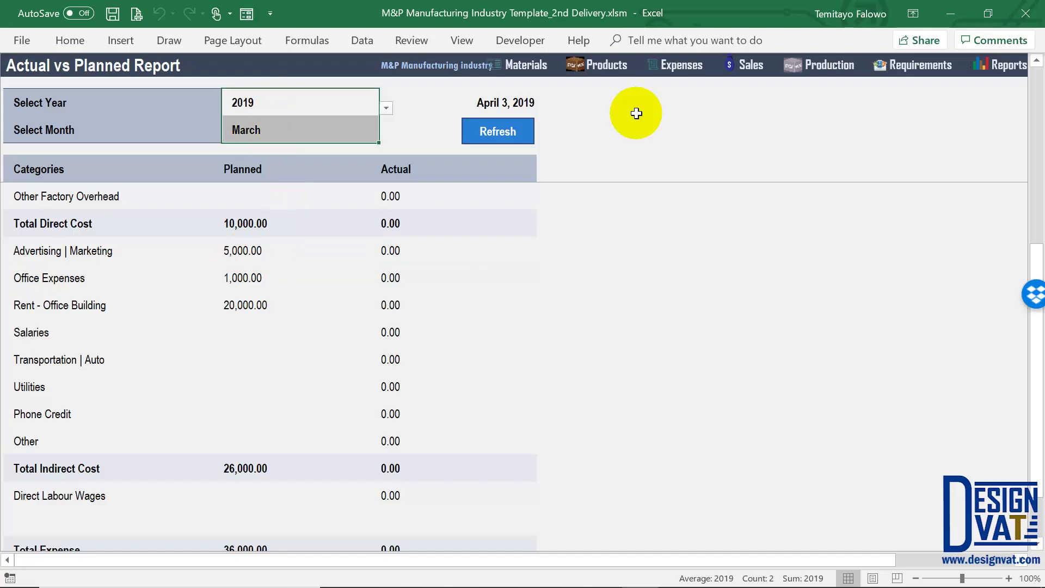
pyautogui.click(693, 68)
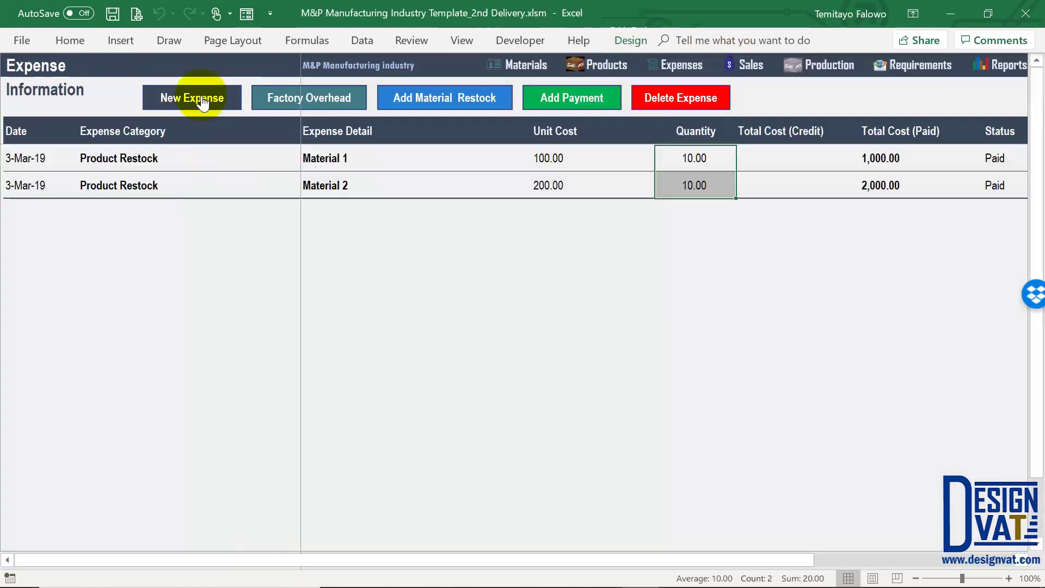
# Start a new expense dated 03-03-2019, status Paid, category Advertising | Marketing
pyautogui.click(201, 96)
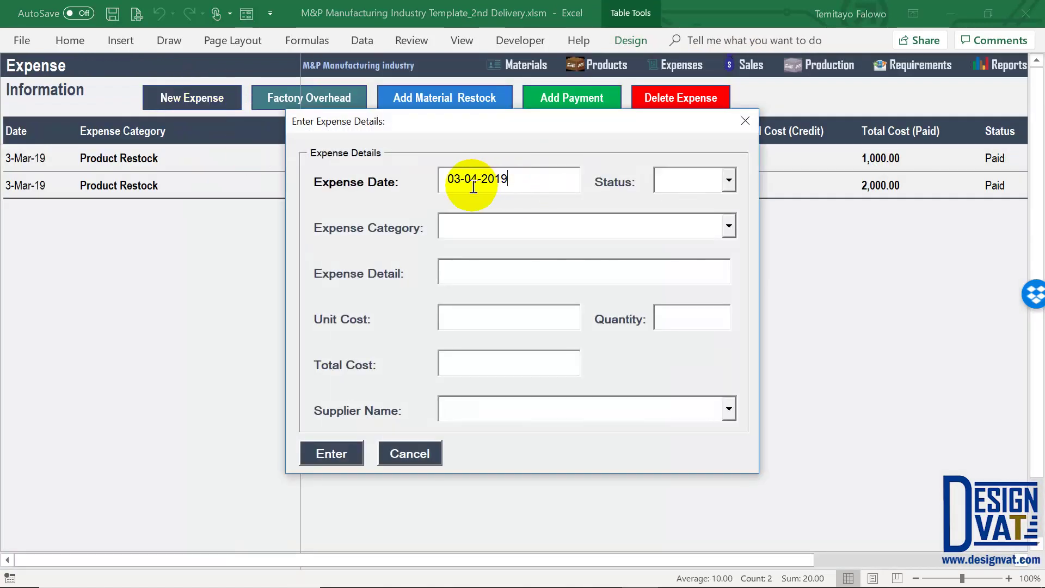
pyautogui.press('Delete')
pyautogui.write('3')
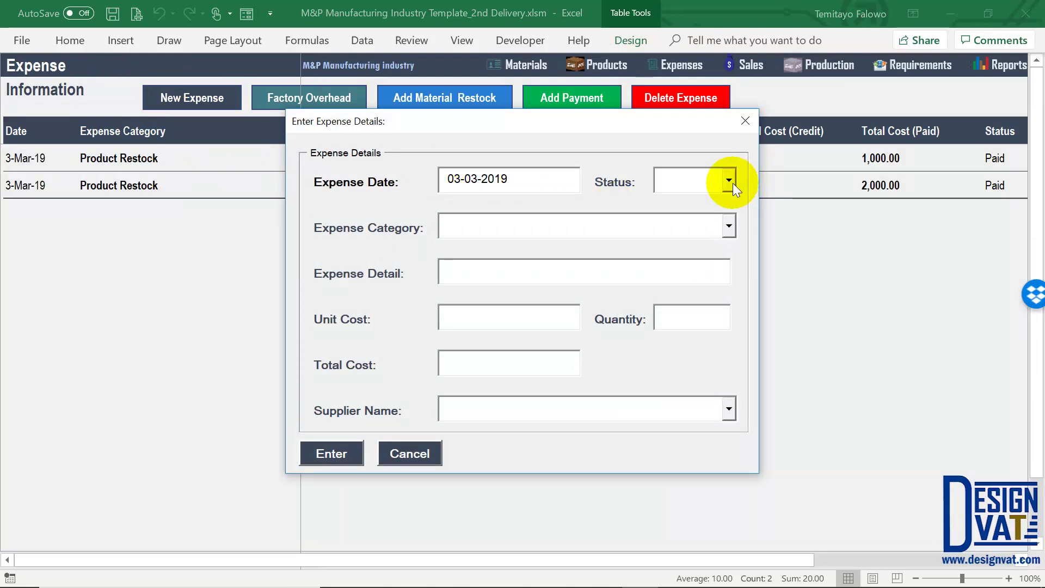
pyautogui.click(729, 181)
pyautogui.click(705, 220)
pyautogui.click(727, 226)
pyautogui.click(682, 249)
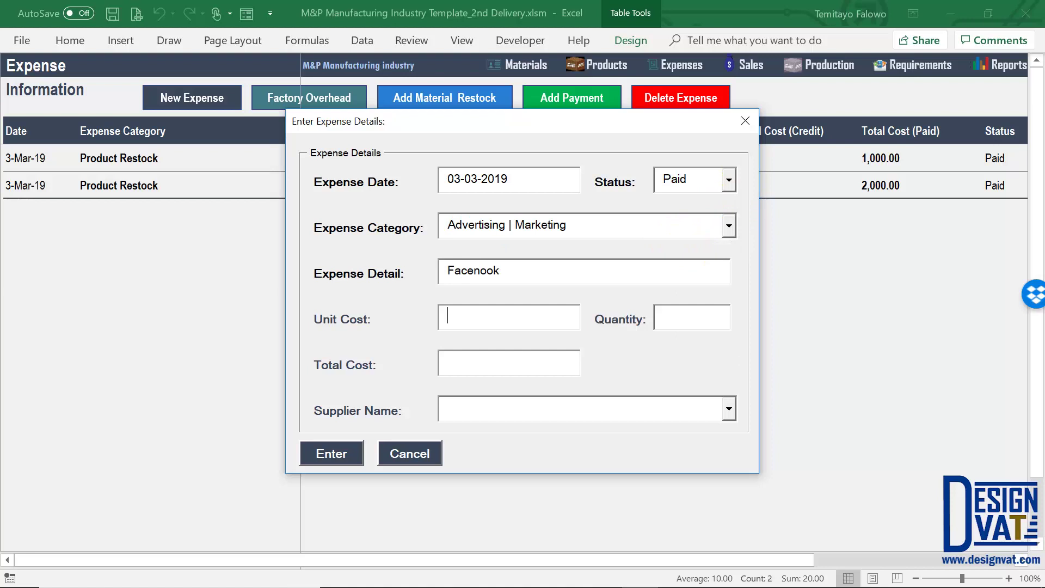
# Correct the detail to 'Facebook' and save the 6,000.00 expense, confirming the message
pyautogui.click(480, 270)
pyautogui.press('BackSpace')
pyautogui.write('b')
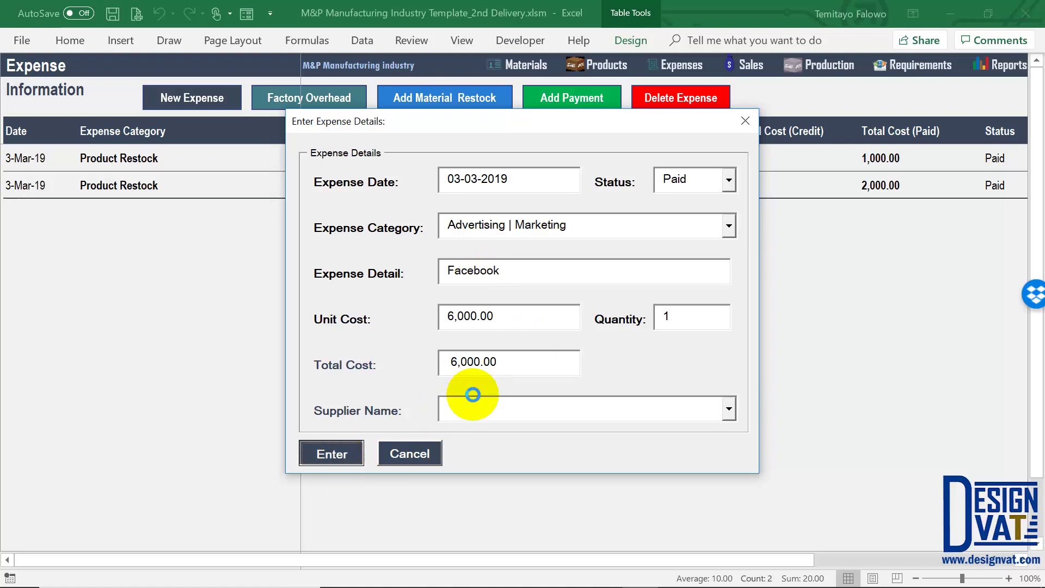
pyautogui.click(514, 355)
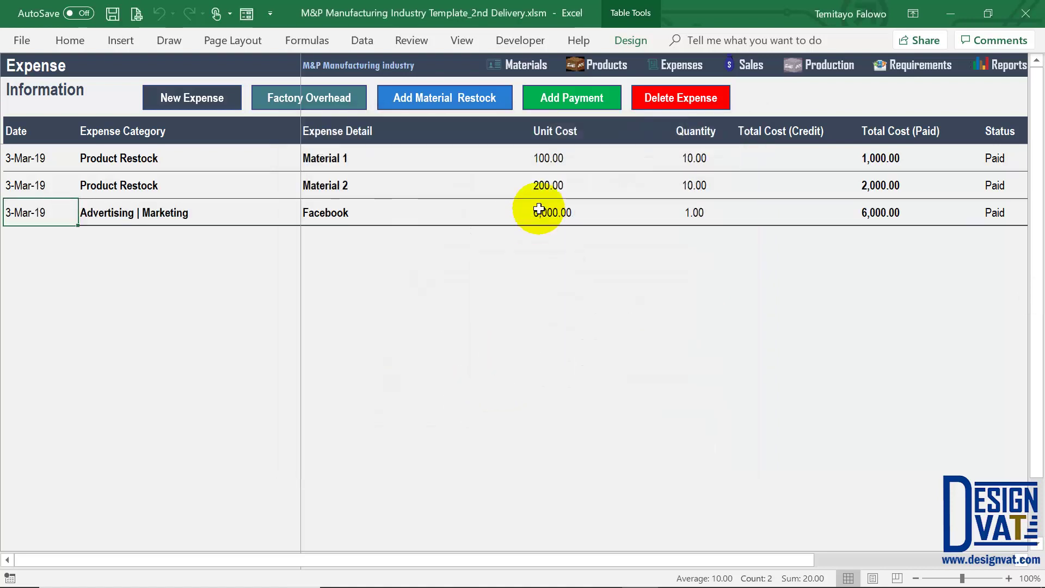
pyautogui.click(1006, 63)
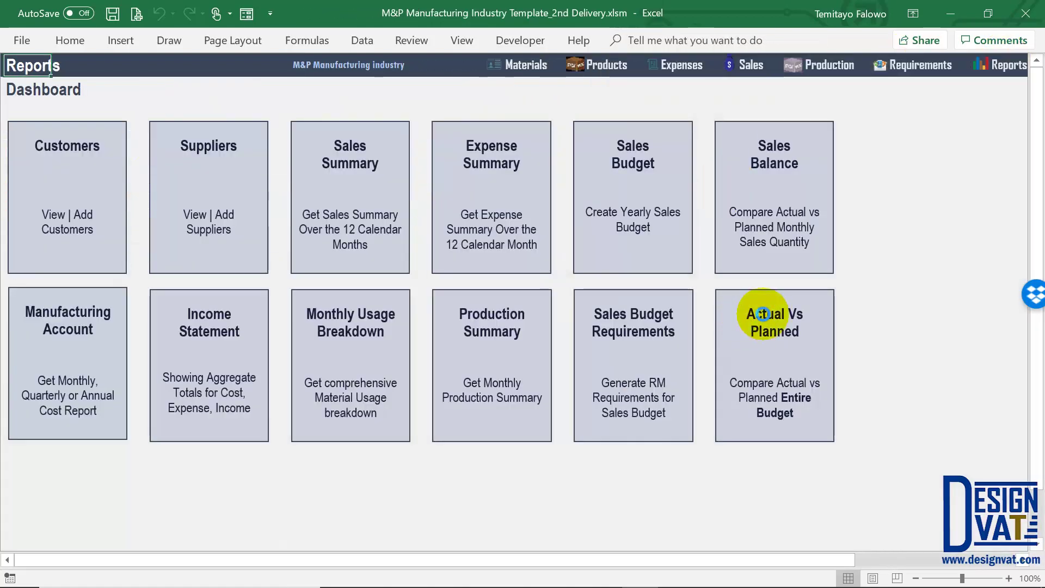
# Refresh the March 2019 report and compare advertising spend: 5,000.00 planned versus 6,000.00 actual
pyautogui.click(768, 316)
pyautogui.click(501, 140)
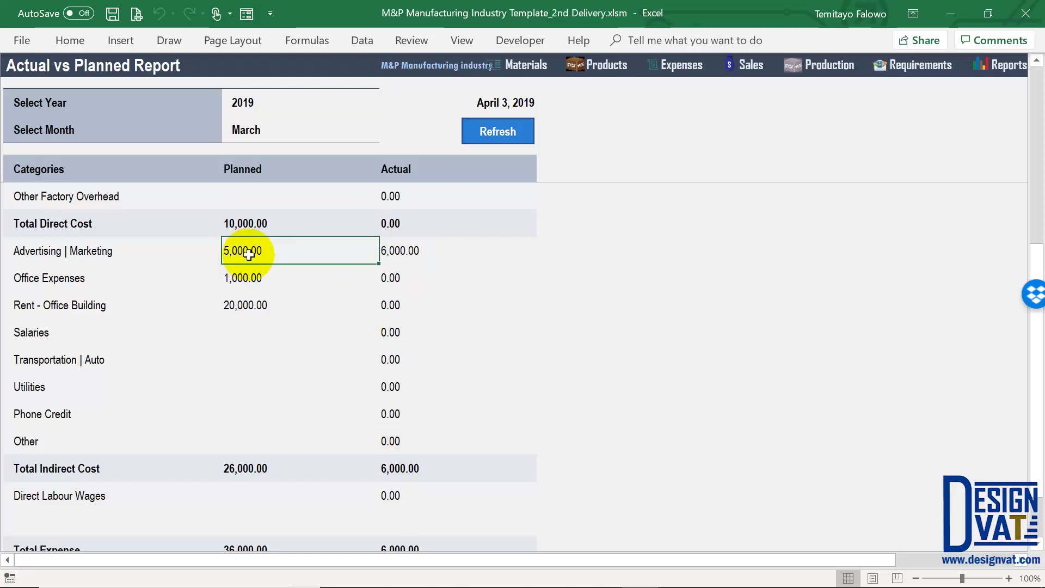
pyautogui.keyDown('shift'); pyautogui.click(410, 251); pyautogui.keyUp('shift')
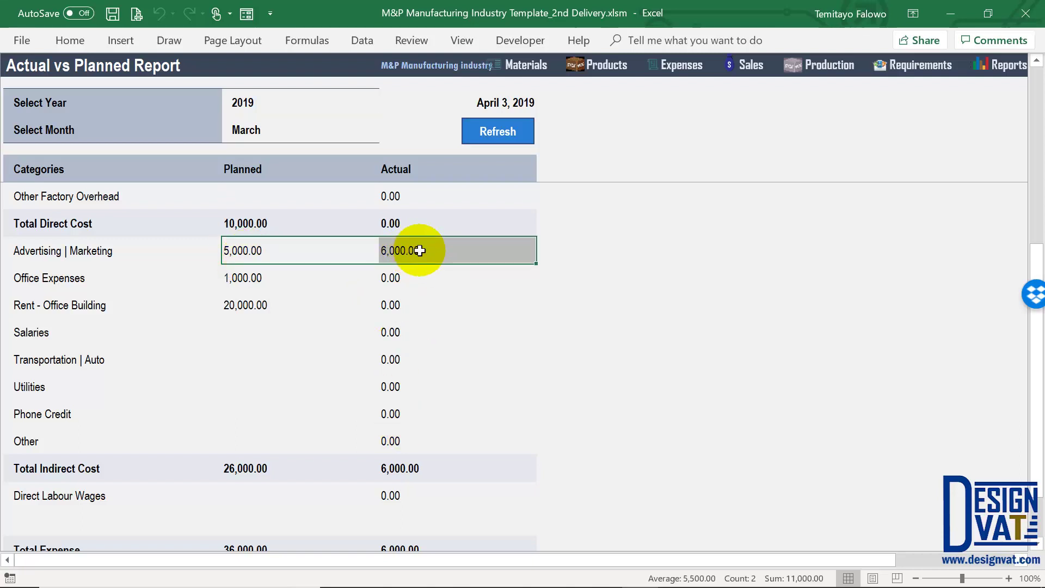
pyautogui.click(417, 467)
pyautogui.keyDown('shift'); pyautogui.click(155, 466); pyautogui.keyUp('shift')
# Review planned and actual Total Expense, Net Profit (6,000.00), Total Cost and Product Sale figures
pyautogui.scroll(-1, 443, 503)
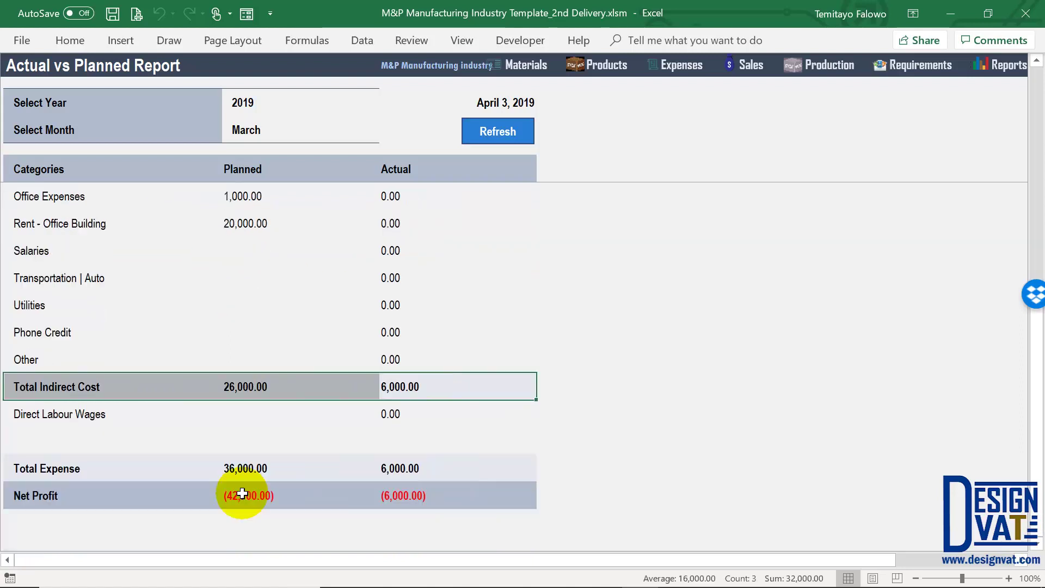
pyautogui.moveTo(226, 466); pyautogui.dragTo(457, 473)
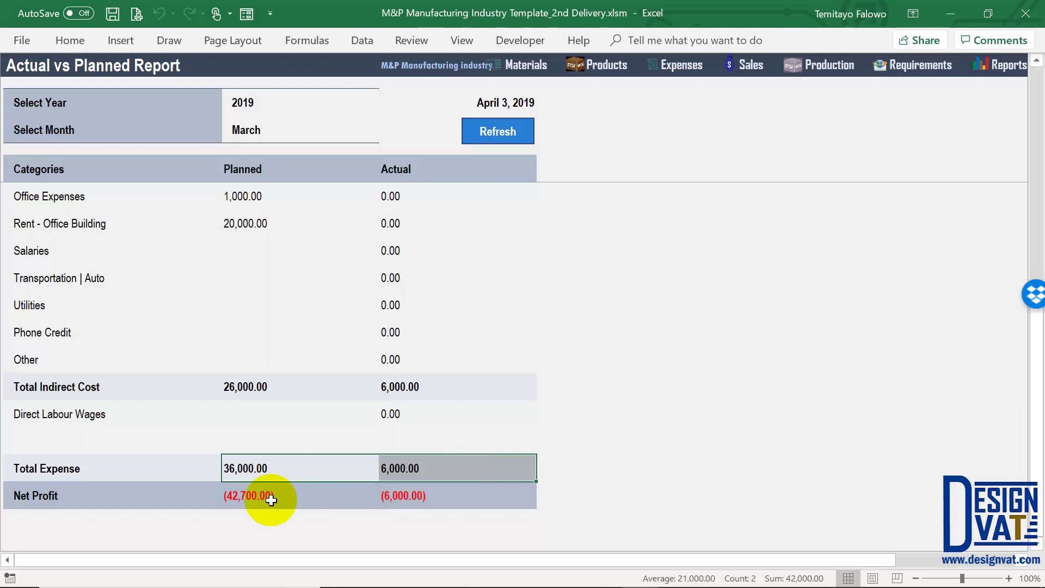
pyautogui.moveTo(250, 496); pyautogui.dragTo(433, 499)
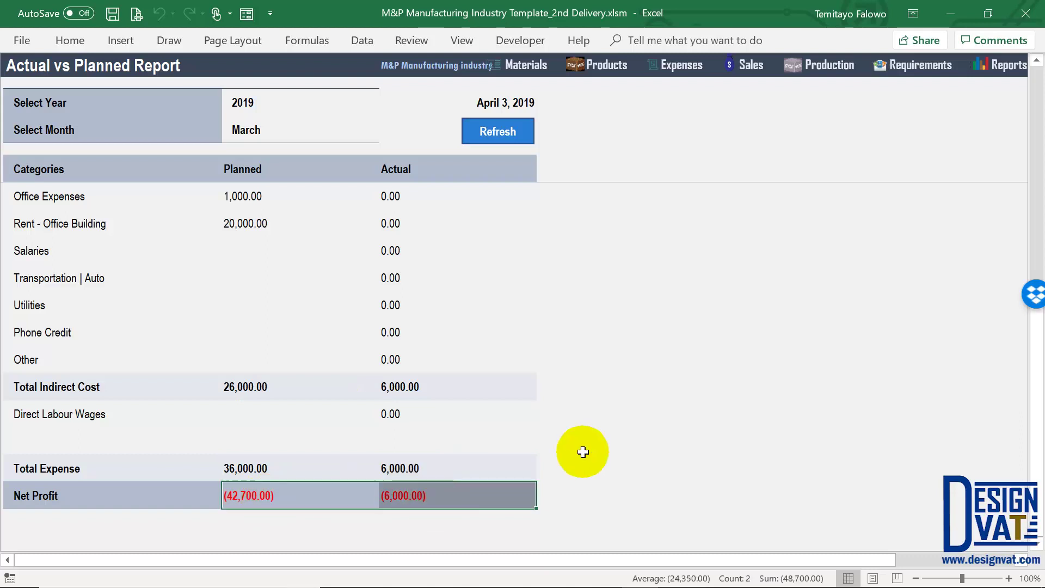
pyautogui.scroll(4, 342, 324)
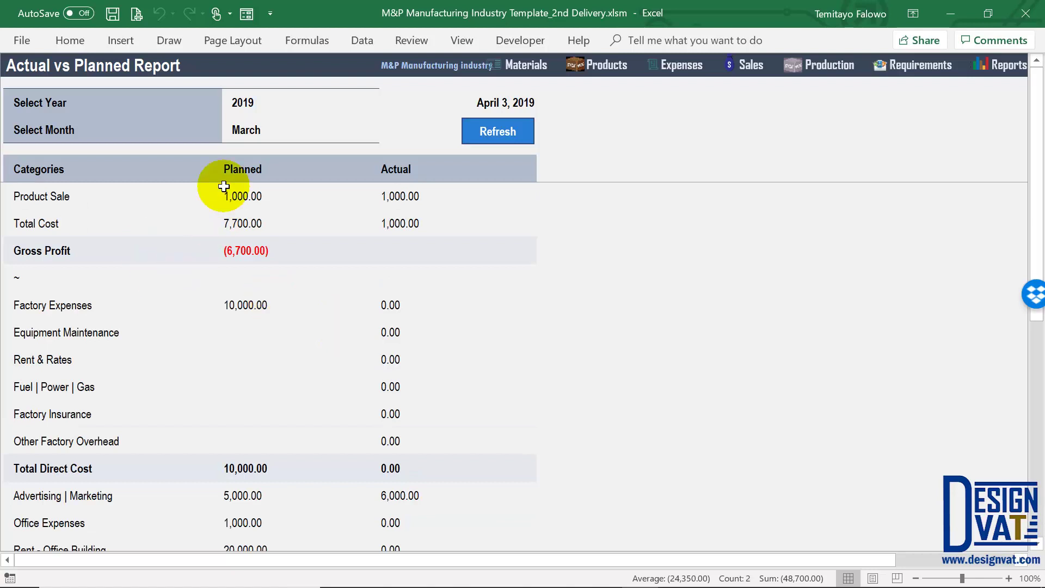
pyautogui.click(245, 219)
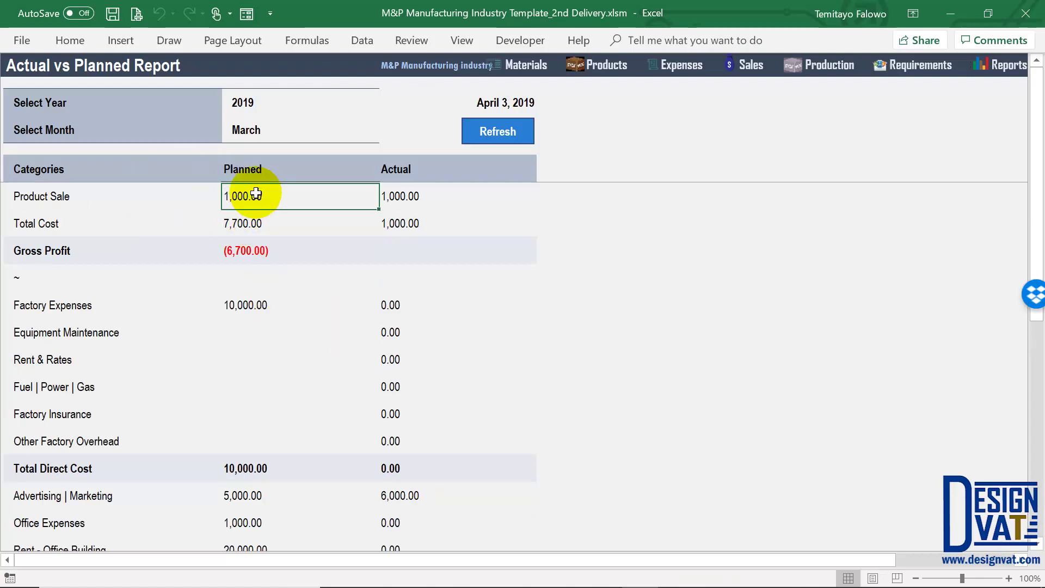
pyautogui.scroll(-1, 243, 362)
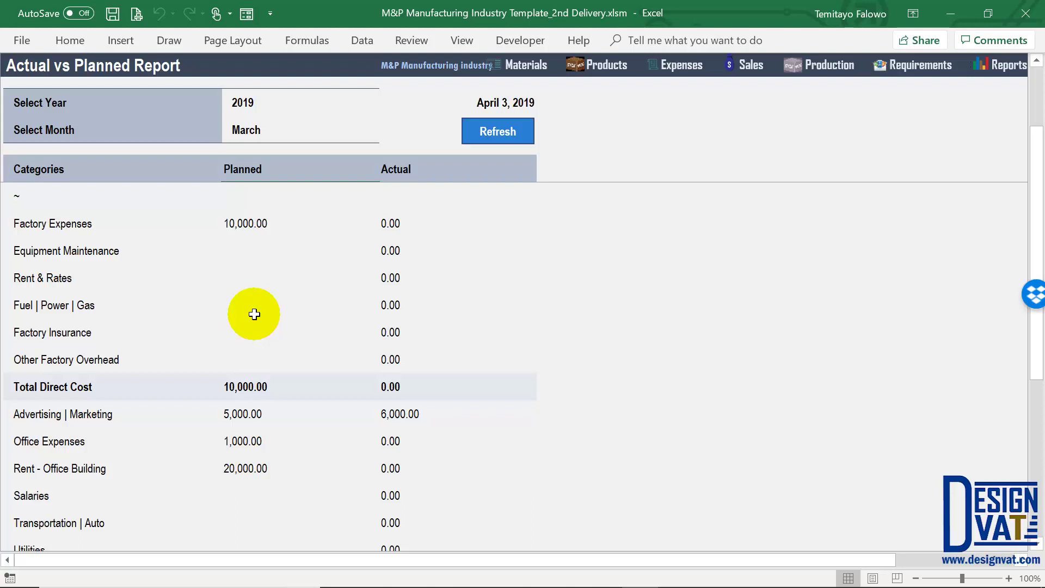
pyautogui.scroll(-1, 256, 267)
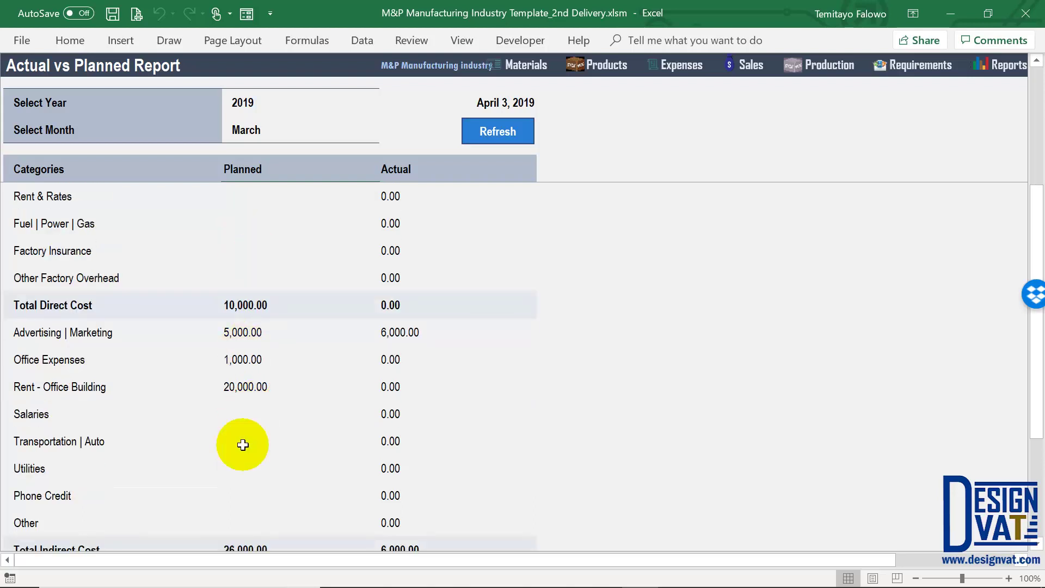
pyautogui.scroll(-2, 103, 441)
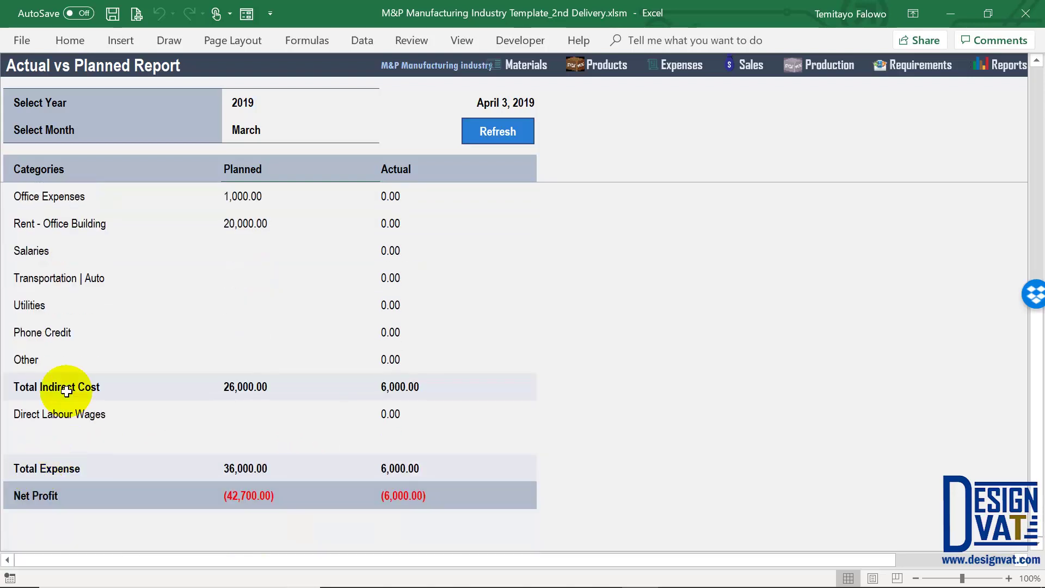
pyautogui.click(262, 466)
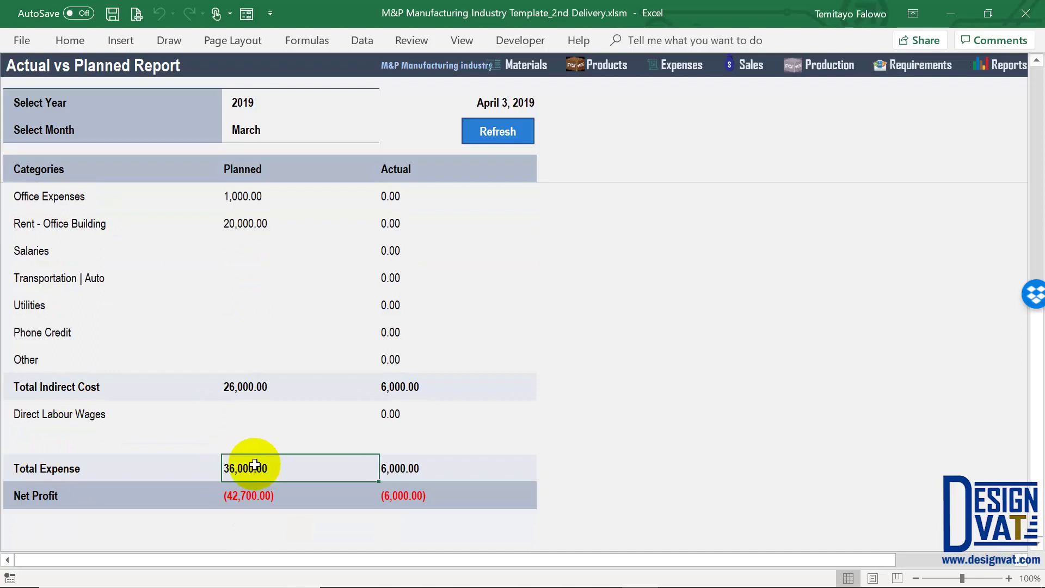
pyautogui.scroll(4, 253, 462)
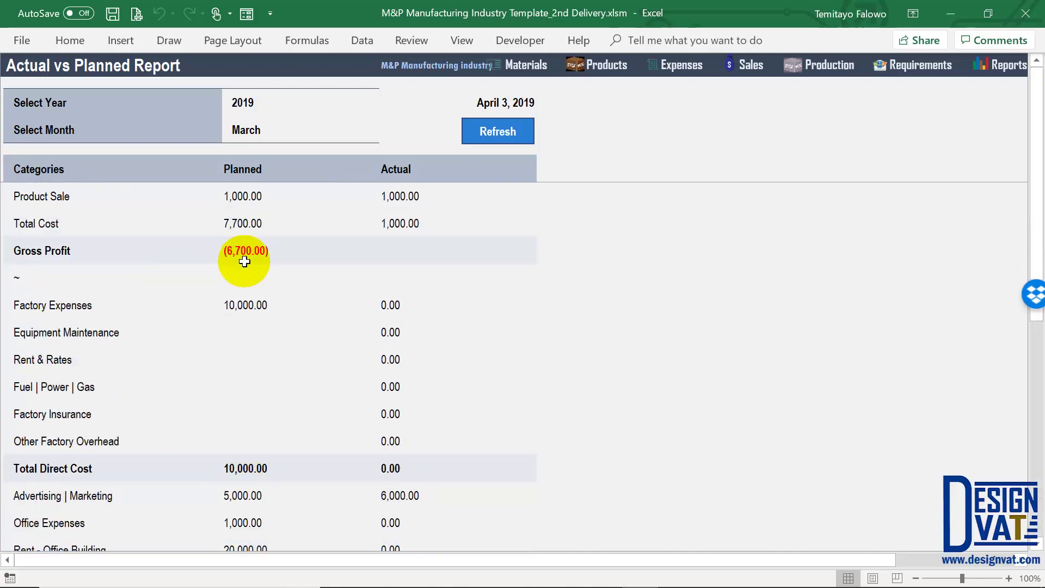
pyautogui.click(260, 201)
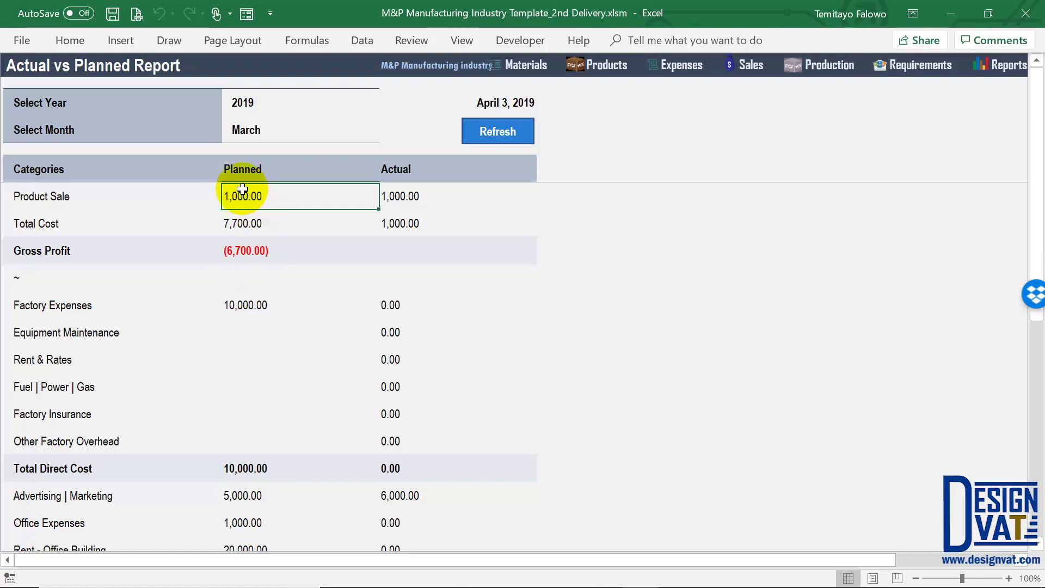
# Switch the report to April and check planned Product Sale (11,000.00), Total Cost and Gross Profit
pyautogui.click(360, 138)
pyautogui.click(386, 135)
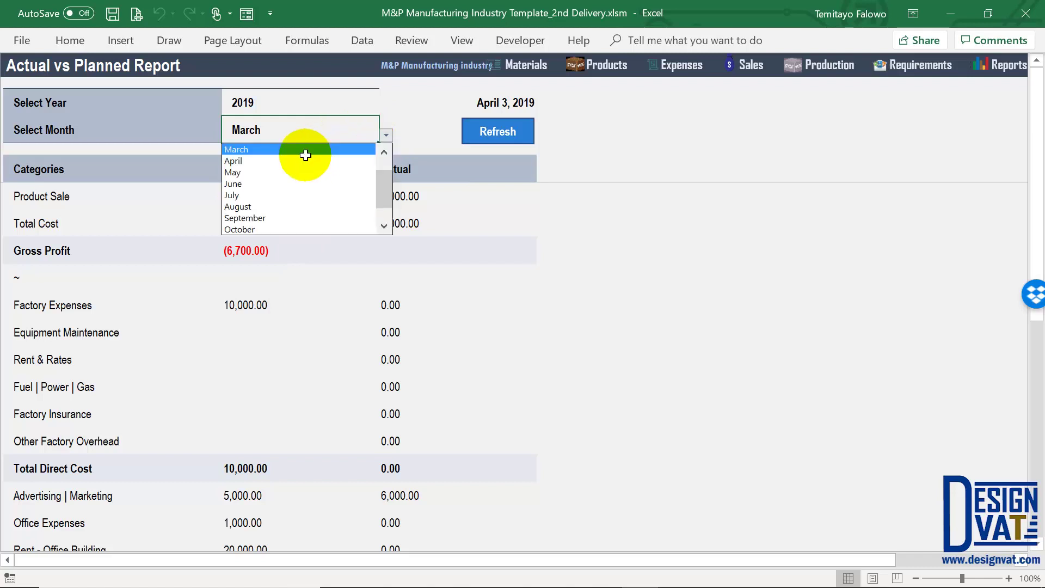
pyautogui.click(300, 156)
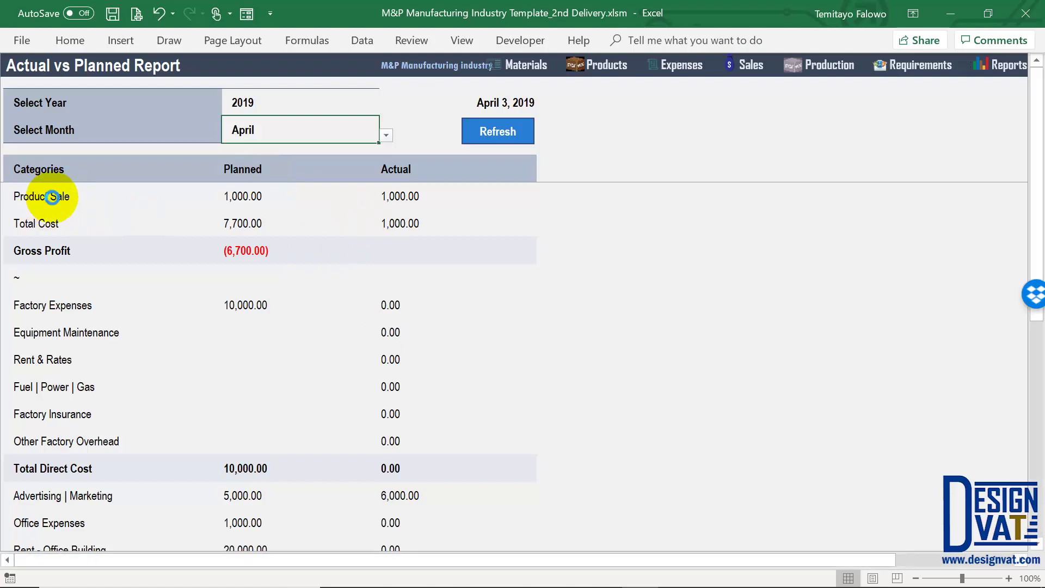
pyautogui.click(248, 197)
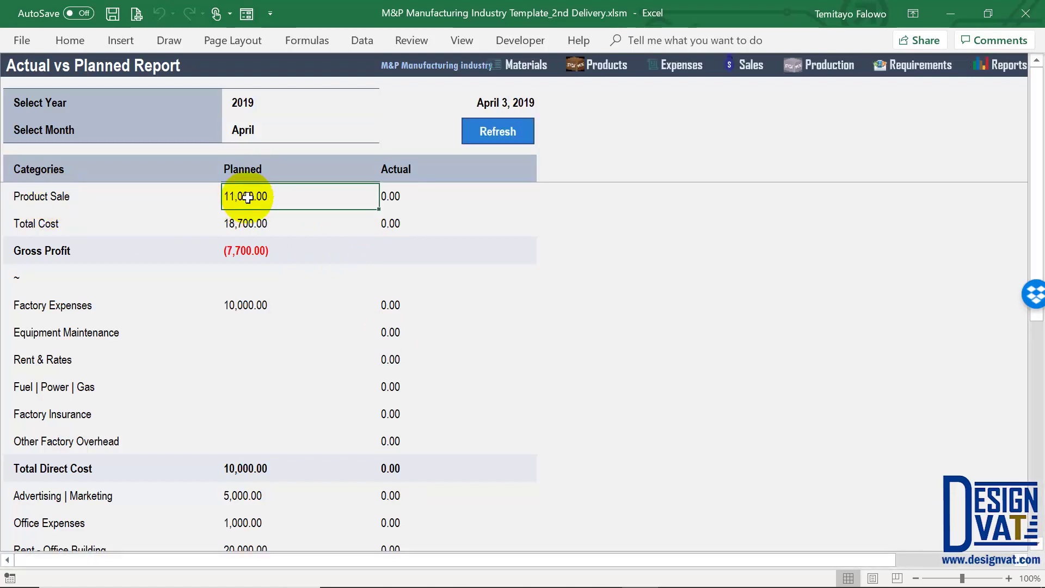
pyautogui.click(251, 223)
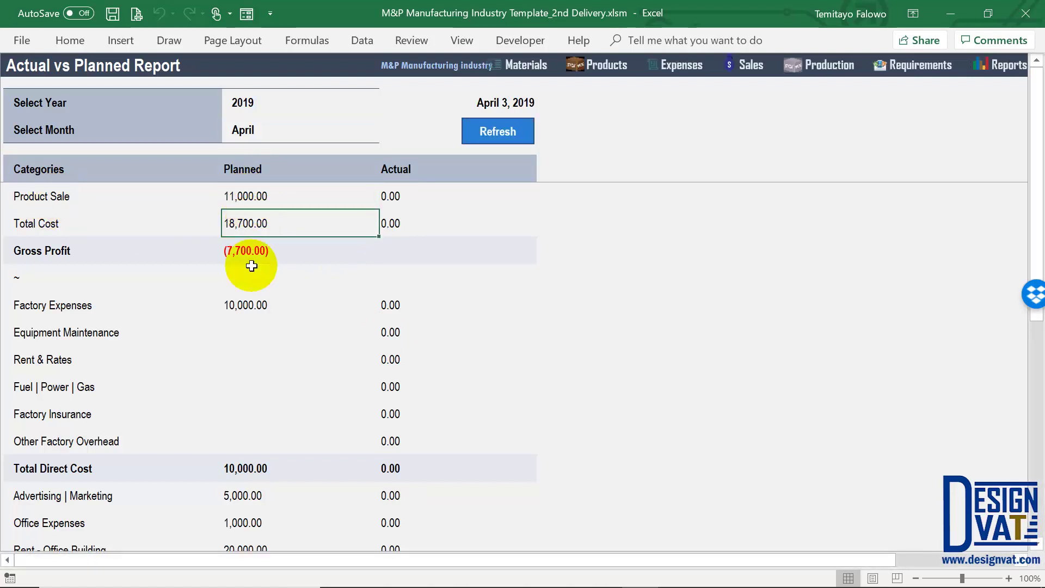
pyautogui.press('Down')
pyautogui.click(247, 196)
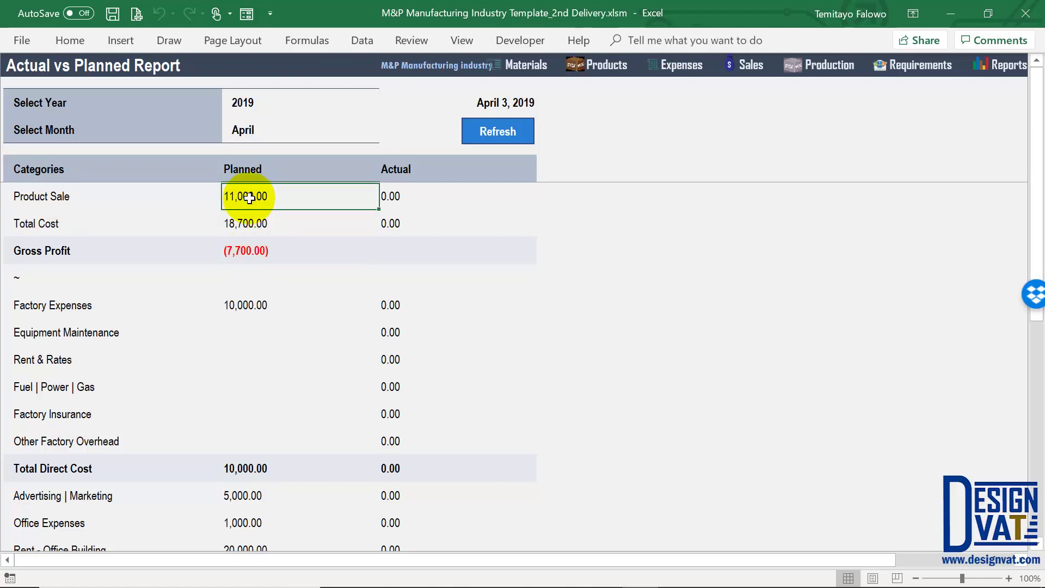
pyautogui.click(248, 250)
# Check April's planned net loss of 44,100.00 against 0.00 actual, then return to Reports
pyautogui.scroll(-1, 262, 291)
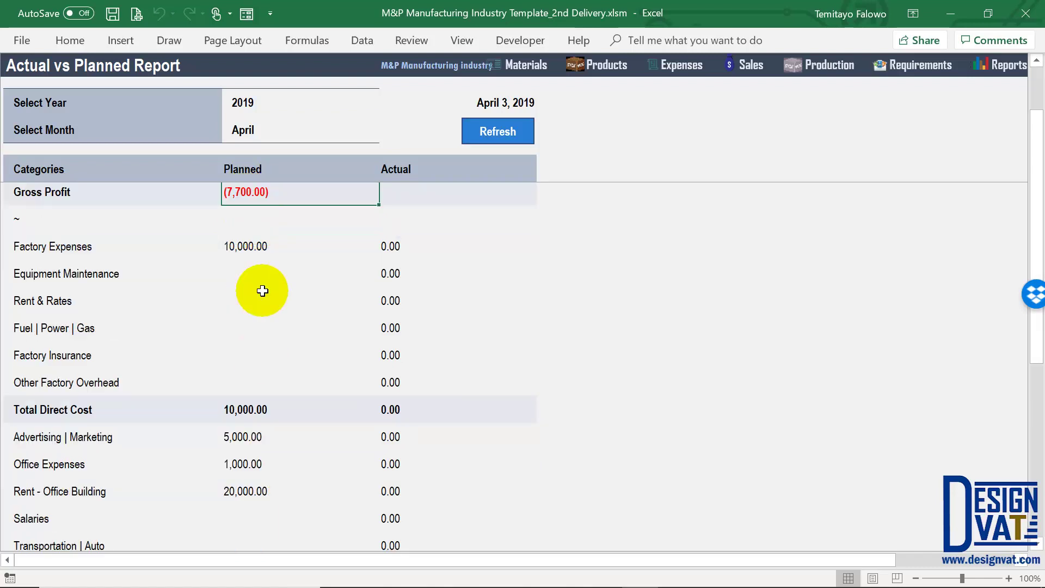
pyautogui.scroll(-1, 262, 290)
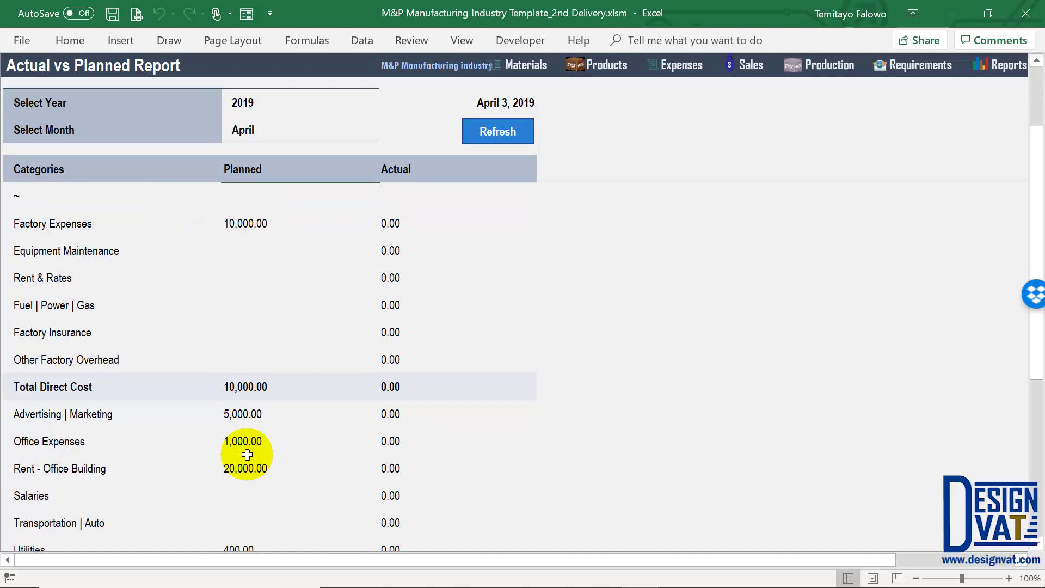
pyautogui.scroll(-4, 247, 455)
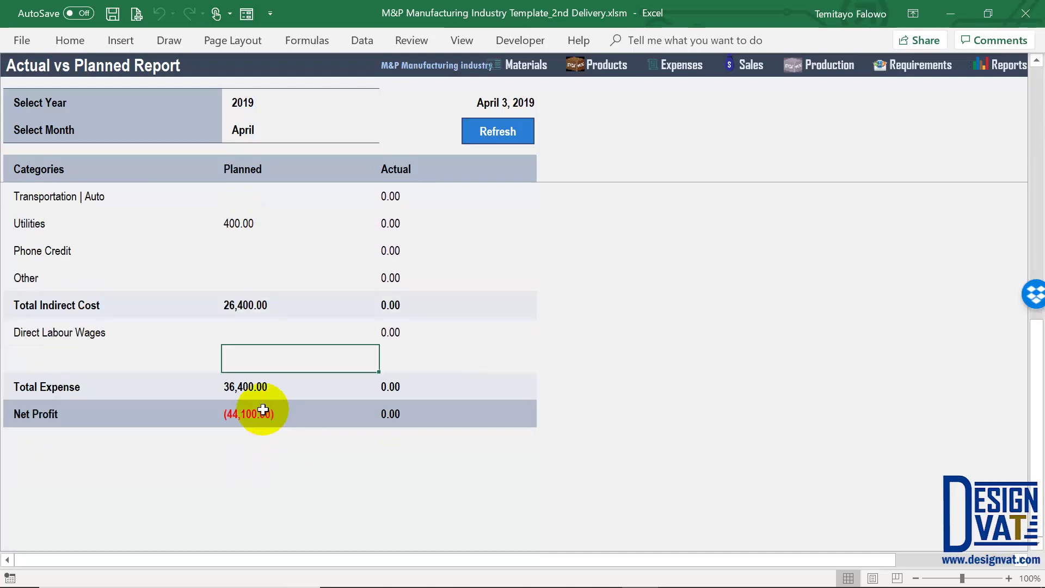
pyautogui.click(263, 409)
pyautogui.click(416, 414)
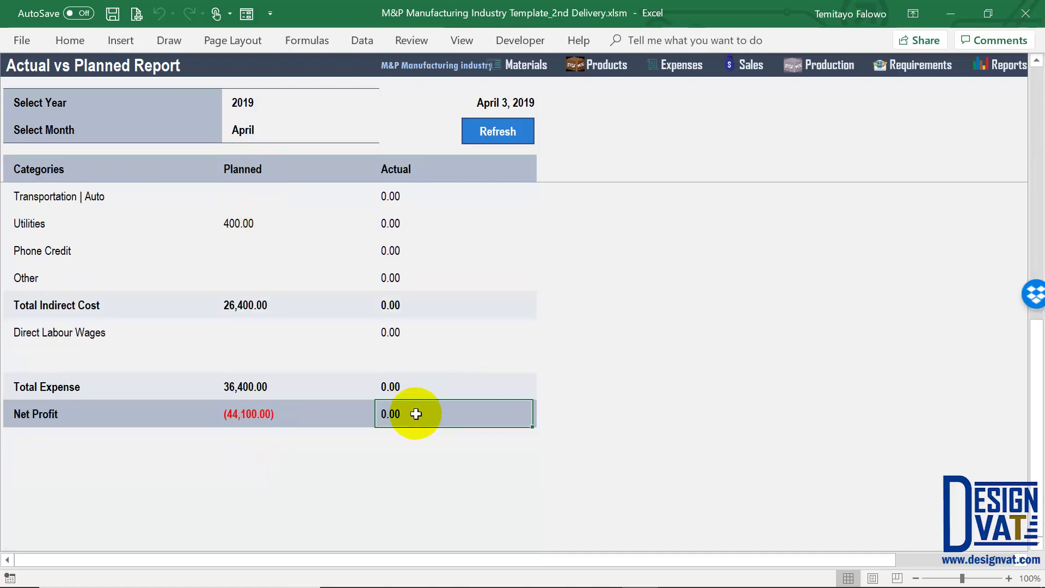
pyautogui.scroll(6, 402, 396)
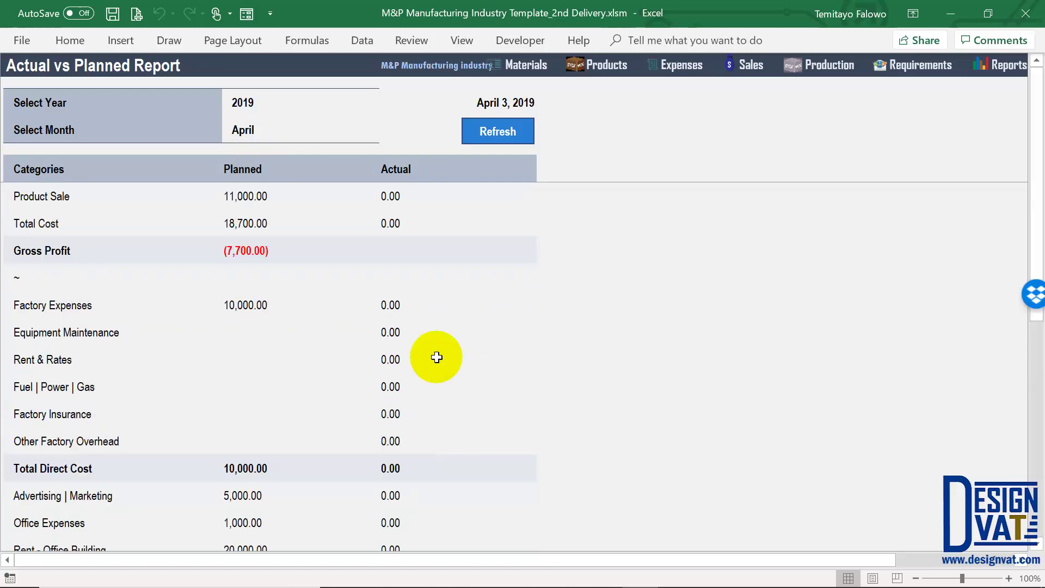
pyautogui.click(1006, 75)
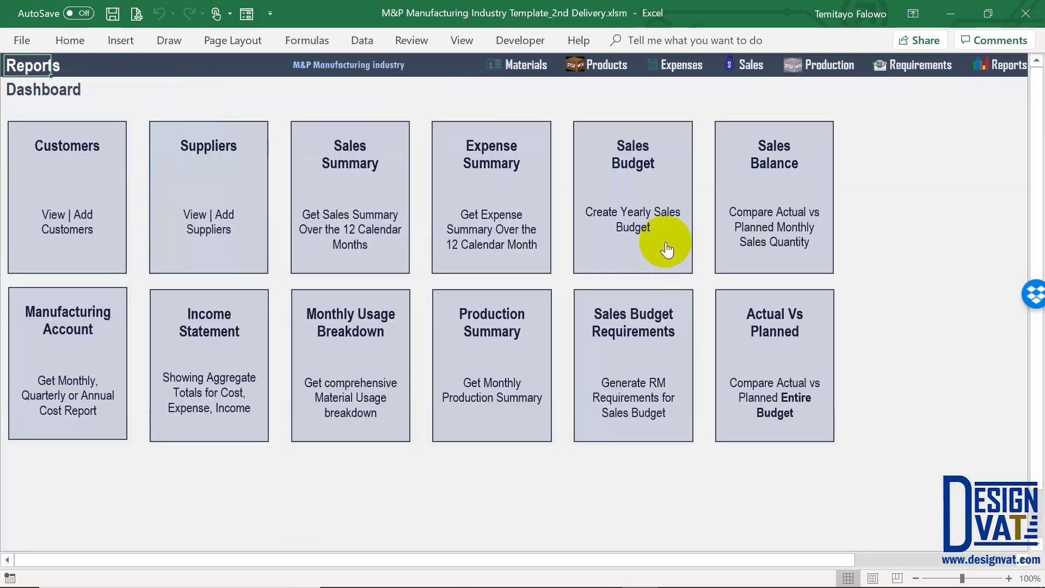
# Check Product 1's 11-unit balance in a cancelled new sale, then open the 2019 Sales Budget
pyautogui.click(751, 65)
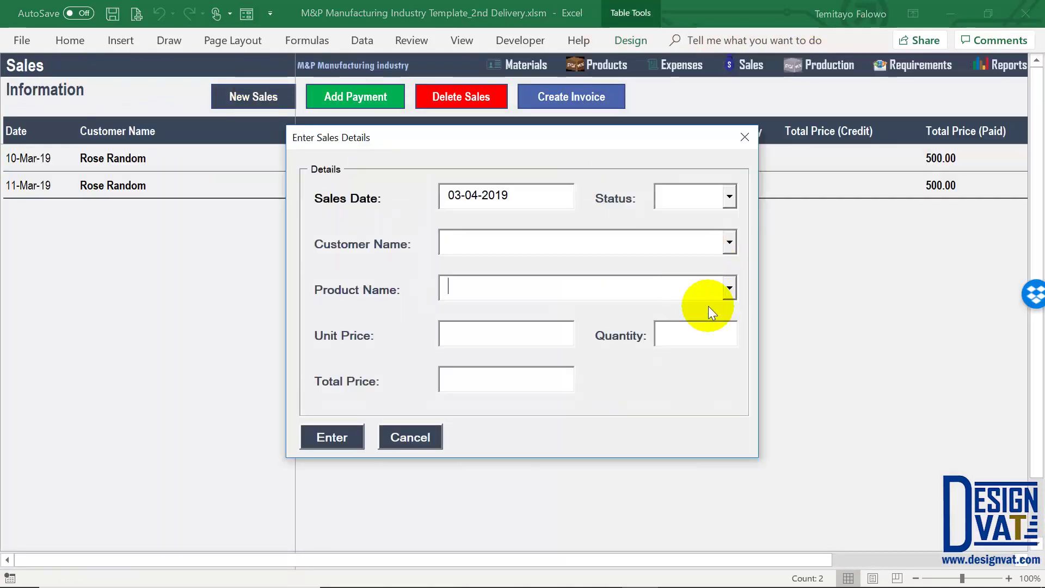
pyautogui.click(704, 309)
pyautogui.press('Tab')
pyautogui.moveTo(731, 433); pyautogui.dragTo(656, 430)
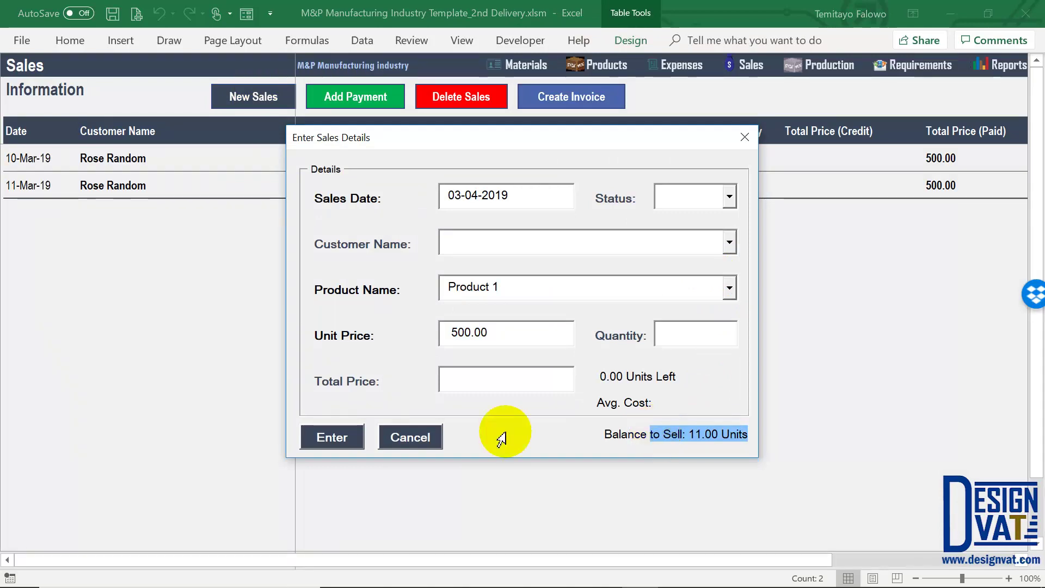
pyautogui.click(410, 437)
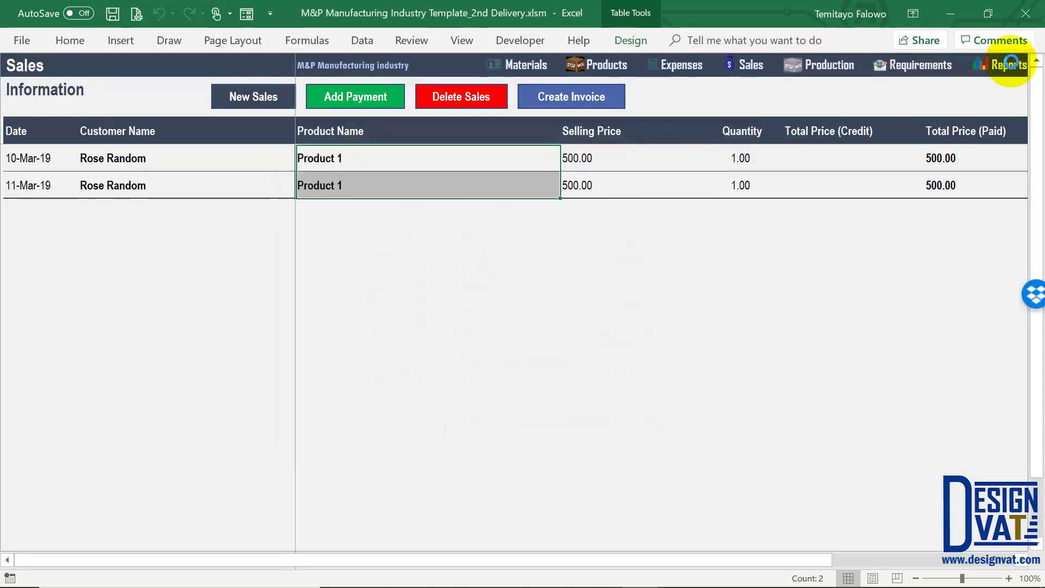
pyautogui.click(1009, 63)
pyautogui.click(638, 163)
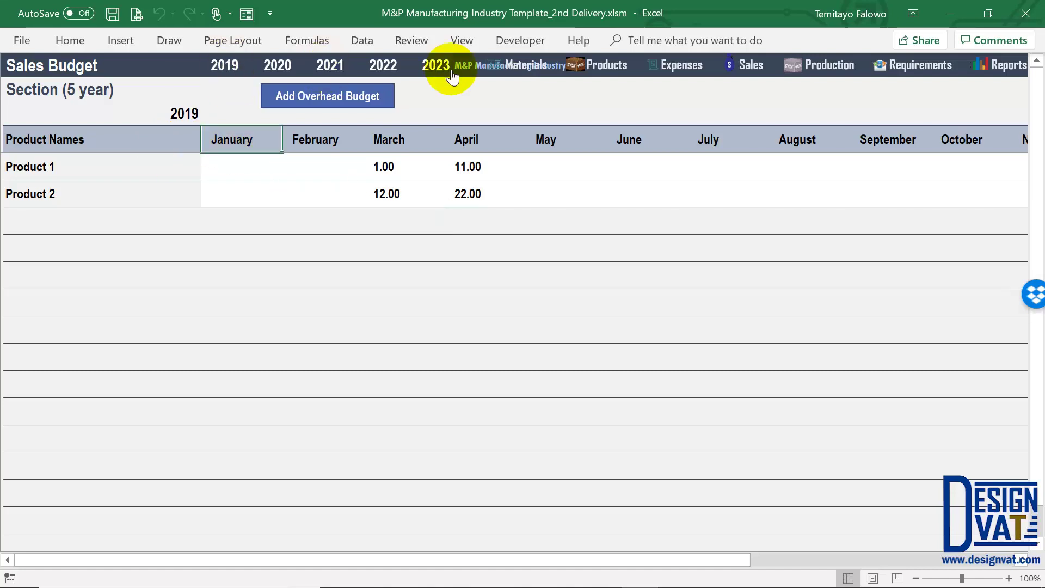
# View the 2019 Overhead Budget with 10,000.00 Total Direct Cost for March and April, then return
pyautogui.click(320, 99)
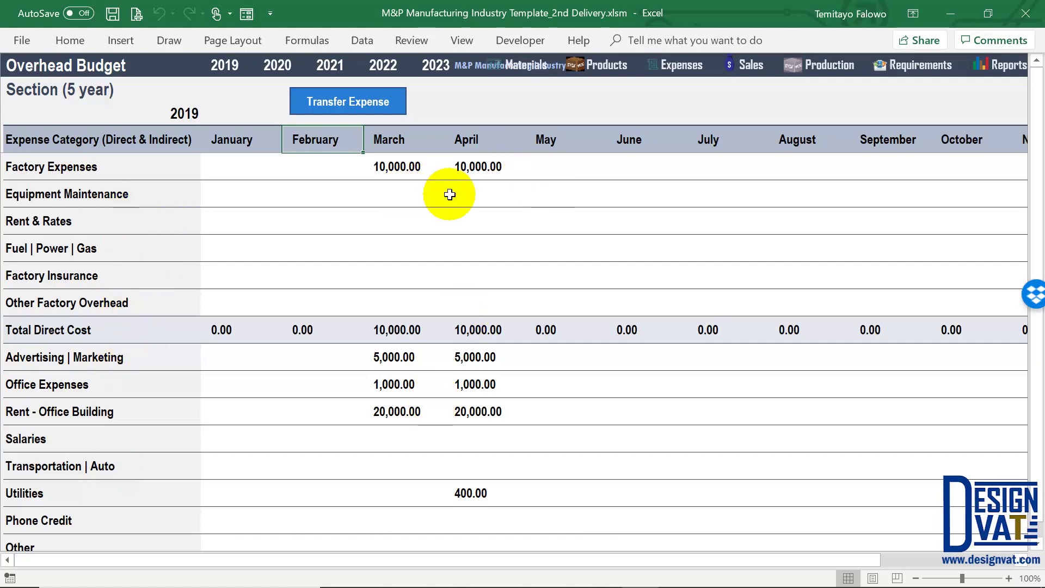
pyautogui.click(1003, 68)
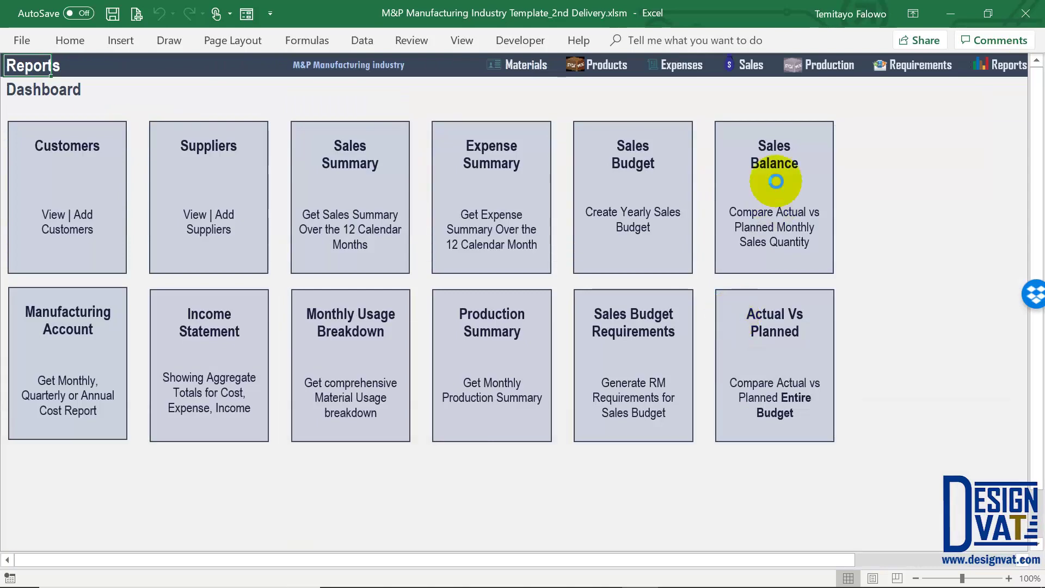
# Review the Sales Balance report, then open the Sales Budget Requirements sheet
pyautogui.click(776, 181)
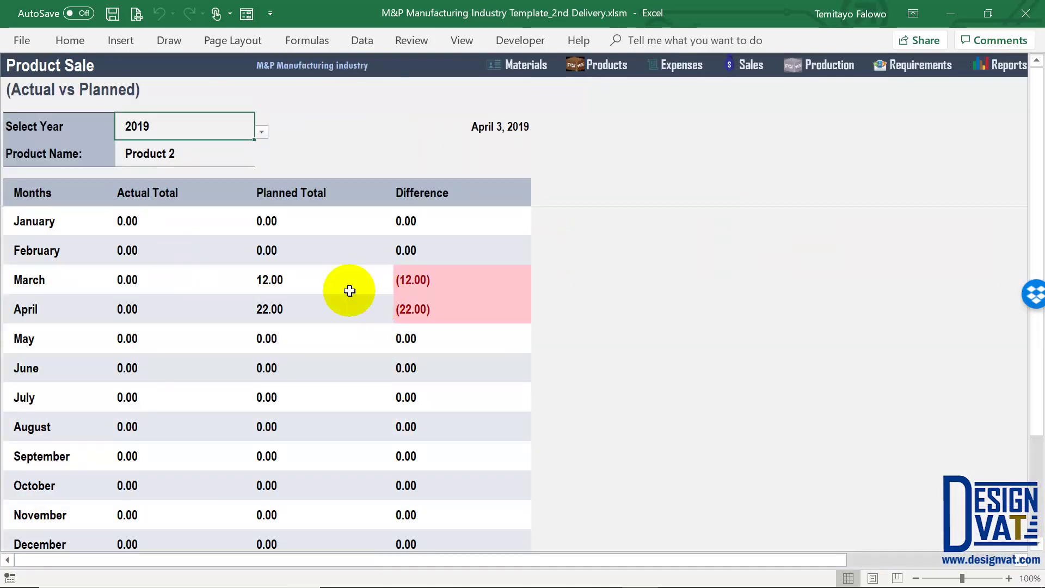
pyautogui.click(1001, 65)
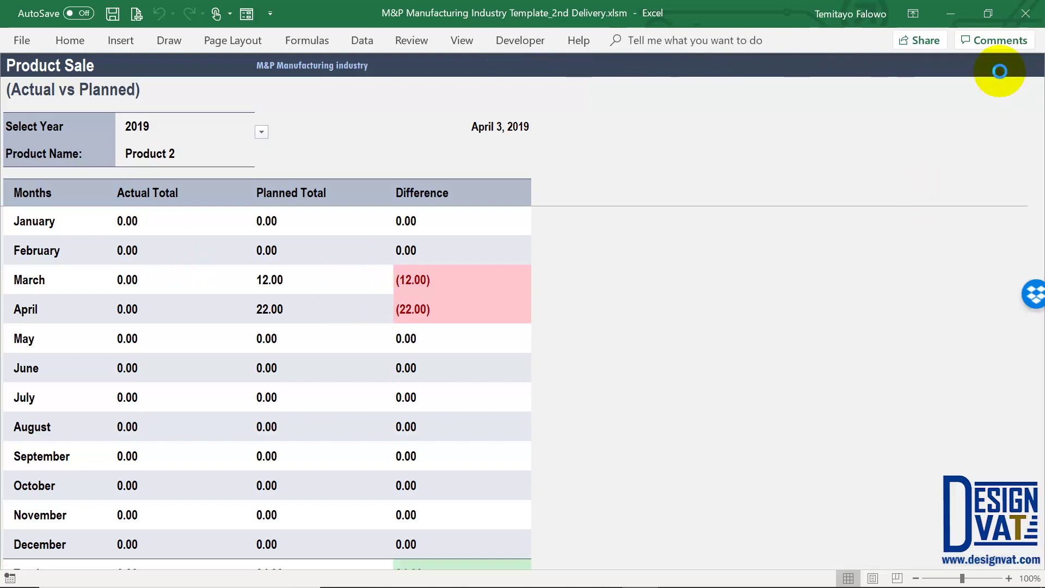
pyautogui.click(677, 361)
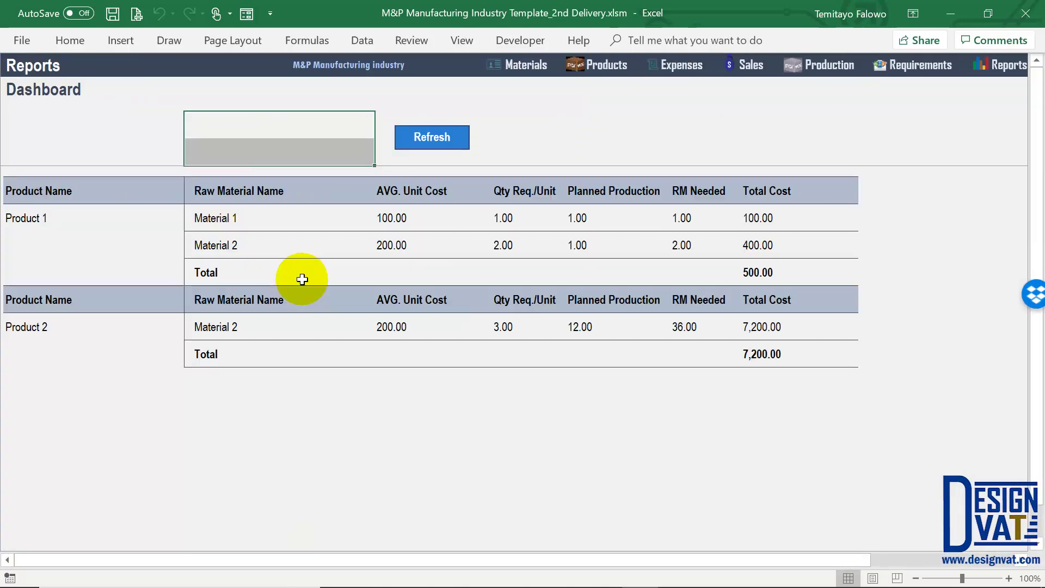
pyautogui.click(258, 223)
# Show March 2019 raw-material requirements totalling 7,700.00, then reopen the Actual vs Planned Report
pyautogui.click(261, 159)
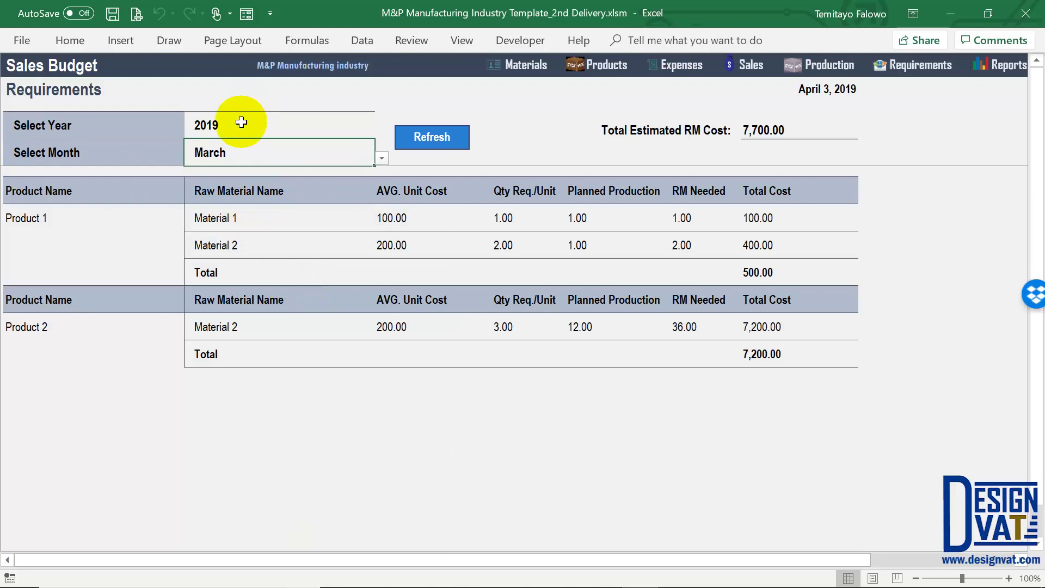
pyautogui.click(240, 124)
pyautogui.moveTo(241, 148); pyautogui.dragTo(241, 153)
pyautogui.click(443, 141)
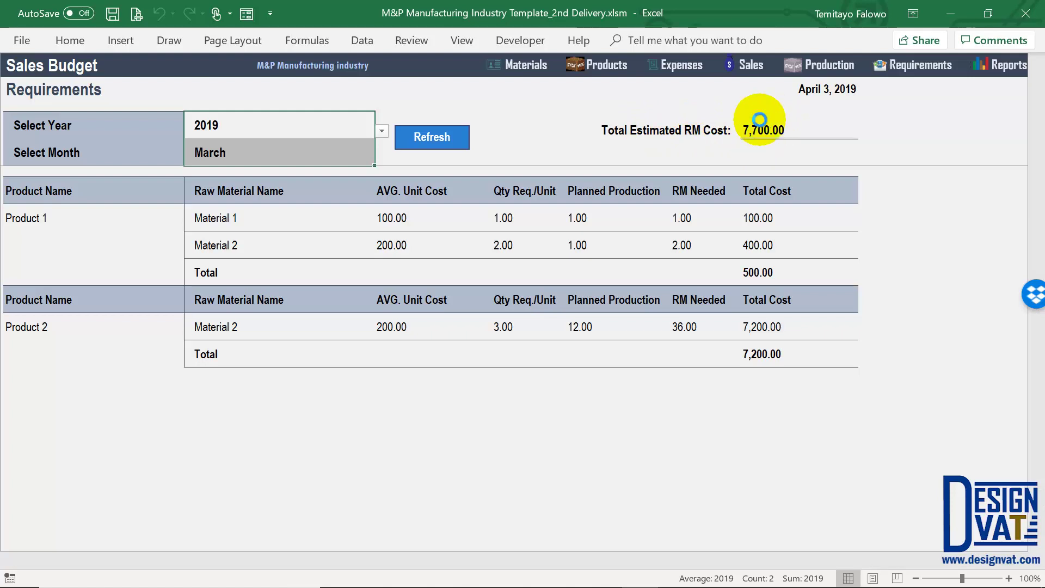
pyautogui.click(759, 119)
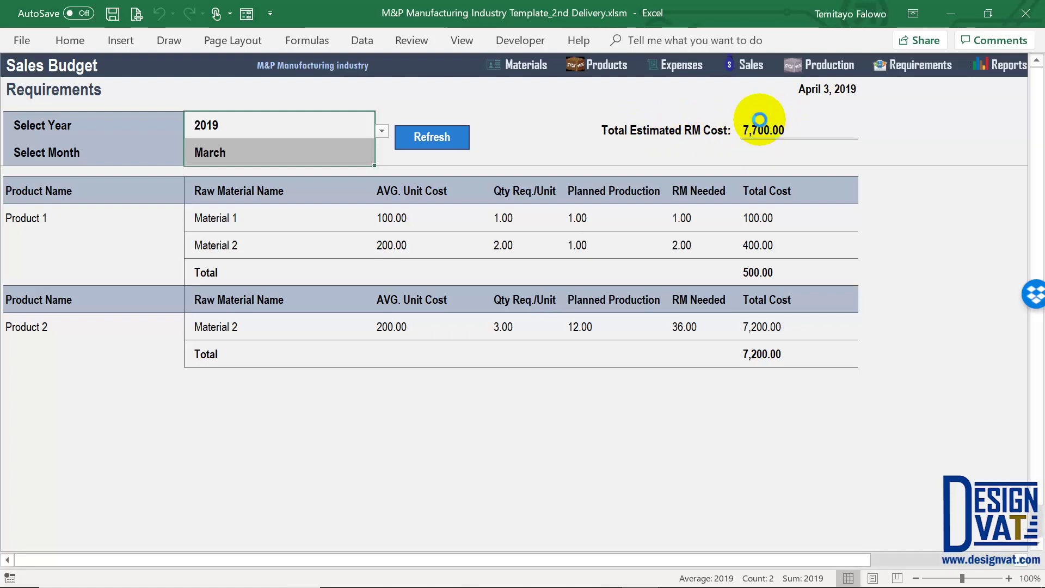
pyautogui.click(1003, 67)
pyautogui.click(782, 353)
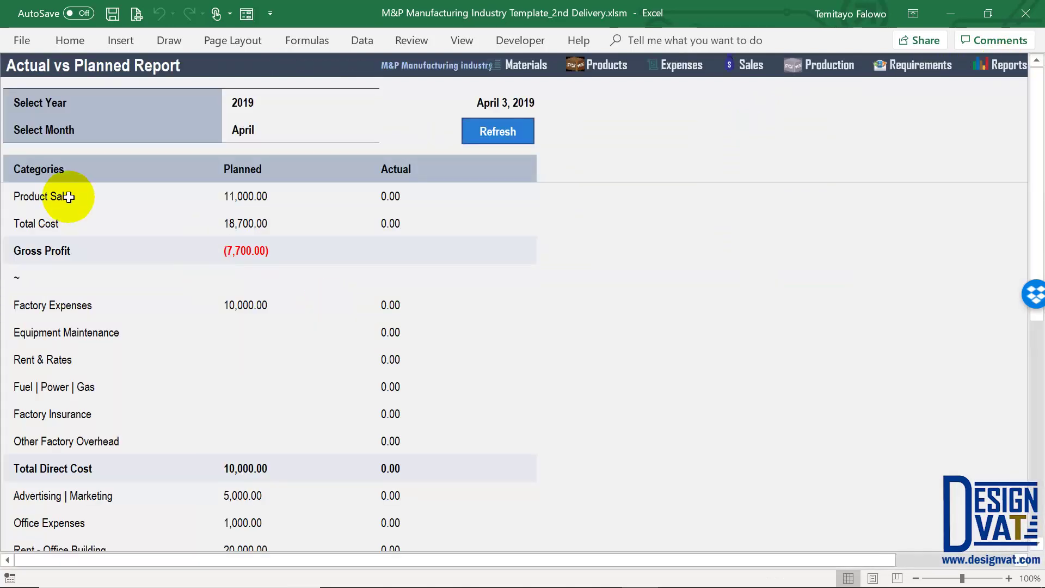
# Inspect April's Product Sale, Gross Profit, indirect expenses and (44,100.00) planned net profit, then return to Reports
pyautogui.moveTo(66, 237); pyautogui.dragTo(64, 240)
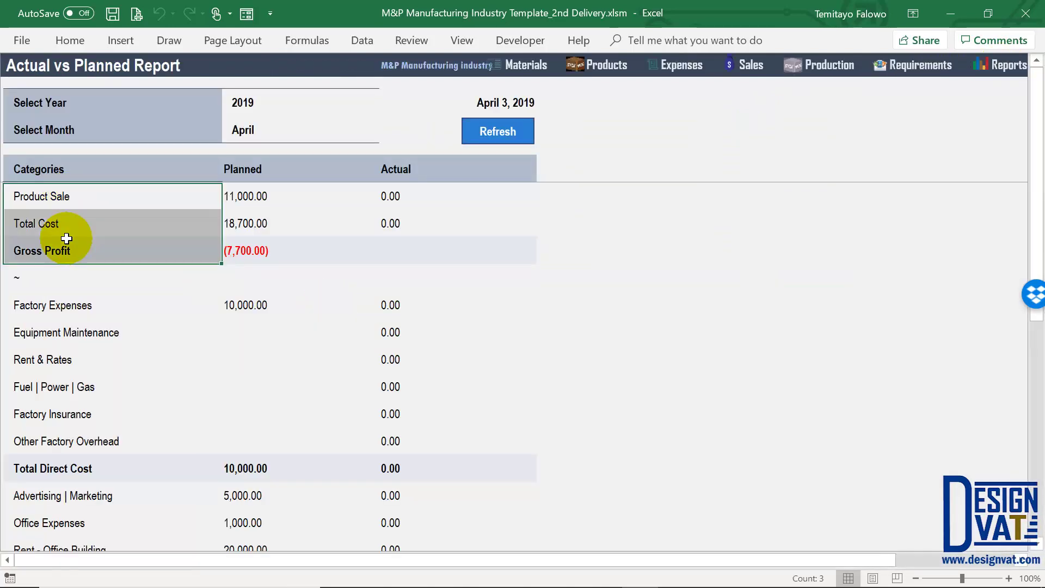
pyautogui.click(50, 195)
pyautogui.moveTo(59, 249); pyautogui.dragTo(269, 250)
pyautogui.scroll(-1, 93, 245)
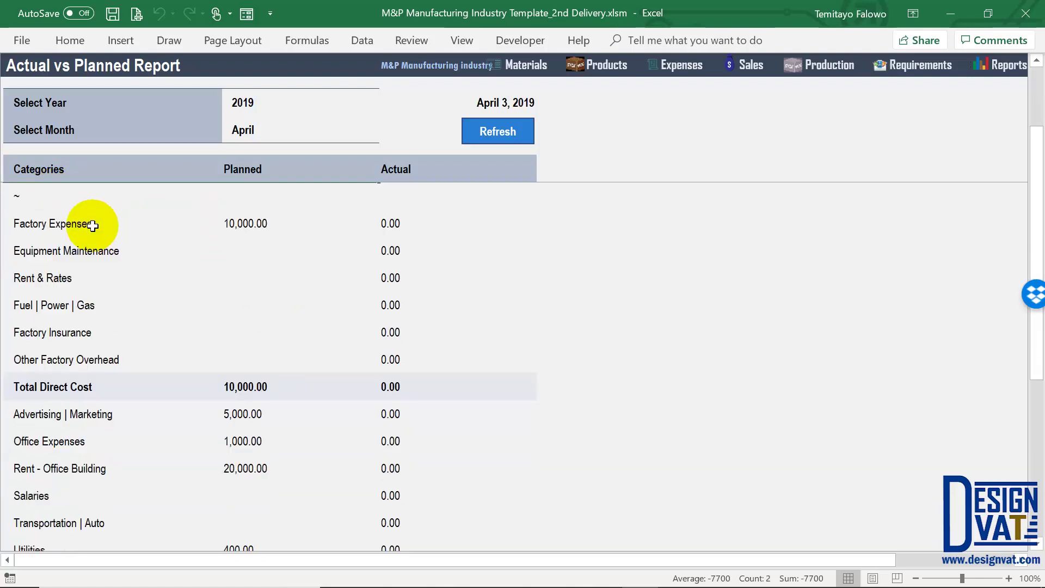
pyautogui.moveTo(104, 223); pyautogui.dragTo(91, 346)
pyautogui.scroll(-2, 105, 329)
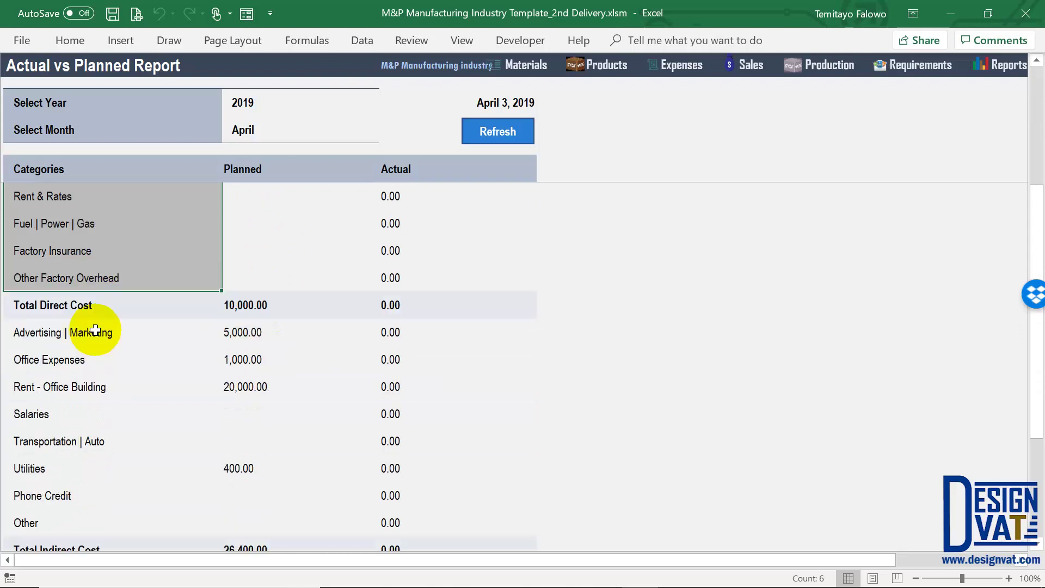
pyautogui.click(102, 281)
pyautogui.moveTo(100, 412); pyautogui.dragTo(446, 496)
pyautogui.scroll(-1, 187, 461)
pyautogui.click(546, 327)
pyautogui.scroll(4, 1005, 83)
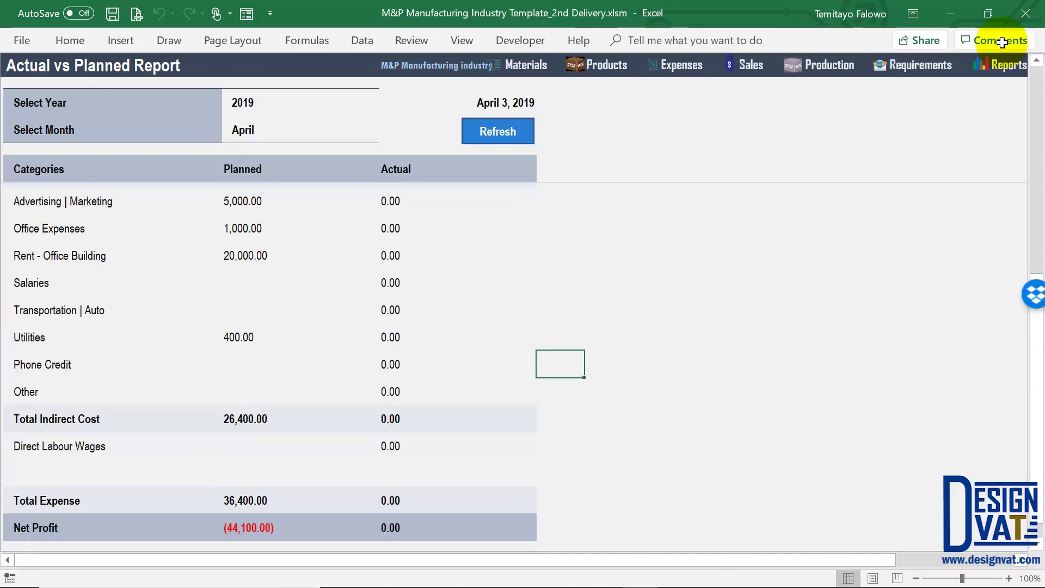
pyautogui.click(1005, 83)
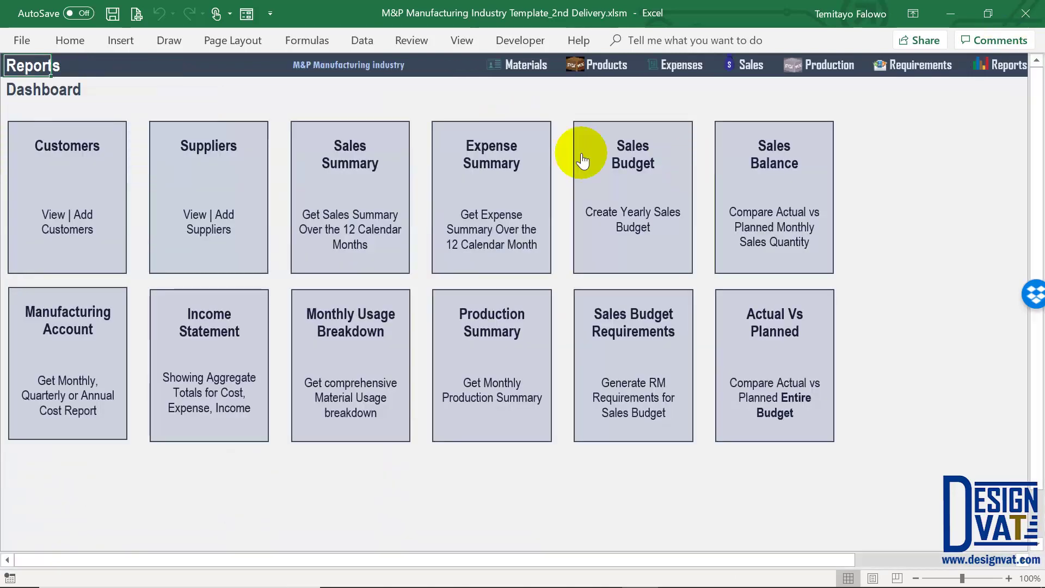